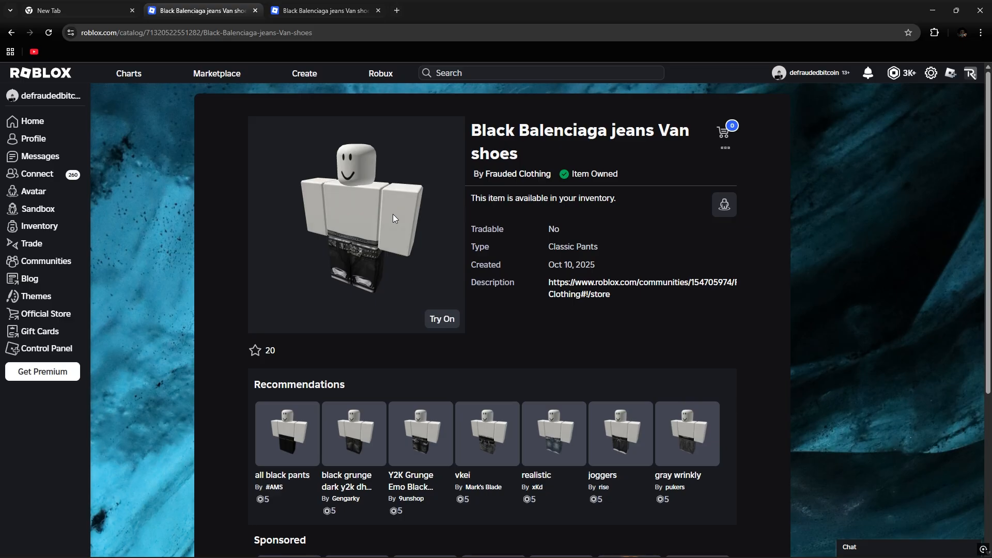
# Close the duplicate Roblox page and search Google Images for "balenciaga jeans" in a new browser tab.
pyautogui.click(326, 3)
pyautogui.click(377, 11)
pyautogui.click(276, 8)
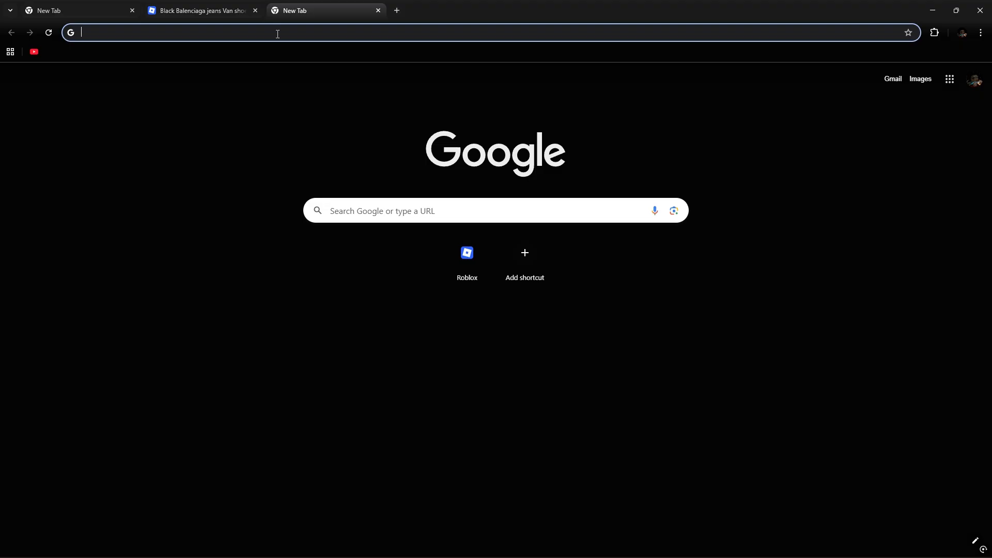
pyautogui.write('balencia')
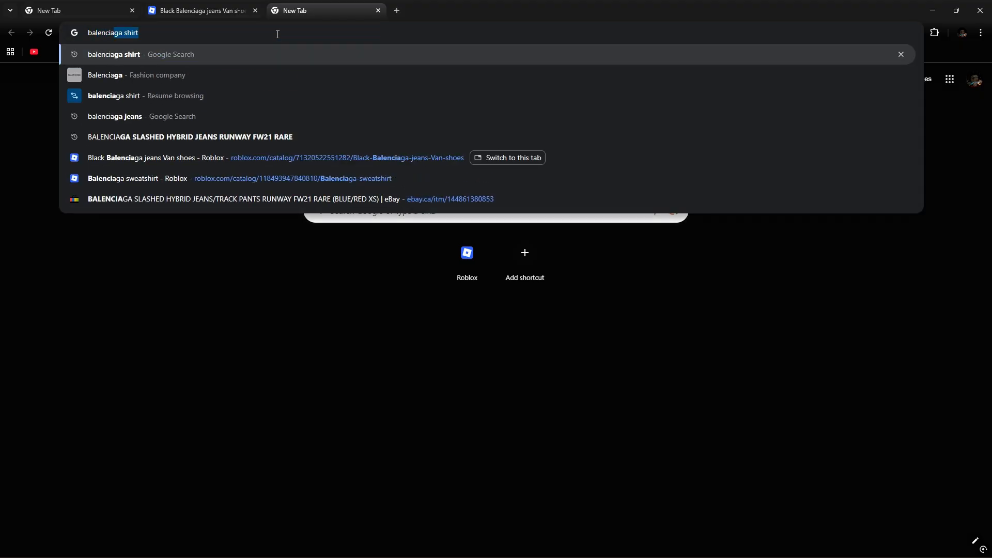
pyautogui.write('ga jeans')
pyautogui.press('Return')
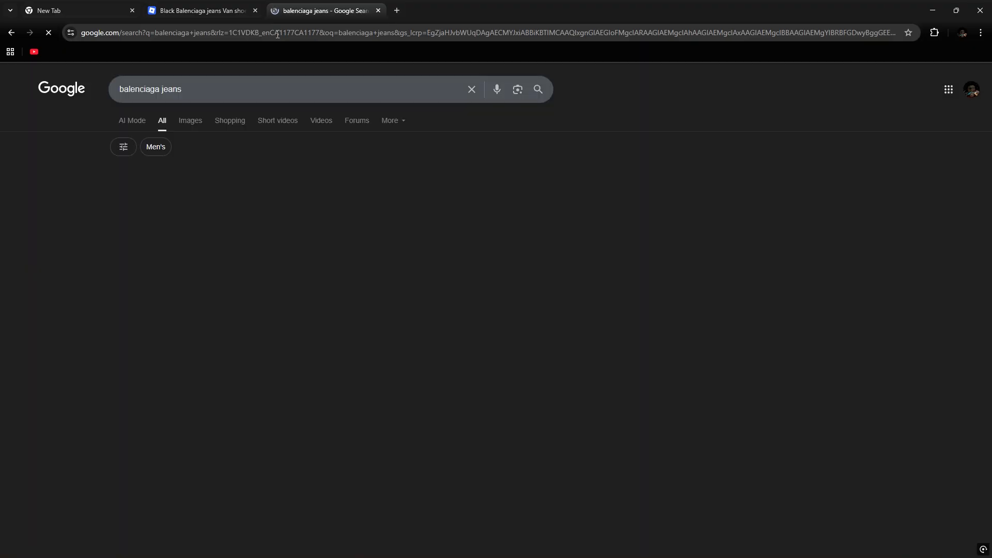
pyautogui.click(198, 124)
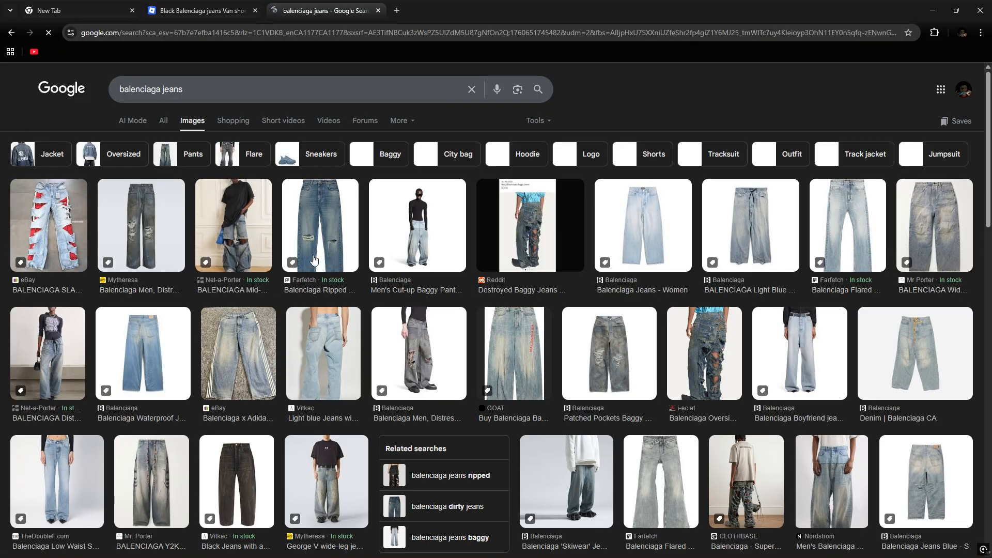
# Browse the Balenciaga jeans image results and preview candidates, looking for clear front and back photos.
pyautogui.scroll(-2, 178, 222)
pyautogui.scroll(-8, 801, 362)
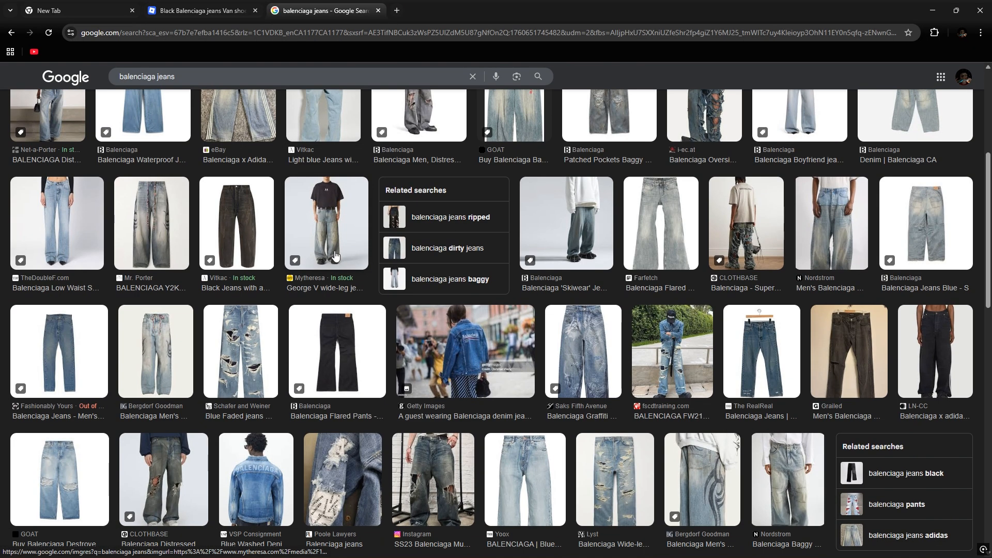
pyautogui.scroll(-15, 801, 362)
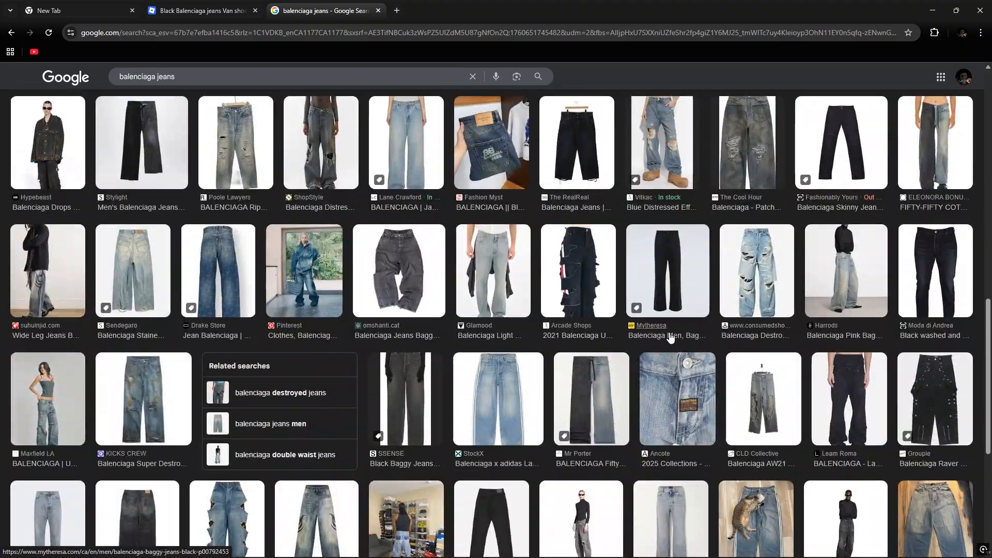
pyautogui.scroll(-12, 451, 266)
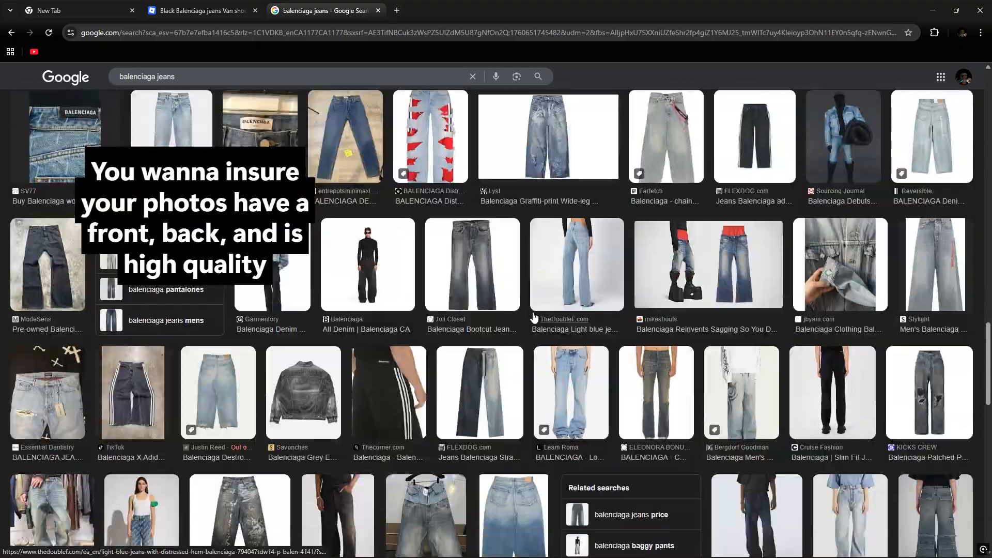
pyautogui.scroll(-12, 446, 309)
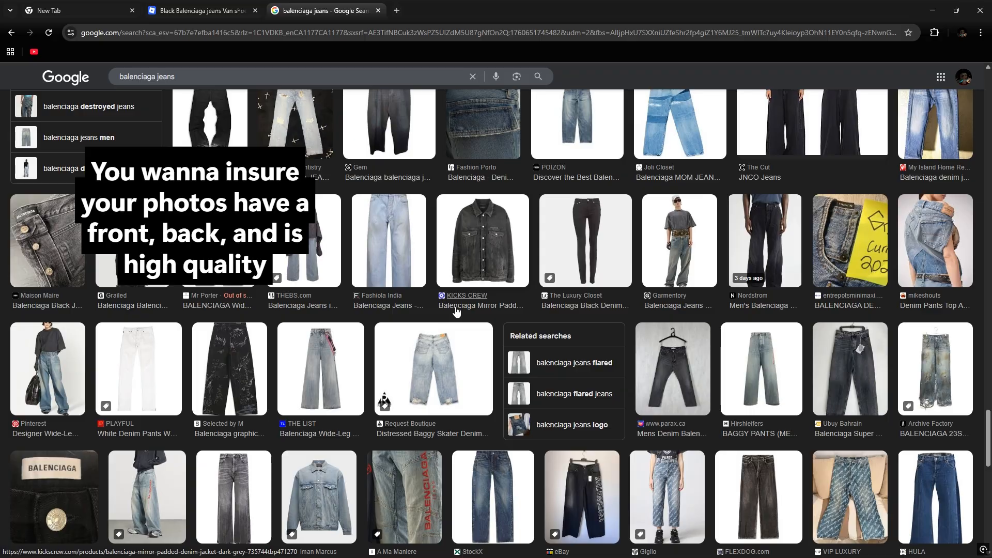
pyautogui.scroll(15, 447, 309)
pyautogui.scroll(15, 496, 310)
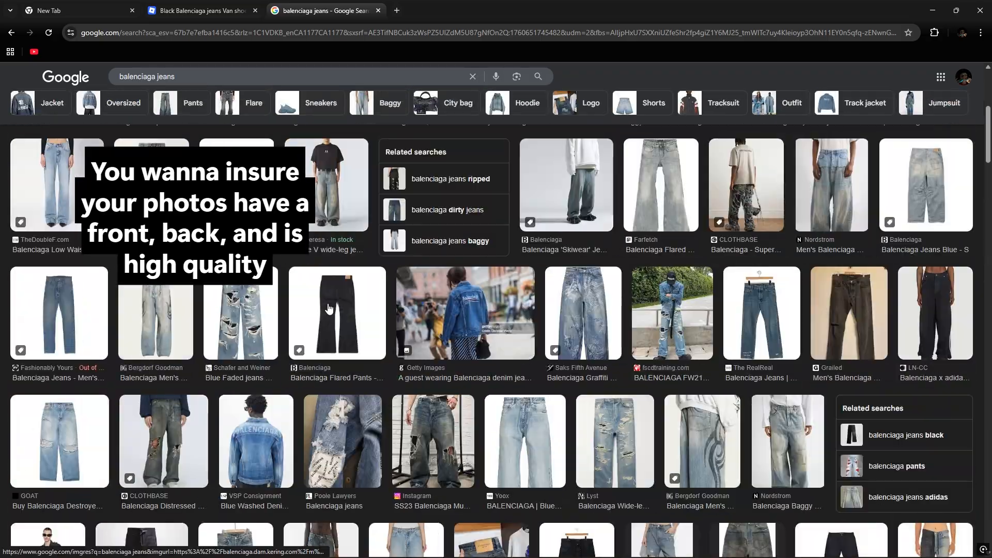
pyautogui.click(329, 309)
pyautogui.click(956, 111)
pyautogui.scroll(8, 664, 246)
pyautogui.click(504, 349)
pyautogui.click(947, 189)
pyautogui.scroll(-10, 625, 215)
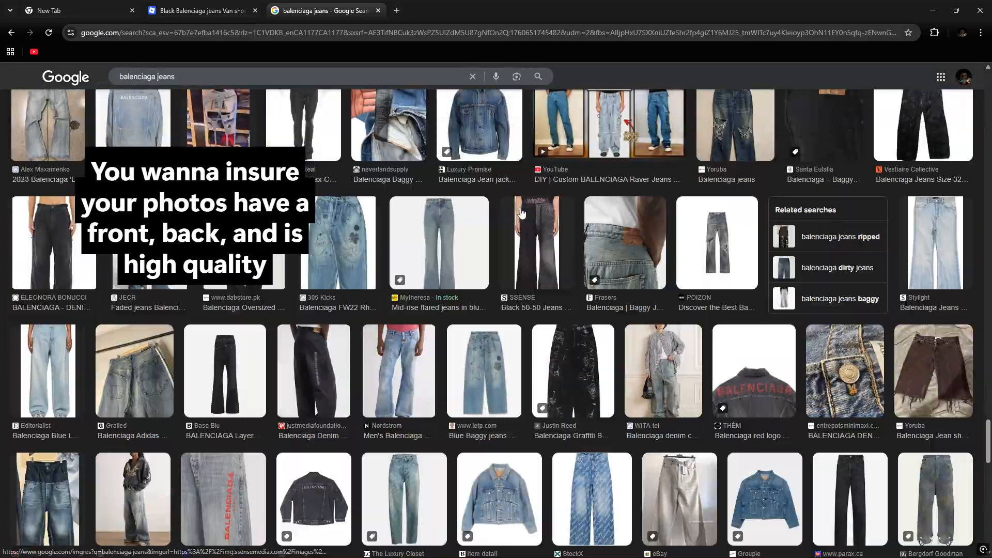
pyautogui.scroll(-15, 517, 202)
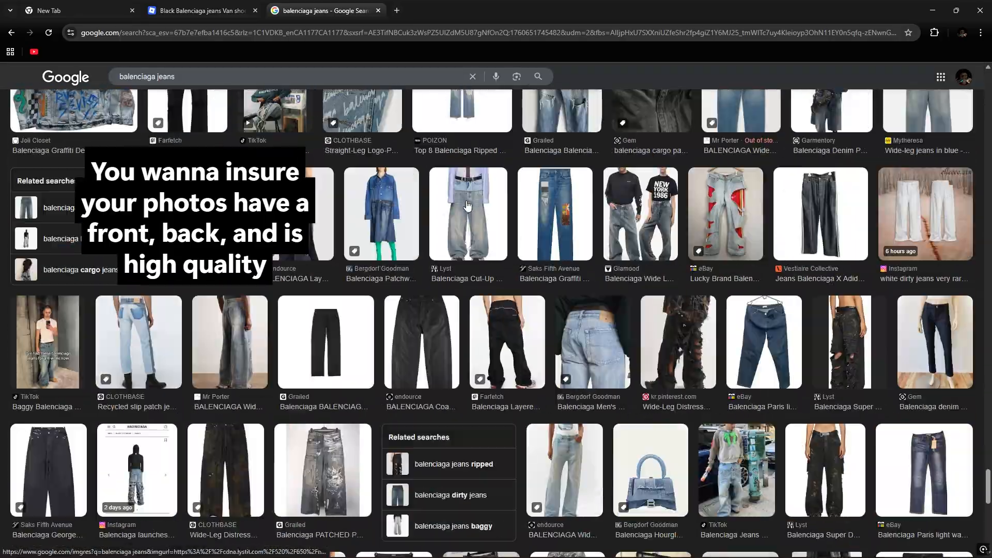
pyautogui.scroll(-10, 467, 209)
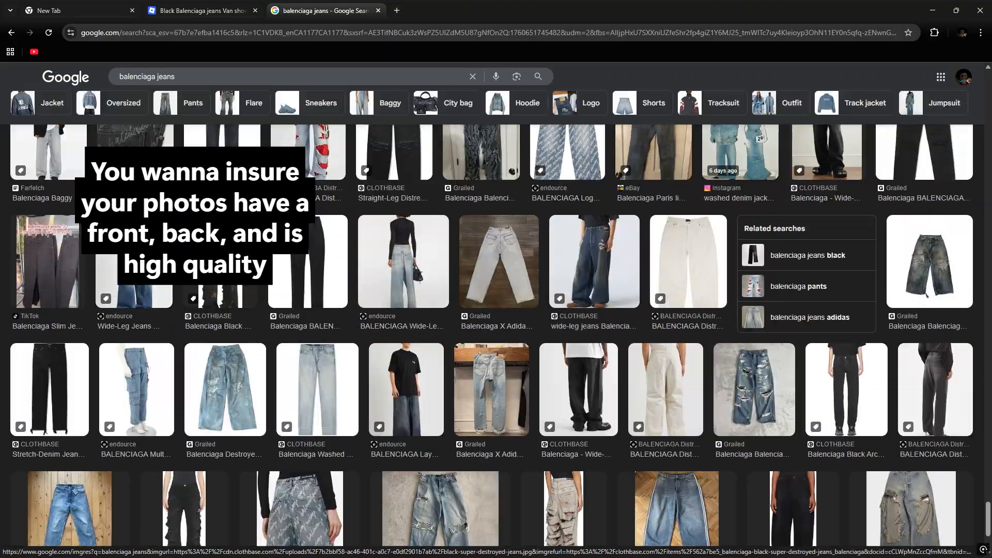
pyautogui.scroll(-8, 790, 285)
# Inspect the photos in the eBay listing for the Balenciaga Paris light wash button fly jeans and close the listing.
pyautogui.click(789, 285)
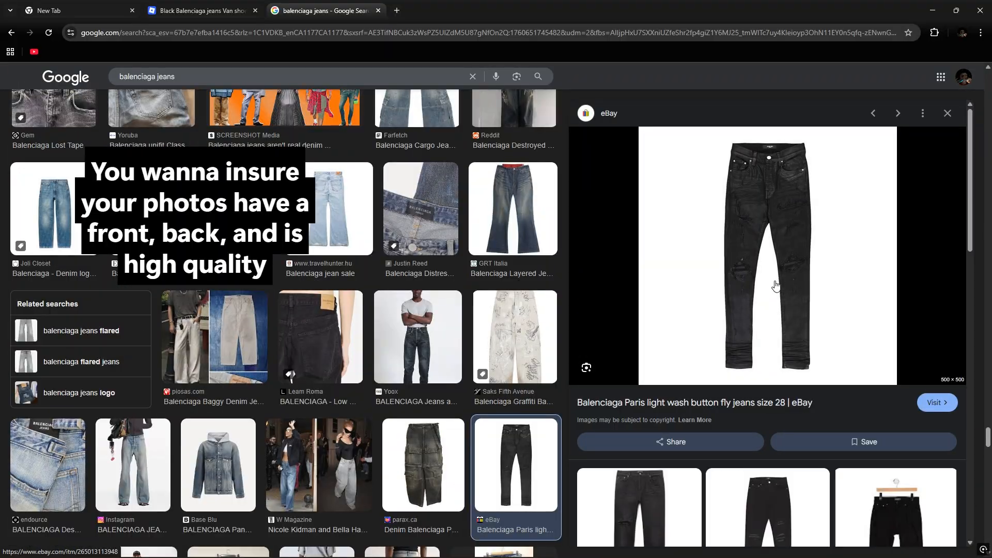
pyautogui.click(675, 246)
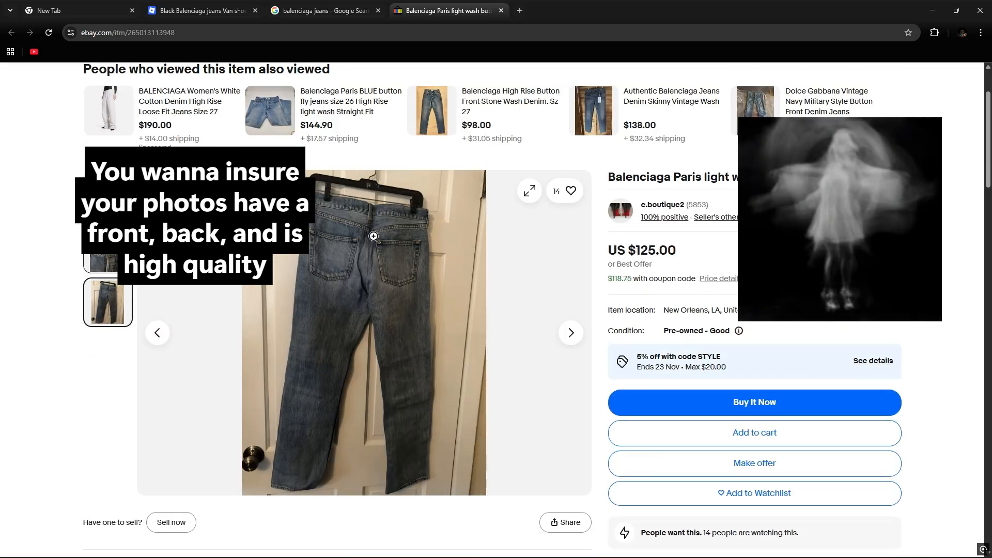
pyautogui.click(501, 11)
# Find the Balenciaga x Adidas blue jeans in the image results and open their Vestiaire Collective listing.
pyautogui.scroll(-4, 381, 294)
pyautogui.scroll(6, 305, 310)
pyautogui.scroll(-7, 305, 310)
pyautogui.click(227, 399)
pyautogui.click(851, 299)
pyautogui.scroll(-2, 851, 299)
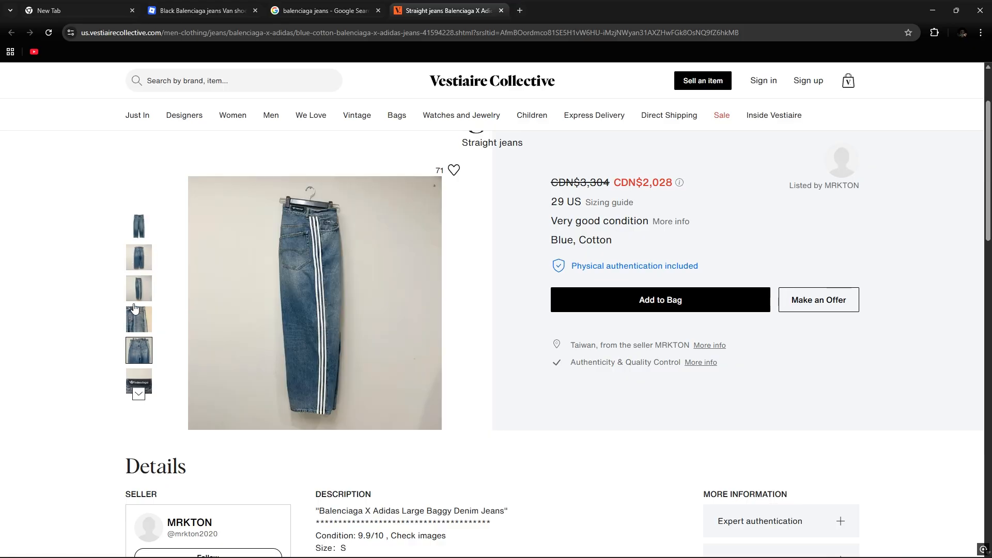
# Save the front-view photo of the Balenciaga x Adidas jeans to the computer as a WEBP file.
pyautogui.rightClick(329, 231)
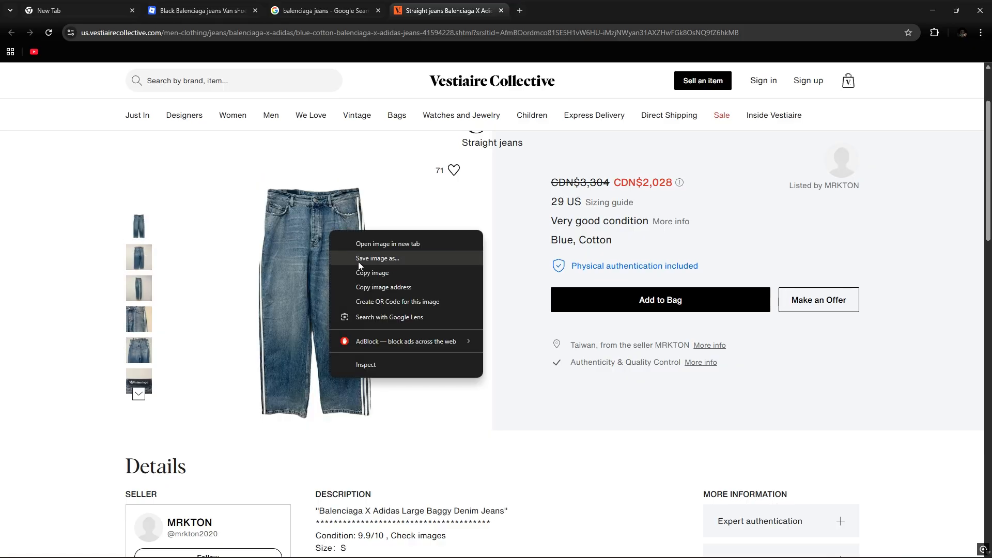
pyautogui.click(363, 265)
pyautogui.click(178, 218)
pyautogui.click(152, 237)
pyautogui.click(274, 259)
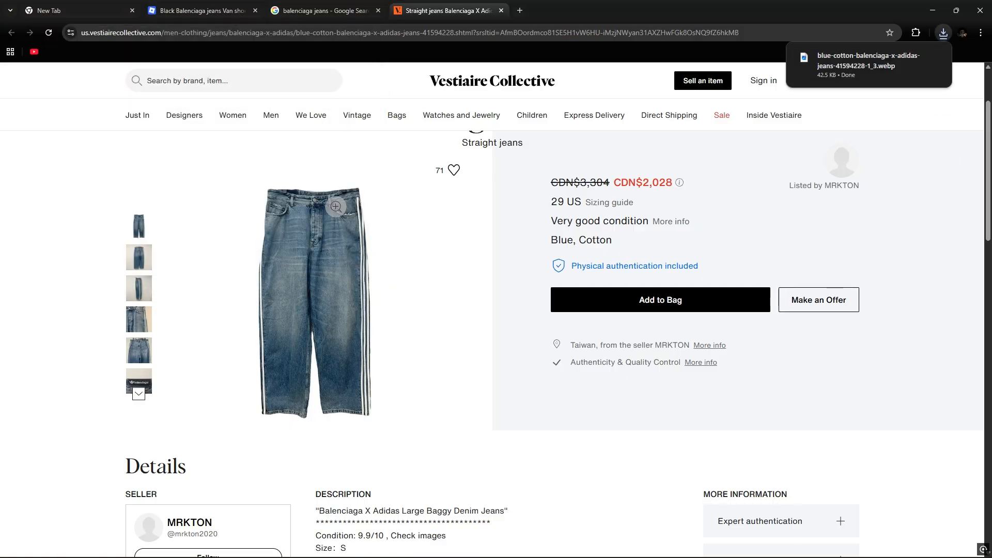
# Save the back-view photo of the same jeans as a WEBP file.
pyautogui.moveTo(132, 257)
pyautogui.rightClick(306, 240)
pyautogui.click(355, 274)
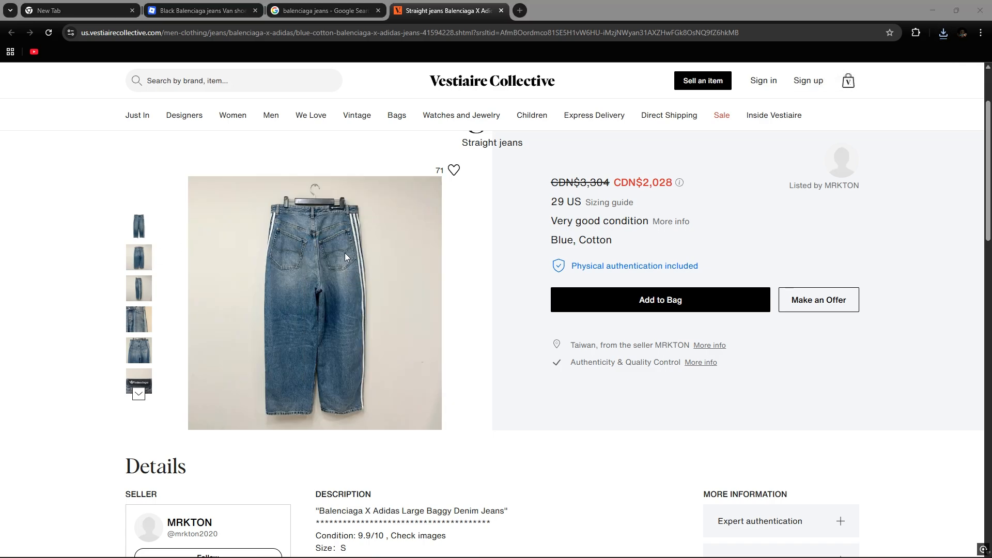
pyautogui.press('Return')
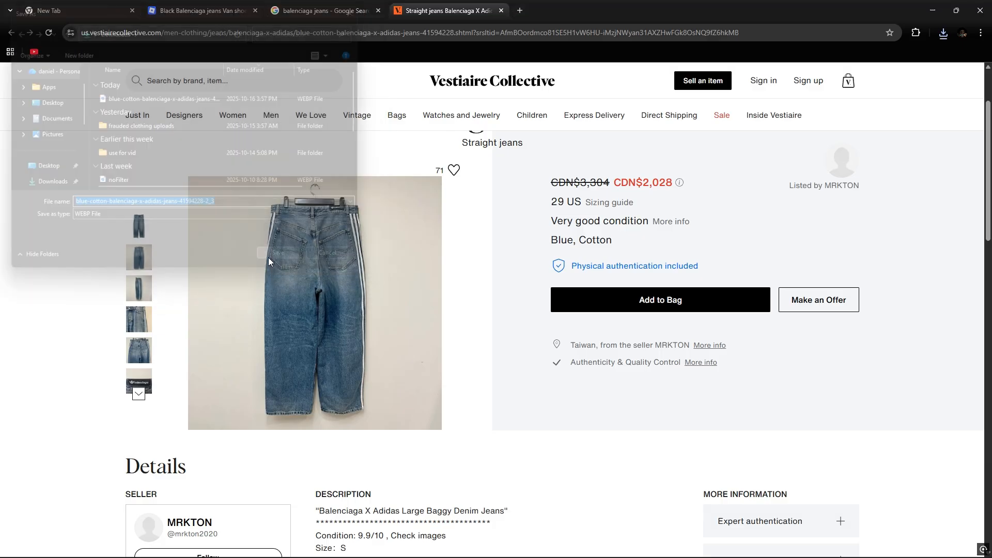
# Switch to Discord and open the Photoroom background remover link from the Frauded Clothing server's tools channel.
pyautogui.press('super')
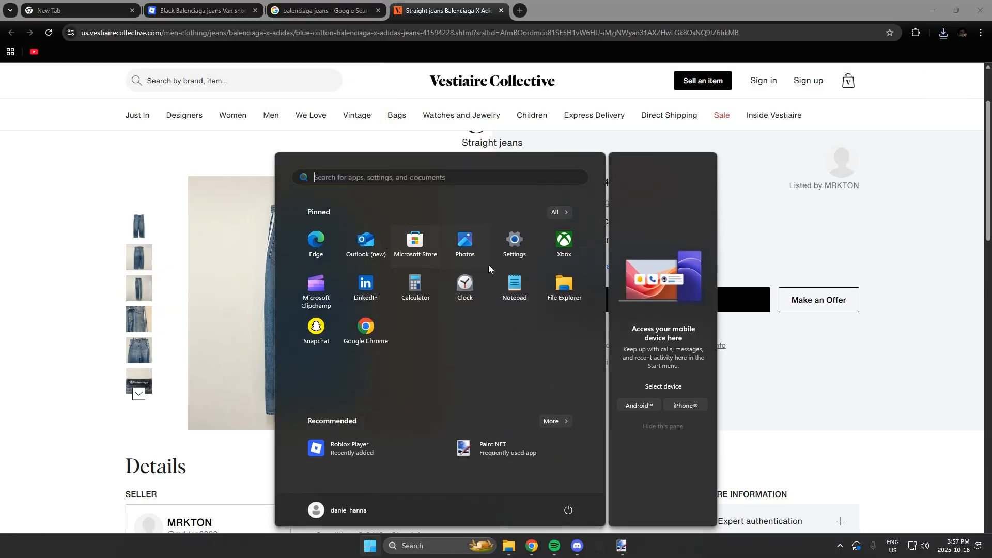
pyautogui.click(574, 546)
pyautogui.moveTo(125, 41); pyautogui.dragTo(245, 41)
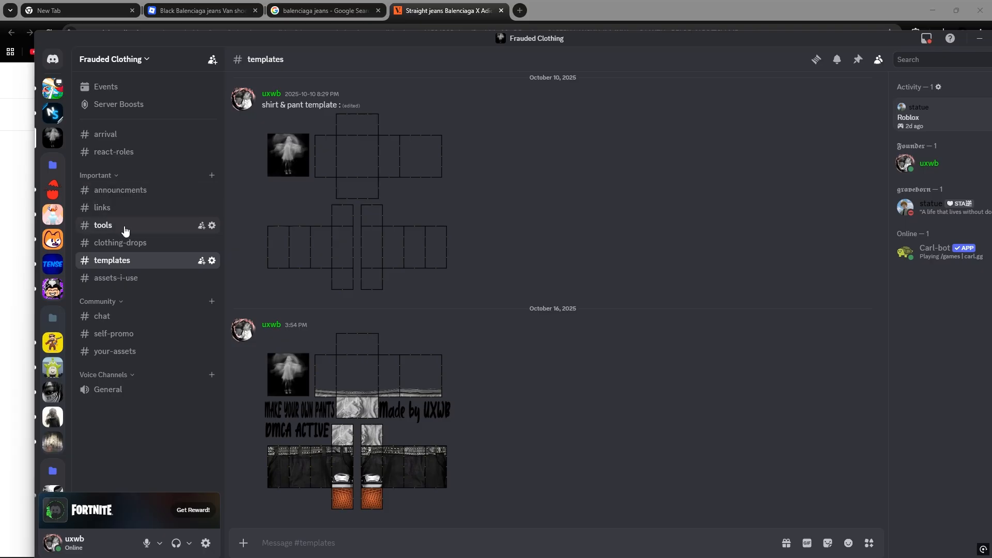
pyautogui.click(127, 227)
pyautogui.click(368, 403)
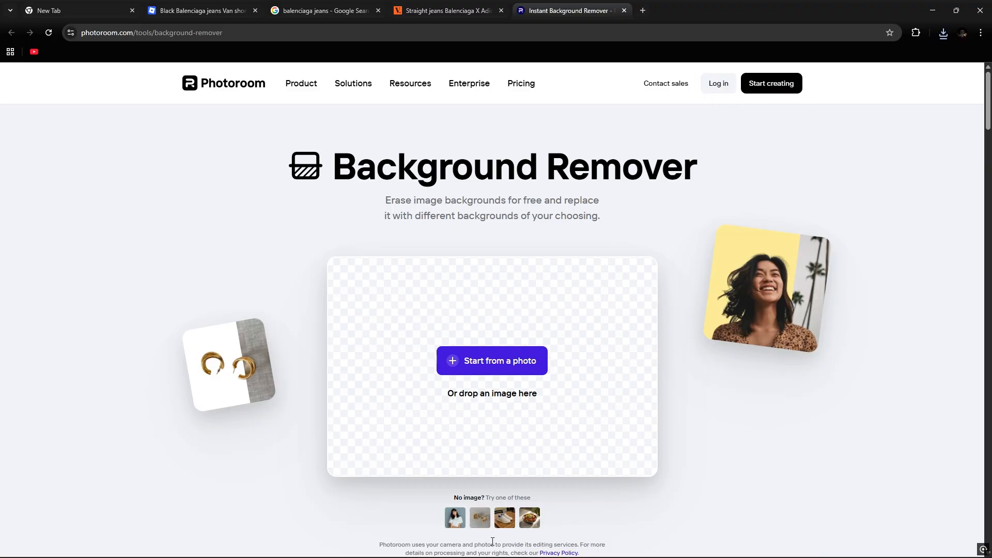
# Upload the back-view jeans photo from the Downloads folder to the Photoroom background remover.
pyautogui.press('super')
pyautogui.click(508, 546)
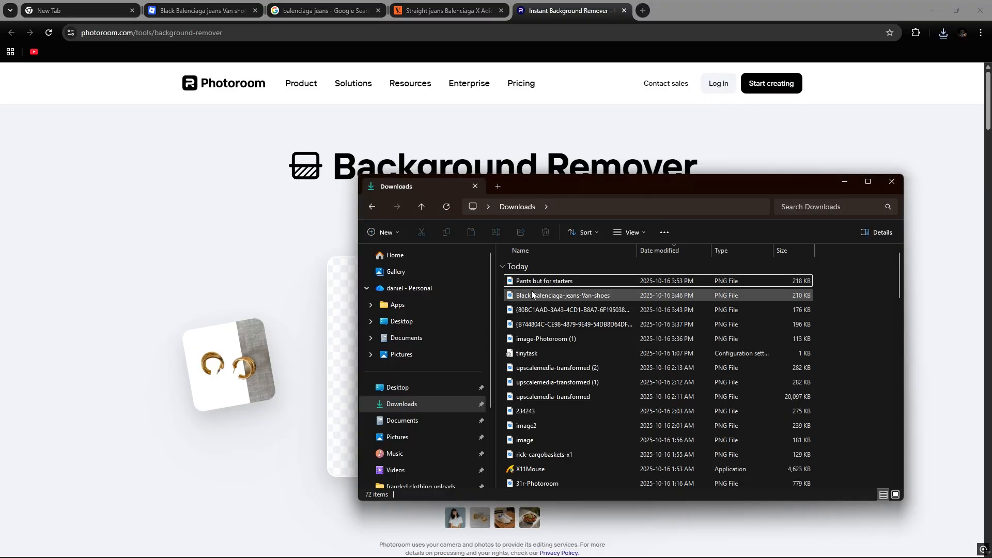
pyautogui.moveTo(604, 188); pyautogui.dragTo(753, 188)
pyautogui.click(716, 281)
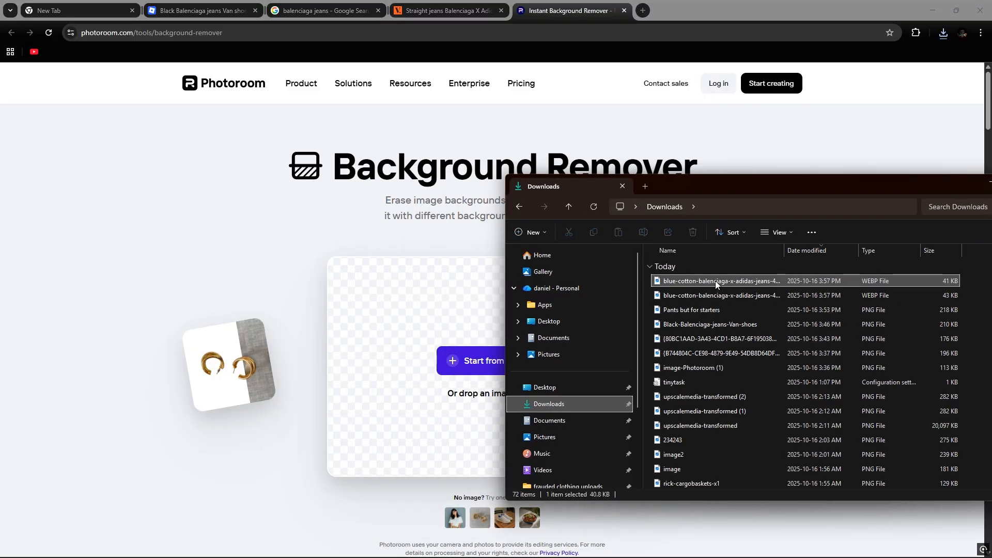
pyautogui.moveTo(716, 281); pyautogui.dragTo(730, 275)
pyautogui.moveTo(805, 299); pyautogui.dragTo(463, 334)
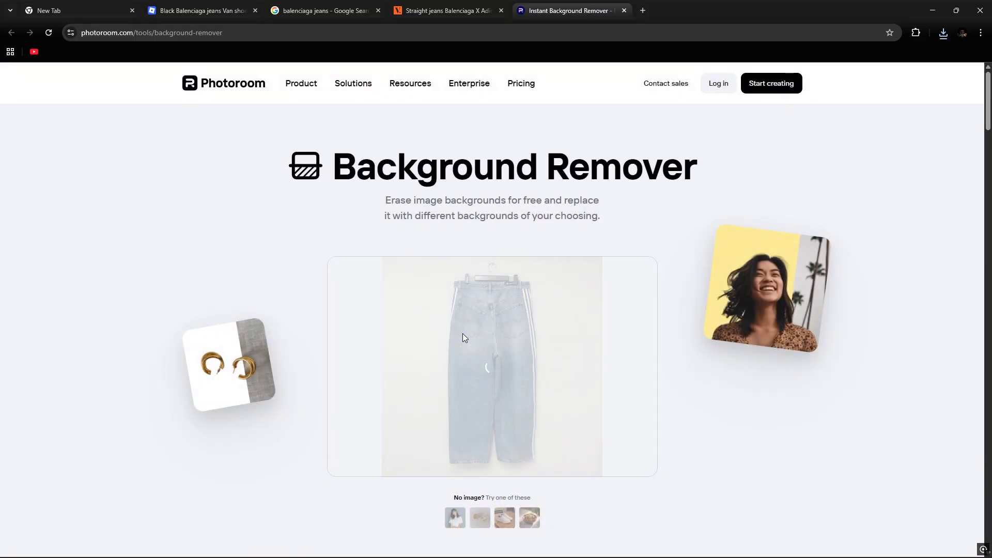
# Download the back-view jeans cutout and clear the image from the background remover.
pyautogui.scroll(-2, 504, 329)
pyautogui.click(600, 444)
pyautogui.click(629, 470)
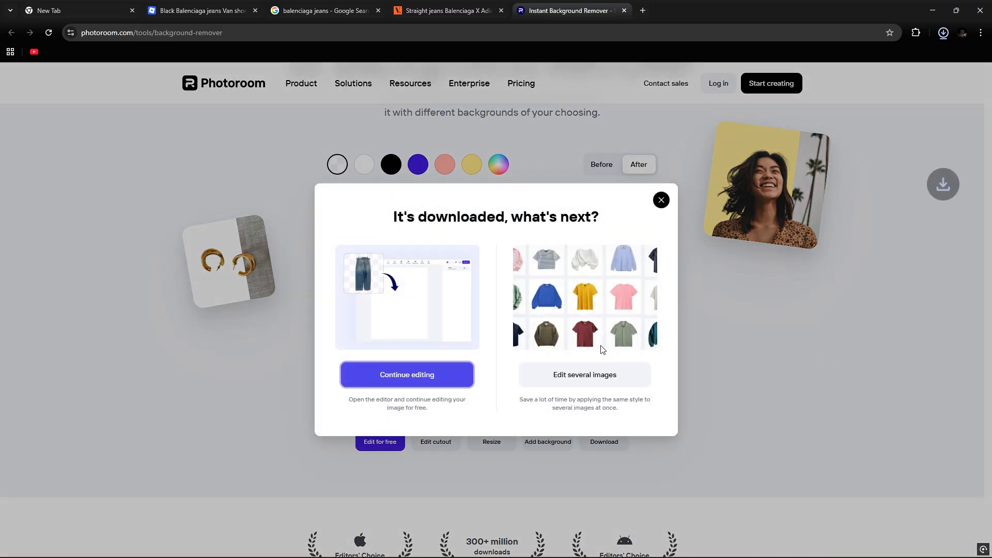
pyautogui.click(660, 200)
pyautogui.click(644, 199)
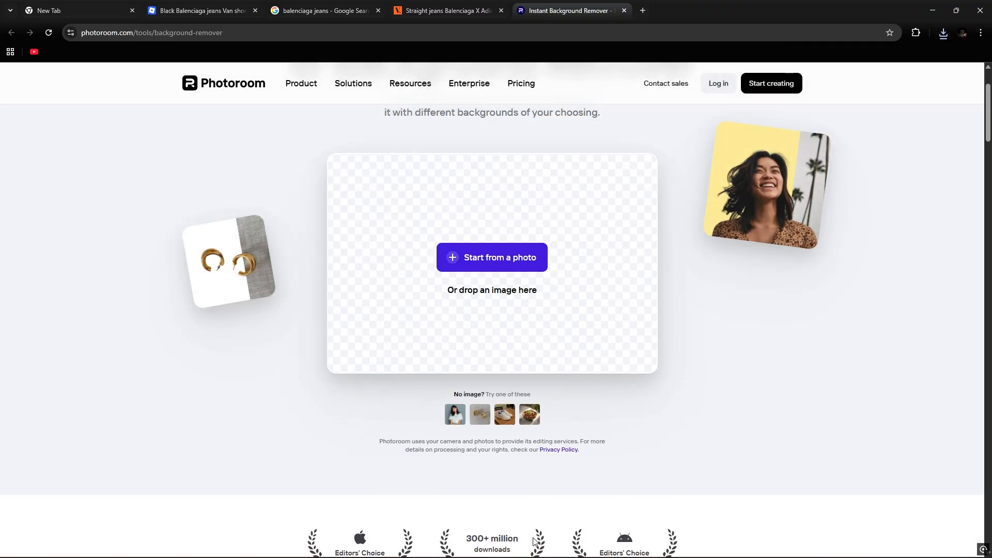
# Upload the front-view jeans photo to the background remover, download its cutout and check the recent downloads.
pyautogui.press('super')
pyautogui.click(511, 547)
pyautogui.moveTo(666, 296); pyautogui.dragTo(469, 353)
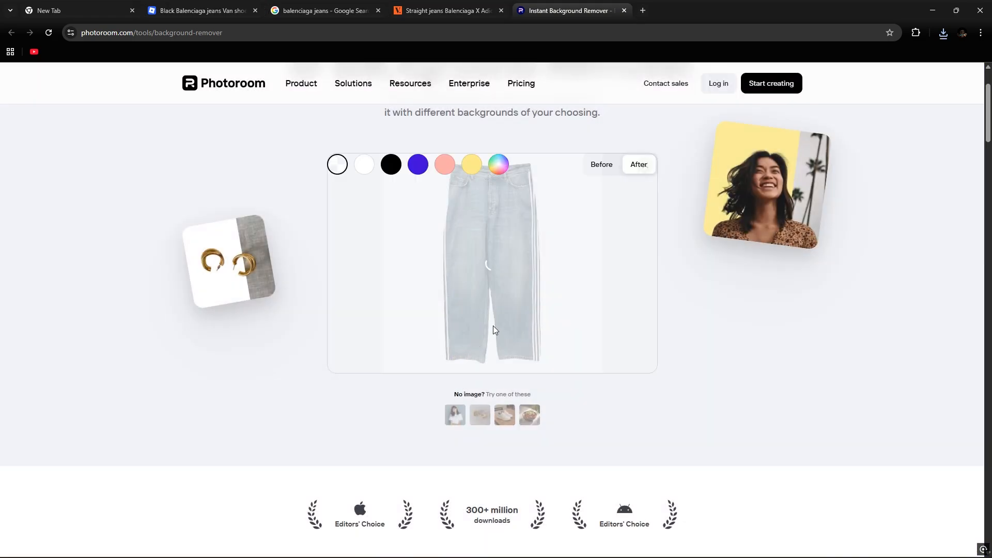
pyautogui.click(595, 445)
pyautogui.click(623, 469)
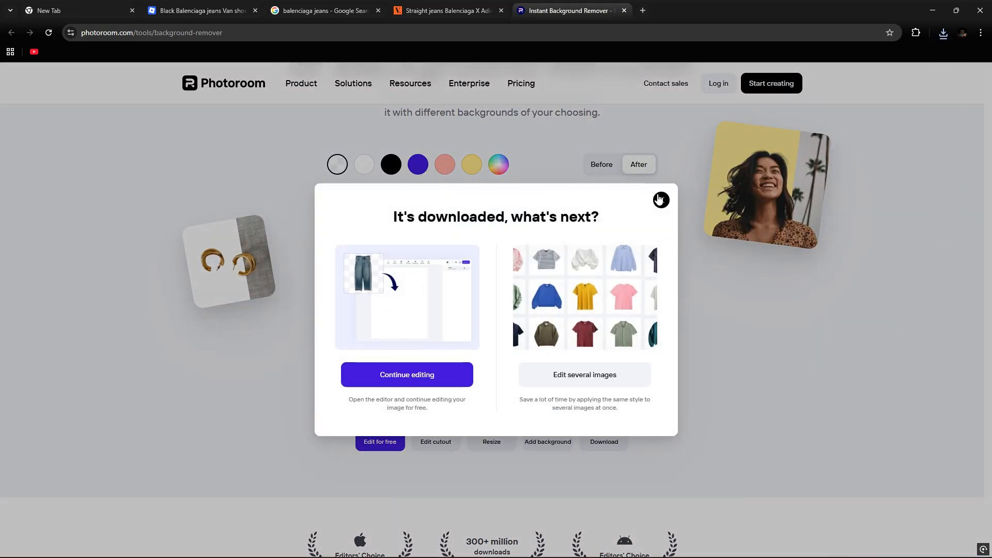
pyautogui.click(661, 200)
pyautogui.click(944, 33)
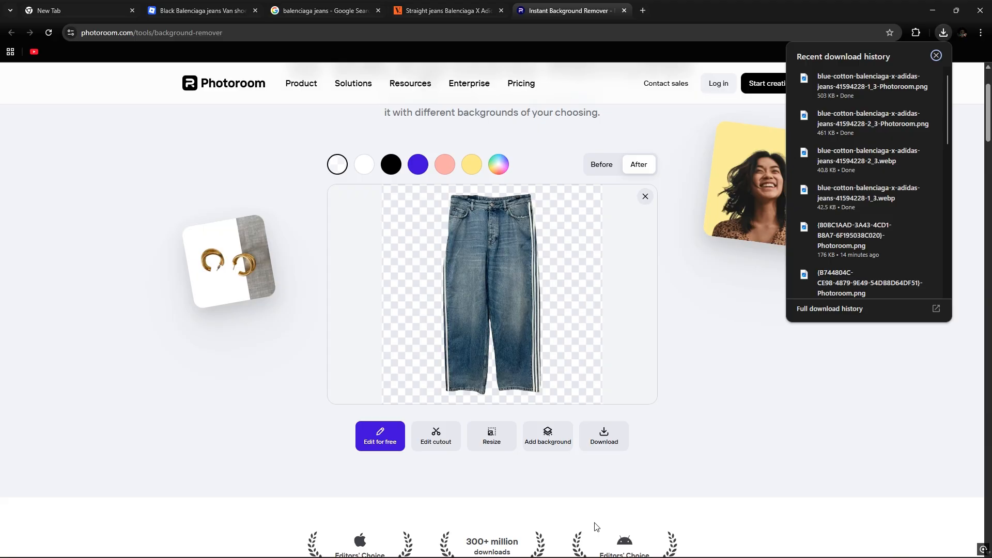
# View the pants template in Discord's templates channel and return to the "Pants but for starters" image in Paint.NET for a closer look.
pyautogui.press('super')
pyautogui.click(622, 547)
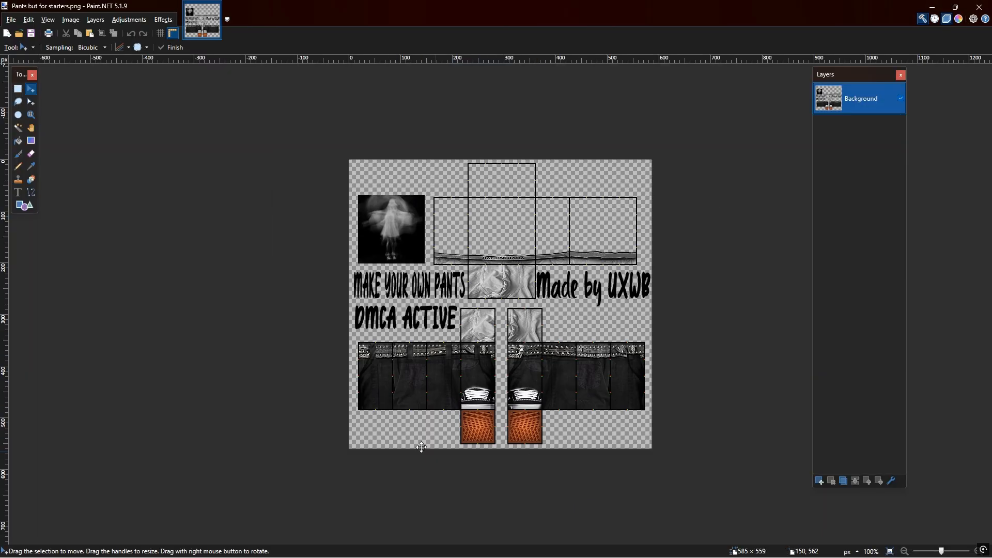
pyautogui.press('super')
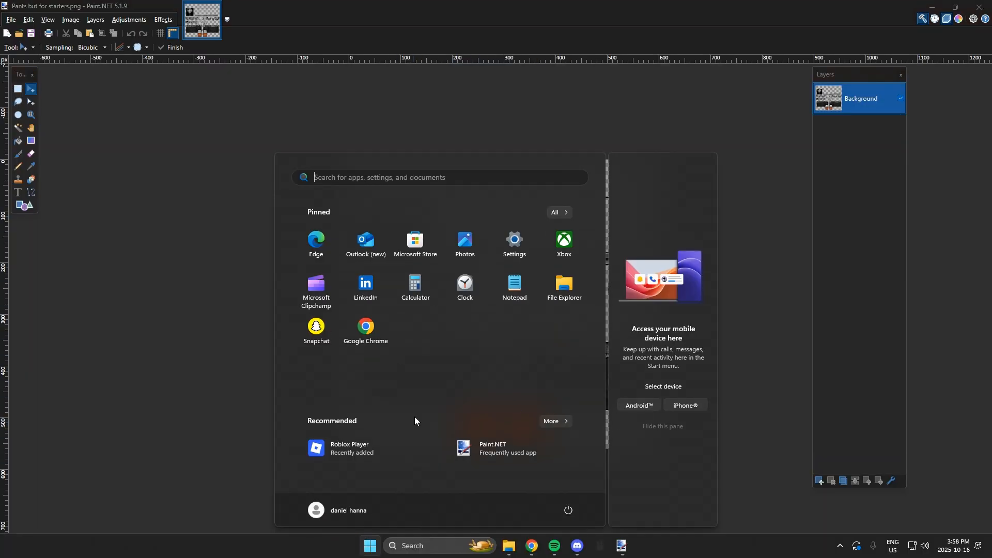
pyautogui.click(590, 546)
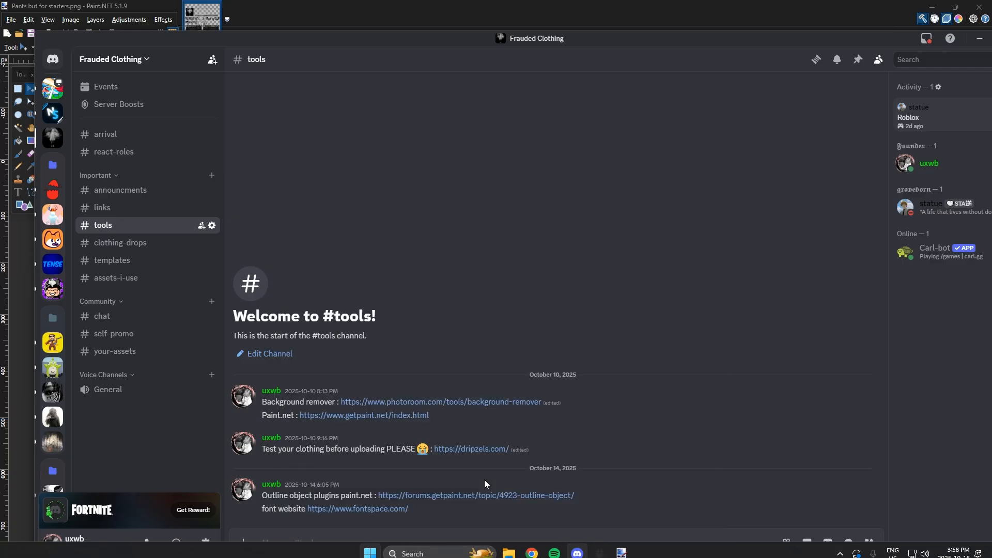
pyautogui.click(131, 261)
pyautogui.click(451, 431)
pyautogui.click(618, 481)
pyautogui.click(5, 394)
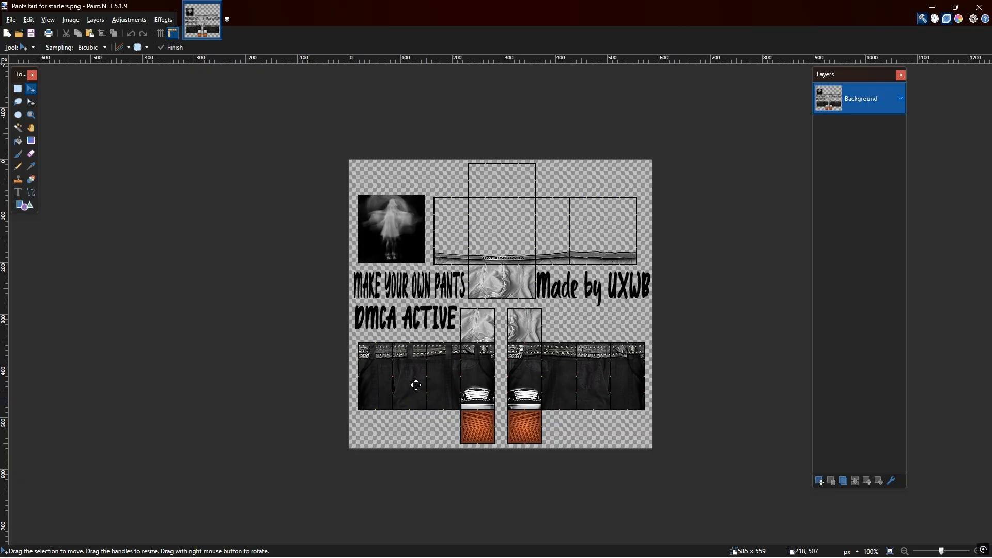
pyautogui.scroll(3, 470, 383)
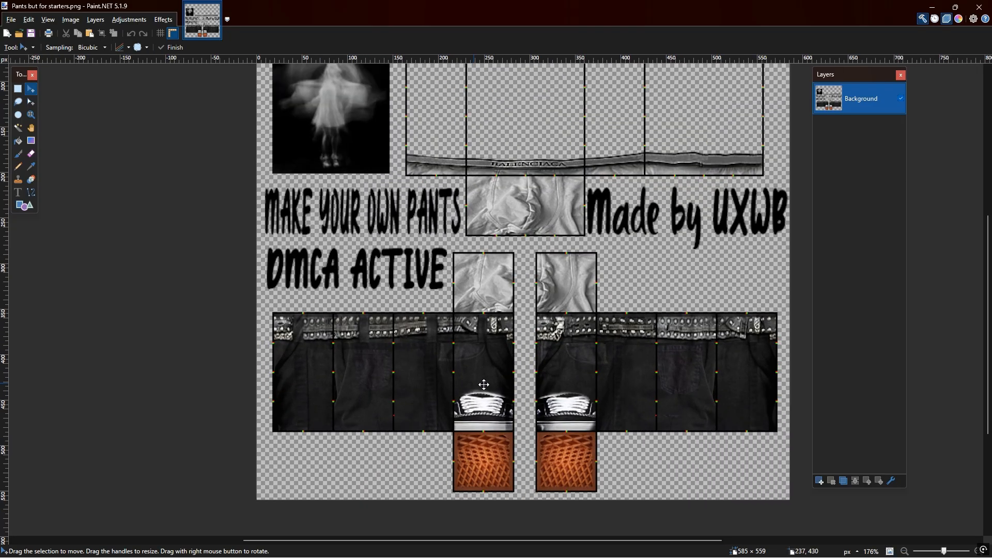
# Add a new empty layer above the Background layer of the pants template.
pyautogui.scroll(-3, 596, 407)
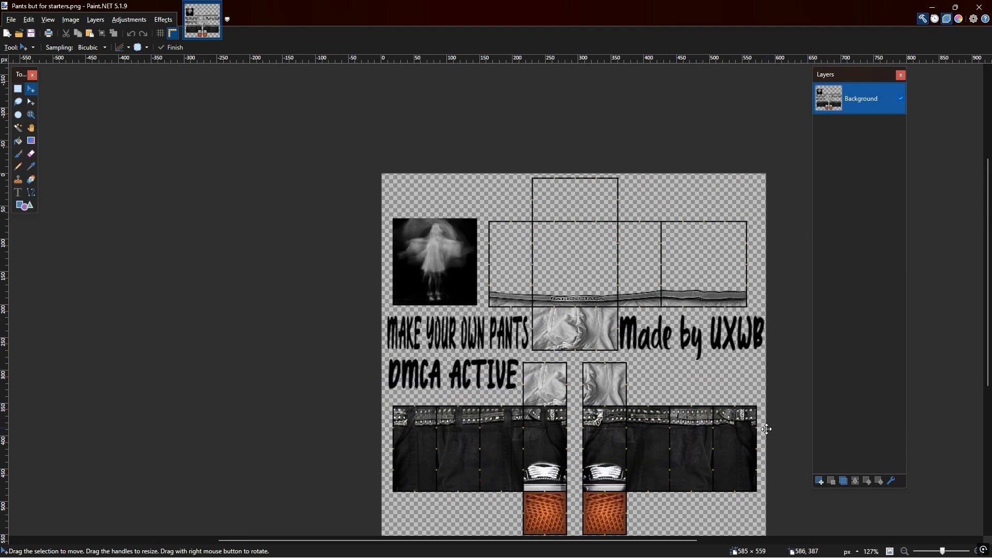
pyautogui.moveTo(498, 541)
pyautogui.mouseDown()
pyautogui.moveTo(543, 541)
pyautogui.moveTo(516, 540)
pyautogui.mouseUp()
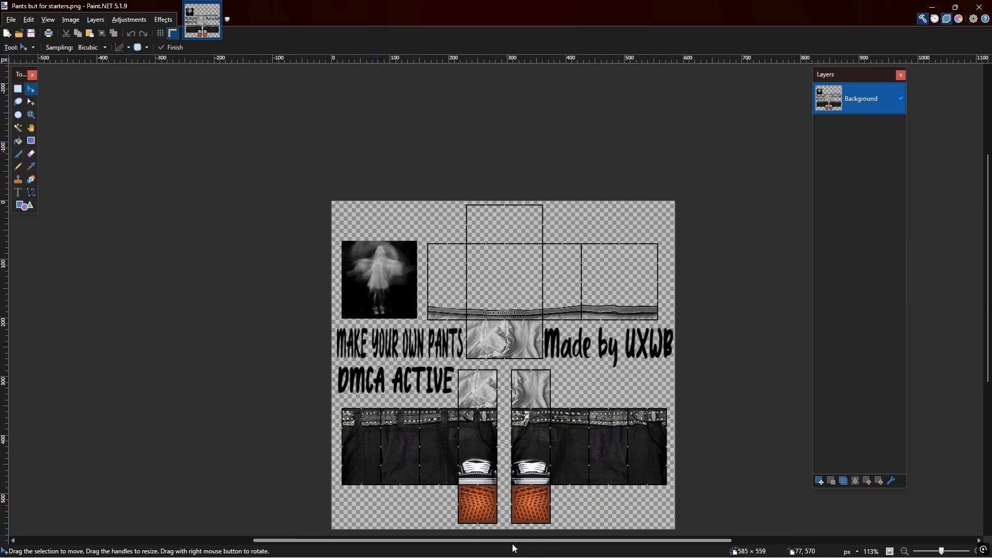
pyautogui.scroll(-2, 533, 518)
pyautogui.scroll(1, 547, 485)
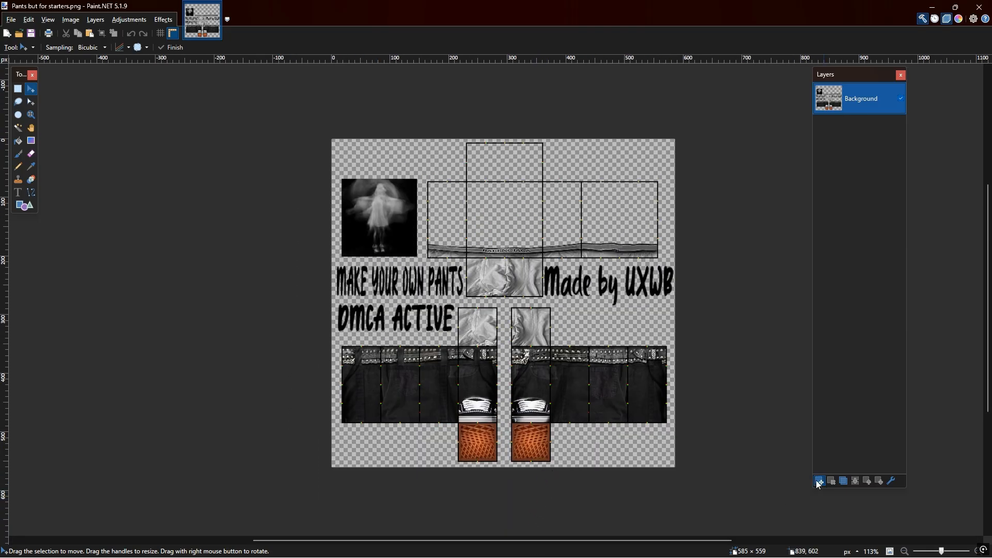
pyautogui.hotkey('ctrl', 'shift', 'n')
# Open the two blue-cotton Balenciaga x adidas jeans cutouts from Downloads as separate images and return to the pants template.
pyautogui.press('super')
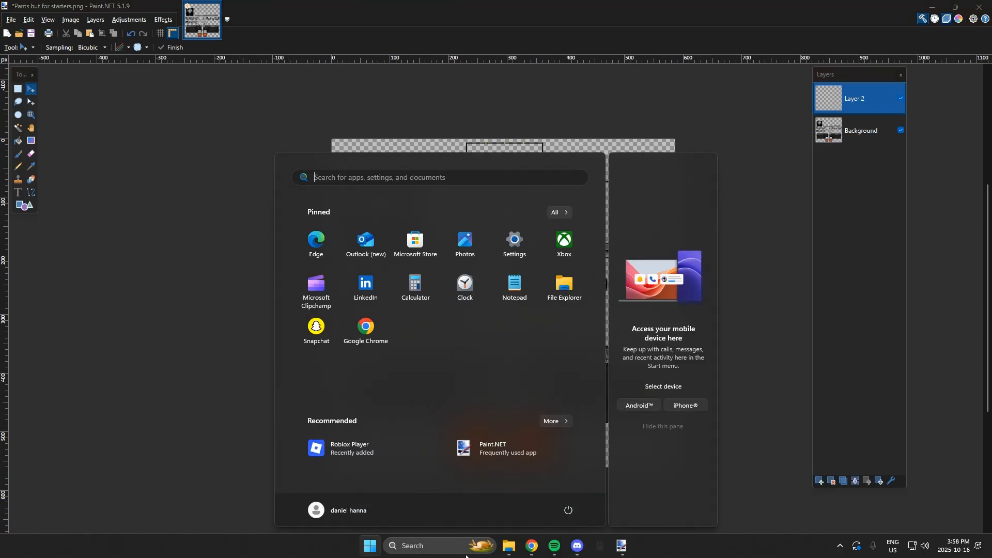
pyautogui.click(509, 546)
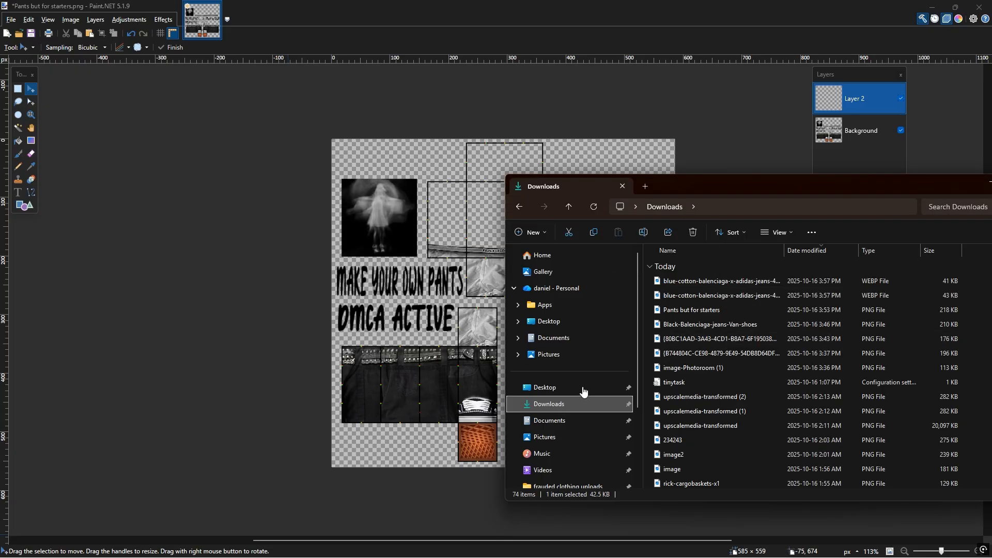
pyautogui.moveTo(655, 281)
pyautogui.mouseDown()
pyautogui.moveTo(750, 279)
pyautogui.moveTo(309, 257)
pyautogui.mouseUp()
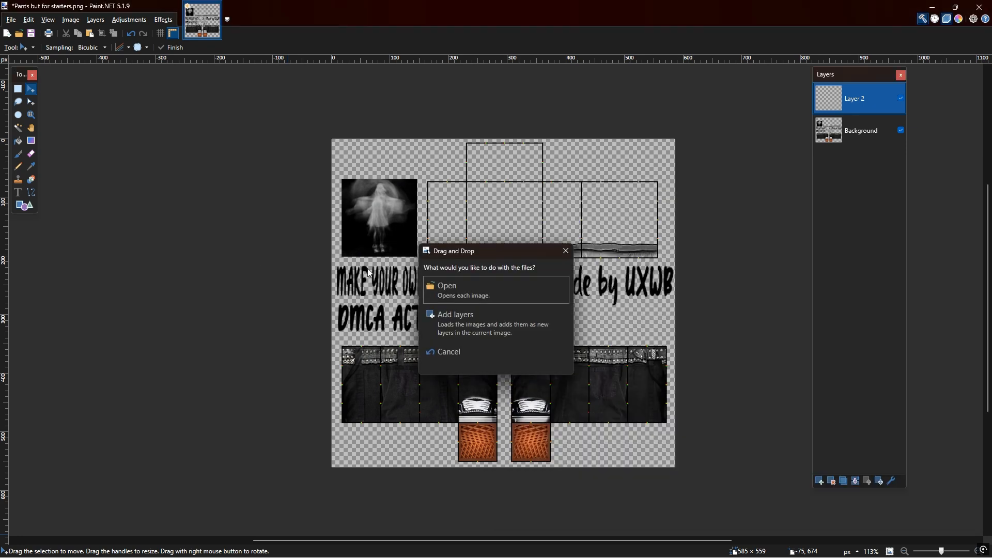
pyautogui.click(497, 291)
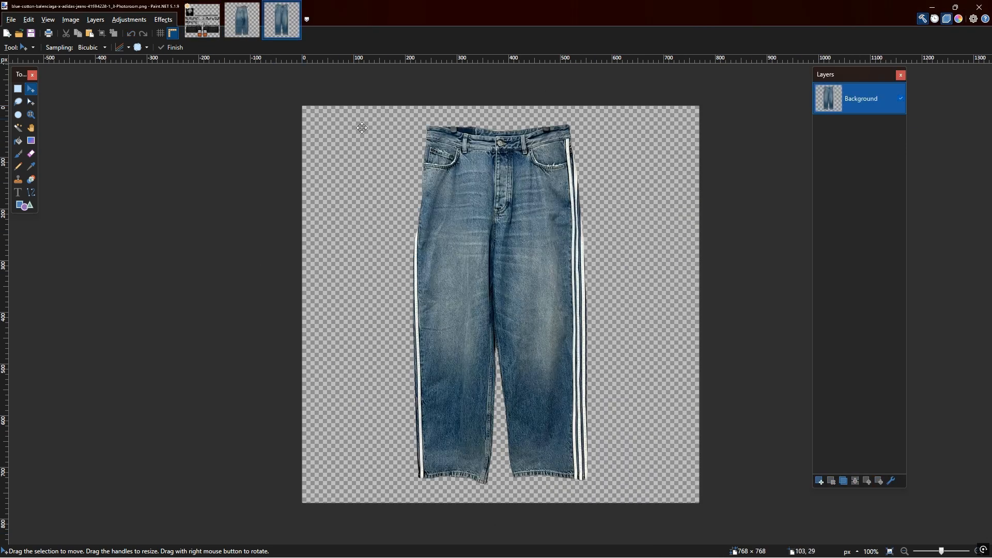
pyautogui.click(236, 24)
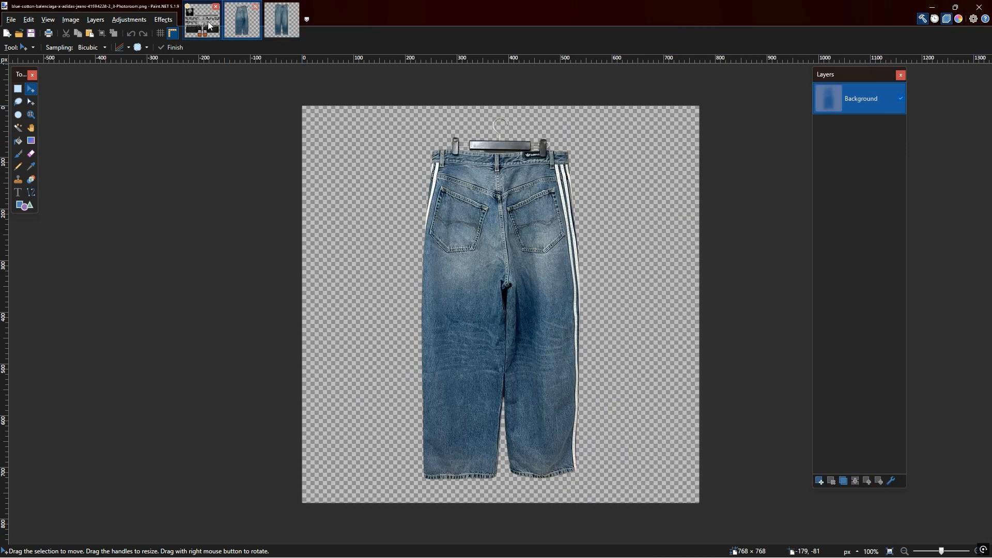
pyautogui.click(209, 21)
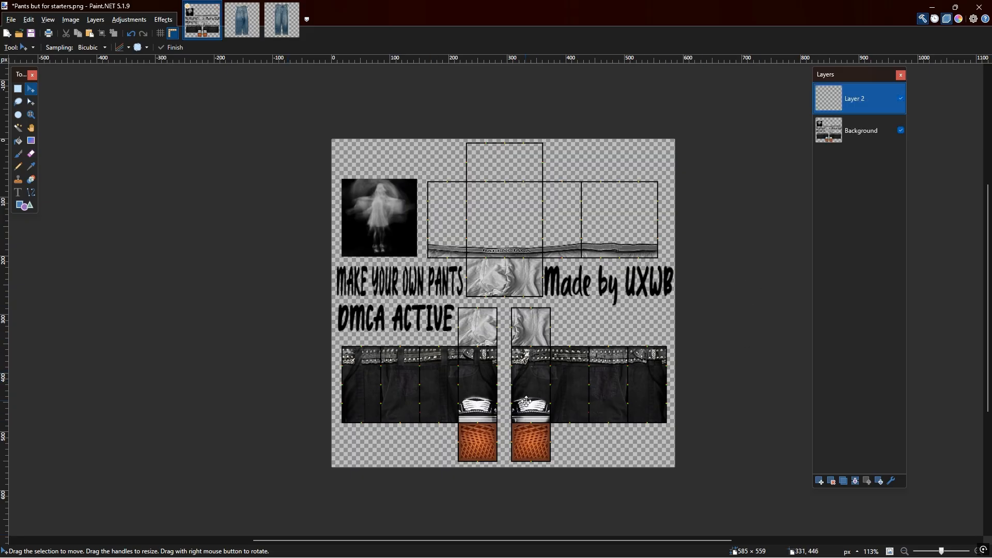
pyautogui.scroll(5, 523, 392)
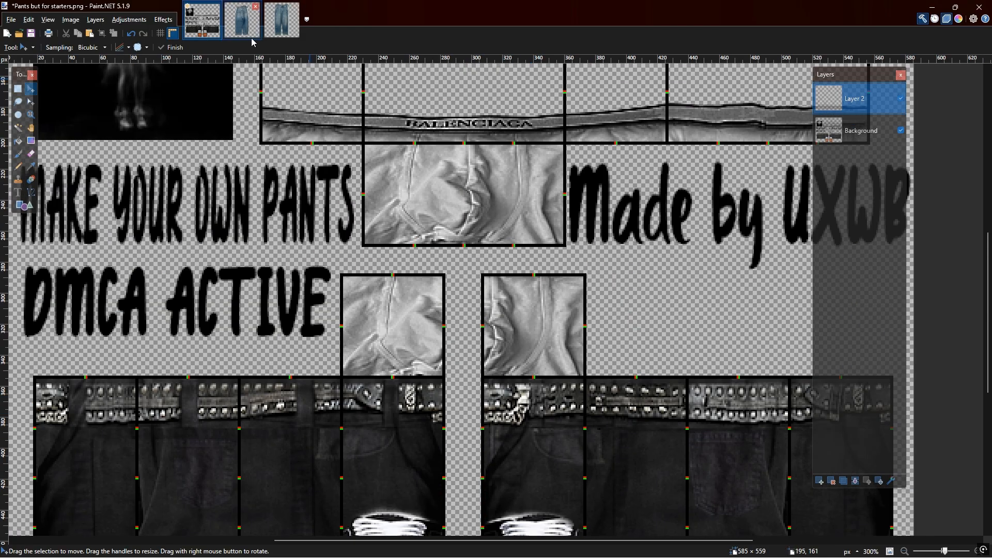
# Select and copy a rectangle of about 77 × 187 px below the left pocket on the front-view jeans.
pyautogui.click(270, 34)
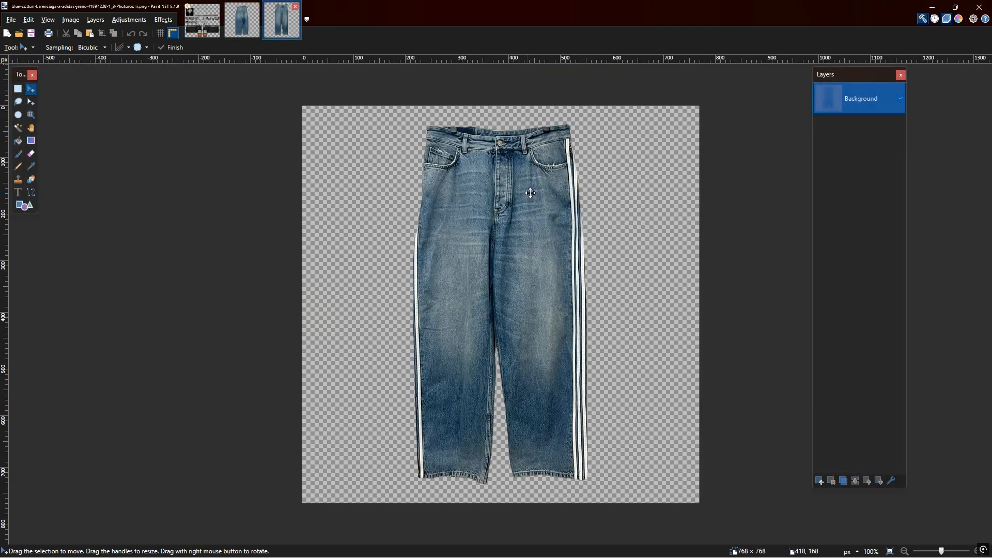
pyautogui.scroll(2, 523, 193)
pyautogui.click(27, 49)
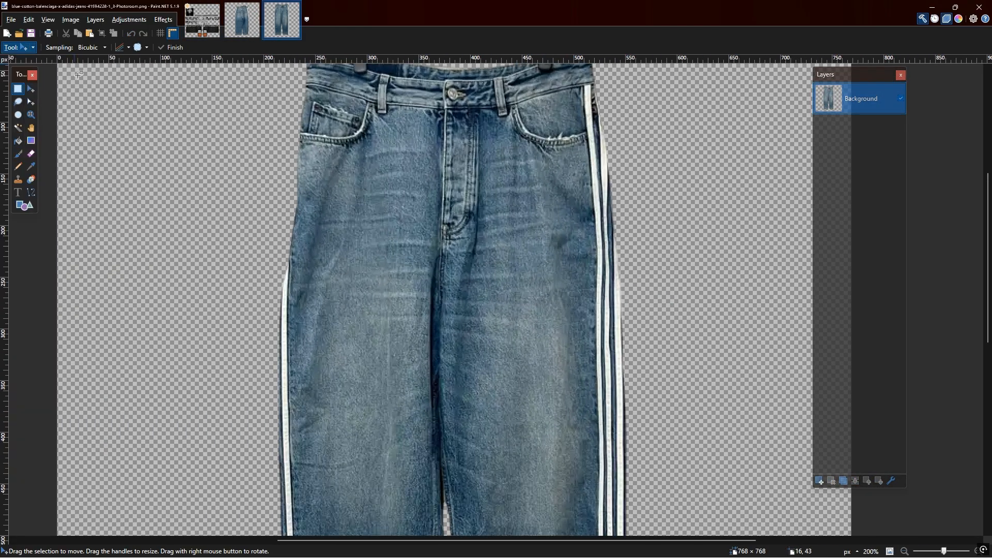
pyautogui.click(41, 59)
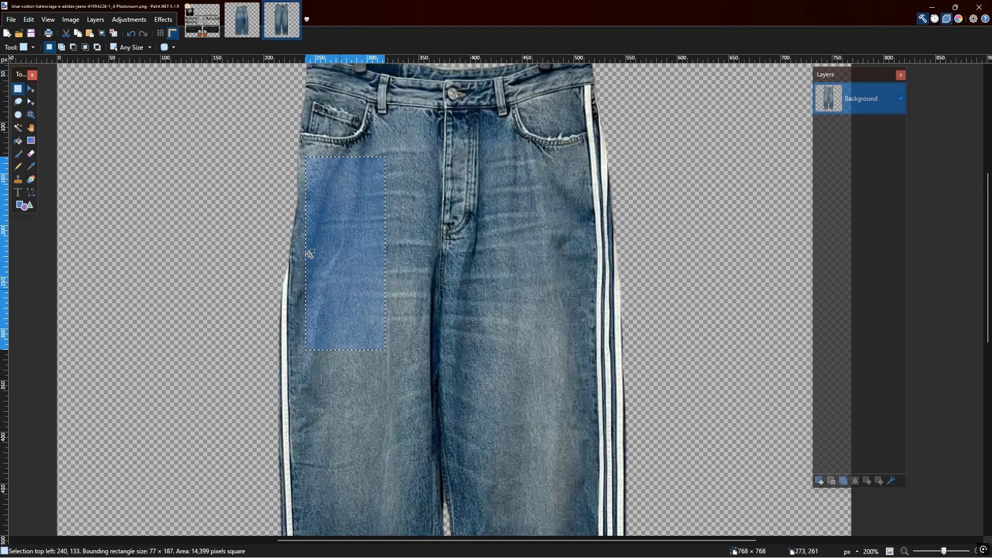
# Paste the denim piece onto Layer 2 and move it over the first panel of the template's right leg strip.
pyautogui.click(197, 18)
pyautogui.hotkey('ctrl', 'shift', 'v')
pyautogui.scroll(-1, 499, 207)
pyautogui.moveTo(497, 174); pyautogui.dragTo(557, 368)
pyautogui.scroll(3, 572, 347)
pyautogui.scroll(-3, 557, 368)
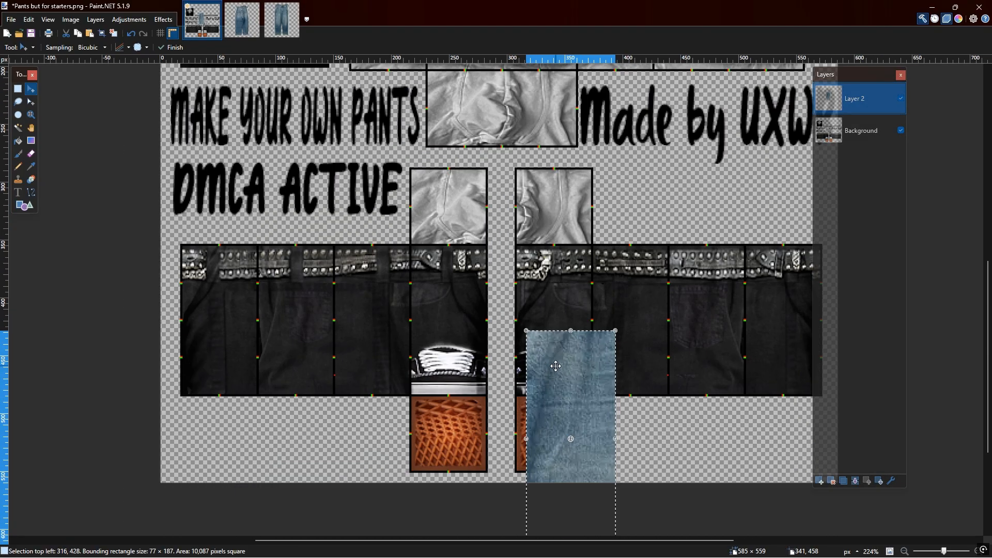
# Align and resize the pasted denim to 64 × 128 px so it fills the first panel of the right leg strip.
pyautogui.scroll(3, 557, 324)
pyautogui.moveTo(558, 325); pyautogui.dragTo(559, 234)
pyautogui.moveTo(653, 183); pyautogui.dragTo(626, 182)
pyautogui.scroll(-3, 566, 365)
pyautogui.moveTo(556, 338); pyautogui.dragTo(558, 335)
pyautogui.scroll(2, 557, 336)
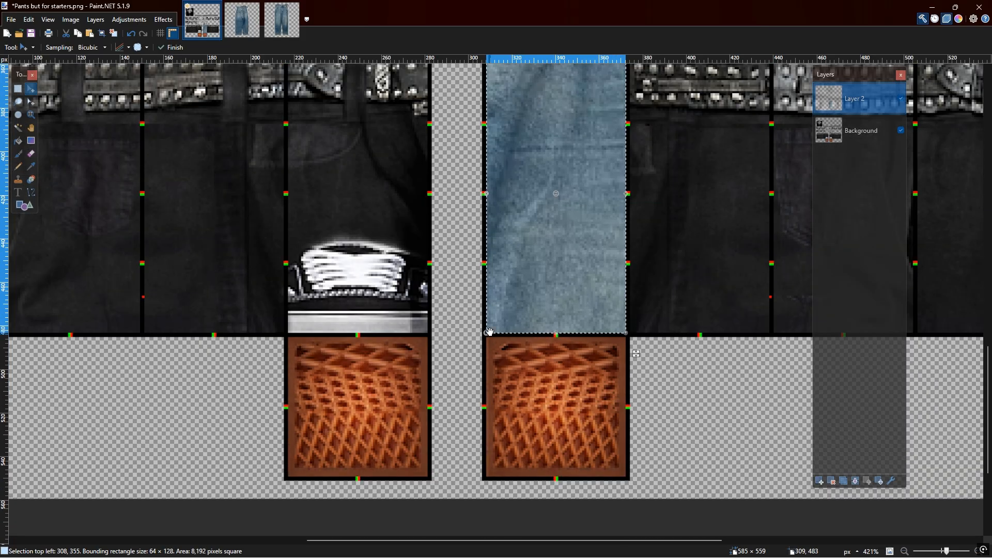
pyautogui.scroll(2, 490, 334)
pyautogui.scroll(-2, 536, 306)
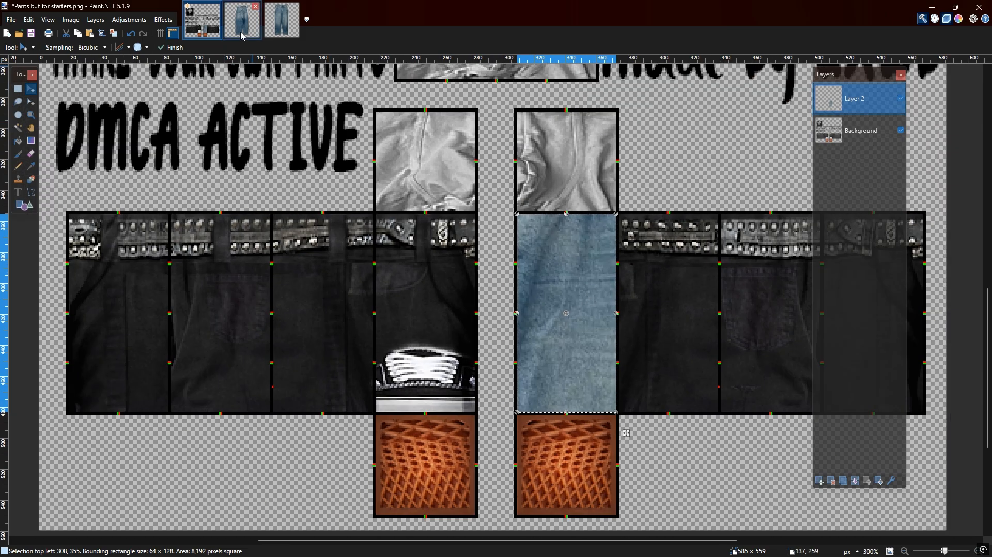
# Select and copy a rectangle of about 89 × 231 px from the lower left leg of the front-view jeans.
pyautogui.click(282, 34)
pyautogui.scroll(-1, 352, 284)
pyautogui.scroll(-2, 352, 285)
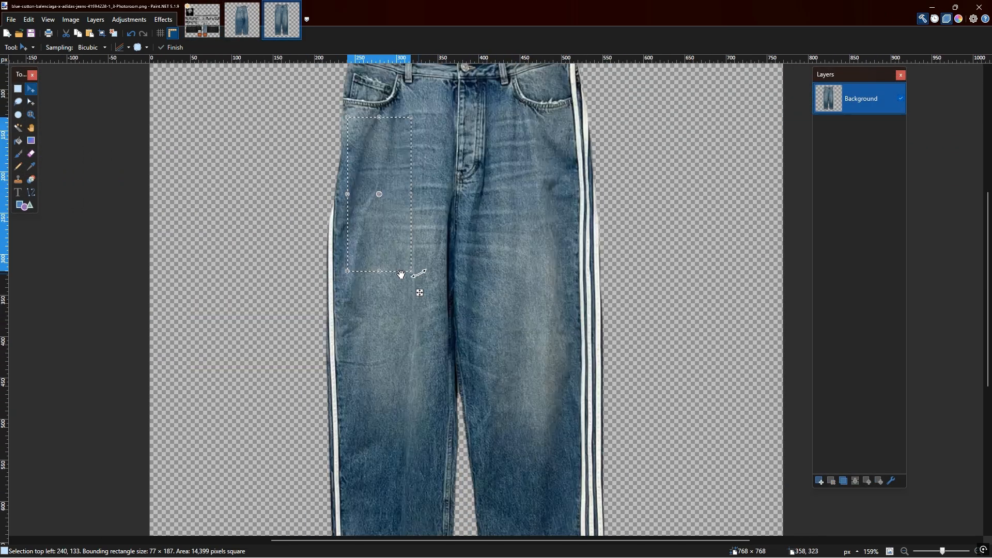
pyautogui.scroll(2, 352, 284)
pyautogui.scroll(1, 352, 284)
pyautogui.click(24, 47)
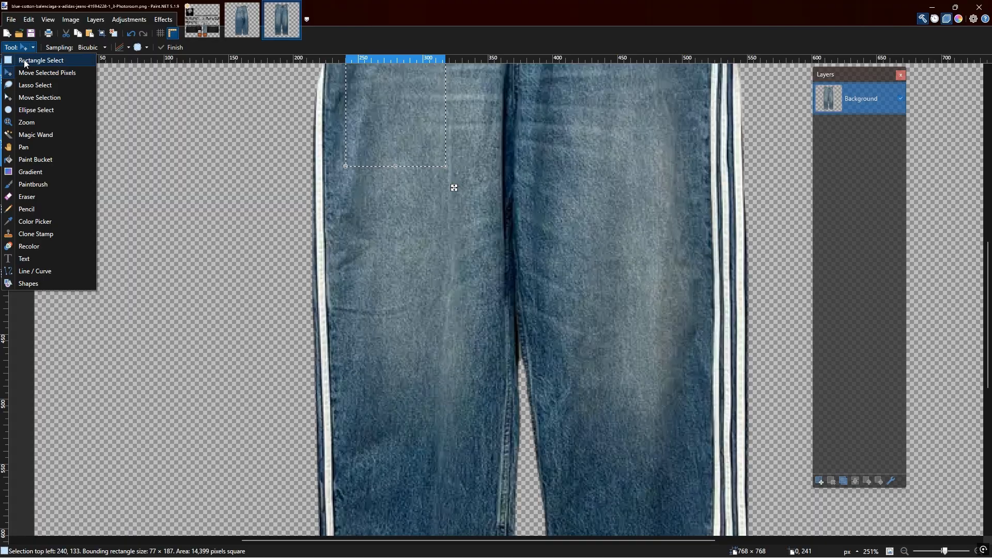
pyautogui.click(31, 60)
pyautogui.scroll(-4, 414, 347)
pyautogui.moveTo(348, 236); pyautogui.dragTo(464, 412)
pyautogui.scroll(4, 443, 323)
pyautogui.scroll(-2, 453, 414)
# Paste the lower-leg denim onto Layer 2 and move it over the second panel of the right leg strip.
pyautogui.click(202, 20)
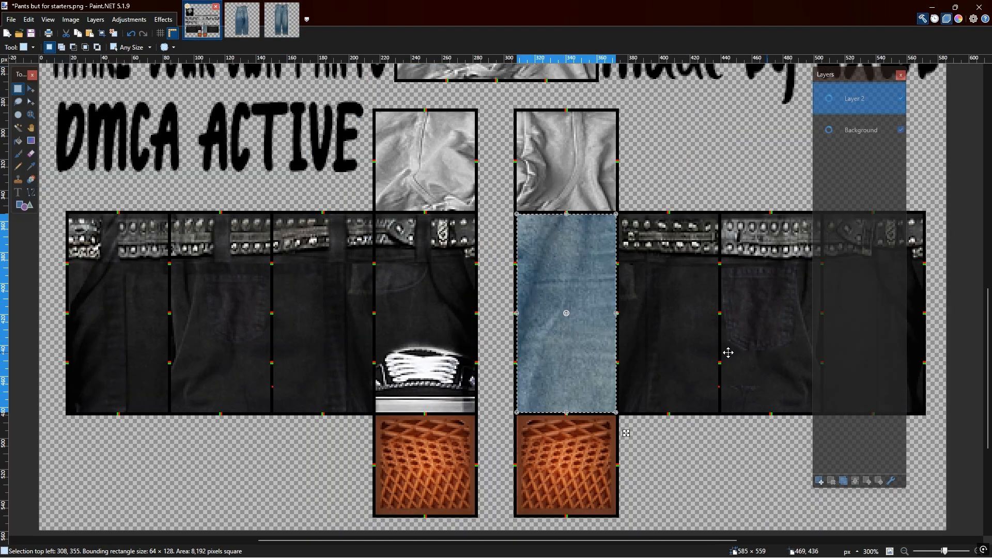
pyautogui.hotkey('ctrl', 'v')
pyautogui.scroll(-2, 705, 340)
pyautogui.moveTo(568, 298); pyautogui.dragTo(719, 342)
pyautogui.scroll(4, 724, 351)
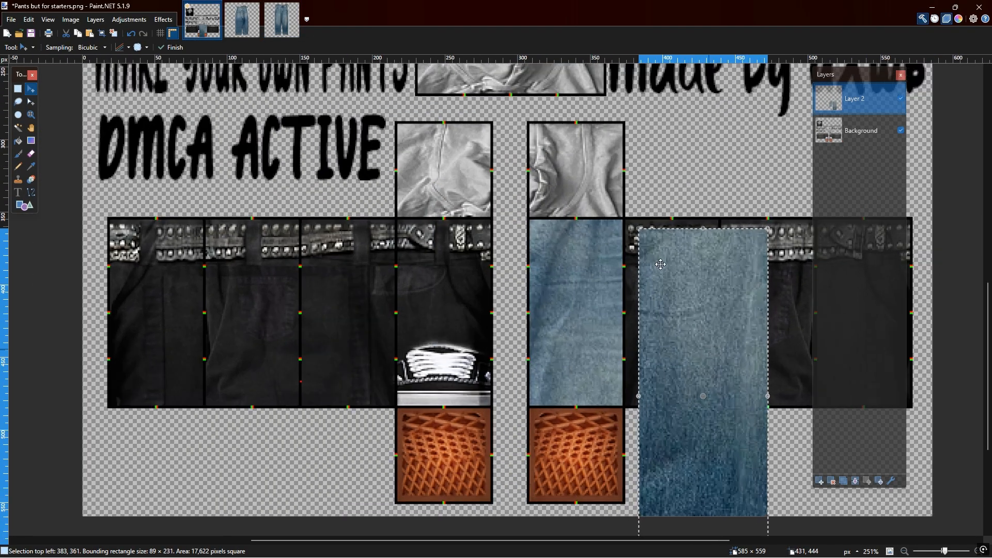
# Fit the lower-leg denim to the second panel of the right leg strip at 64 × 128 px.
pyautogui.moveTo(611, 183); pyautogui.dragTo(598, 177)
pyautogui.moveTo(787, 180); pyautogui.dragTo(721, 179)
pyautogui.scroll(-3, 709, 284)
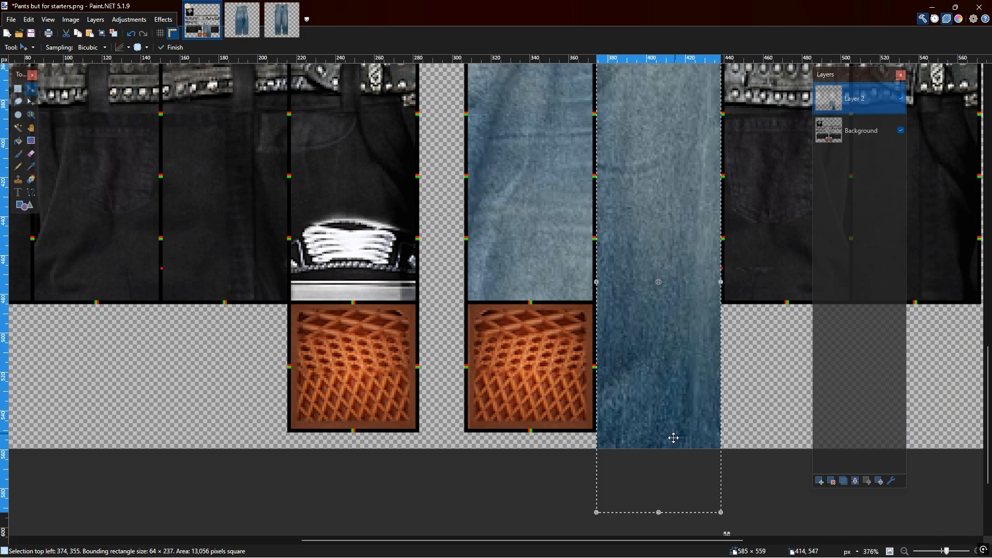
pyautogui.moveTo(658, 517); pyautogui.dragTo(674, 301)
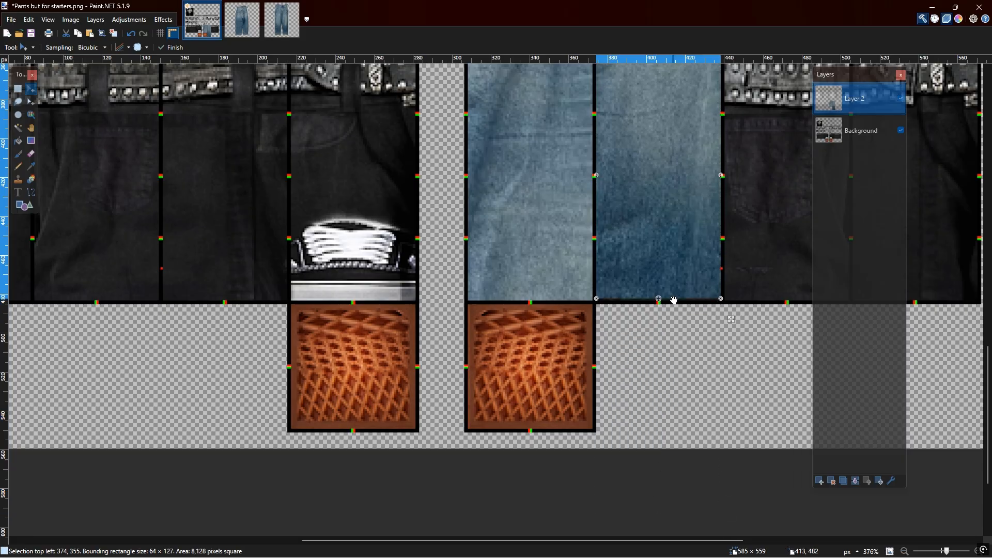
pyautogui.scroll(-3, 675, 302)
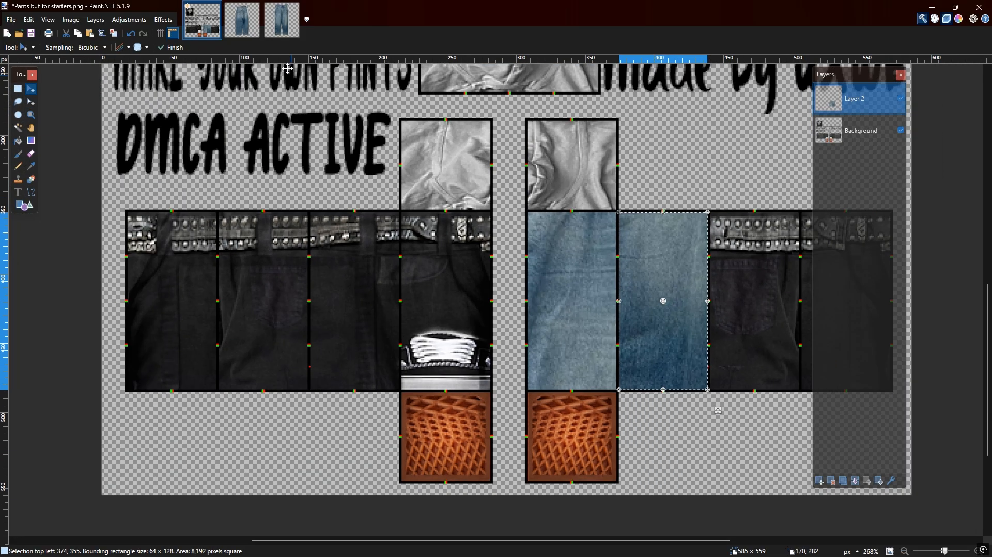
# Select and copy a rectangle of about 101 × 217 px below the left back pocket on the back-view jeans.
pyautogui.click(274, 35)
pyautogui.scroll(5, 465, 414)
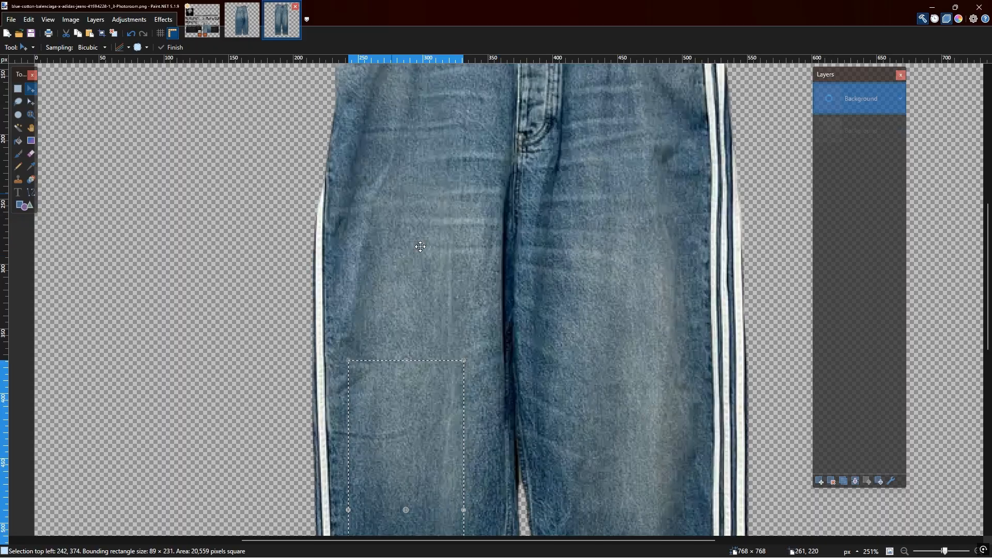
pyautogui.click(242, 21)
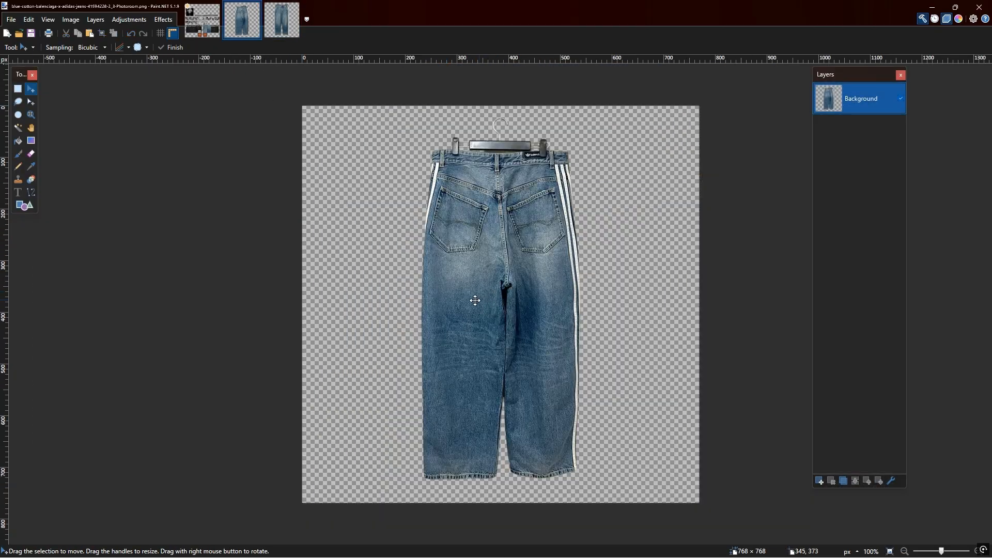
pyautogui.hotkey('ctrl', '+')
pyautogui.press('s')
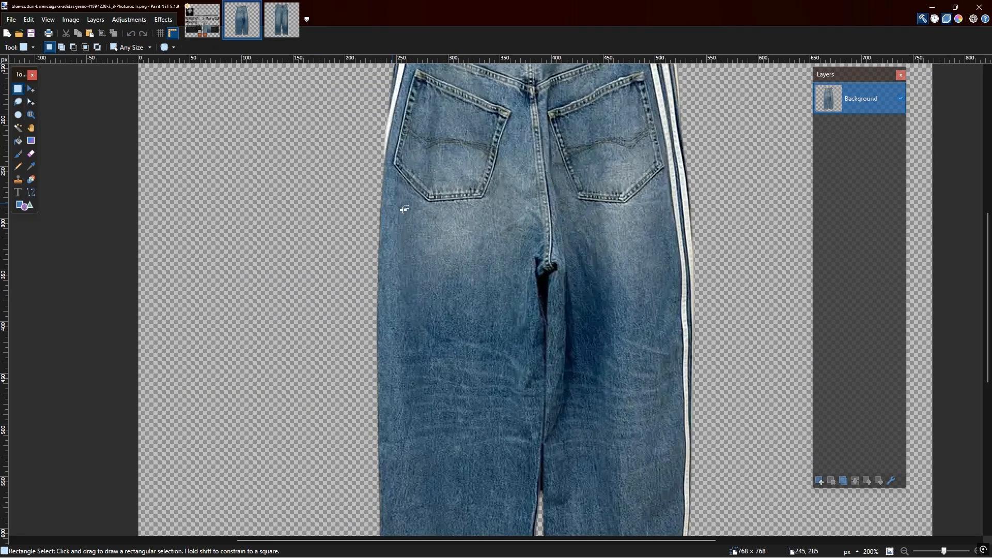
pyautogui.moveTo(393, 213); pyautogui.dragTo(435, 234)
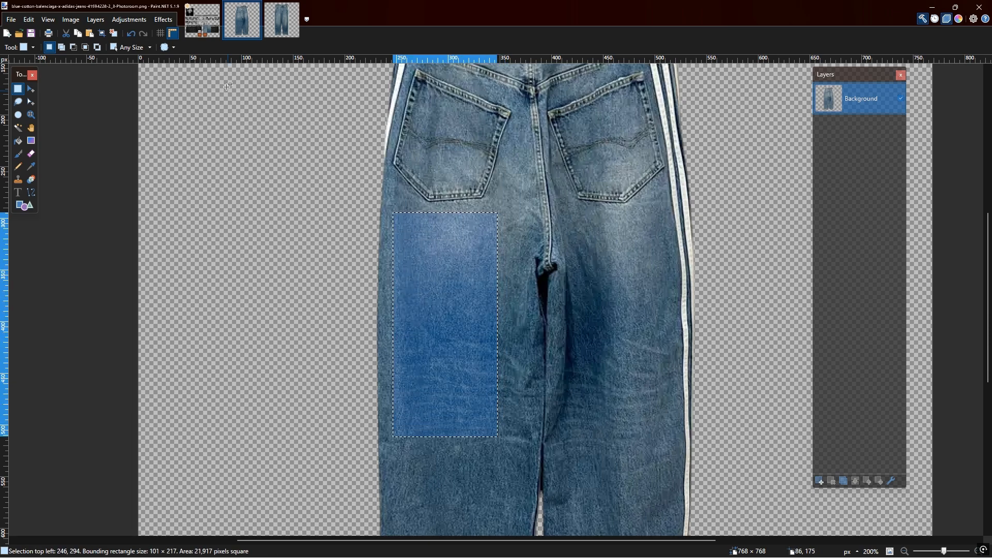
# Paste the back-view denim onto Layer 2 and move it toward the third panel of the right leg strip.
pyautogui.click(203, 21)
pyautogui.hotkey('ctrl', 'v')
pyautogui.scroll(-3, 522, 424)
pyautogui.moveTo(536, 283); pyautogui.dragTo(694, 335)
pyautogui.scroll(4, 694, 335)
# Align and resize the back-view denim to 64 × 128 px inside the third panel of the right leg strip.
pyautogui.moveTo(546, 217); pyautogui.dragTo(599, 230)
pyautogui.moveTo(742, 231); pyautogui.dragTo(723, 234)
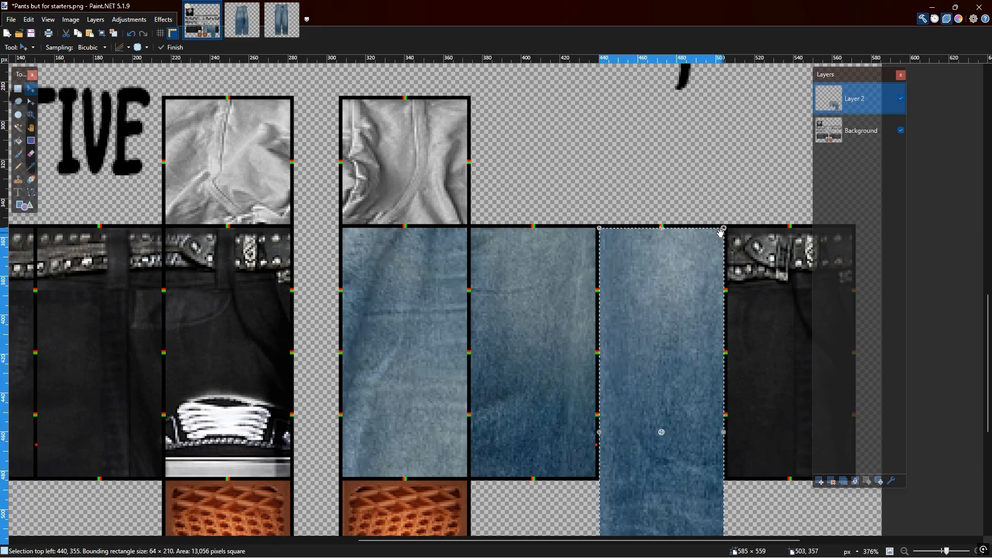
pyautogui.scroll(-3, 684, 406)
pyautogui.moveTo(661, 453); pyautogui.dragTo(672, 293)
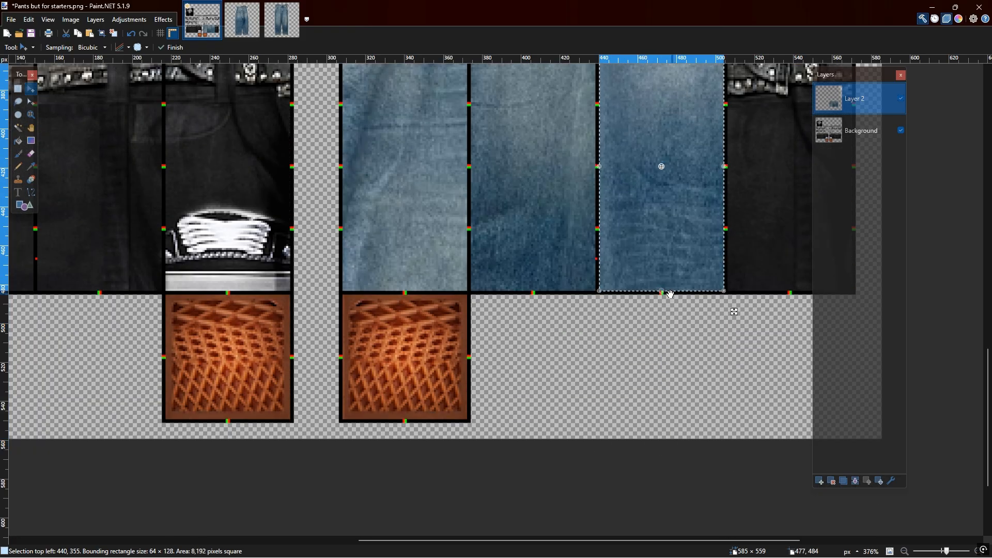
pyautogui.scroll(4, 673, 294)
pyautogui.scroll(-2, 650, 295)
# Select and copy a rectangle of about 93 × 191 px just above the left hem on the back-view jeans.
pyautogui.click(238, 34)
pyautogui.scroll(-5, 450, 243)
pyautogui.scroll(3, 349, 208)
pyautogui.click(24, 48)
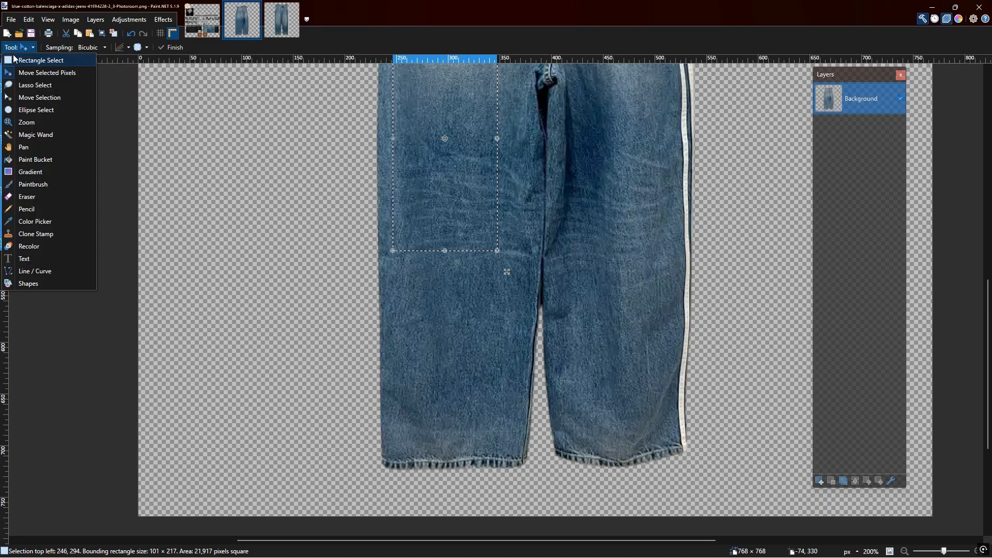
pyautogui.click(36, 59)
pyautogui.moveTo(406, 255); pyautogui.dragTo(495, 438)
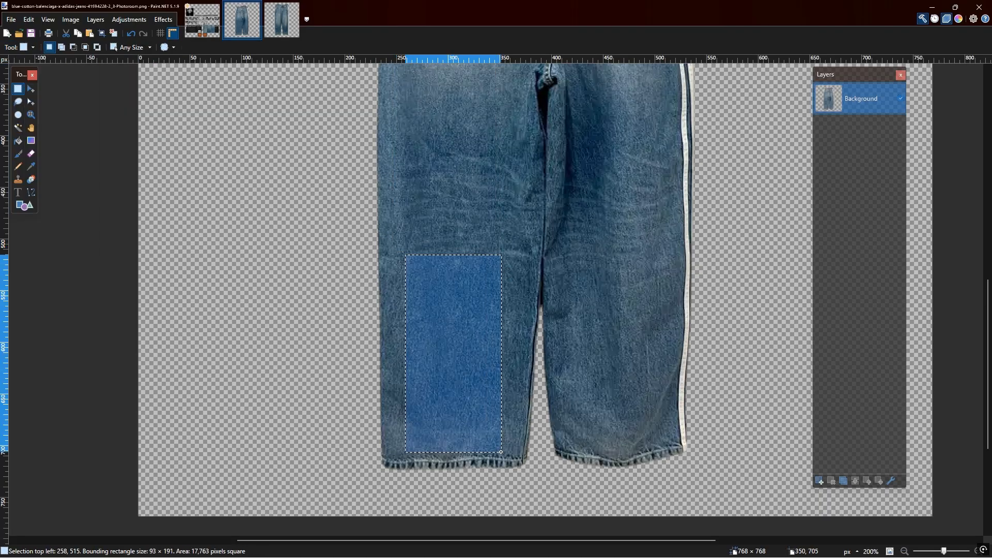
# Paste the hem-area denim onto Layer 2 and move it over the last panel of the right leg strip.
pyautogui.click(204, 24)
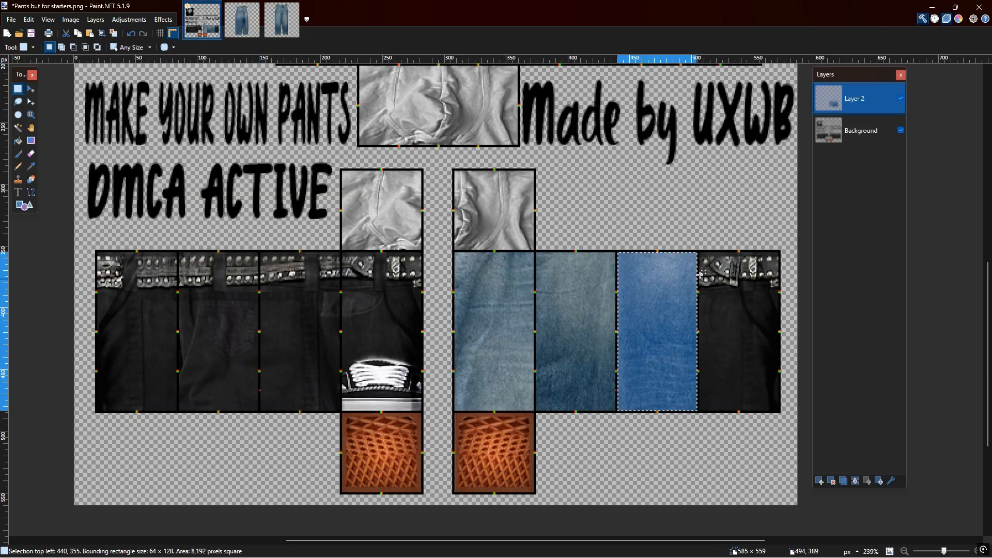
pyautogui.scroll(-3, 709, 249)
pyautogui.scroll(-3, 698, 235)
pyautogui.scroll(3, 696, 233)
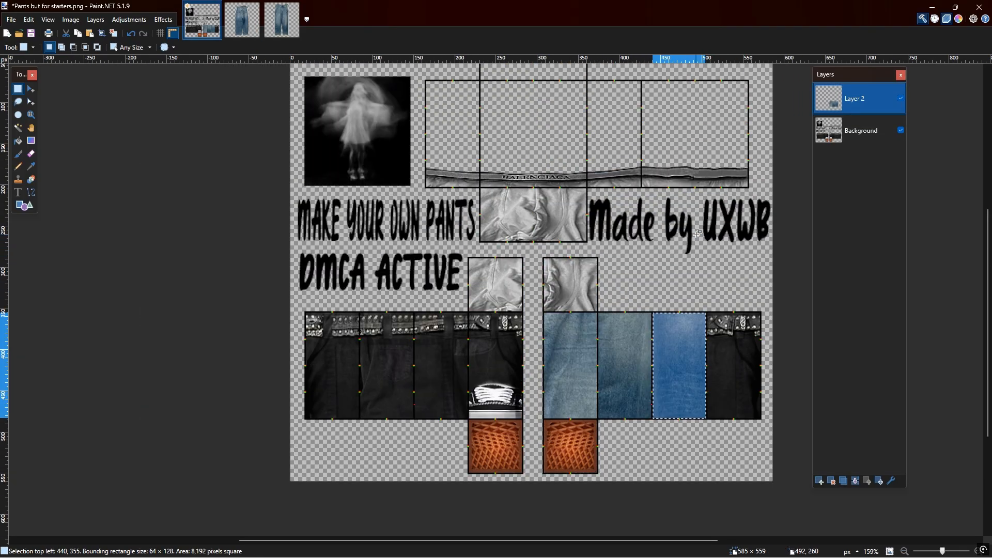
pyautogui.moveTo(522, 392); pyautogui.dragTo(703, 383)
pyautogui.scroll(4, 688, 323)
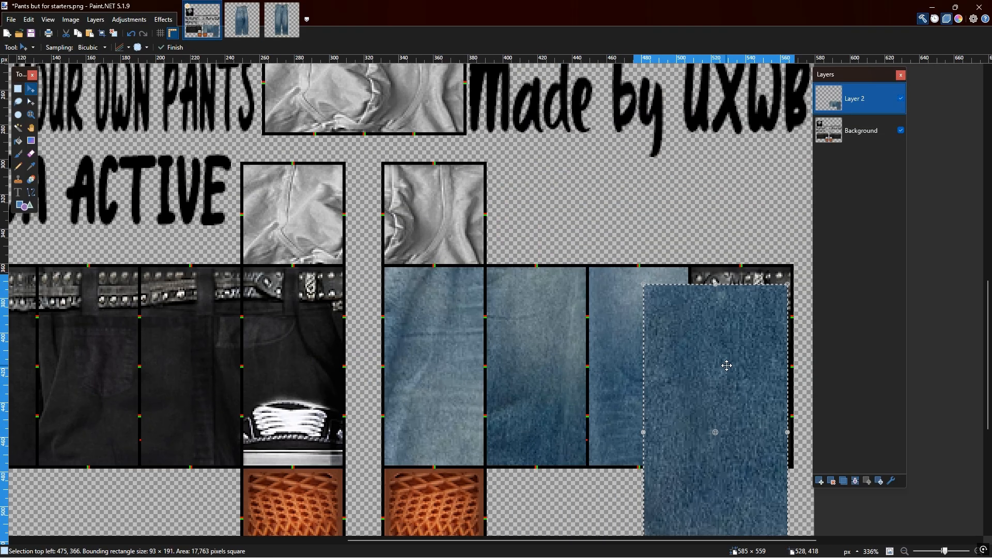
# Fit the pasted hem-area denim to the last panel of the right leg strip at 65 × 128 px.
pyautogui.moveTo(633, 268); pyautogui.dragTo(688, 256)
pyautogui.moveTo(795, 430); pyautogui.dragTo(758, 292)
pyautogui.scroll(-3, 783, 465)
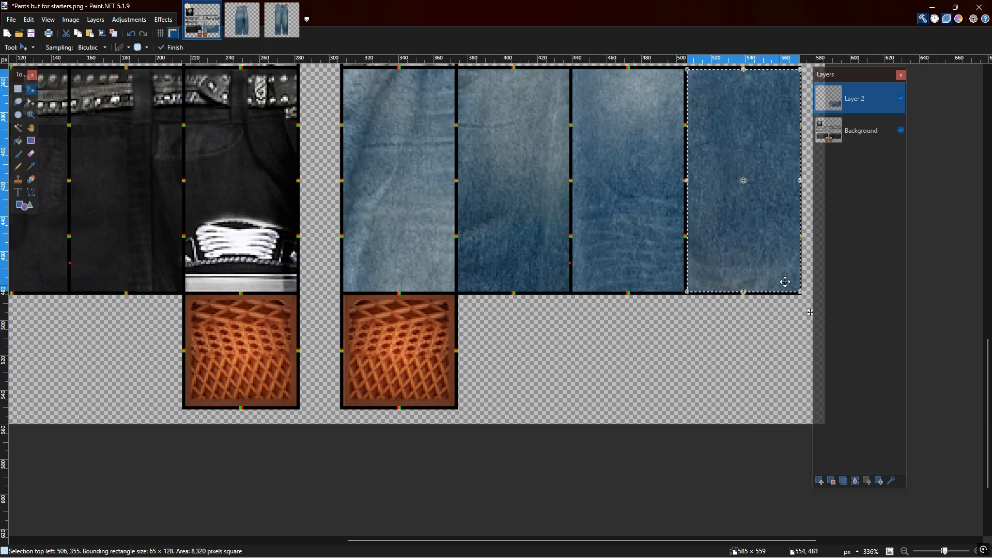
# Narrow the hem-area denim in the last panel of the right leg strip to 64 × 128 px.
pyautogui.scroll(1, 783, 282)
pyautogui.moveTo(802, 245); pyautogui.dragTo(799, 246)
pyautogui.scroll(-2, 742, 317)
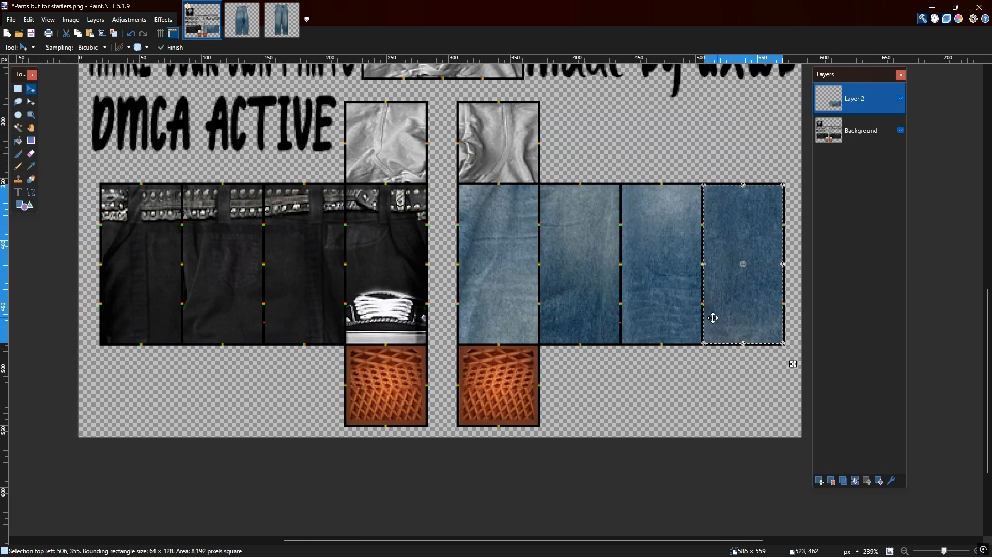
pyautogui.scroll(1, 591, 318)
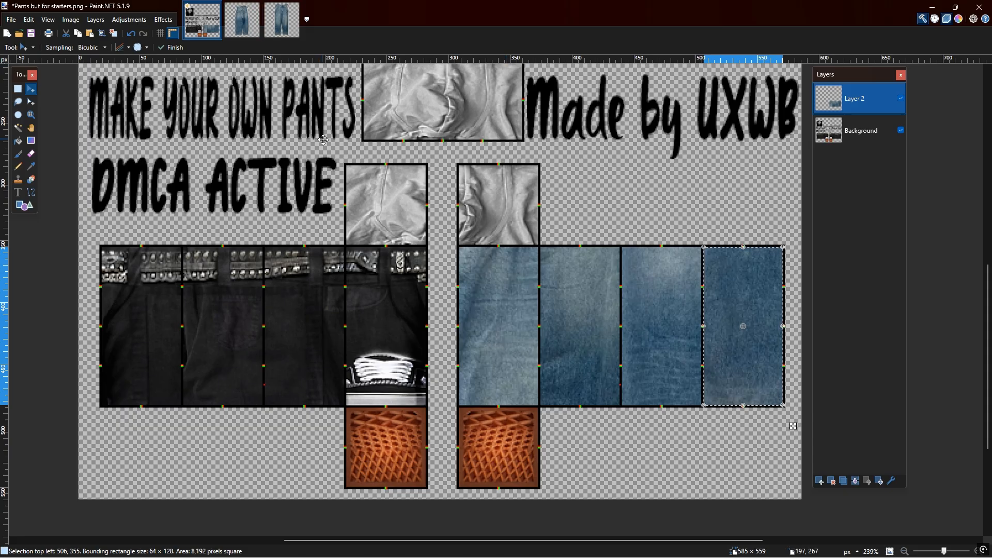
# Examine the back-view and front-view jeans images against the template to decide how to fill the left leg strip.
pyautogui.click(241, 23)
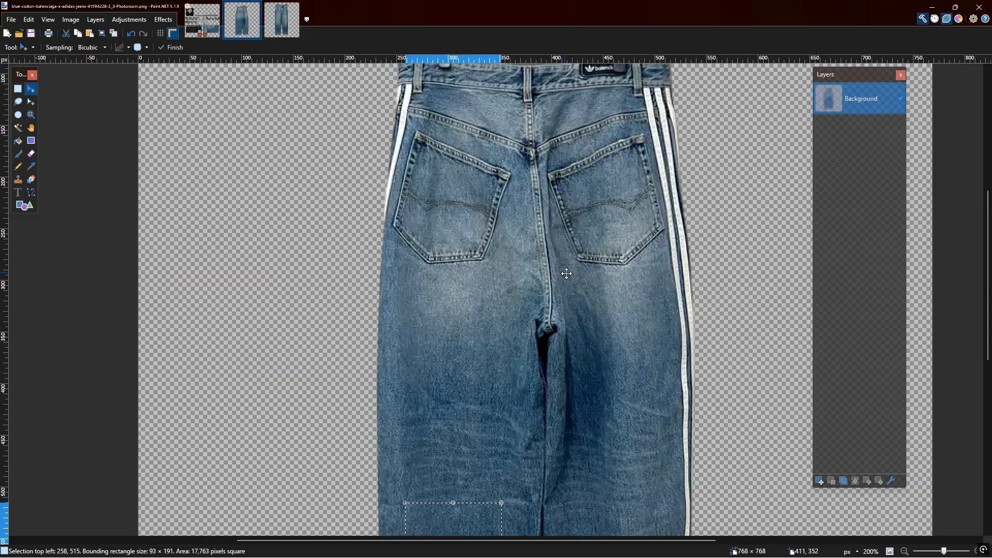
pyautogui.click(281, 21)
pyautogui.scroll(-2, 513, 256)
pyautogui.scroll(-1, 509, 289)
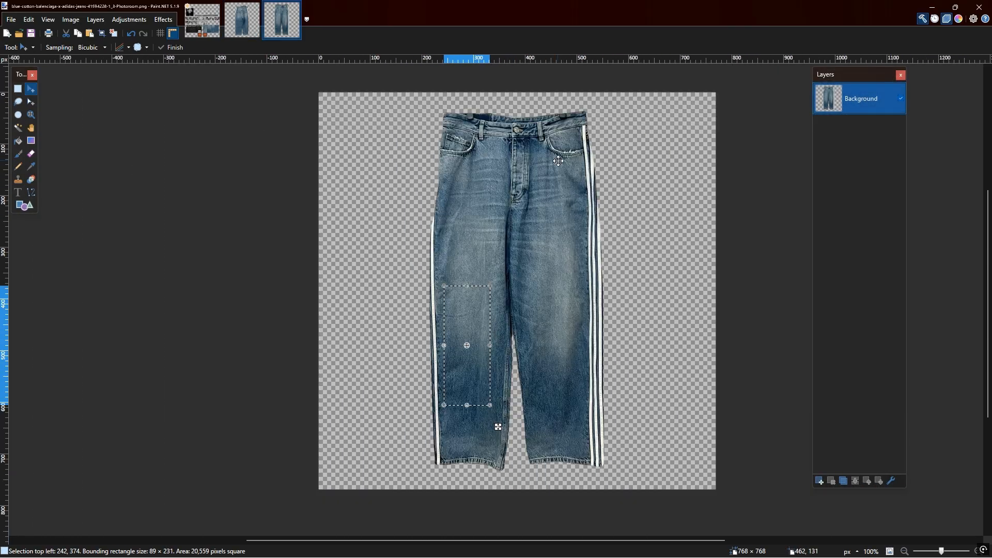
pyautogui.click(202, 22)
pyautogui.hotkey('ctrl', 'shift', 'v')
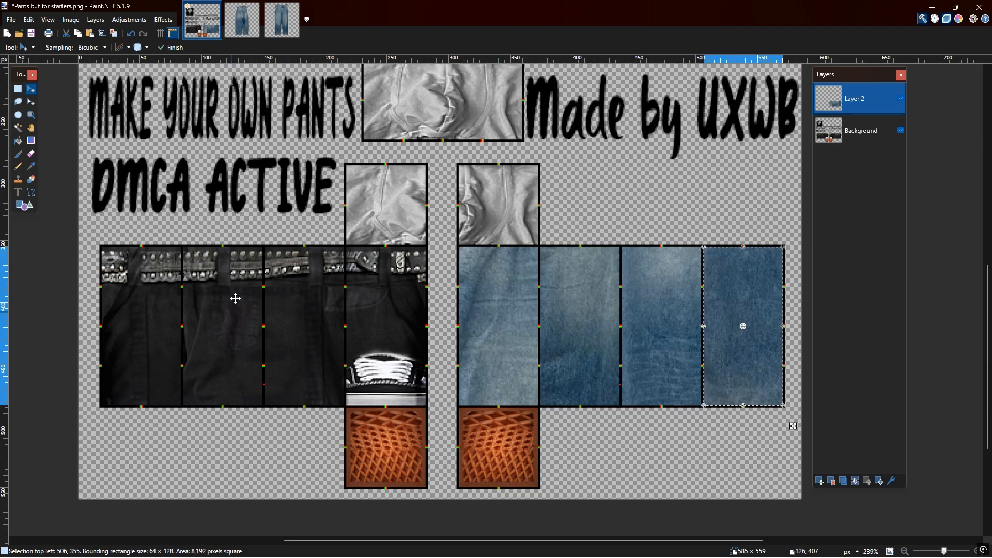
pyautogui.click(242, 22)
pyautogui.click(282, 22)
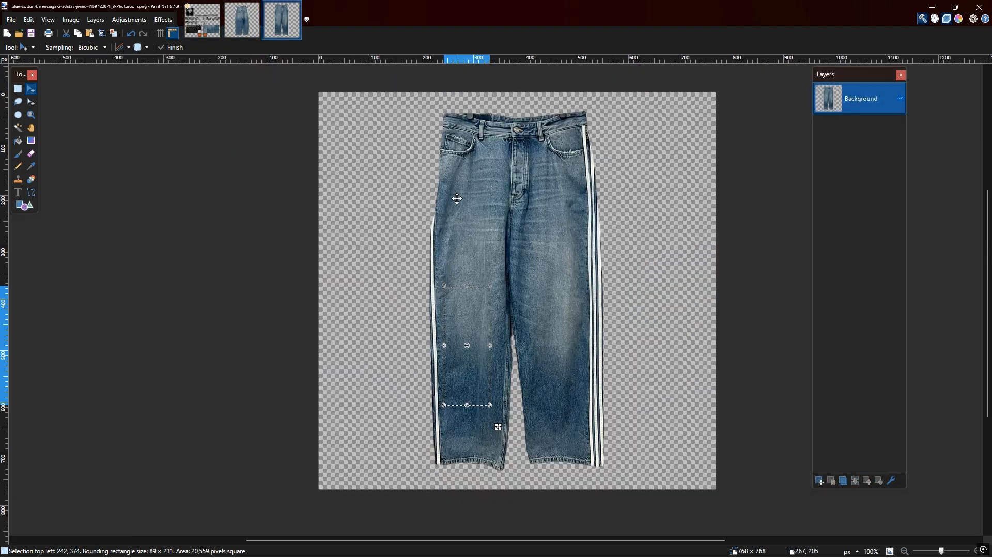
pyautogui.scroll(-1, 458, 197)
pyautogui.scroll(2, 460, 202)
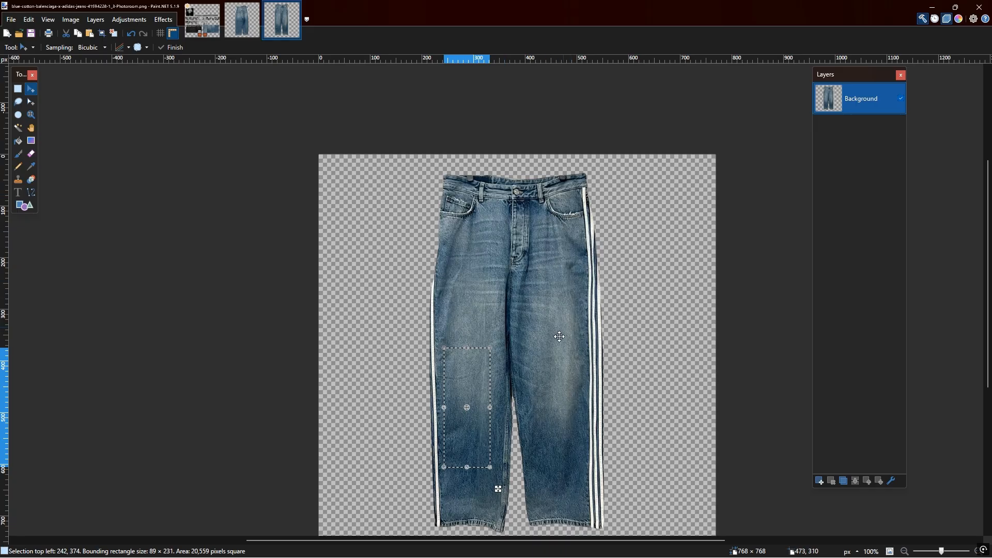
pyautogui.scroll(-1, 563, 325)
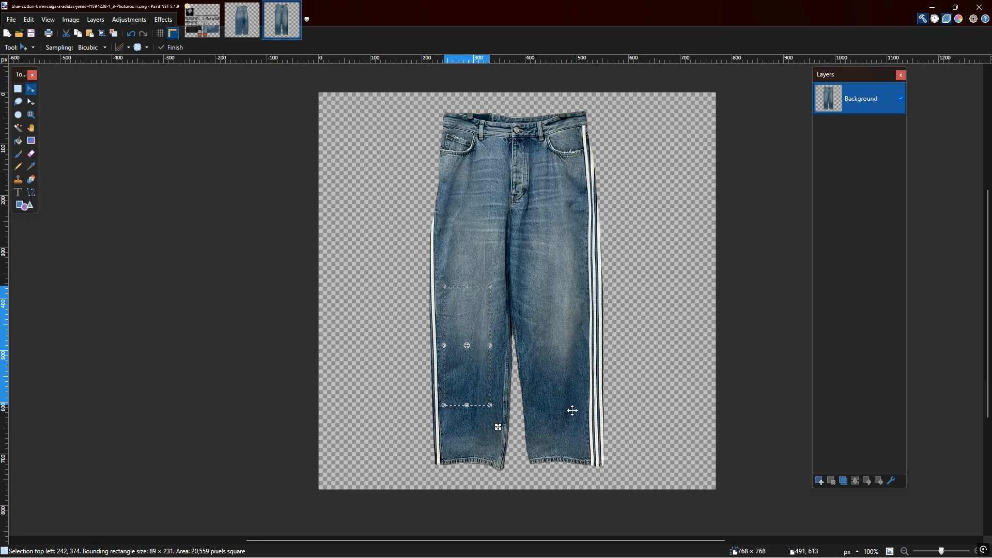
pyautogui.click(202, 20)
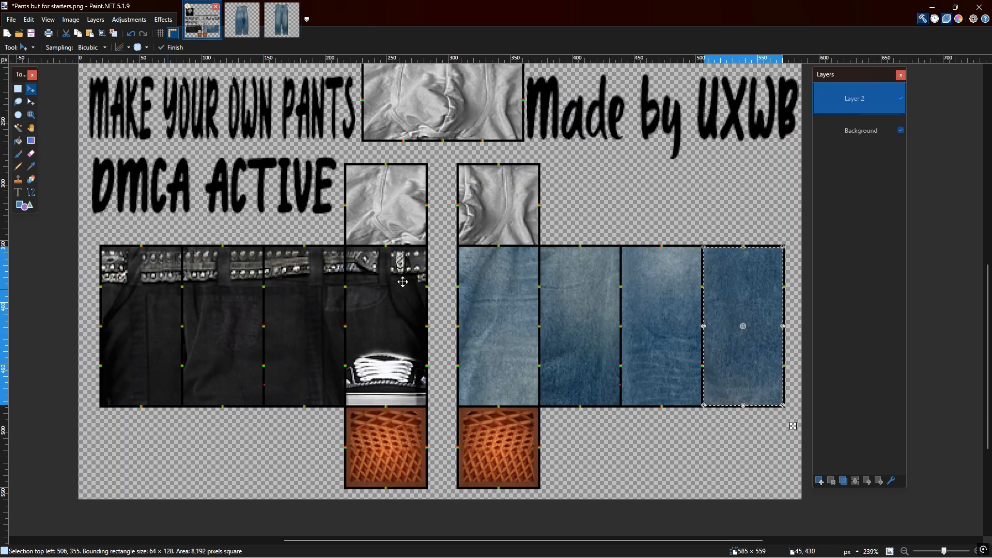
# Select the four denim panels of the right leg strip on Layer 2 with a 262 × 128 px rectangle.
pyautogui.click(29, 47)
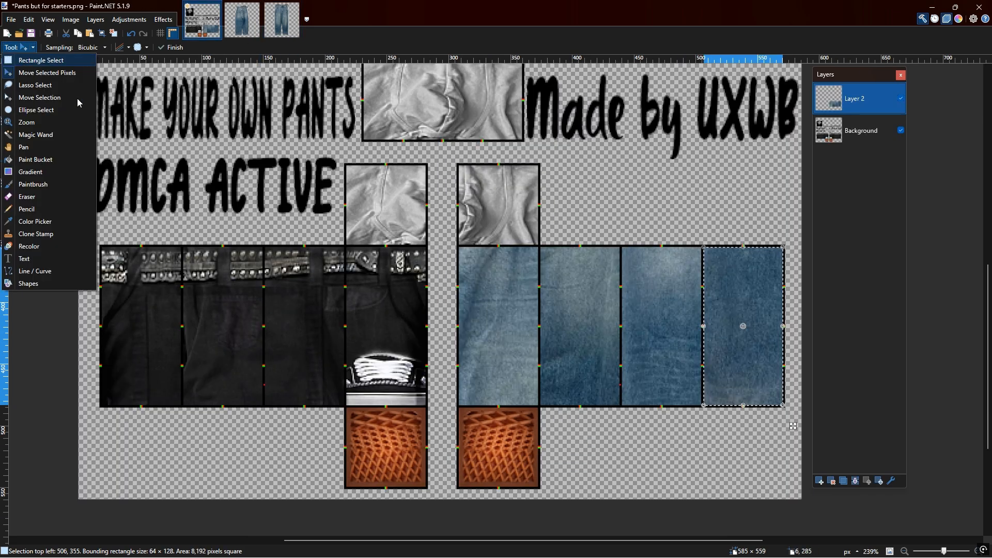
pyautogui.click(31, 58)
pyautogui.scroll(3, 523, 345)
pyautogui.scroll(2, 523, 346)
pyautogui.scroll(2, 400, 270)
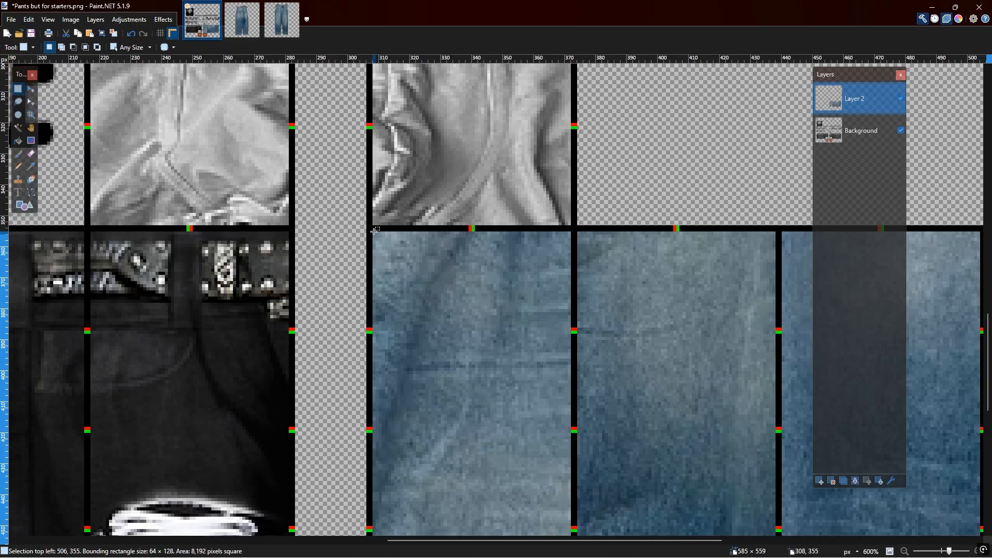
pyautogui.scroll(5, 373, 233)
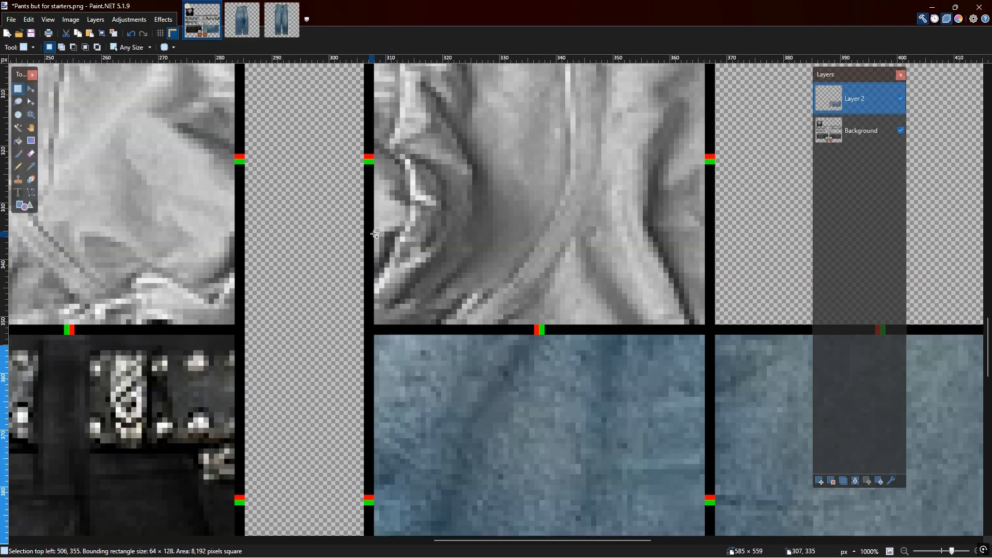
pyautogui.moveTo(378, 424); pyautogui.dragTo(904, 380)
pyautogui.scroll(-4, 776, 491)
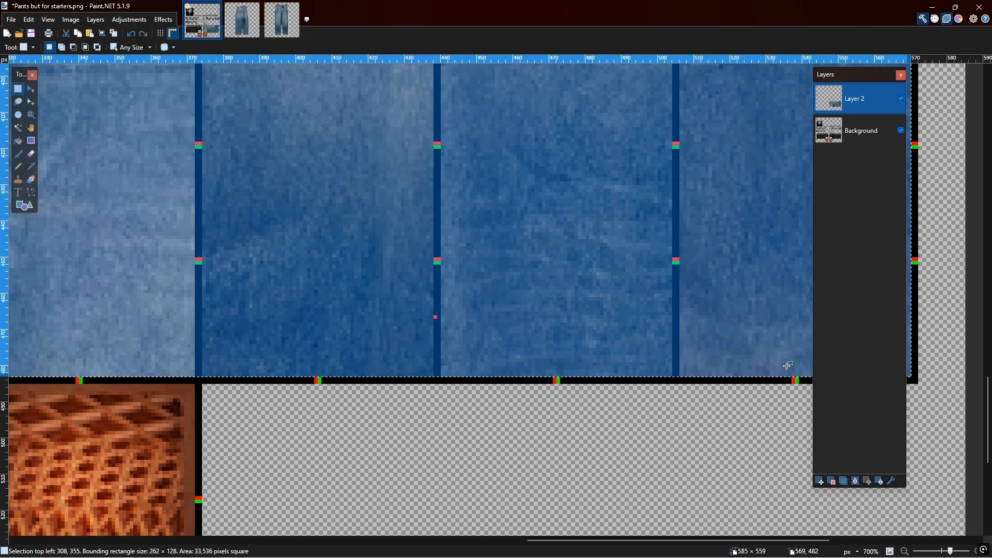
pyautogui.scroll(-4, 732, 352)
# Place a horizontally mirrored copy of the denim strip over the left leg strip, fitted at 262 × 128 px.
pyautogui.press('m')
pyautogui.moveTo(800, 277); pyautogui.dragTo(39, 280)
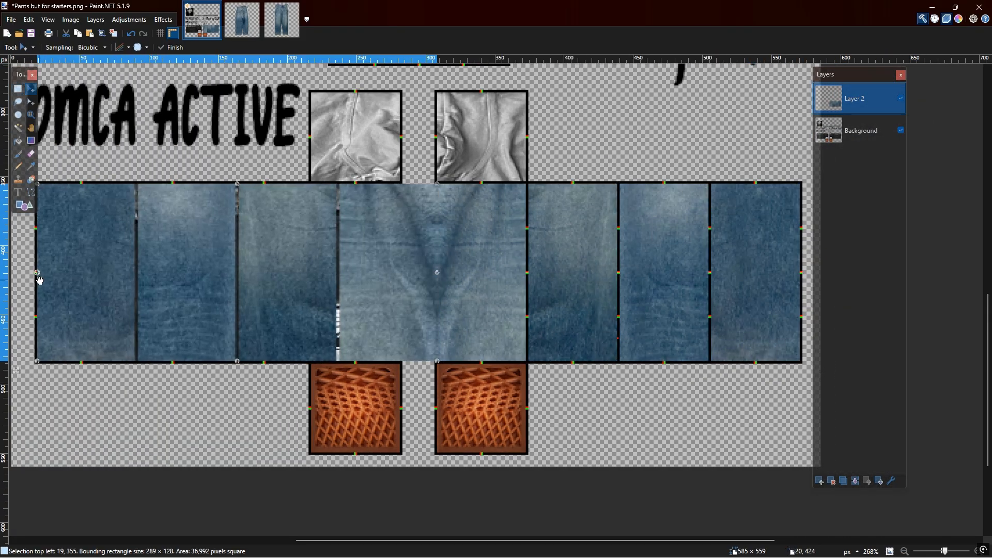
pyautogui.moveTo(437, 279); pyautogui.dragTo(402, 306)
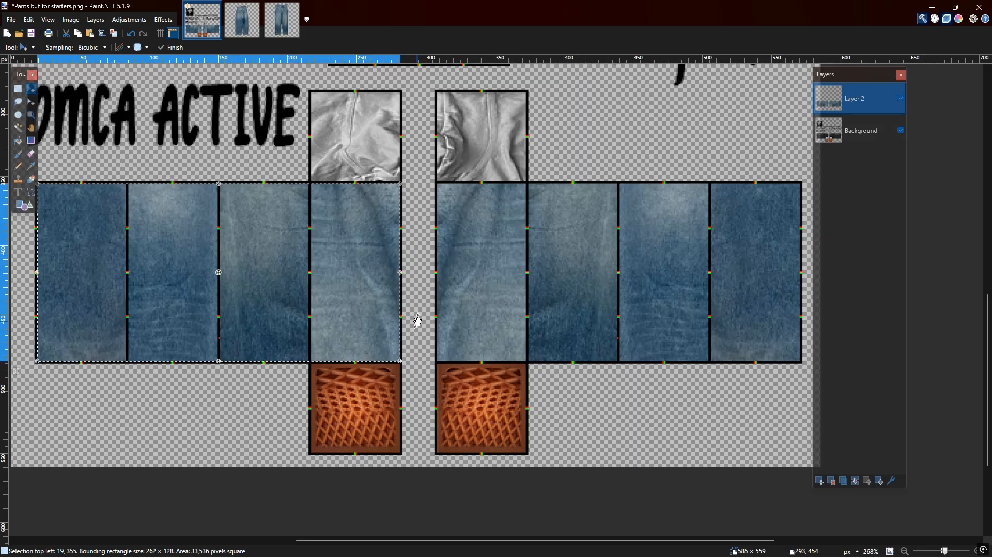
pyautogui.keyDown('ctrl'); pyautogui.scroll(-1, 446, 311); pyautogui.keyUp('ctrl')
pyautogui.scroll(2, 469, 303)
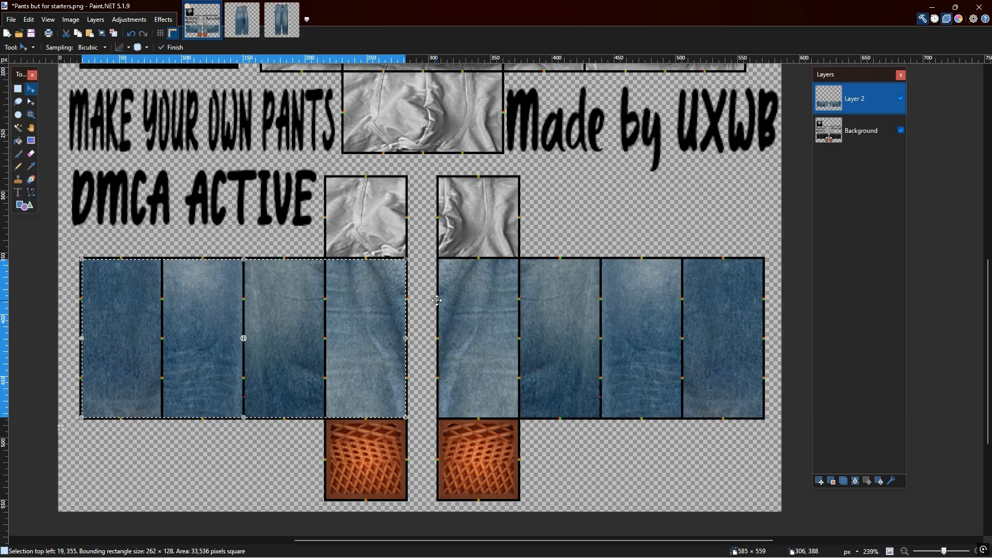
# Add a new layer above Layer 2 in the template and inspect the waistbands of the back-view and front-view jeans.
pyautogui.click(820, 483)
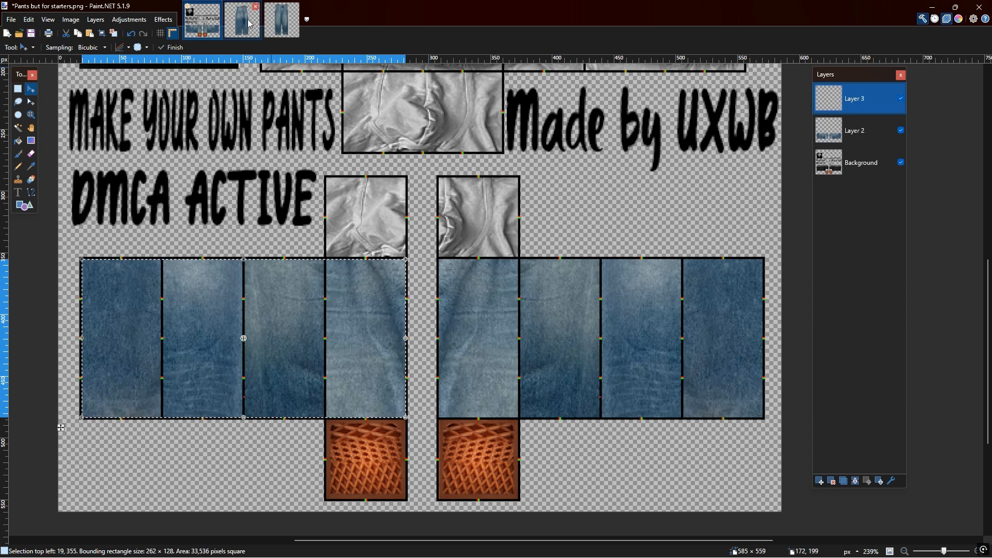
pyautogui.click(248, 23)
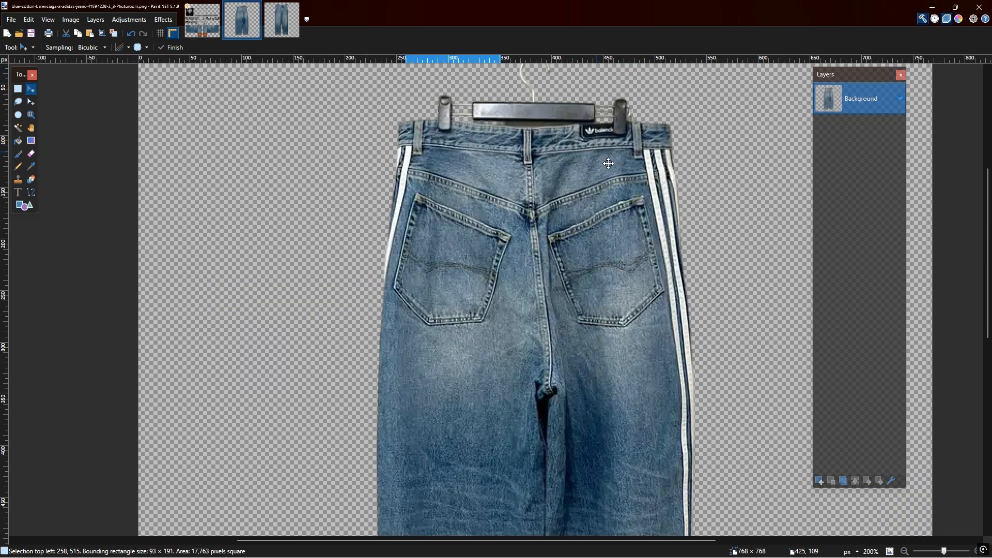
pyautogui.click(282, 21)
pyautogui.scroll(4, 502, 157)
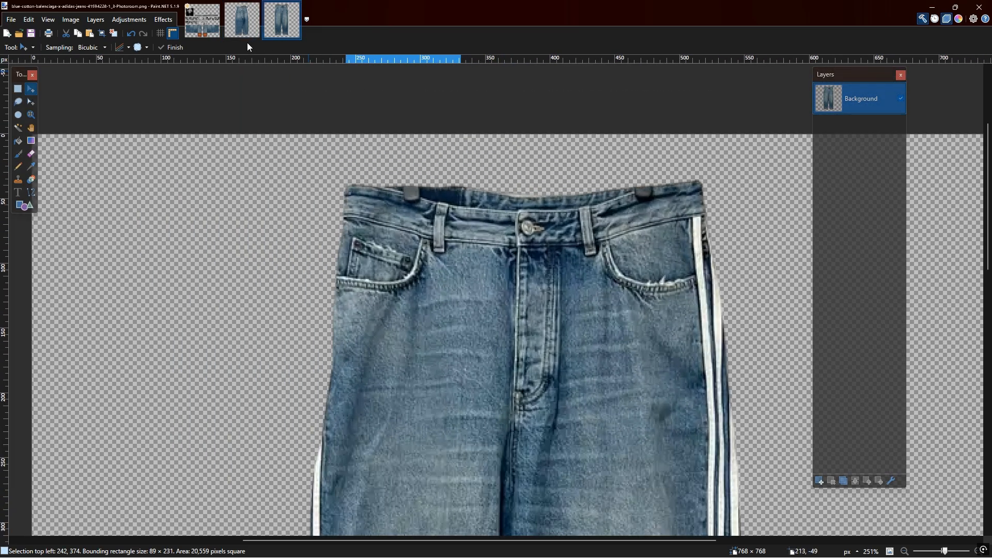
# Select and copy a 46 × 27 px waistband piece between the center belt loop and the logo patch on the back-view jeans.
pyautogui.click(241, 21)
pyautogui.scroll(3, 611, 140)
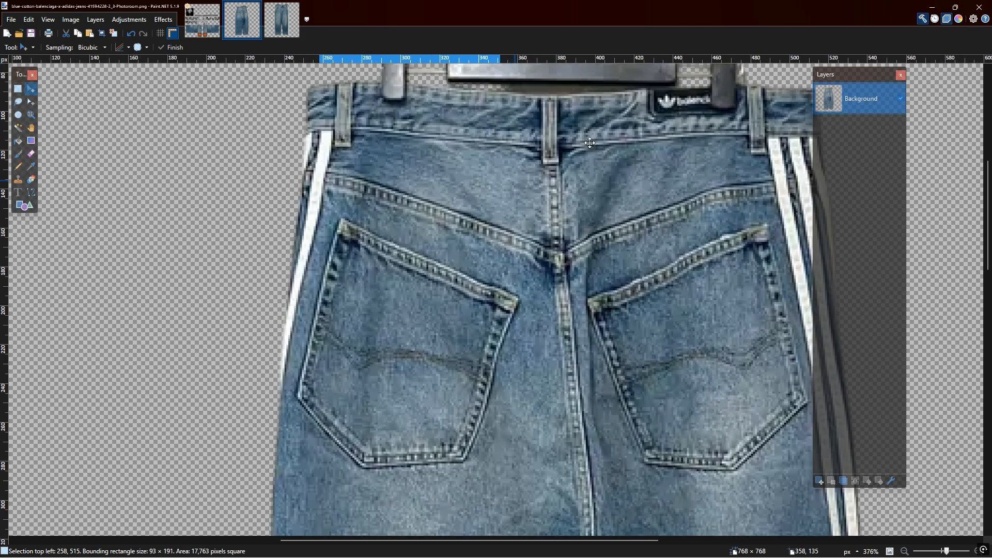
pyautogui.scroll(3, 611, 140)
pyautogui.scroll(6, 640, 275)
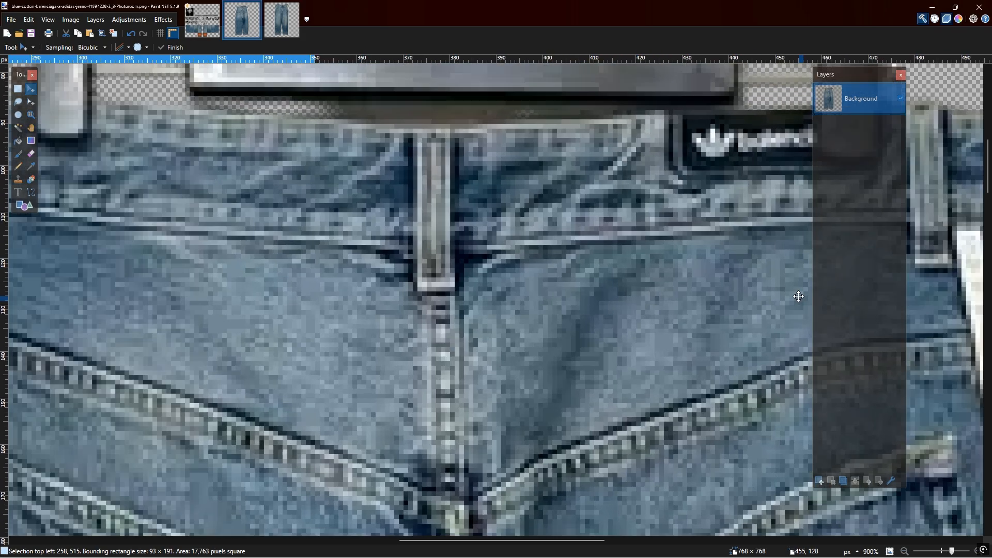
pyautogui.scroll(1, 799, 297)
pyautogui.press('s')
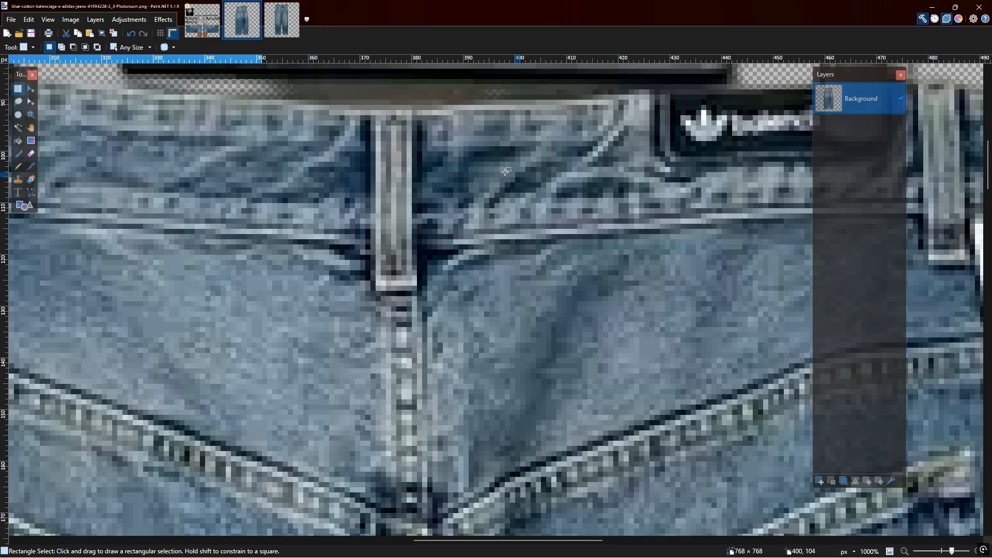
pyautogui.moveTo(420, 111); pyautogui.dragTo(637, 232)
pyautogui.moveTo(413, 100); pyautogui.dragTo(649, 238)
pyautogui.scroll(-5, 633, 228)
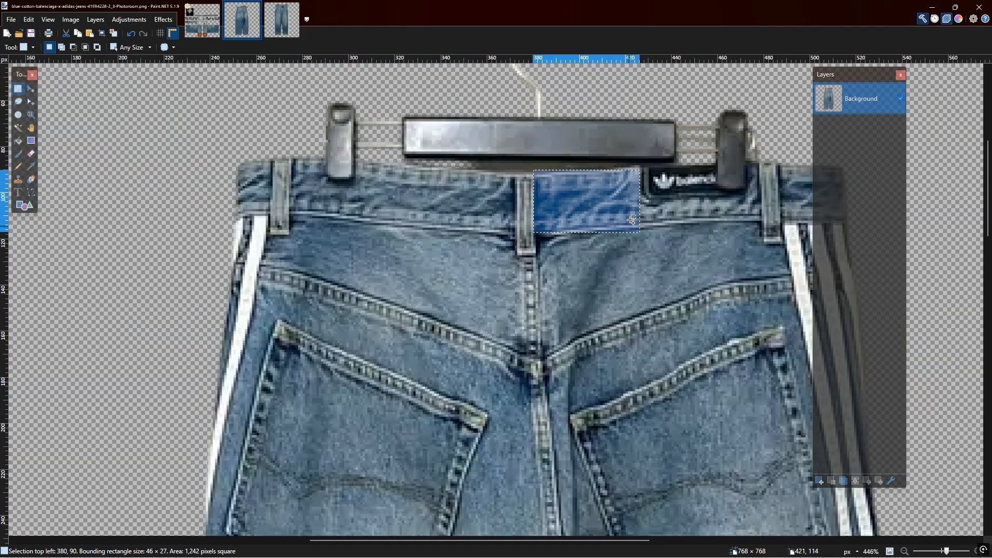
# Paste the waistband piece onto Layer 3 at the top of the right leg strip's first panel and hide Layer 2.
pyautogui.click(202, 19)
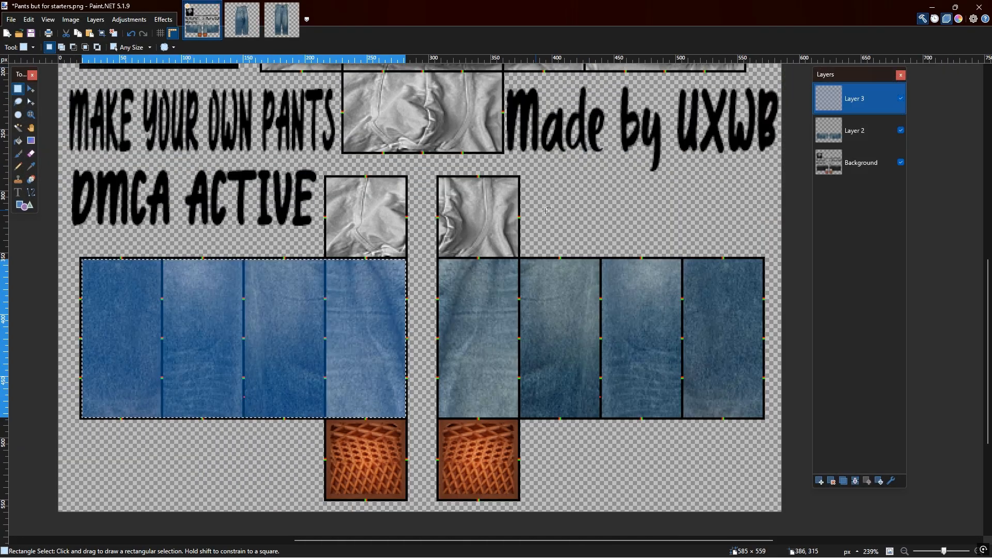
pyautogui.hotkey('ctrl', 'v')
pyautogui.moveTo(547, 78); pyautogui.dragTo(456, 273)
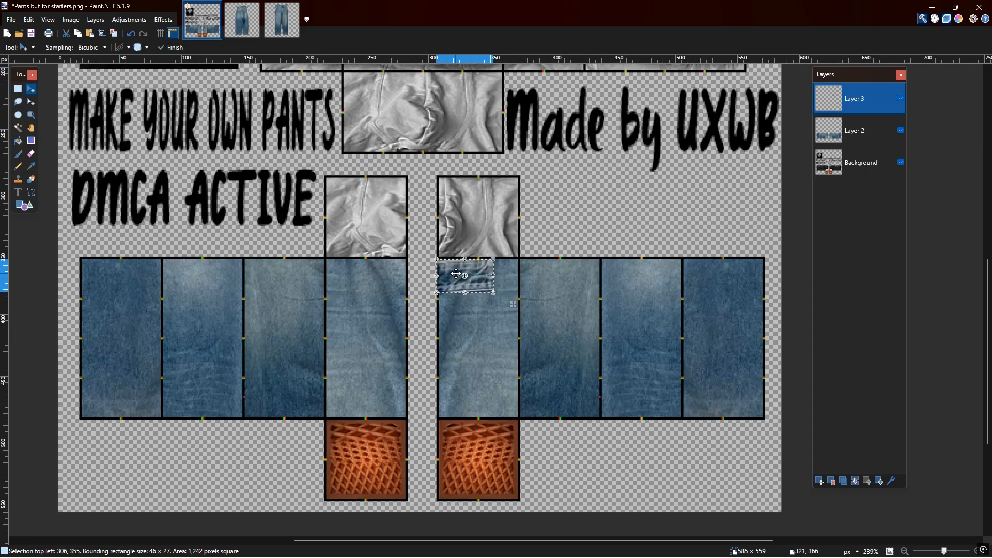
pyautogui.click(901, 133)
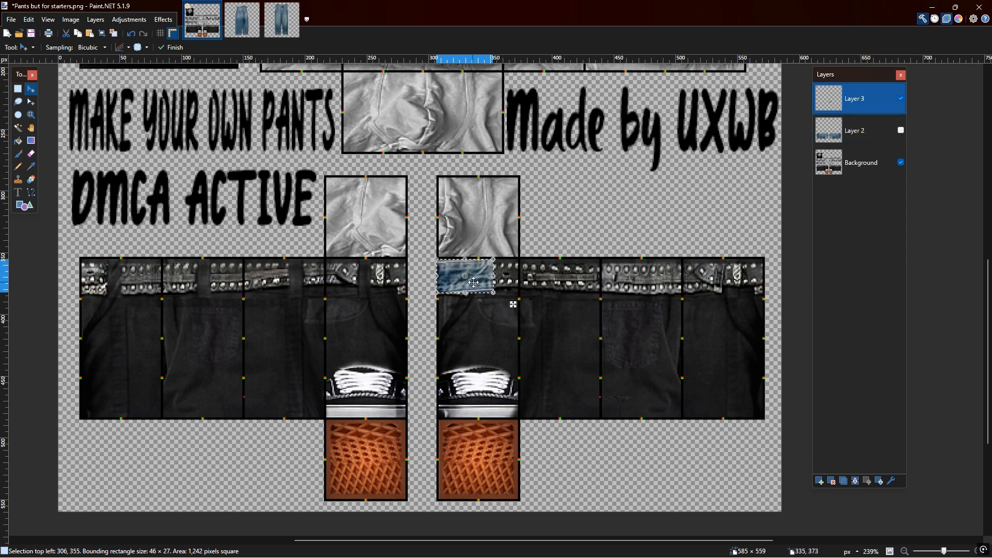
# Fit the waistband piece across the top of the right leg strip's first panel at 65 × 26 px.
pyautogui.moveTo(474, 283); pyautogui.dragTo(468, 291)
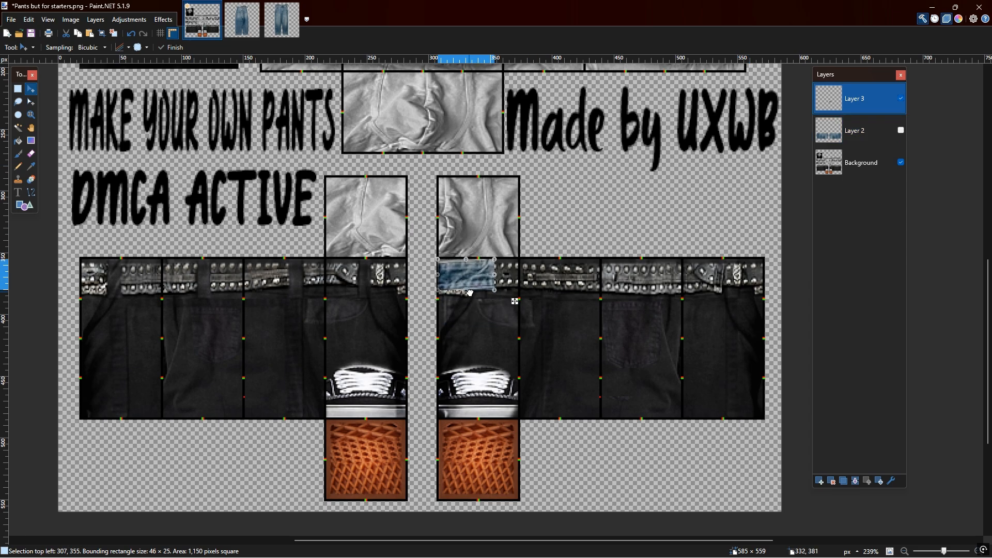
pyautogui.scroll(3, 470, 293)
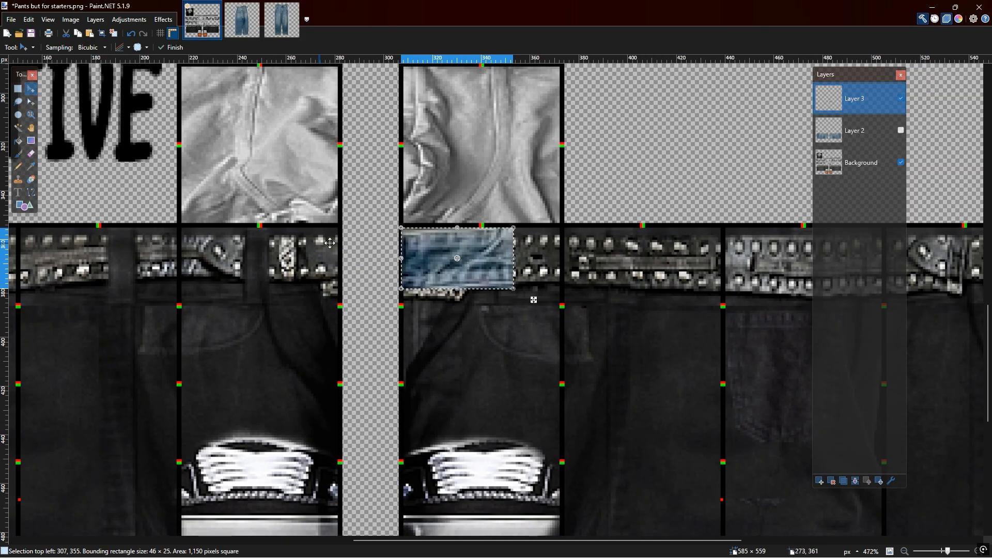
pyautogui.scroll(-2, 513, 287)
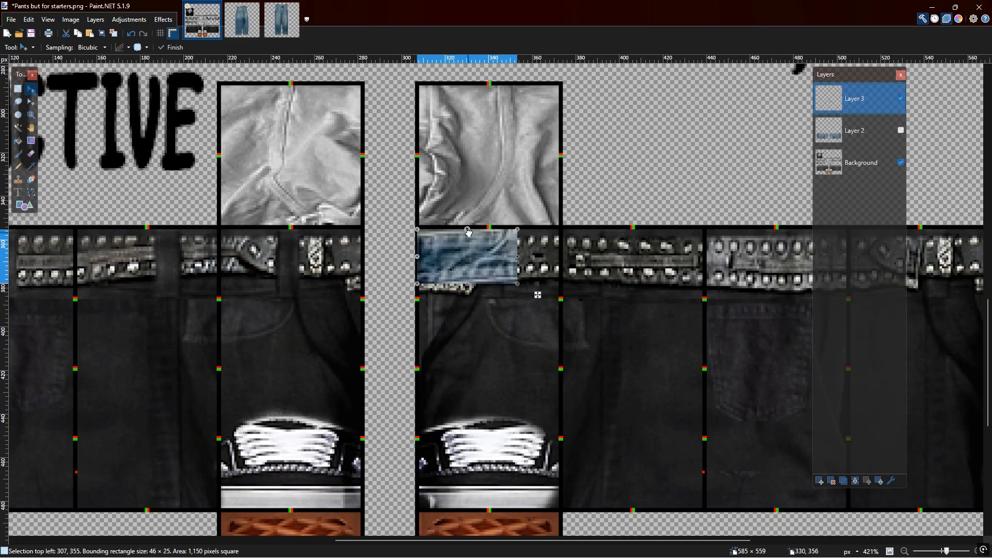
pyautogui.scroll(-1, 520, 258)
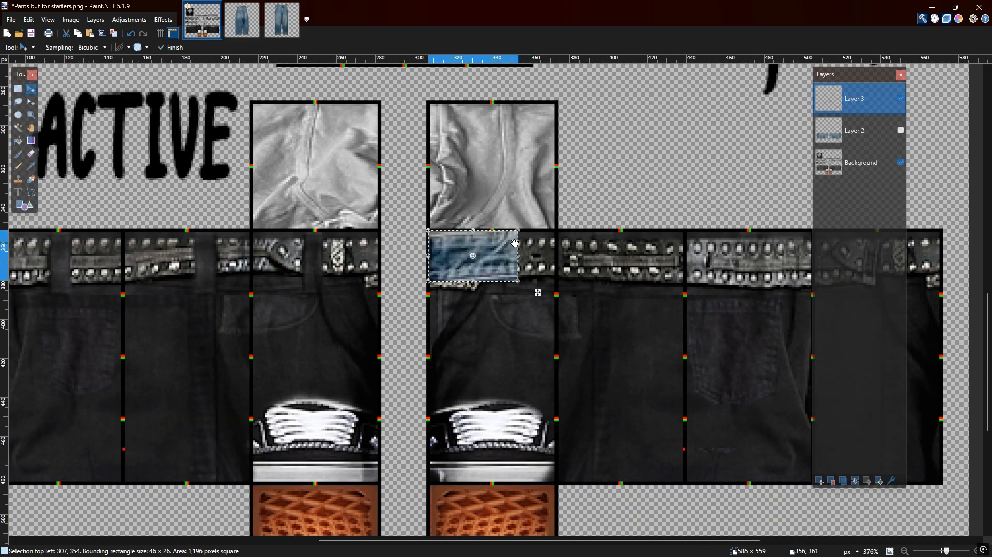
pyautogui.moveTo(429, 257); pyautogui.dragTo(452, 258)
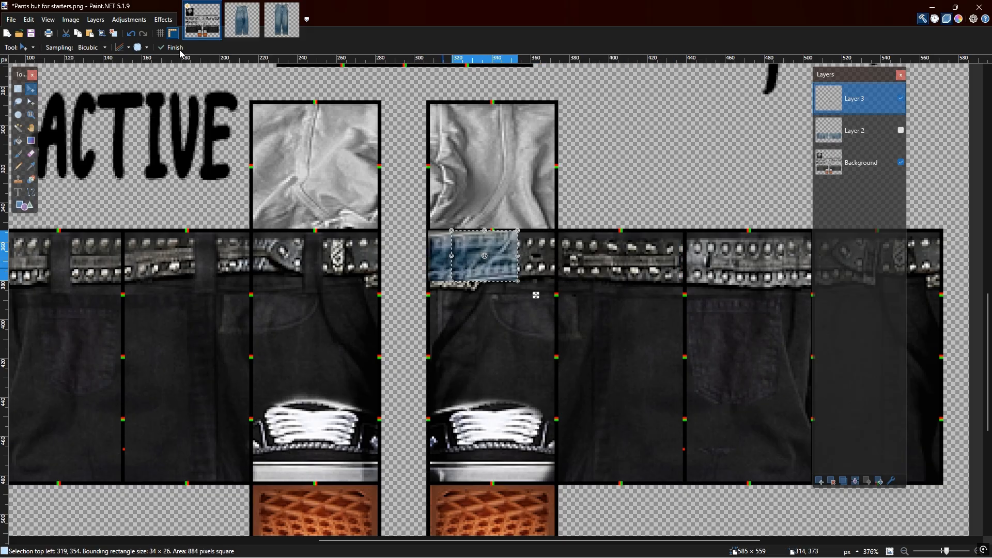
pyautogui.click(128, 34)
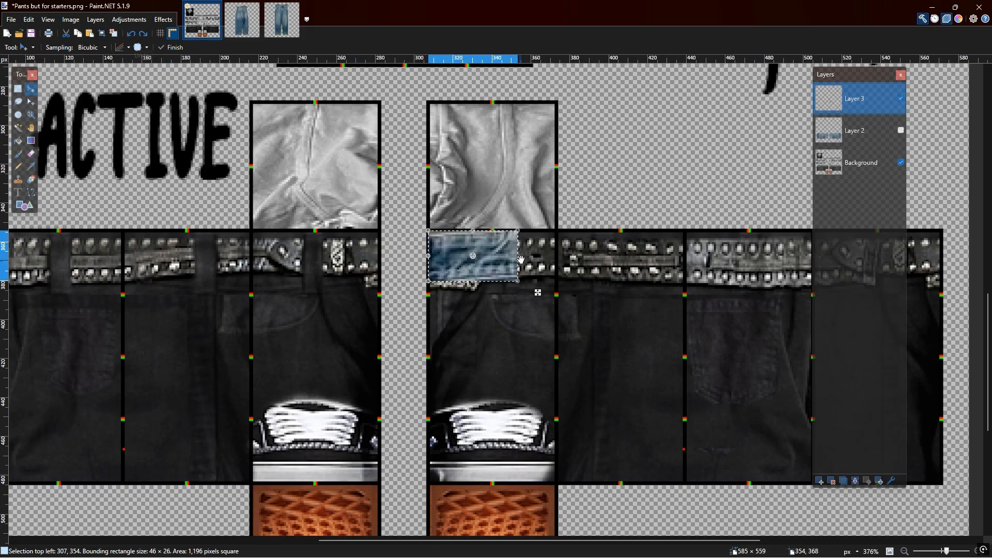
pyautogui.moveTo(521, 261); pyautogui.dragTo(548, 259)
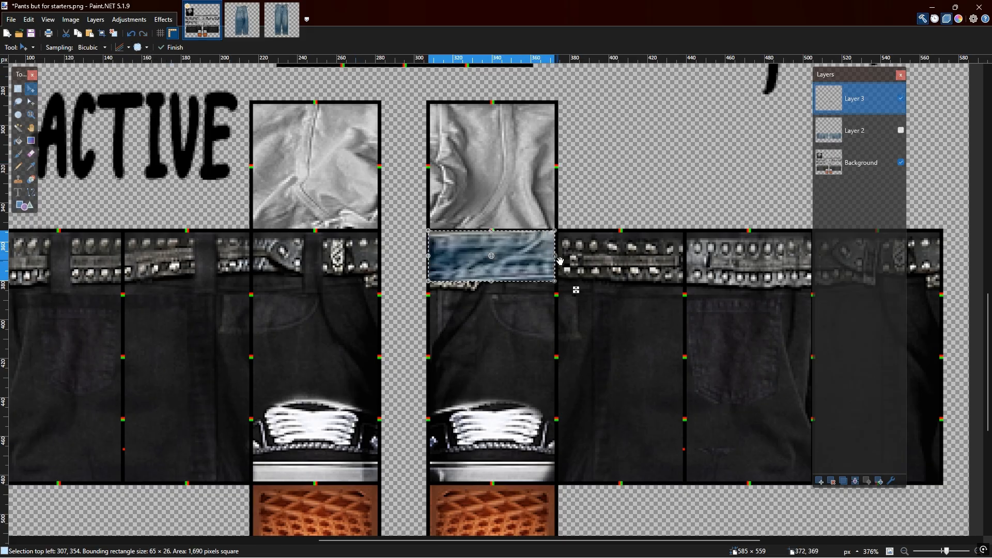
# Duplicate the waistband piece across the remaining three panels of the right leg strip, mirroring each copy from its neighbour at 66 × 26 px.
pyautogui.moveTo(530, 249); pyautogui.dragTo(685, 272)
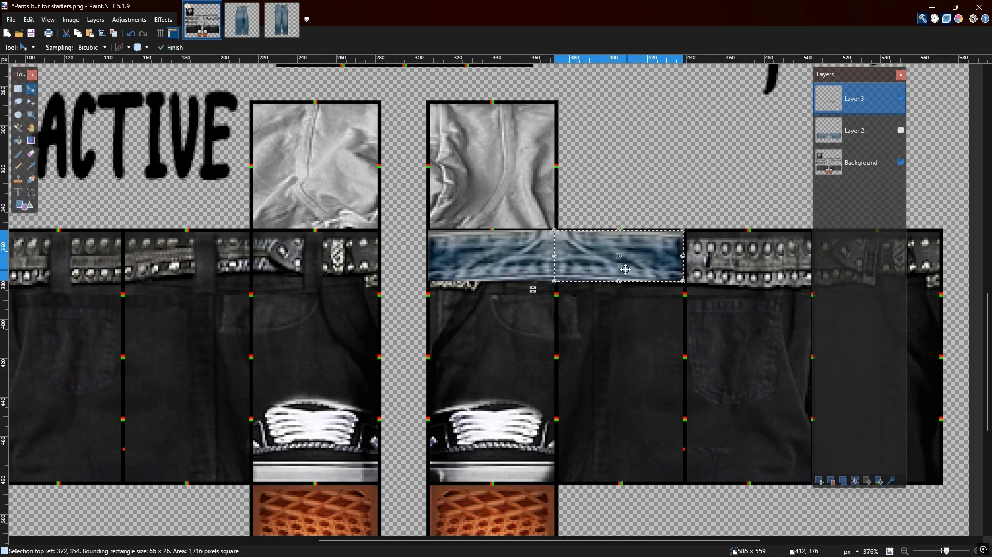
pyautogui.moveTo(623, 267); pyautogui.dragTo(751, 268)
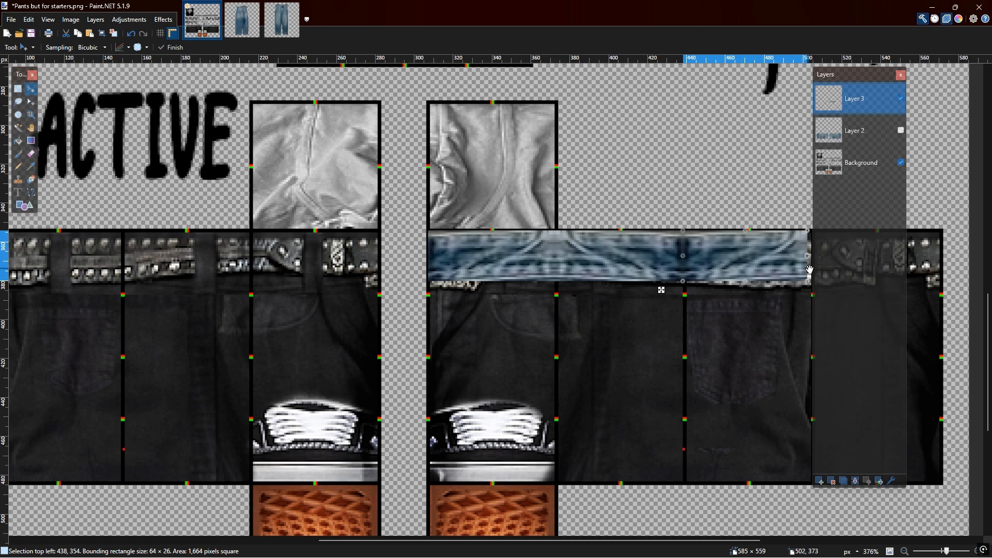
pyautogui.hscroll(5, 549, 410)
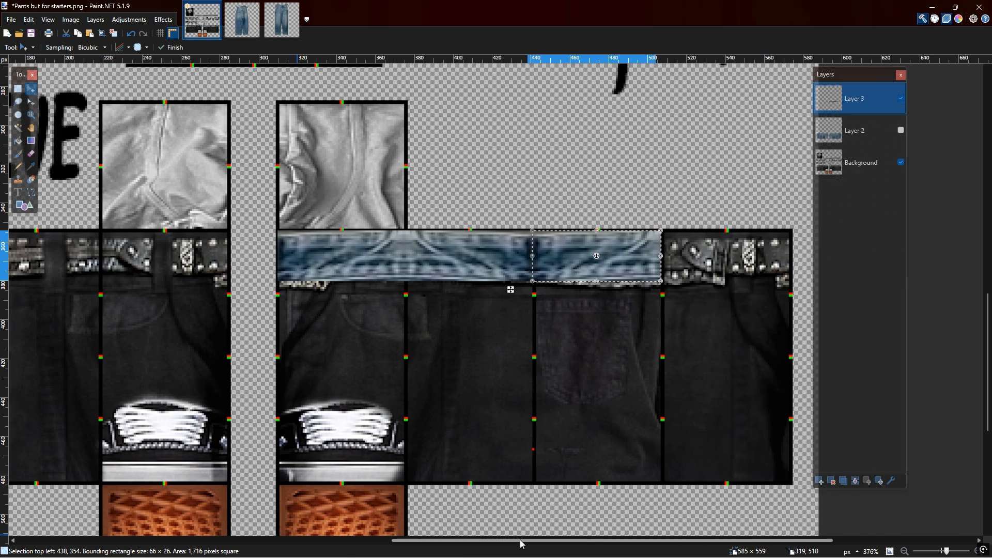
pyautogui.moveTo(430, 259); pyautogui.dragTo(559, 258)
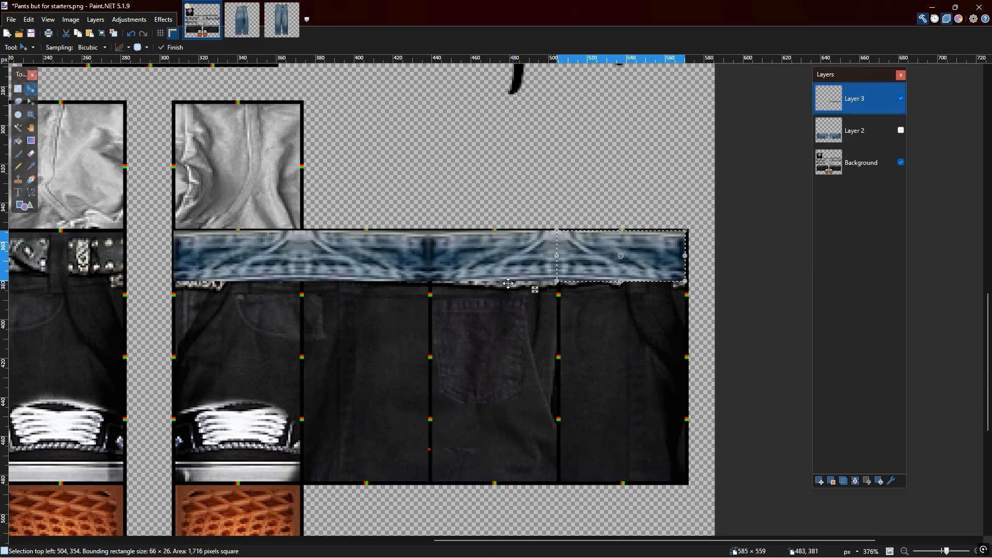
# Duplicate the waistband piece along the top of all four panels of the left leg strip, mirroring neighbouring copies at the seams.
pyautogui.scroll(-2, 514, 284)
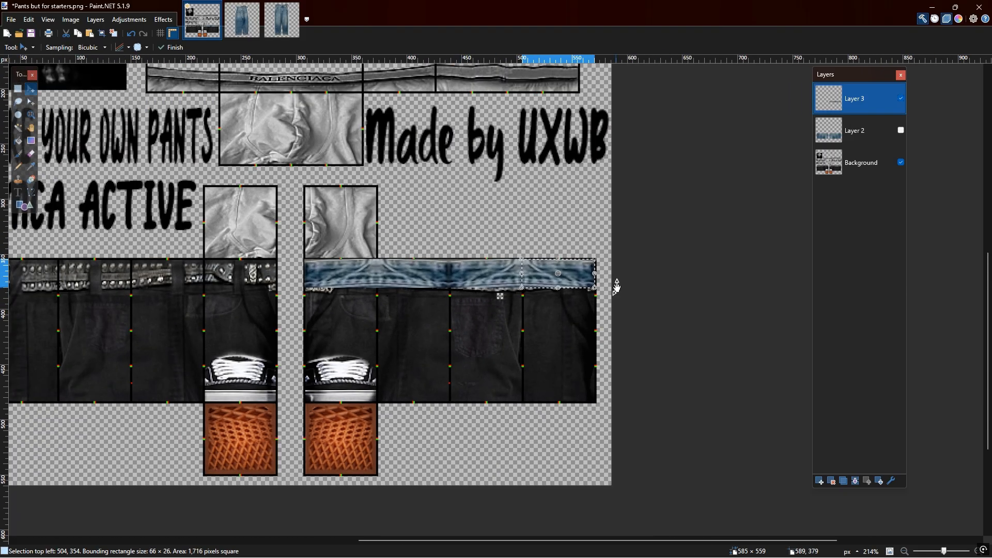
pyautogui.moveTo(585, 279); pyautogui.dragTo(264, 277)
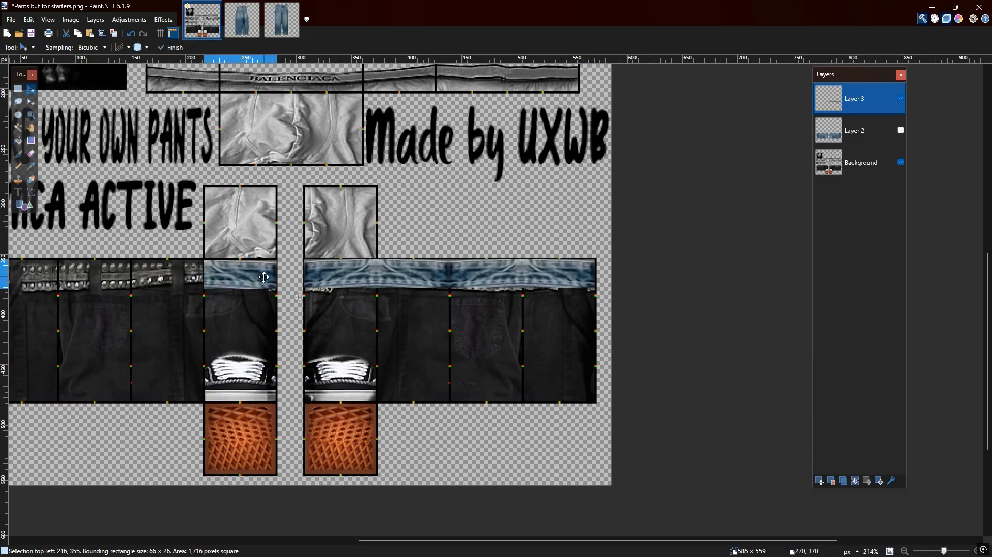
pyautogui.moveTo(436, 541); pyautogui.dragTo(346, 527)
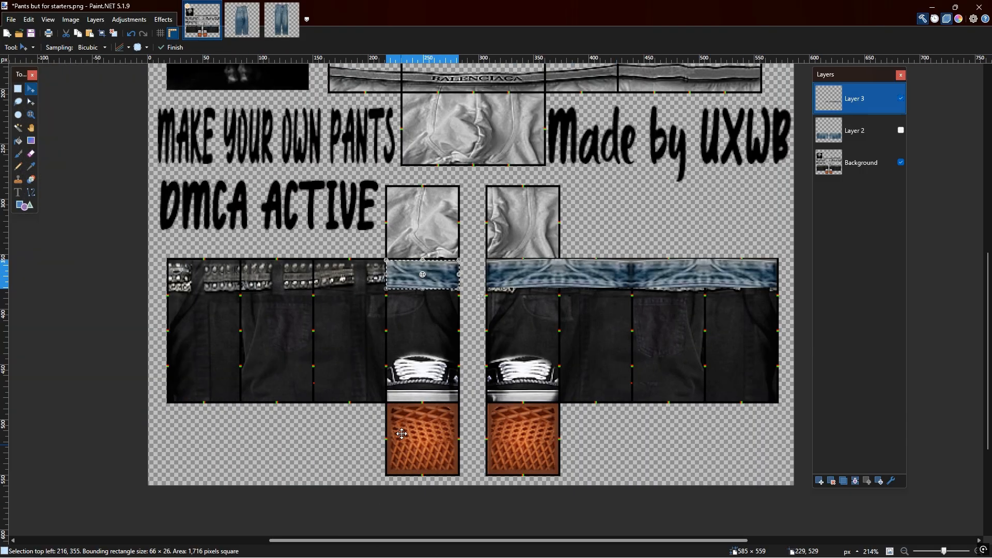
pyautogui.scroll(4, 402, 437)
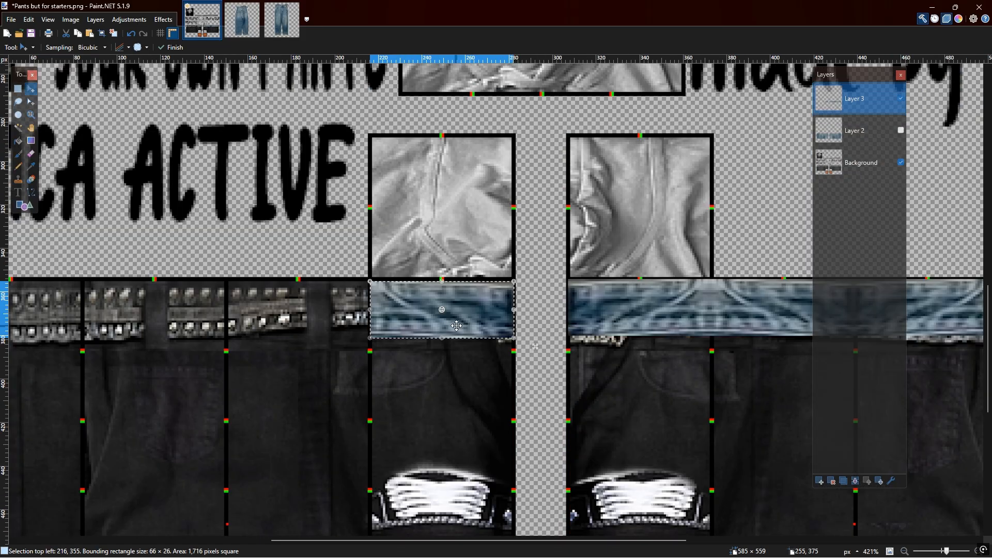
pyautogui.moveTo(513, 317); pyautogui.dragTo(229, 321)
pyautogui.moveTo(299, 325); pyautogui.dragTo(83, 318)
pyautogui.moveTo(387, 541); pyautogui.dragTo(278, 538)
pyautogui.moveTo(341, 311); pyautogui.dragTo(193, 311)
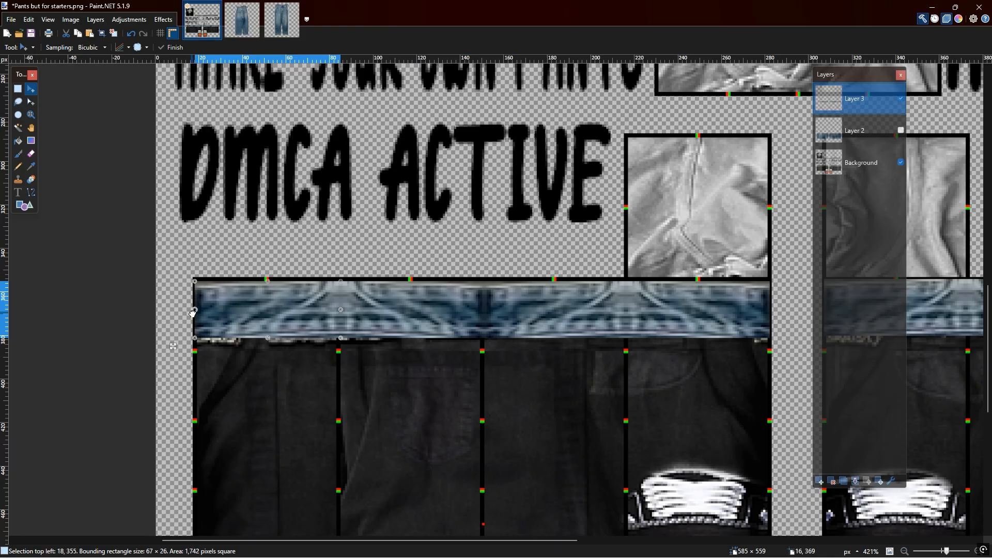
# Show Layer 2 to check the waistband against the denim panels, and hide Layer 2 and Layer 3.
pyautogui.scroll(-3, 452, 403)
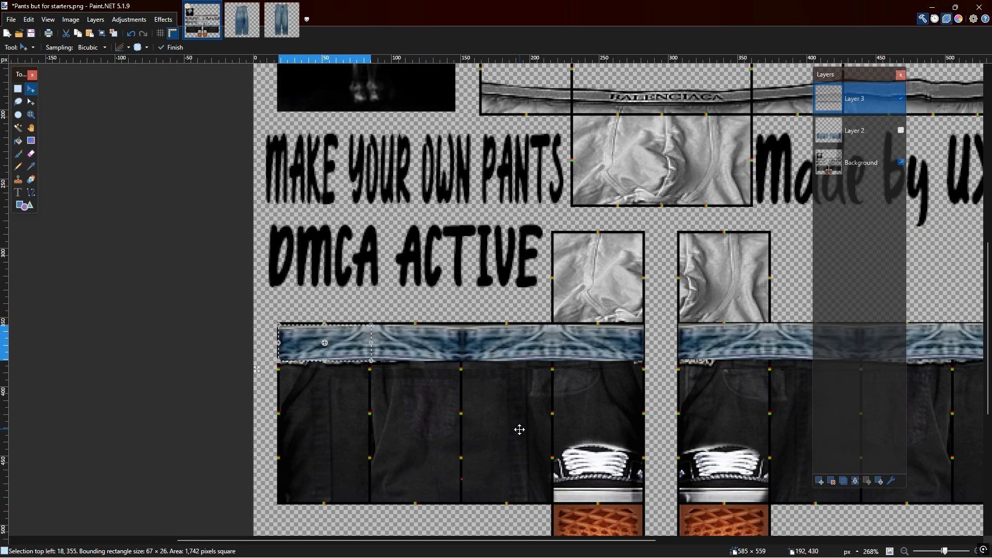
pyautogui.click(901, 130)
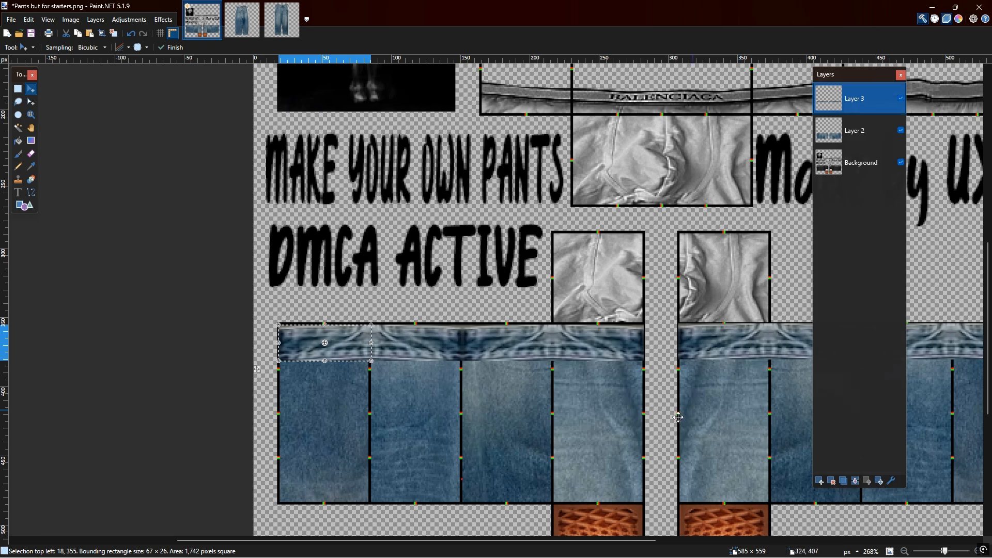
pyautogui.scroll(-1, 713, 416)
pyautogui.scroll(1, 712, 416)
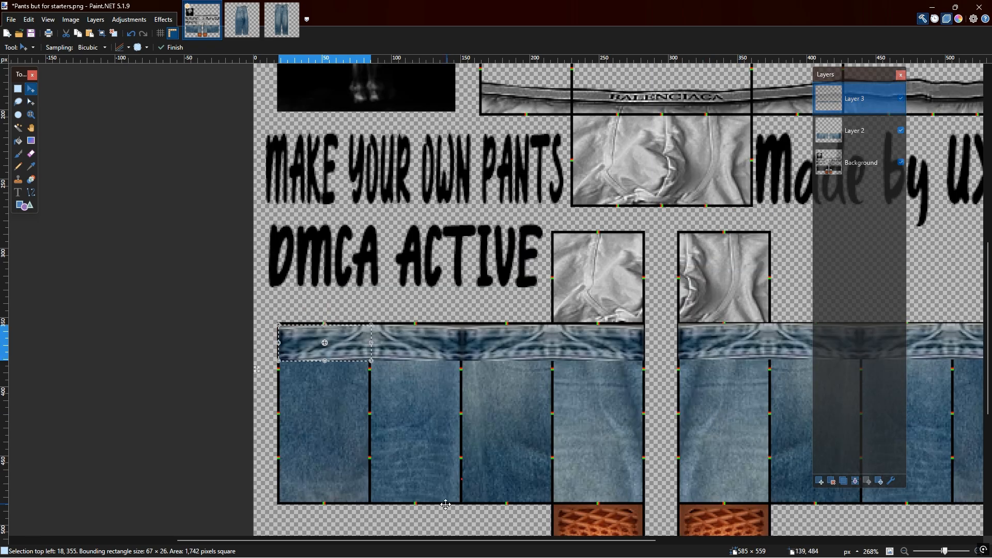
pyautogui.moveTo(448, 540); pyautogui.dragTo(539, 542)
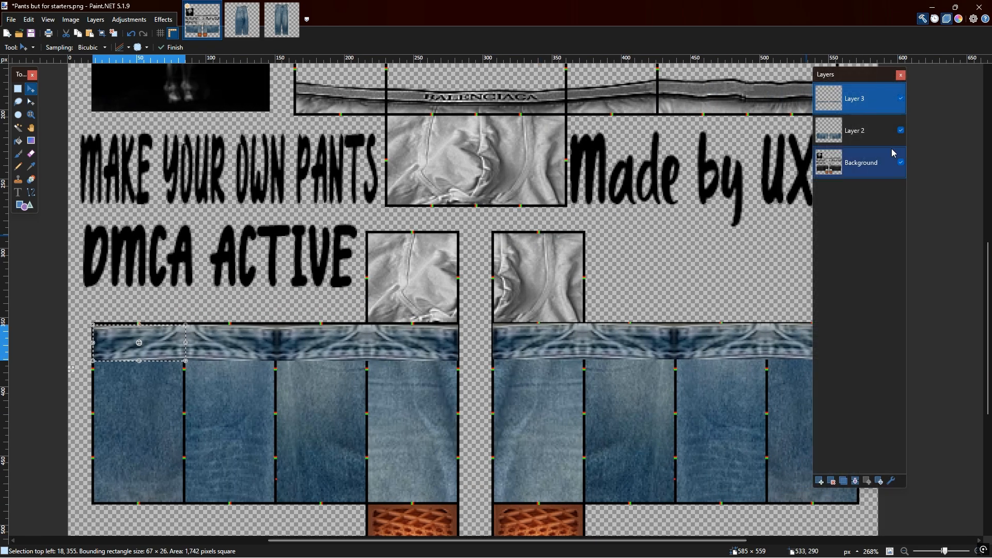
pyautogui.click(901, 130)
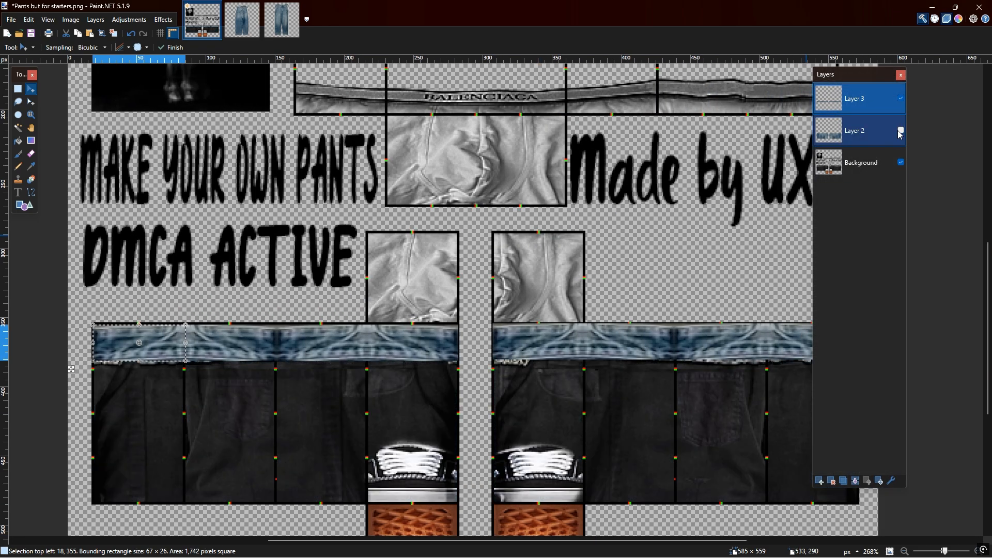
pyautogui.click(901, 100)
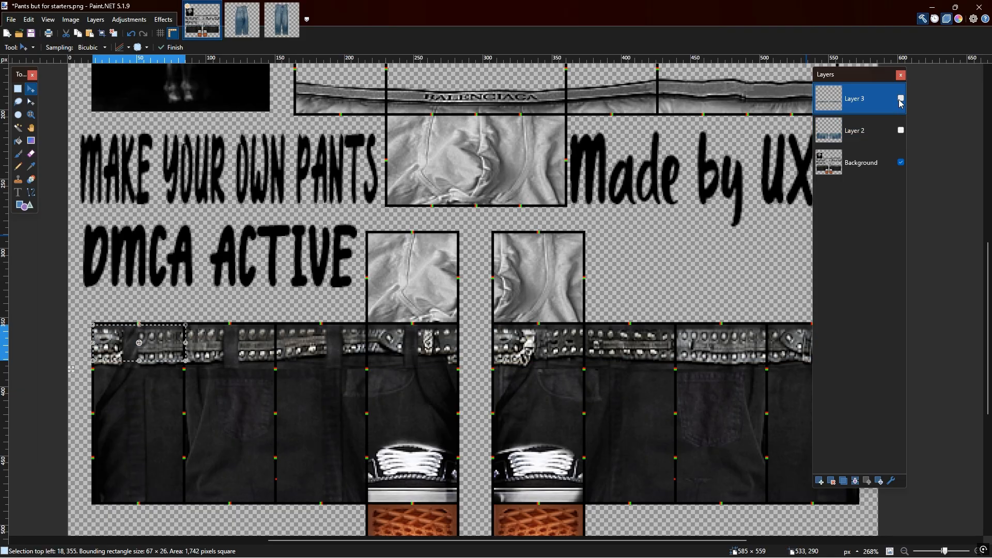
pyautogui.click(901, 99)
pyautogui.click(901, 99)
# Compare the belt loops on the back-view and front-view jeans images.
pyautogui.click(244, 32)
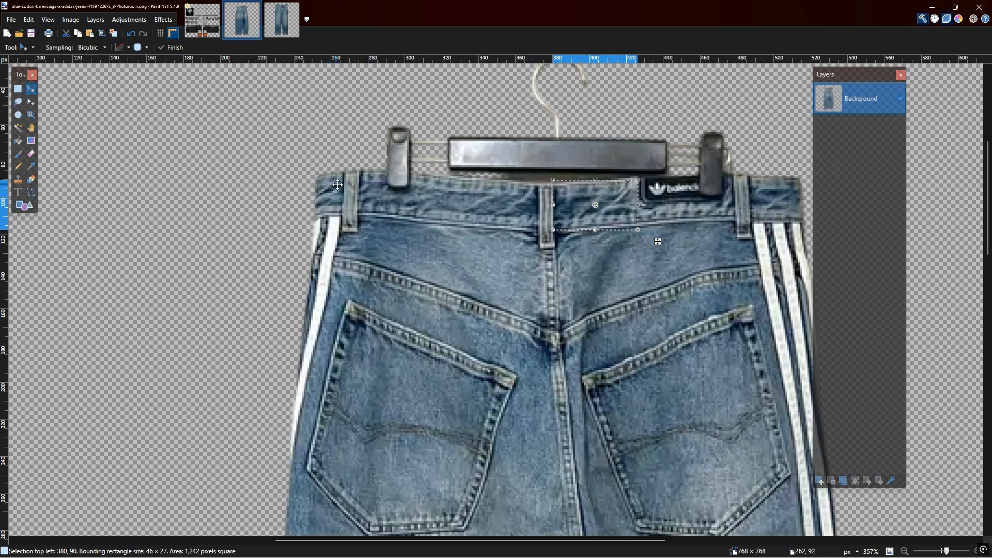
pyautogui.click(283, 21)
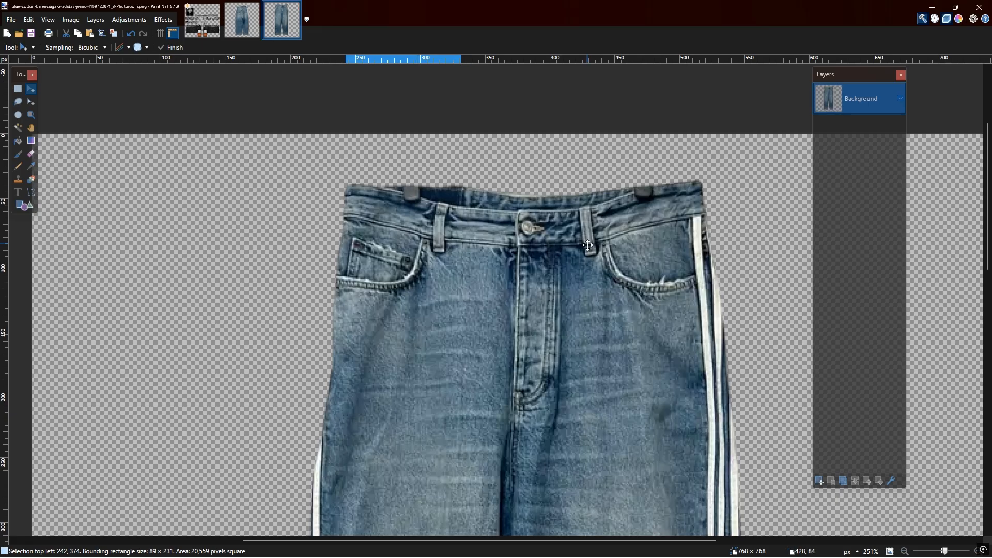
pyautogui.scroll(2, 571, 237)
pyautogui.moveTo(587, 245); pyautogui.dragTo(557, 286)
pyautogui.scroll(-1, 574, 273)
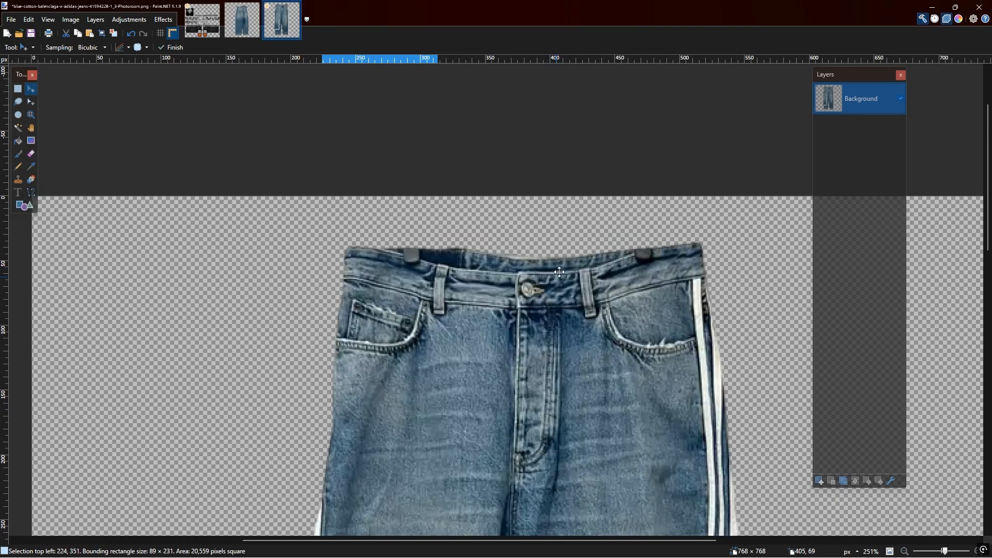
# Select and copy a 13 × 35 px area around the leftmost belt loop on the back-view jeans.
pyautogui.click(242, 20)
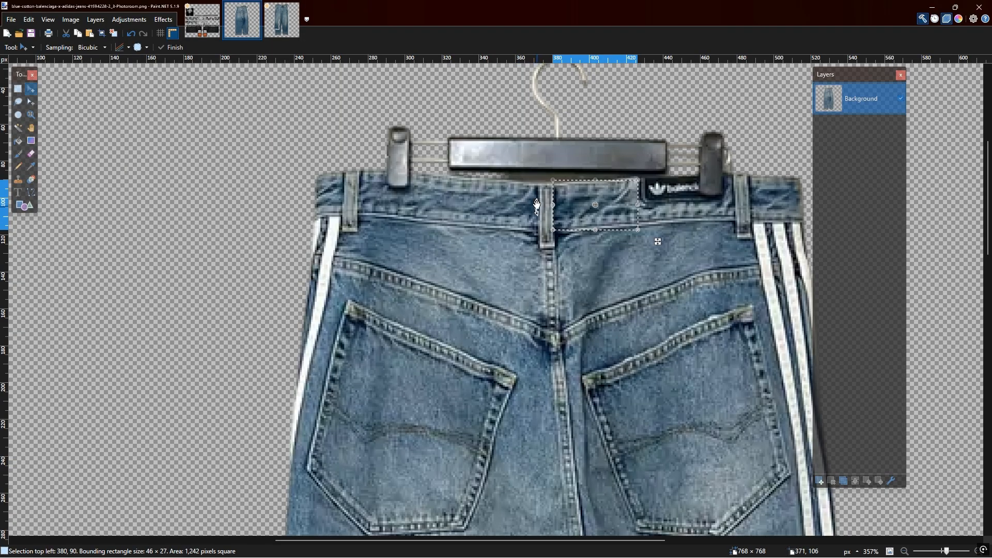
pyautogui.click(25, 47)
pyautogui.click(31, 54)
pyautogui.moveTo(341, 170); pyautogui.dragTo(363, 233)
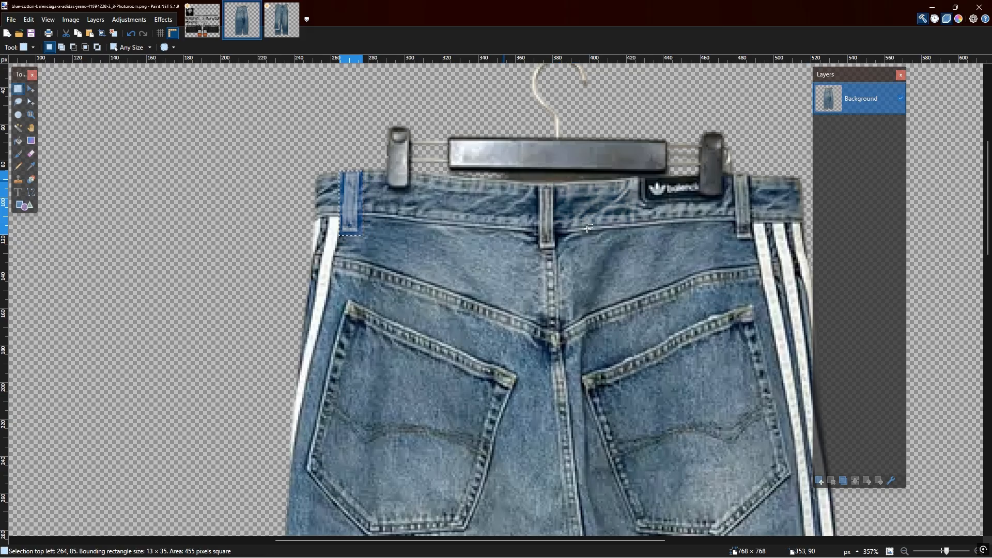
# Paste the belt loop onto a new layer in the back-view image, hide the Background layer and move the loop to open space.
pyautogui.click(819, 480)
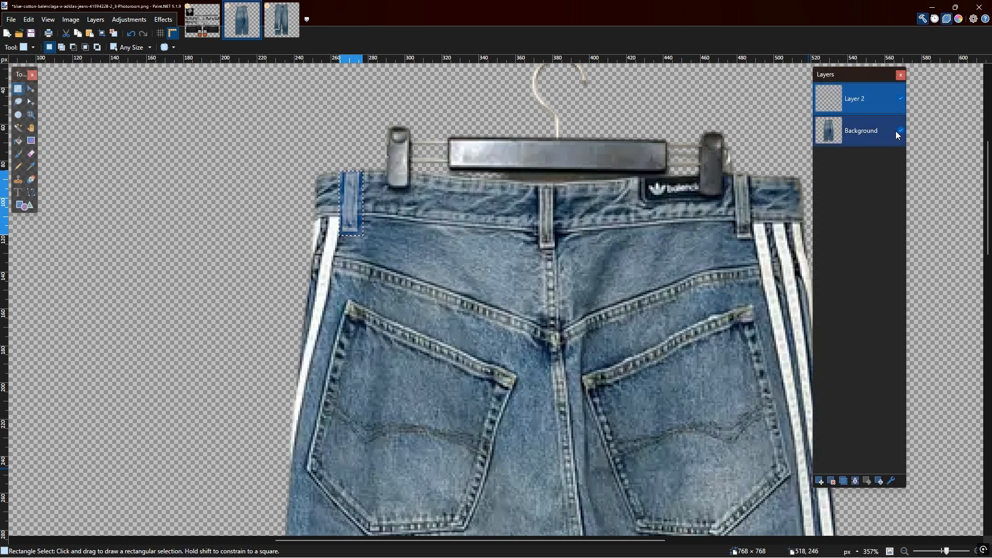
pyautogui.press('m')
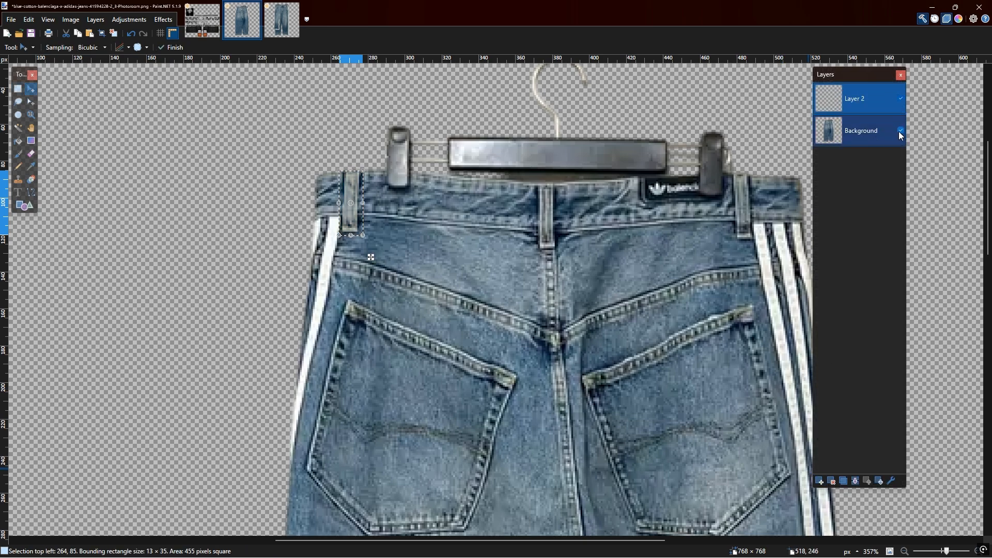
pyautogui.click(900, 133)
pyautogui.moveTo(353, 193); pyautogui.dragTo(408, 260)
# Erase the leftover denim along the sides and bottom of the belt loop with a small Eraser brush at 75% hardness.
pyautogui.scroll(5, 408, 259)
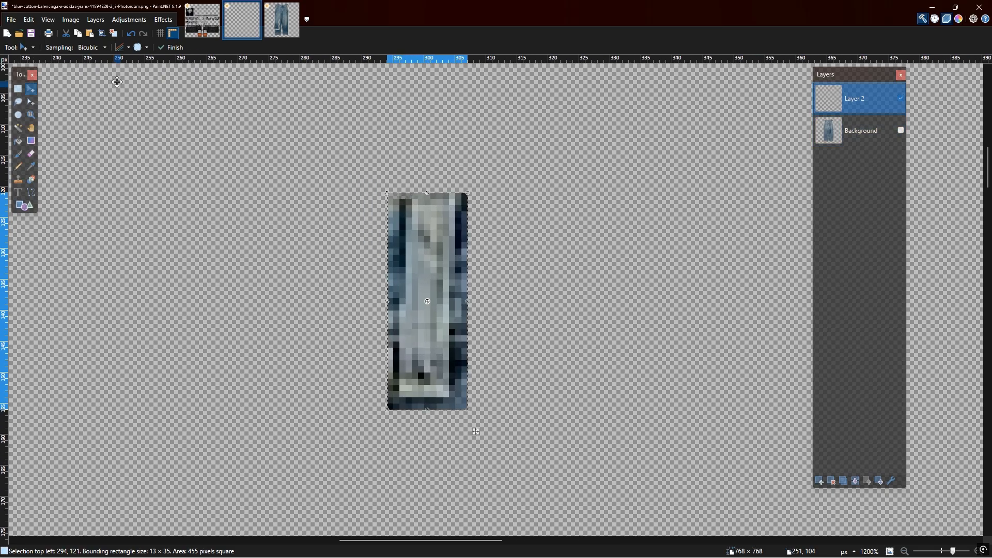
pyautogui.click(25, 48)
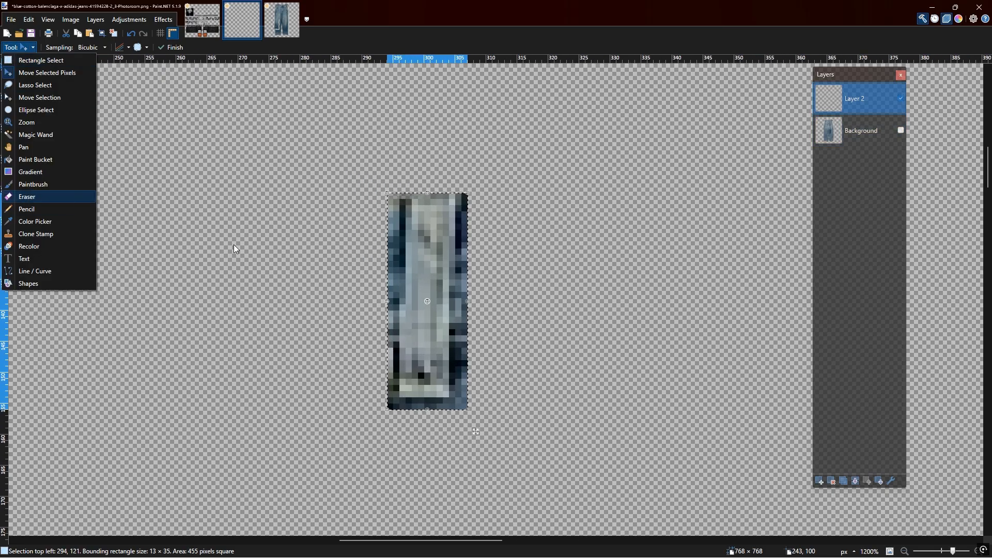
pyautogui.click(41, 197)
pyautogui.moveTo(464, 401)
pyautogui.mouseDown()
pyautogui.moveTo(397, 411)
pyautogui.moveTo(461, 412)
pyautogui.moveTo(466, 346)
pyautogui.mouseUp()
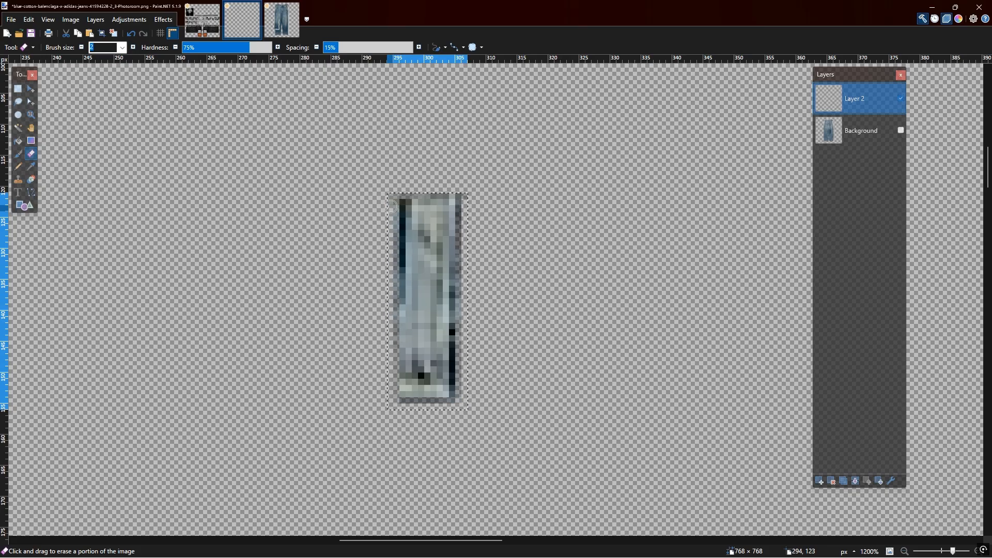
pyautogui.moveTo(391, 218); pyautogui.dragTo(397, 277)
pyautogui.moveTo(457, 331); pyautogui.dragTo(458, 270)
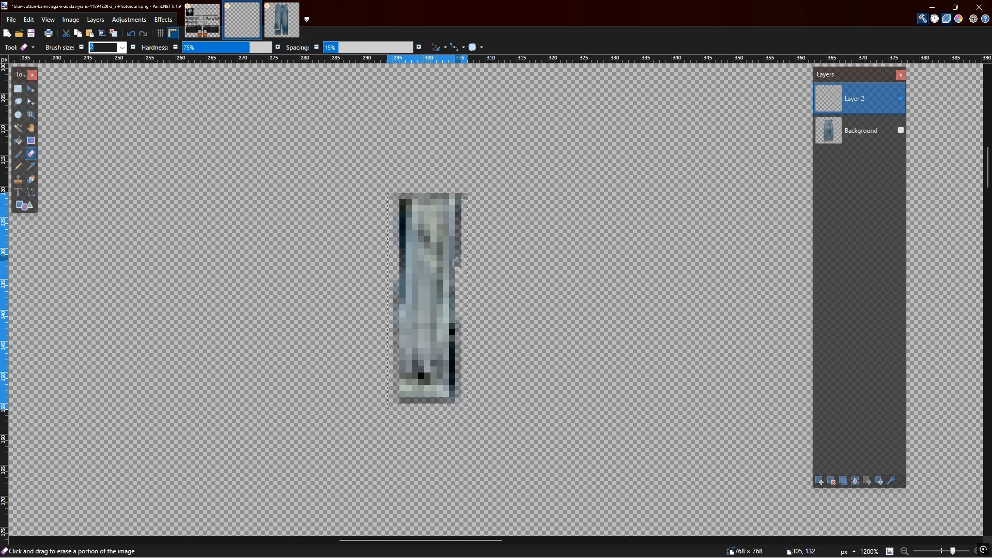
# Select and copy a 41 × 47 px area around the cleaned belt loop.
pyautogui.scroll(-2, 470, 232)
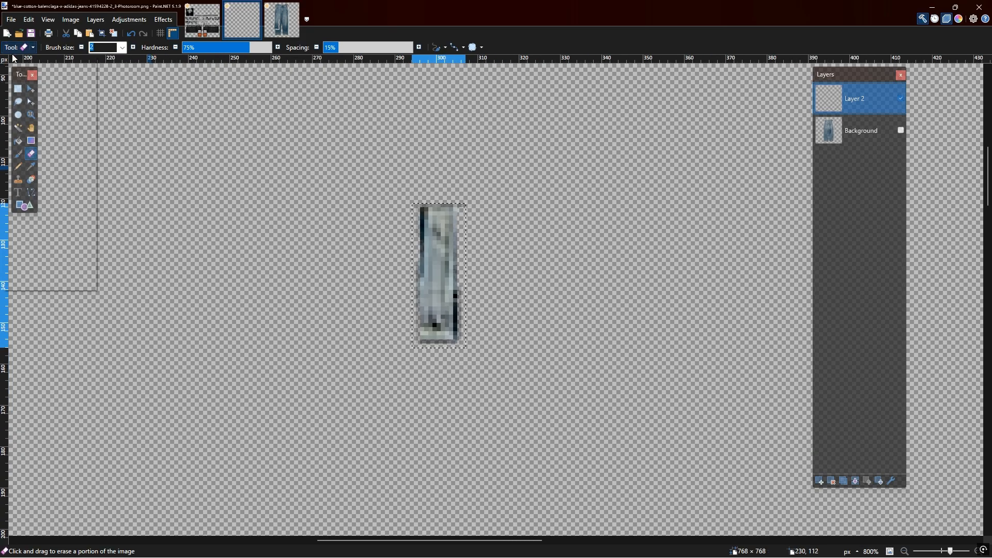
pyautogui.click(18, 88)
pyautogui.moveTo(371, 174); pyautogui.dragTo(542, 368)
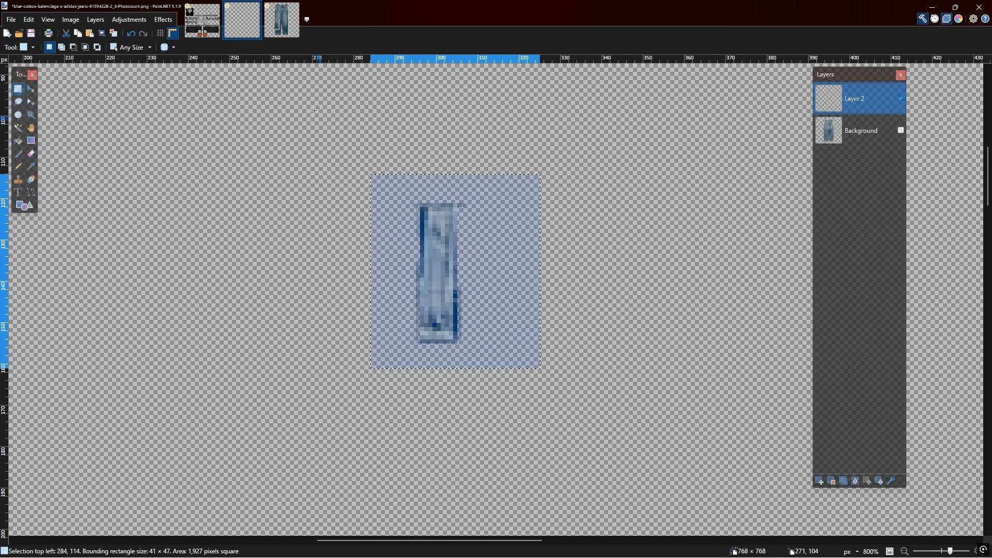
# Paste the belt loop onto a new layer above Layer 3 in the template and place it over the left leg strip's first belt loop.
pyautogui.click(205, 35)
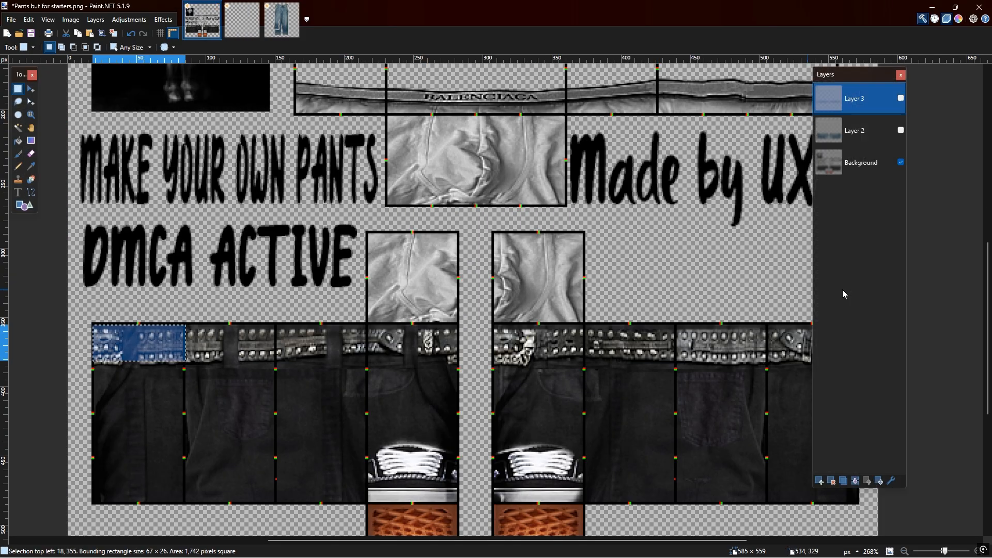
pyautogui.click(901, 132)
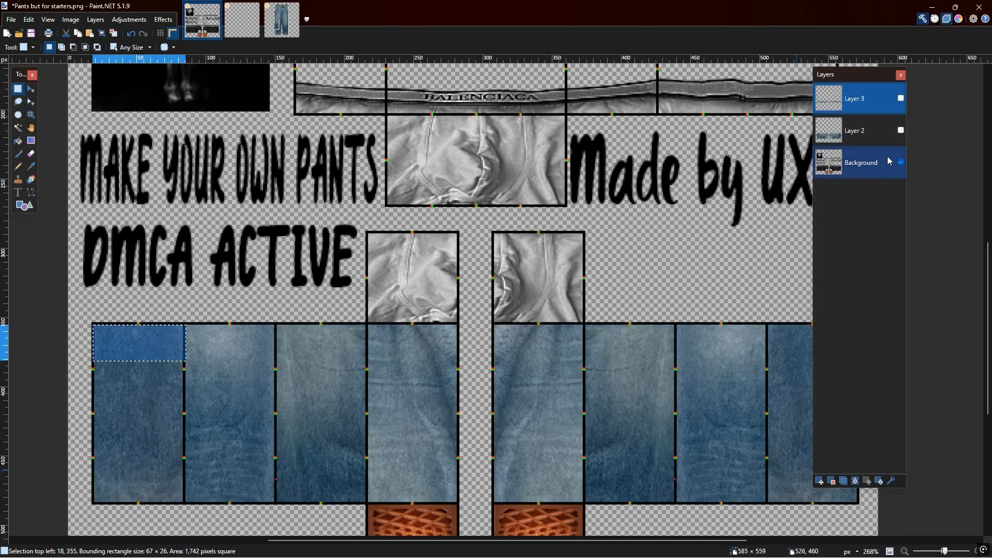
pyautogui.click(901, 131)
pyautogui.click(819, 481)
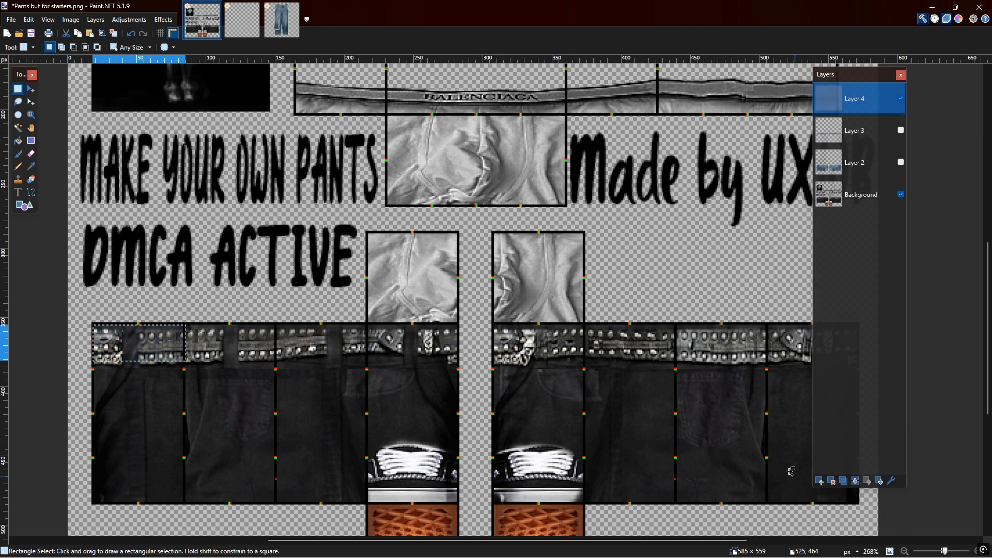
pyautogui.hotkey('ctrl', 'v')
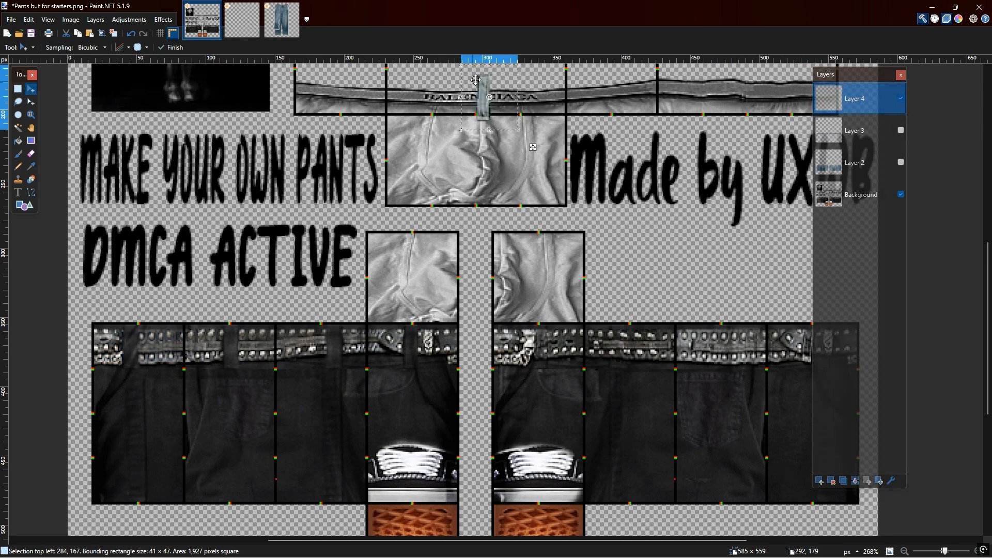
pyautogui.moveTo(494, 91); pyautogui.dragTo(122, 349)
# Widen the pasted belt loop selection to 45 × 47 px to cover the template's belt loop in the left leg strip's first panel.
pyautogui.keyDown('ctrl'); pyautogui.scroll(3, 138, 340); pyautogui.keyUp('ctrl')
pyautogui.scroll(3, 137, 341)
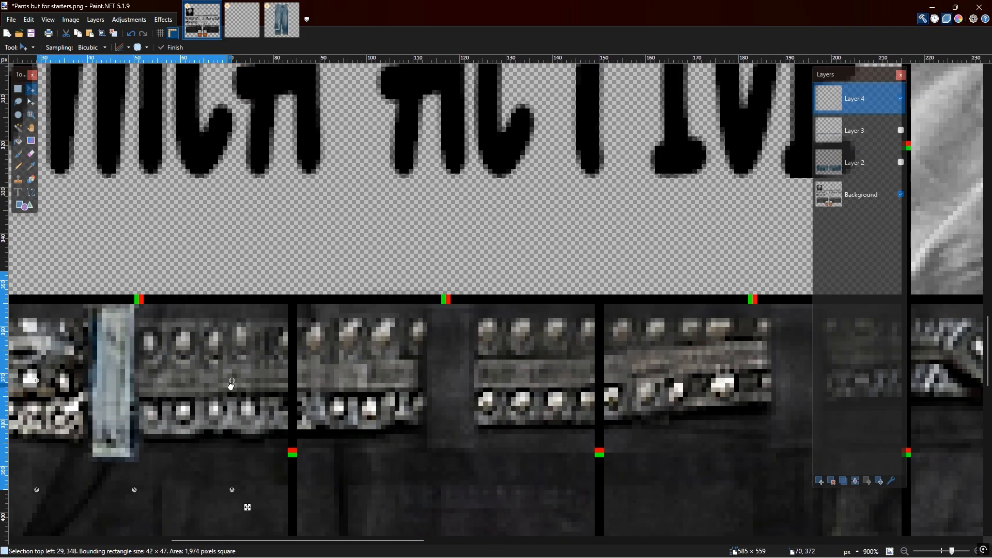
pyautogui.moveTo(227, 380); pyautogui.dragTo(232, 380)
pyautogui.moveTo(39, 383); pyautogui.dragTo(34, 383)
pyautogui.moveTo(121, 360)
pyautogui.mouseDown()
pyautogui.moveTo(101, 360)
pyautogui.moveTo(120, 360)
pyautogui.mouseUp()
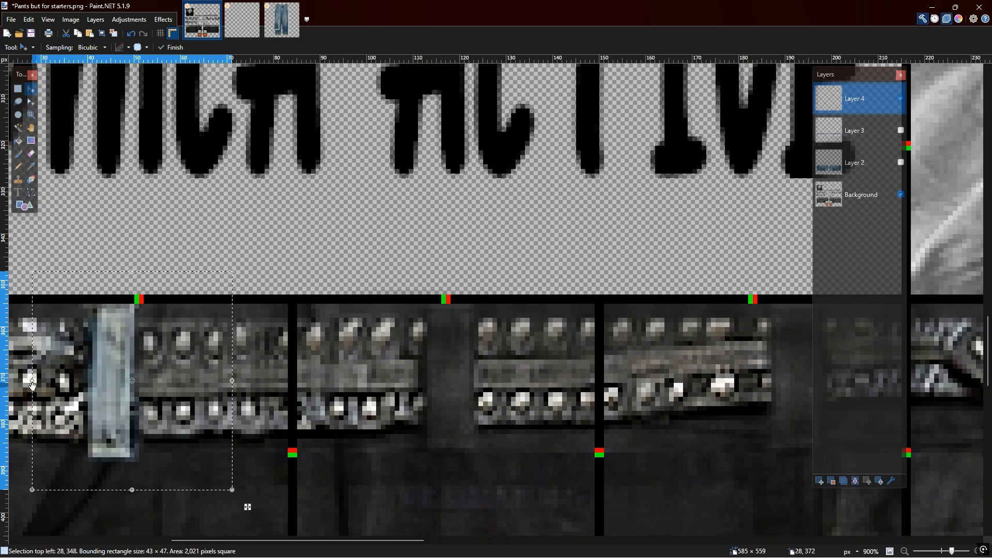
pyautogui.moveTo(32, 382); pyautogui.dragTo(28, 382)
pyautogui.moveTo(233, 381); pyautogui.dragTo(237, 382)
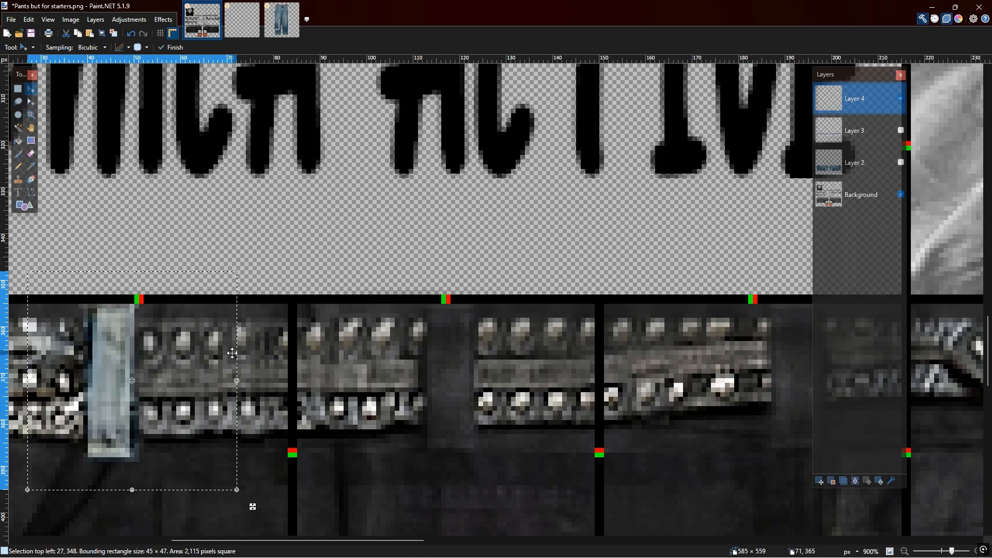
# Place copies of the denim belt loop over the other three belt loops along the left leg strip.
pyautogui.scroll(-5, 231, 353)
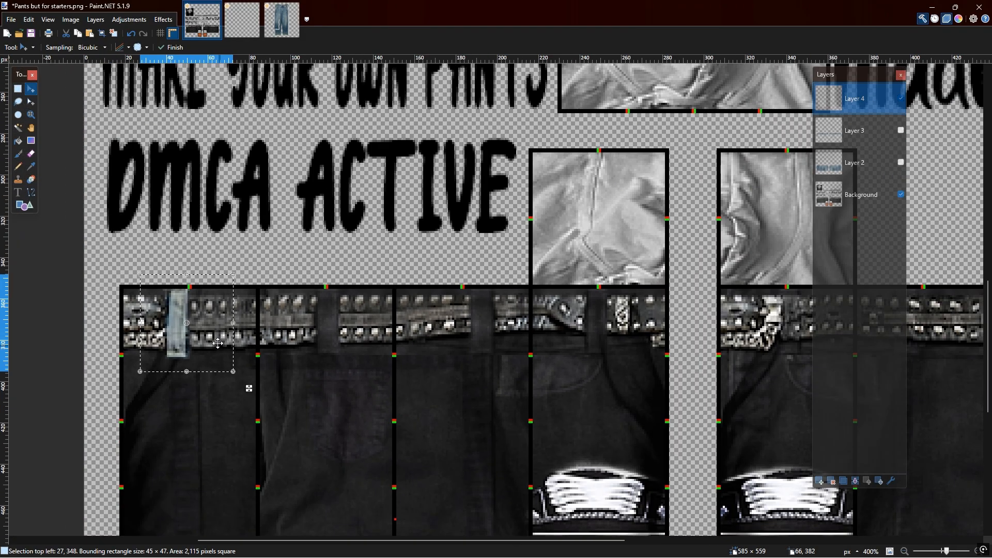
pyautogui.moveTo(179, 316); pyautogui.dragTo(602, 320)
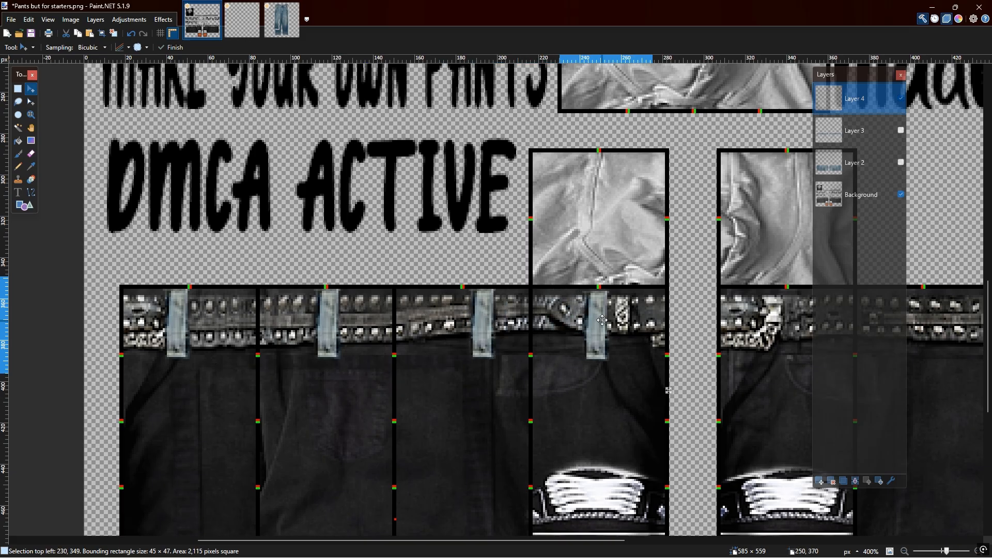
# Shorten the belt loop selection to 45 × 44 px and place copies near the top of all four right leg strip panels.
pyautogui.hscroll(6, 506, 472)
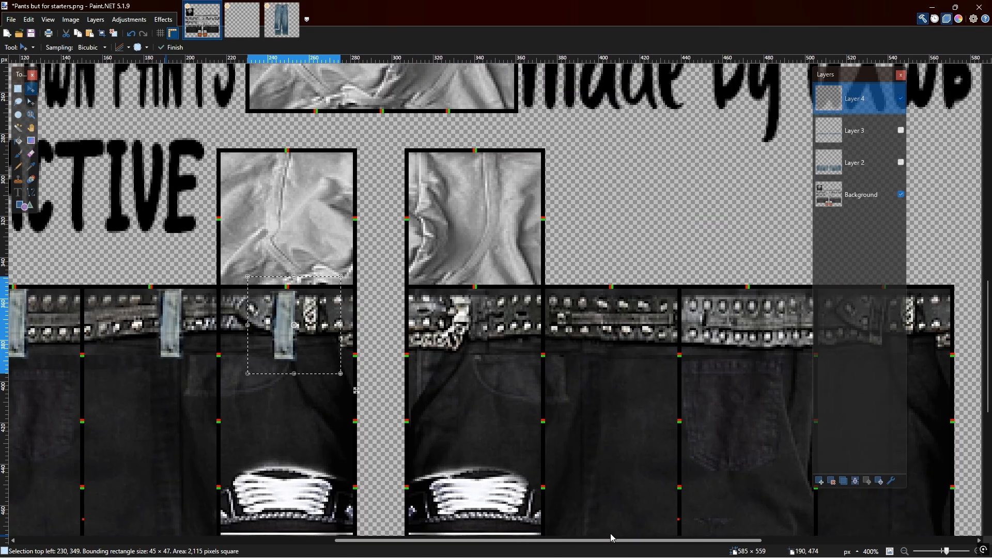
pyautogui.moveTo(301, 376); pyautogui.dragTo(312, 370)
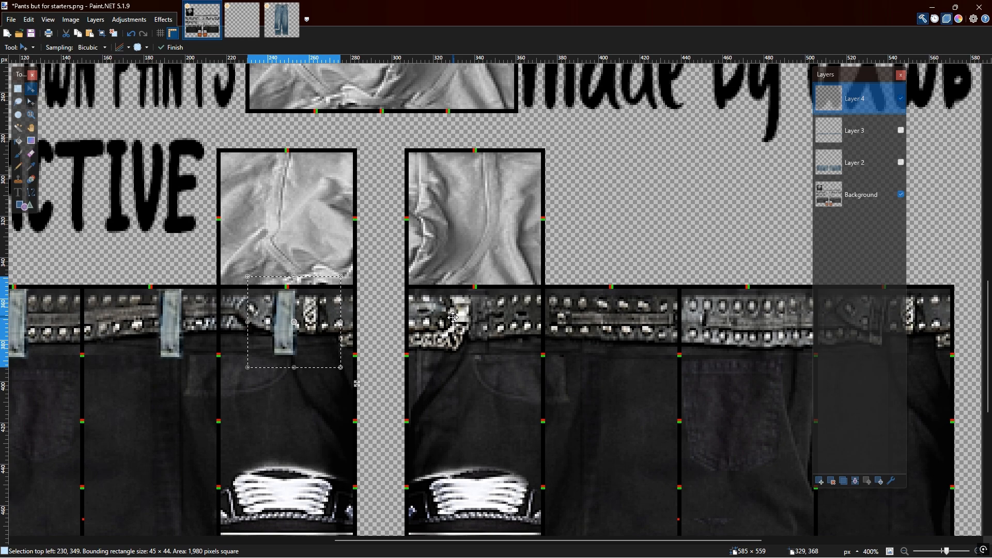
pyautogui.moveTo(287, 310); pyautogui.dragTo(479, 311)
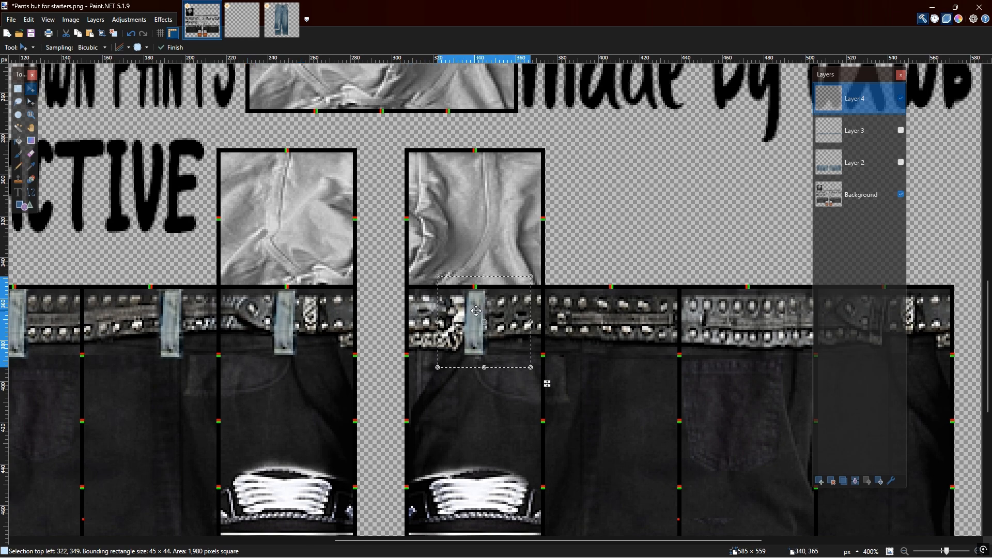
pyautogui.moveTo(548, 310); pyautogui.dragTo(610, 311)
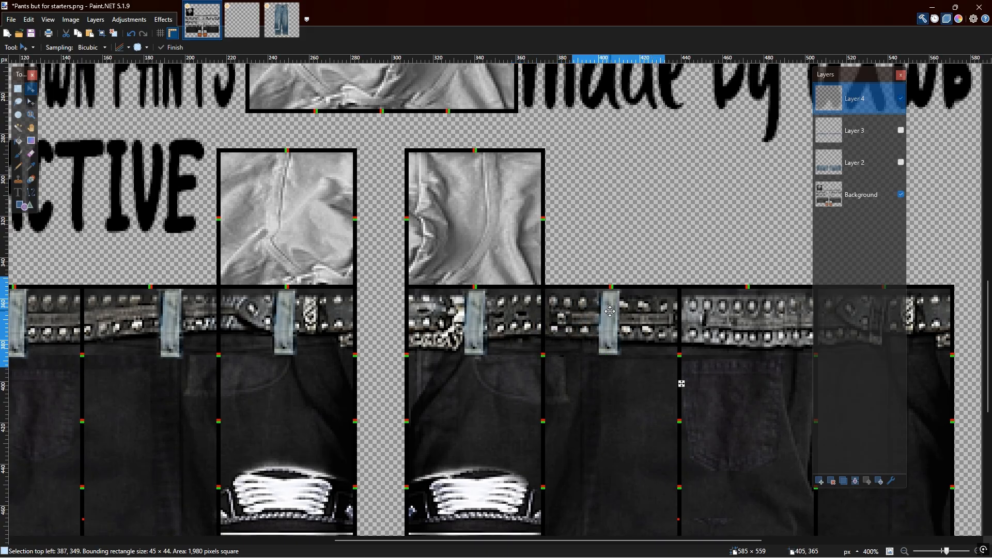
pyautogui.hscroll(5, 471, 483)
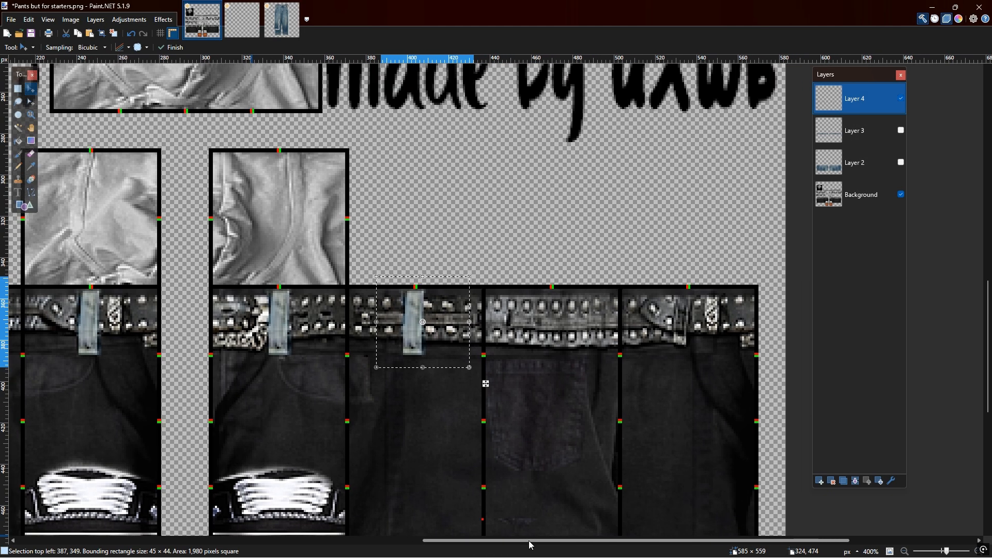
pyautogui.moveTo(394, 321); pyautogui.dragTo(674, 314)
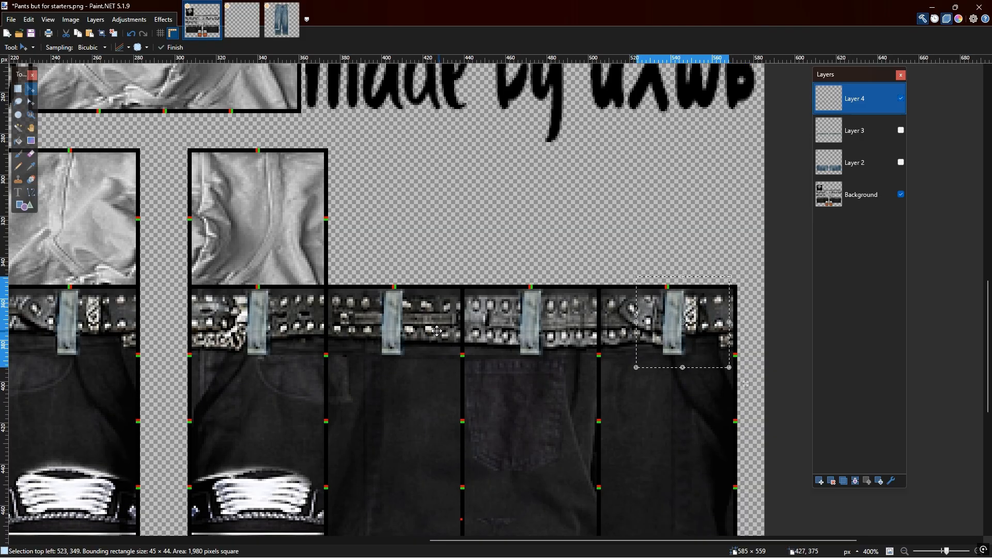
# Cut off the lower ends of the belt loops on Layer 4 so all of them end at one even edge.
pyautogui.scroll(-3, 439, 330)
pyautogui.moveTo(436, 546); pyautogui.dragTo(354, 545)
pyautogui.scroll(1, 178, 366)
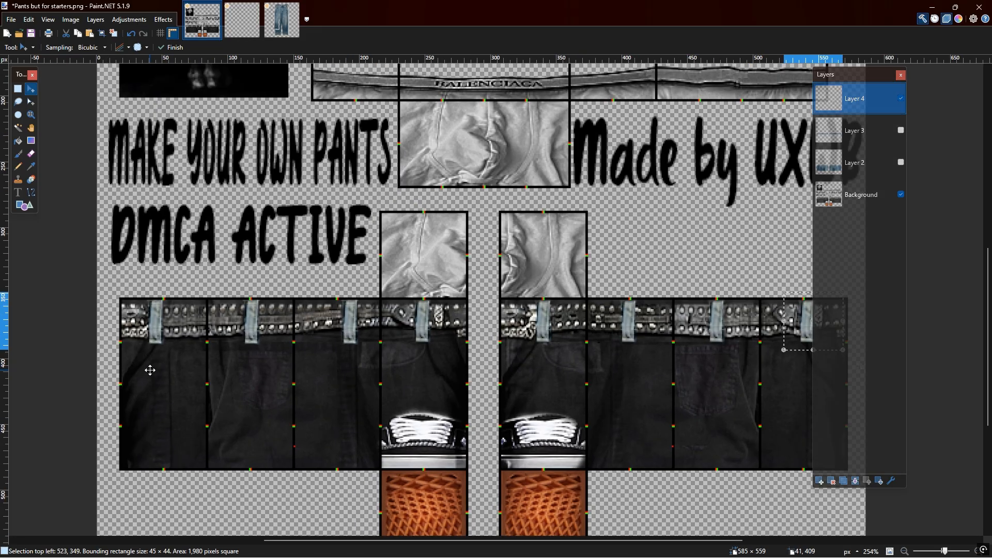
pyautogui.click(17, 89)
pyautogui.scroll(7, 158, 346)
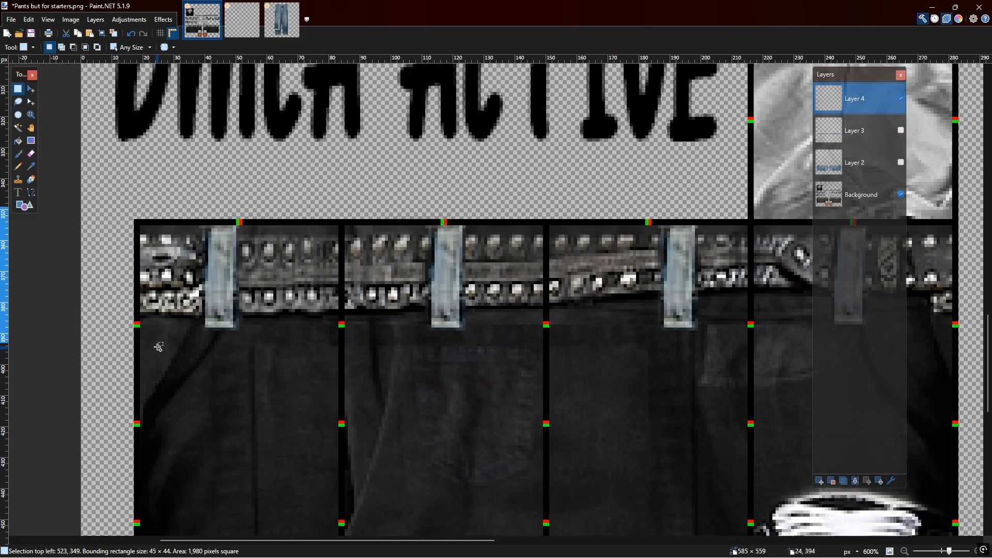
pyautogui.moveTo(137, 282); pyautogui.dragTo(991, 328)
pyautogui.click(66, 34)
pyautogui.scroll(-5, 361, 351)
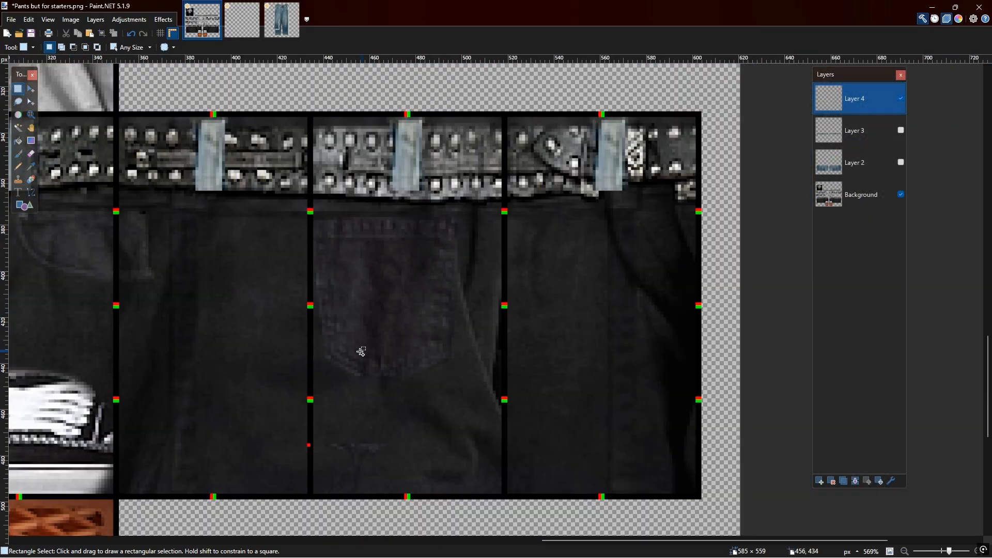
# Show Layers 2 and 3 to check the belt loops against the denim and waistband, and hide Layers 2, 3 and 4.
pyautogui.scroll(-3, 309, 504)
pyautogui.click(901, 163)
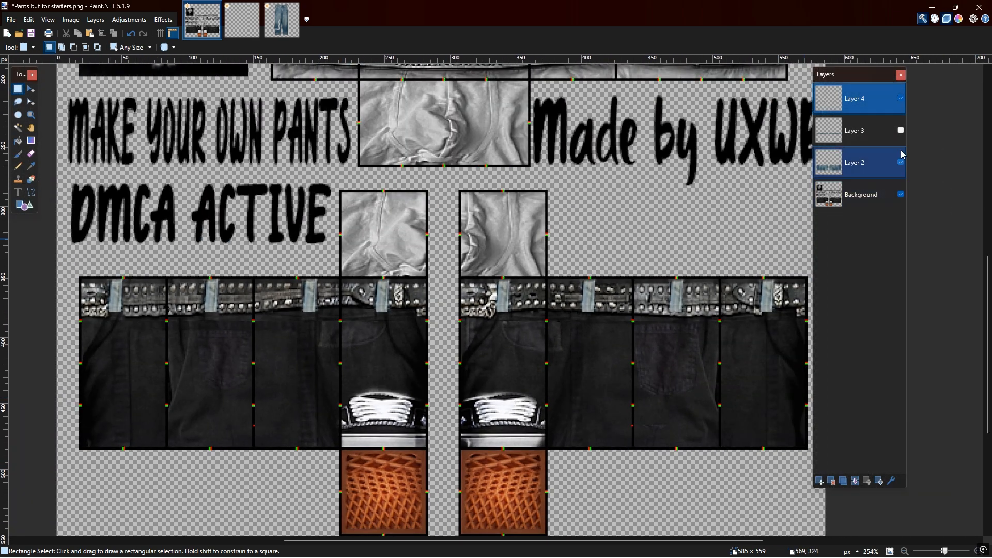
pyautogui.click(901, 130)
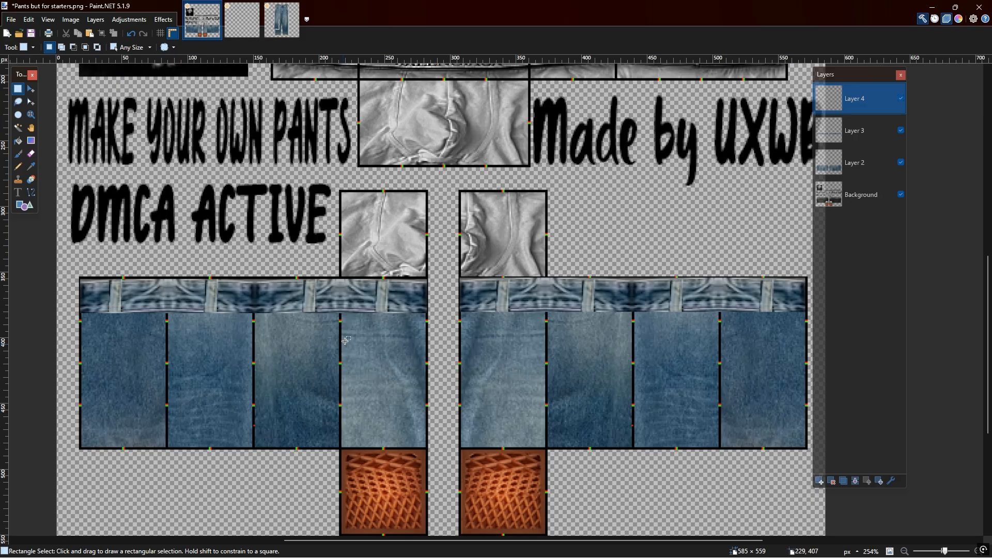
pyautogui.click(900, 163)
pyautogui.click(901, 131)
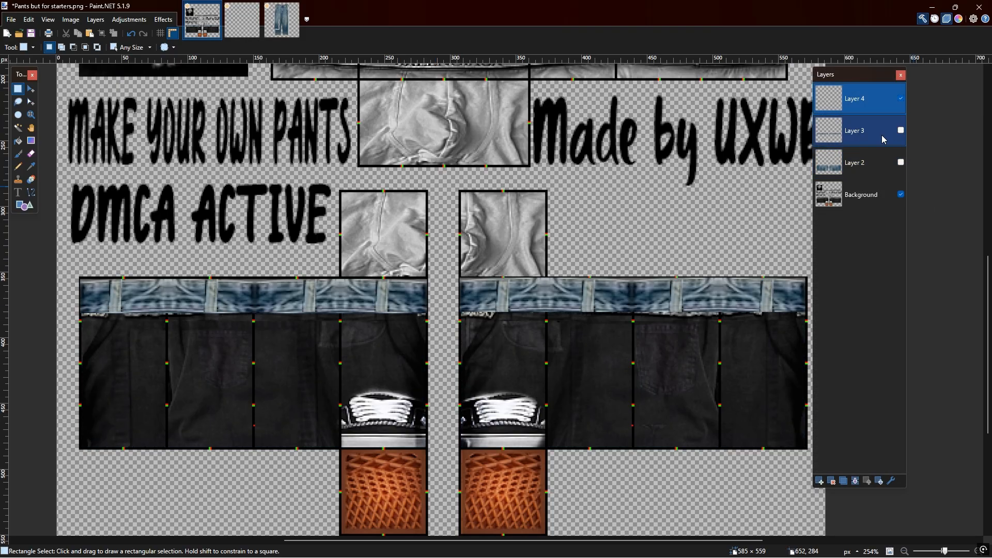
pyautogui.click(901, 98)
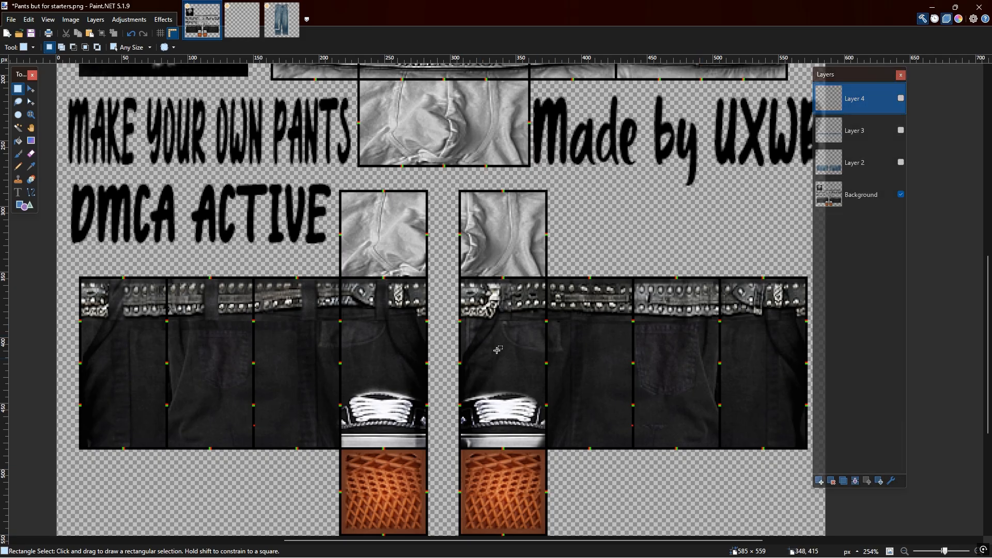
# Switch to the jeans image and select and copy a 71 × 82 px area around the front pocket with the small coin pocket.
pyautogui.click(279, 21)
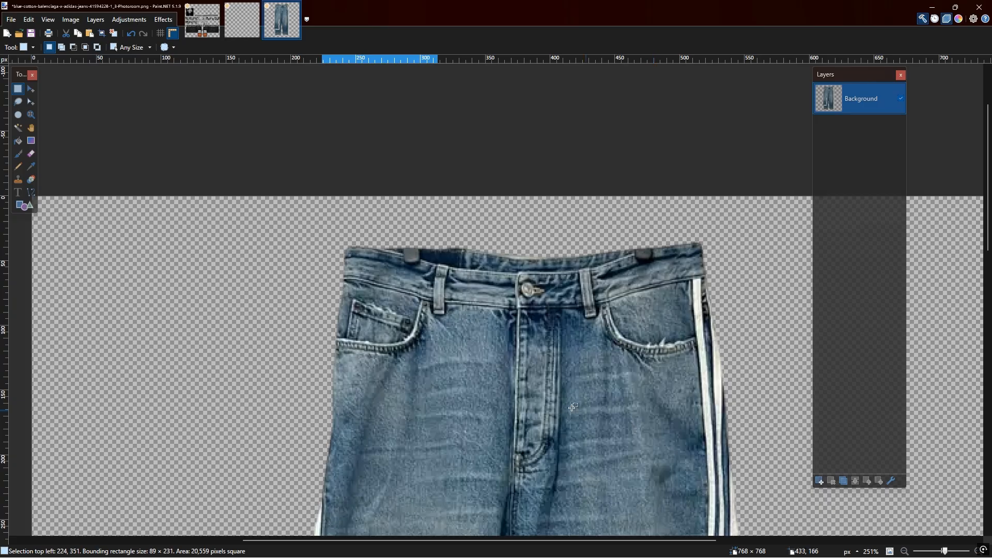
pyautogui.click(21, 47)
pyautogui.click(23, 58)
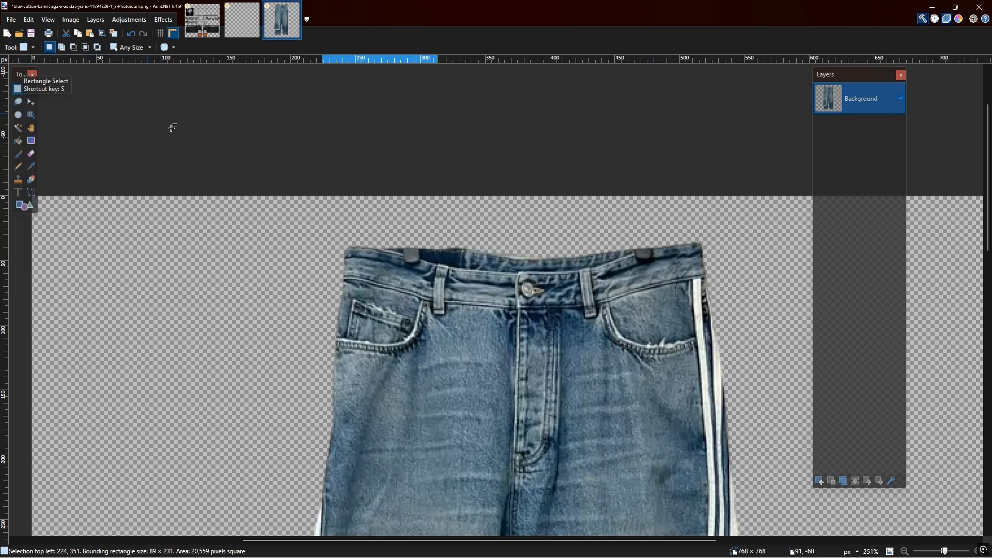
pyautogui.scroll(3, 335, 228)
pyautogui.moveTo(331, 237); pyautogui.dragTo(324, 203)
pyautogui.click(497, 400)
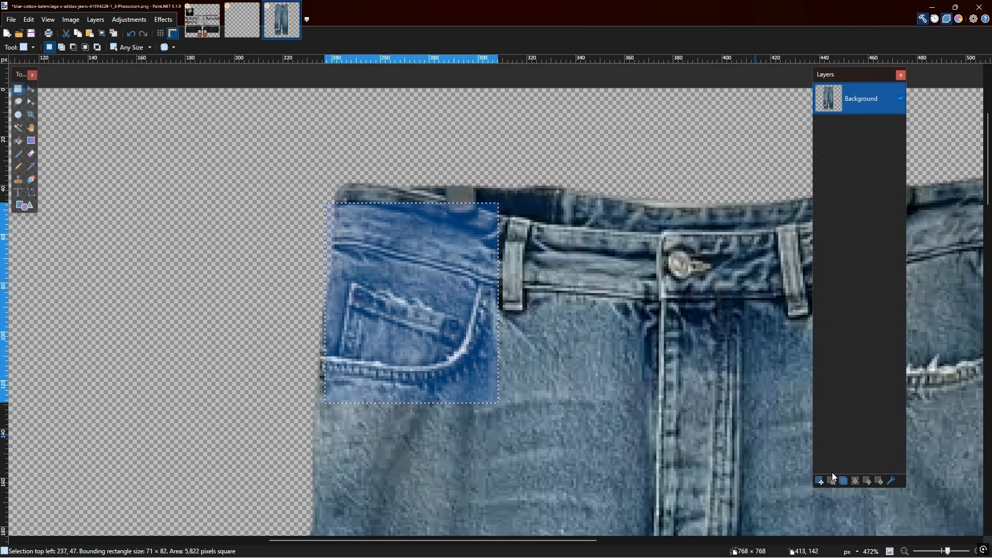
# Paste the pocket onto a new layer in the jeans image with the Background layer hidden.
pyautogui.click(820, 481)
pyautogui.click(901, 131)
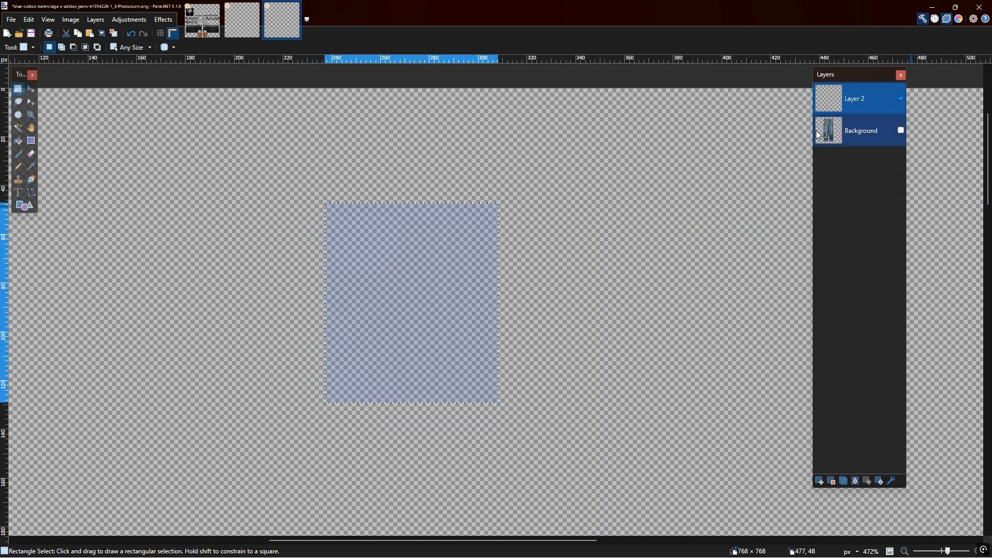
pyautogui.hotkey('ctrl', 'v')
pyautogui.moveTo(514, 417); pyautogui.dragTo(572, 449)
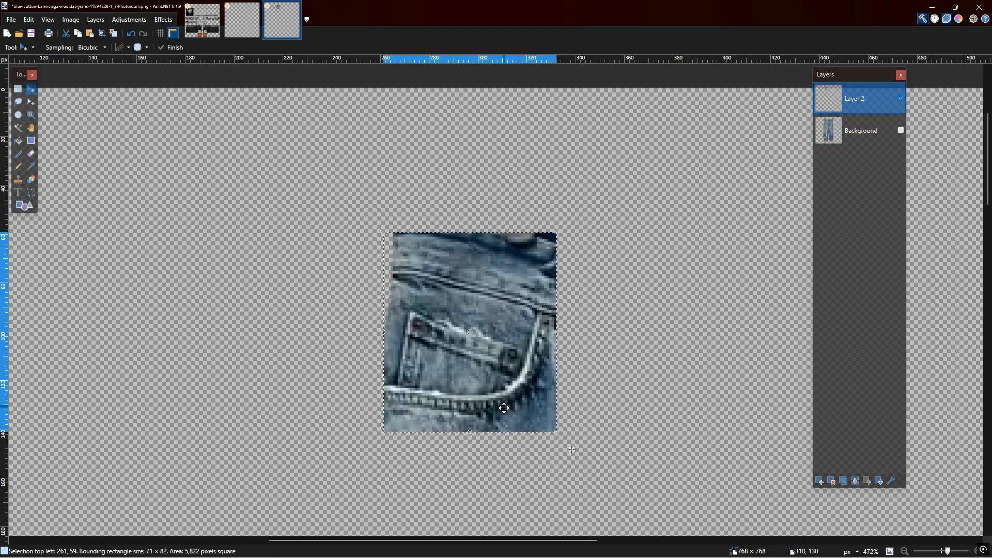
# Cut away the waistband strip above the pocket and the denim strip along its bottom edge.
pyautogui.scroll(4, 499, 405)
pyautogui.click(23, 47)
pyautogui.click(31, 60)
pyautogui.click(577, 239)
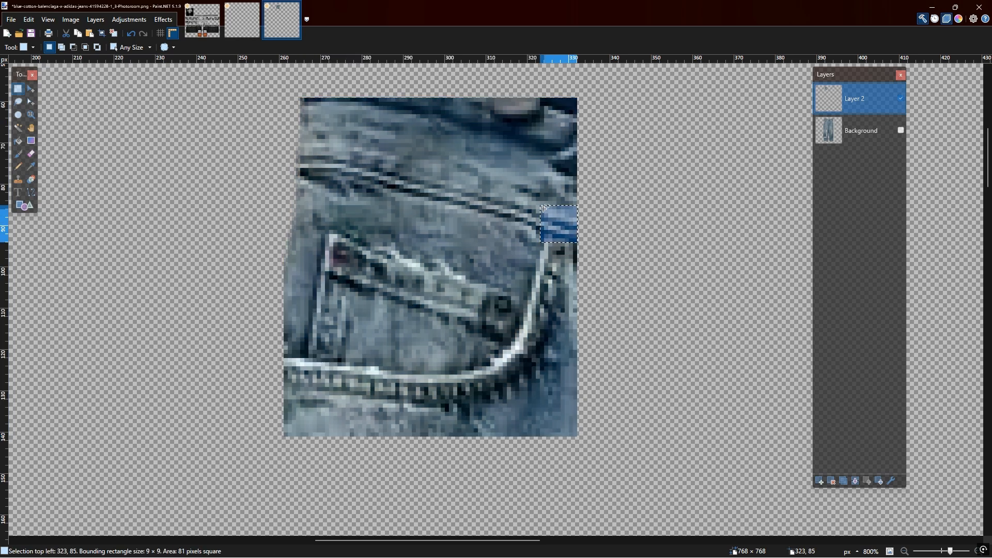
pyautogui.moveTo(583, 226); pyautogui.dragTo(306, 65)
pyautogui.moveTo(320, 299); pyautogui.dragTo(589, 394)
pyautogui.click(66, 33)
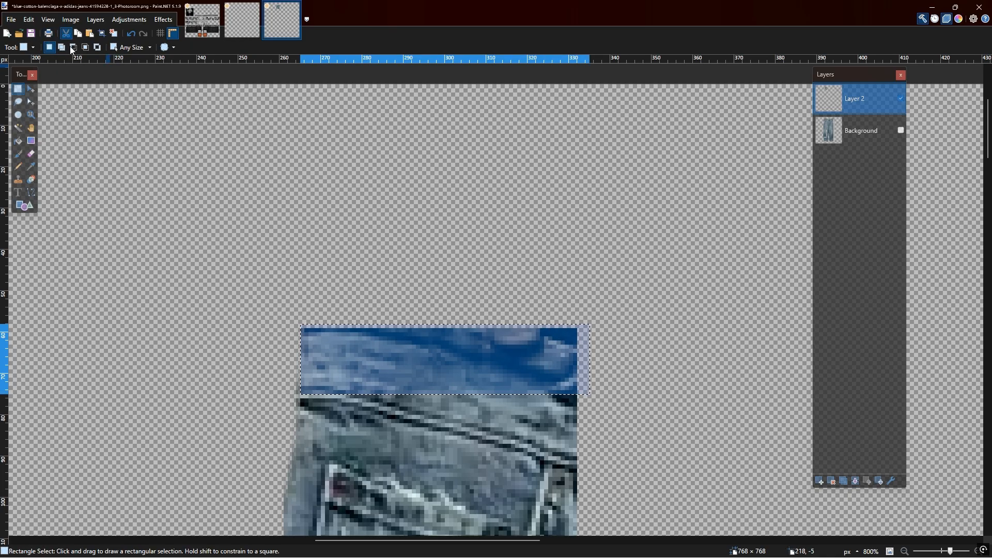
pyautogui.scroll(-6, 436, 285)
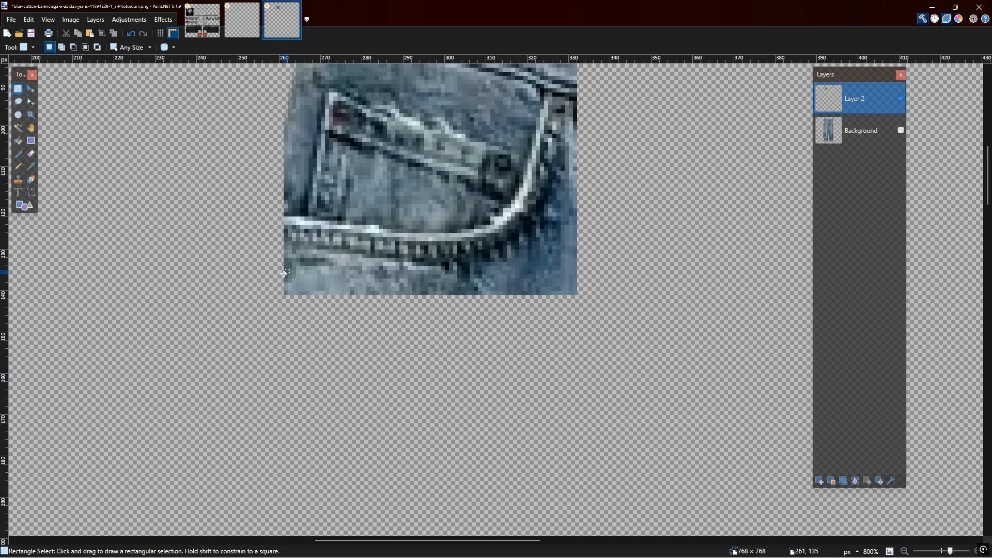
pyautogui.moveTo(284, 288); pyautogui.dragTo(611, 275)
pyautogui.click(70, 34)
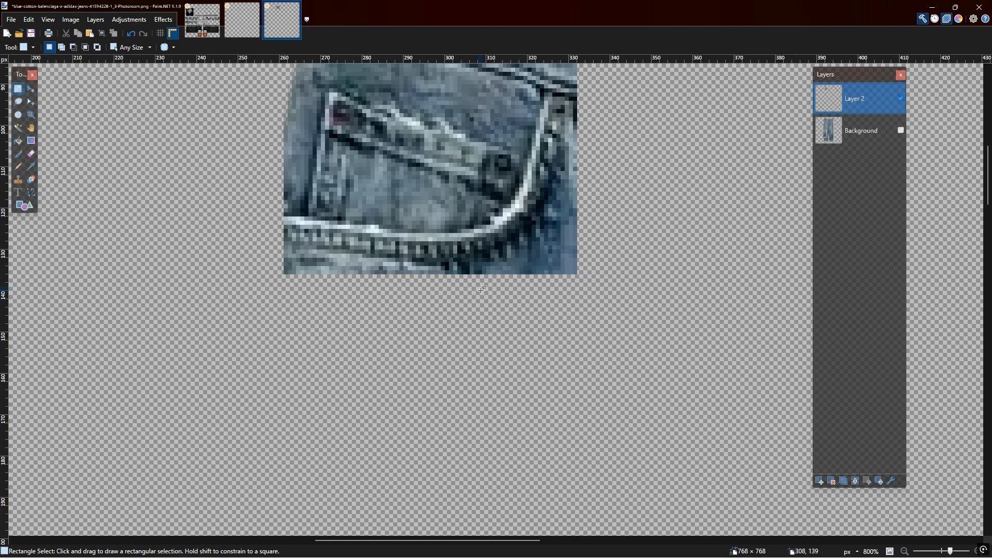
# Erase the leftover denim around the pocket's upper seam, curved side and bottom stitching with a small Eraser brush at 75% hardness.
pyautogui.scroll(2, 436, 285)
pyautogui.click(29, 47)
pyautogui.click(21, 196)
pyautogui.scroll(1, 624, 368)
pyautogui.scroll(2, 624, 368)
pyautogui.moveTo(488, 414)
pyautogui.mouseDown()
pyautogui.moveTo(556, 375)
pyautogui.moveTo(439, 419)
pyautogui.moveTo(522, 330)
pyautogui.moveTo(468, 362)
pyautogui.moveTo(418, 423)
pyautogui.moveTo(534, 296)
pyautogui.moveTo(538, 208)
pyautogui.moveTo(533, 292)
pyautogui.moveTo(414, 342)
pyautogui.moveTo(207, 362)
pyautogui.moveTo(41, 363)
pyautogui.mouseUp()
pyautogui.scroll(4, 534, 296)
pyautogui.scroll(-5, 558, 410)
pyautogui.hscroll(-7, 41, 362)
pyautogui.moveTo(510, 351); pyautogui.dragTo(419, 327)
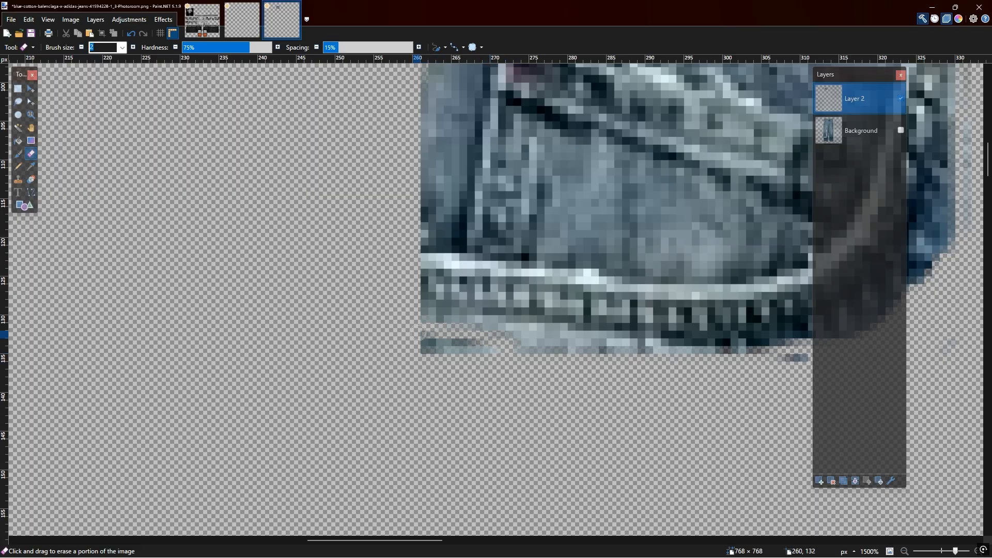
pyautogui.moveTo(515, 348); pyautogui.dragTo(422, 309)
# Select and copy a 132 × 116 px area around the cleaned pocket.
pyautogui.scroll(-5, 592, 351)
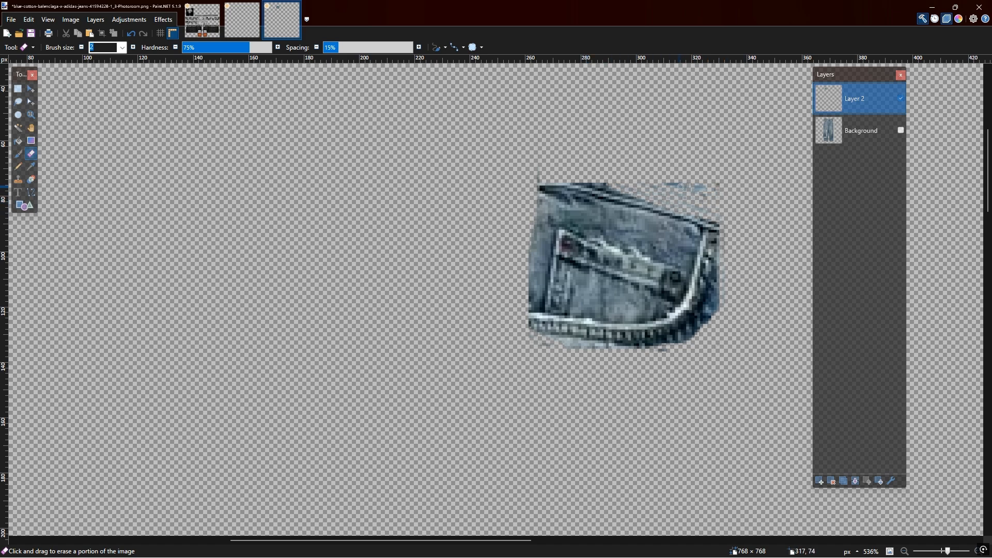
pyautogui.scroll(-2, 745, 288)
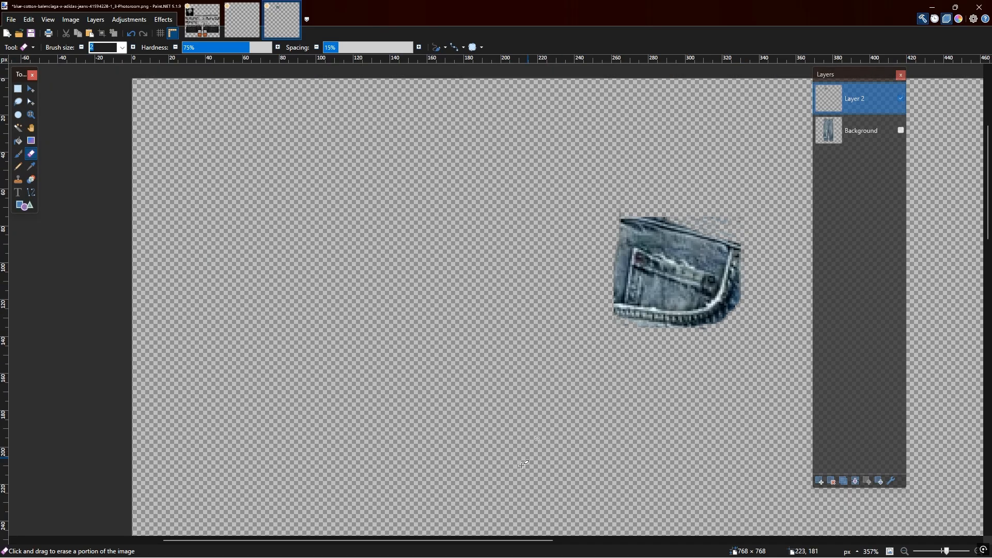
pyautogui.moveTo(598, 541); pyautogui.dragTo(723, 540)
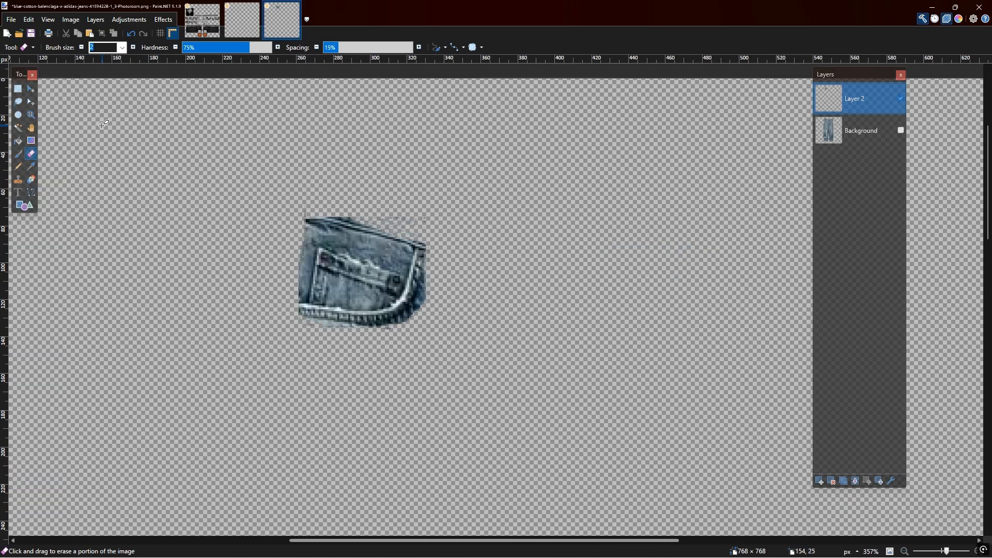
pyautogui.click(18, 89)
pyautogui.moveTo(257, 177); pyautogui.dragTo(500, 390)
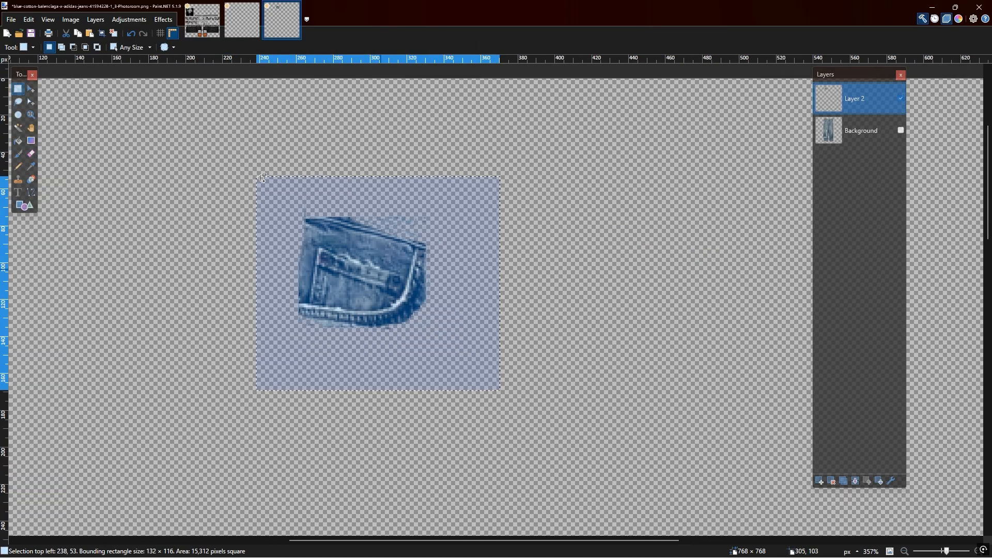
# Paste the pocket onto a new layer above Layer 4 in the template and move it onto the left leg strip.
pyautogui.click(202, 21)
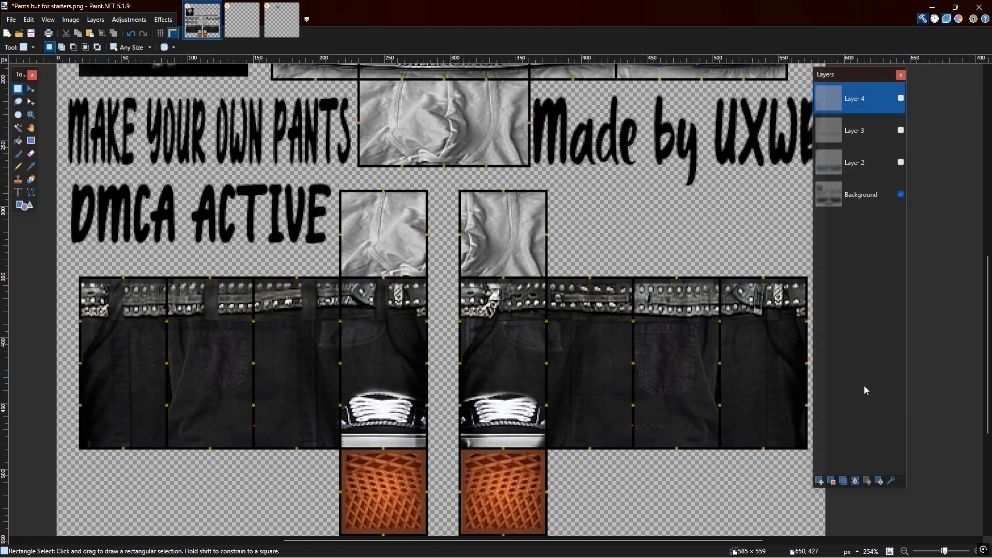
pyautogui.click(902, 101)
pyautogui.click(901, 100)
pyautogui.click(817, 481)
pyautogui.hotkey('ctrl', 'v')
pyautogui.moveTo(429, 128); pyautogui.dragTo(338, 371)
# Shrink the pasted pocket selection to 100 × 63 px and rotate it 4° to cover the template's front pocket in the left leg strip.
pyautogui.scroll(5, 339, 368)
pyautogui.moveTo(234, 247); pyautogui.dragTo(344, 341)
pyautogui.moveTo(452, 408); pyautogui.dragTo(381, 309)
pyautogui.moveTo(385, 365)
pyautogui.mouseDown()
pyautogui.moveTo(395, 341)
pyautogui.moveTo(403, 368)
pyautogui.mouseUp()
pyautogui.moveTo(277, 368); pyautogui.dragTo(266, 373)
pyautogui.moveTo(472, 245); pyautogui.dragTo(478, 238)
pyautogui.moveTo(393, 399); pyautogui.dragTo(407, 405)
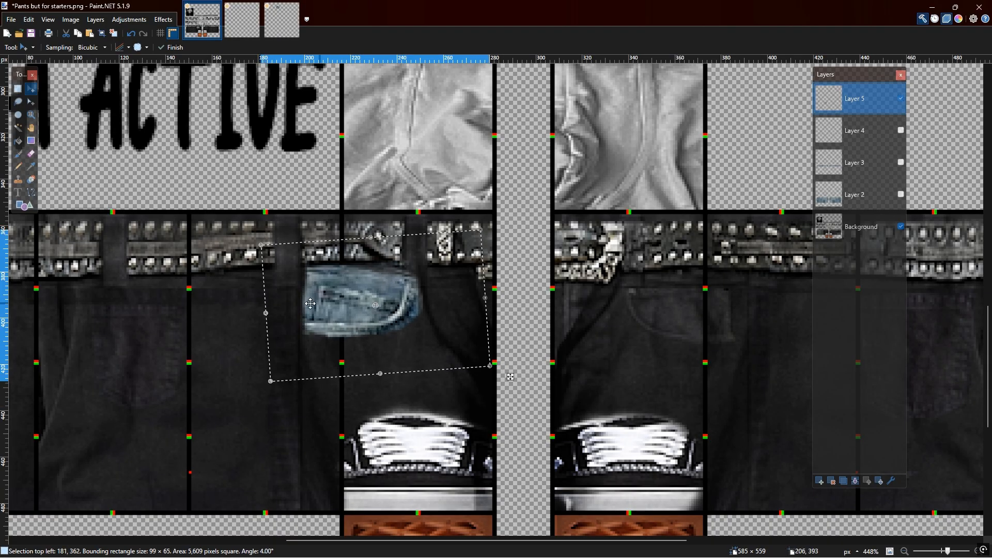
pyautogui.moveTo(269, 314); pyautogui.dragTo(261, 315)
pyautogui.moveTo(370, 238)
pyautogui.mouseDown()
pyautogui.moveTo(372, 262)
pyautogui.moveTo(370, 254)
pyautogui.mouseUp()
pyautogui.moveTo(379, 375); pyautogui.dragTo(379, 386)
pyautogui.moveTo(384, 323); pyautogui.dragTo(385, 321)
# Place a mirrored copy of the pocket over the right leg strip's front pocket and resize its selection to 95 × 64 px.
pyautogui.scroll(-3, 460, 418)
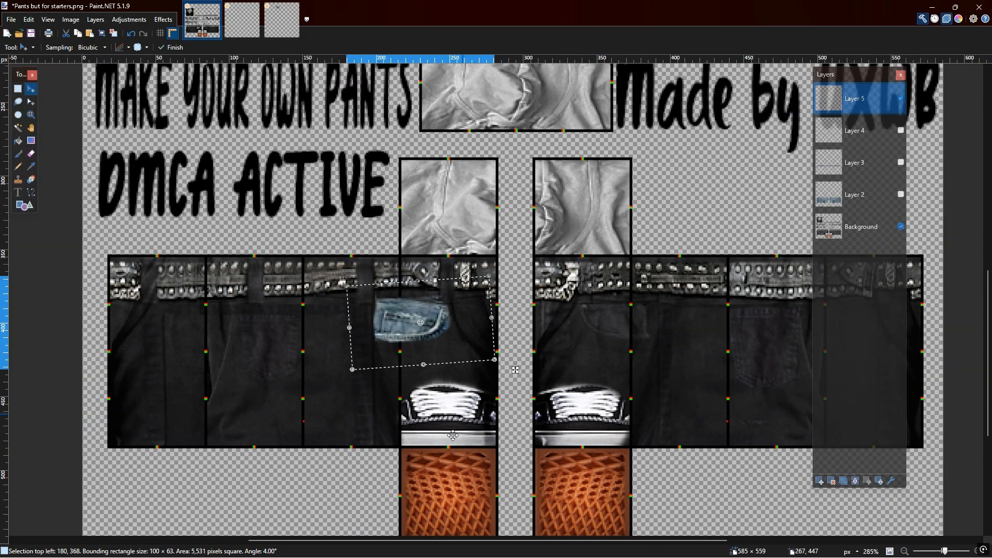
pyautogui.hscroll(3, 465, 541)
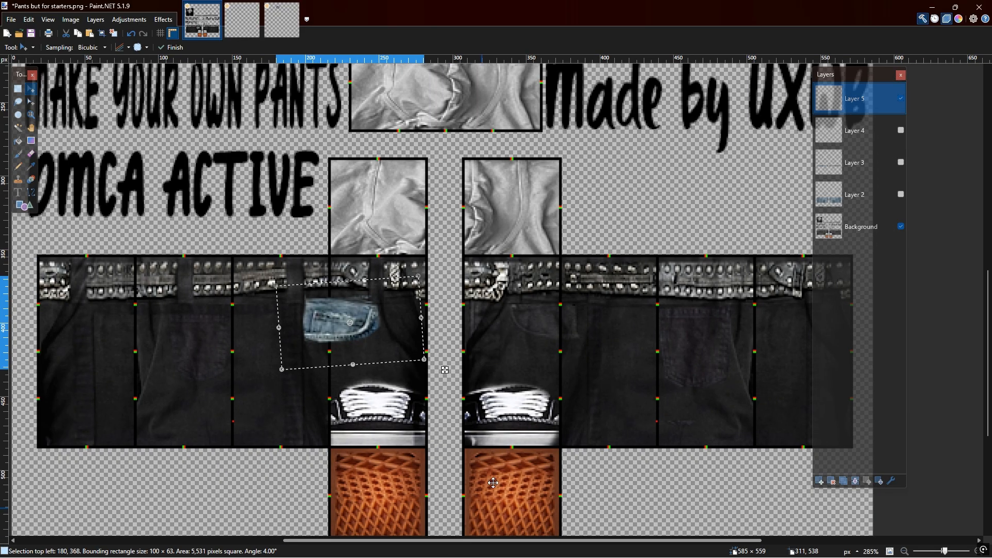
pyautogui.moveTo(361, 320)
pyautogui.mouseDown()
pyautogui.moveTo(635, 323)
pyautogui.moveTo(358, 324)
pyautogui.mouseUp()
pyautogui.moveTo(448, 318); pyautogui.dragTo(467, 325)
pyautogui.moveTo(542, 371)
pyautogui.mouseDown()
pyautogui.moveTo(549, 358)
pyautogui.moveTo(552, 369)
pyautogui.mouseUp()
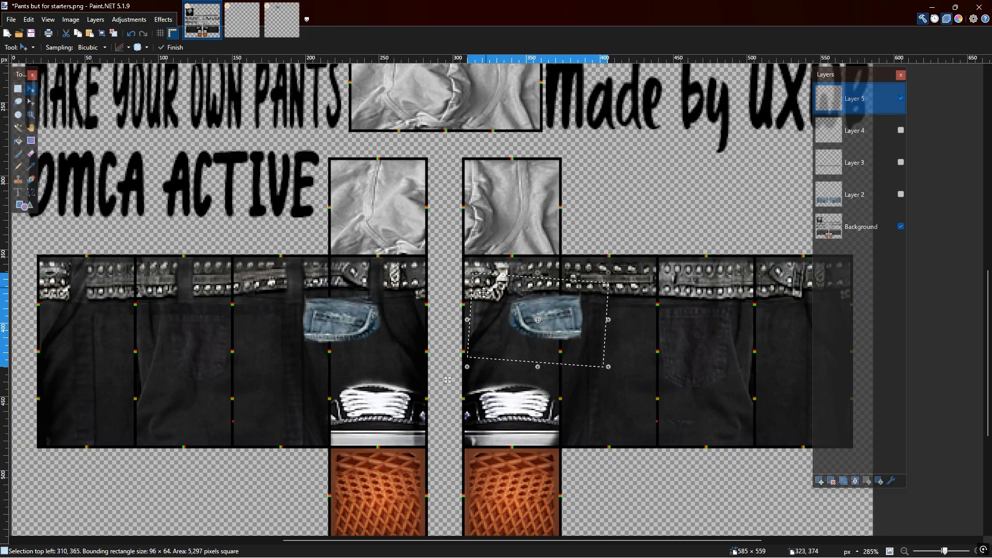
pyautogui.moveTo(468, 322); pyautogui.dragTo(475, 322)
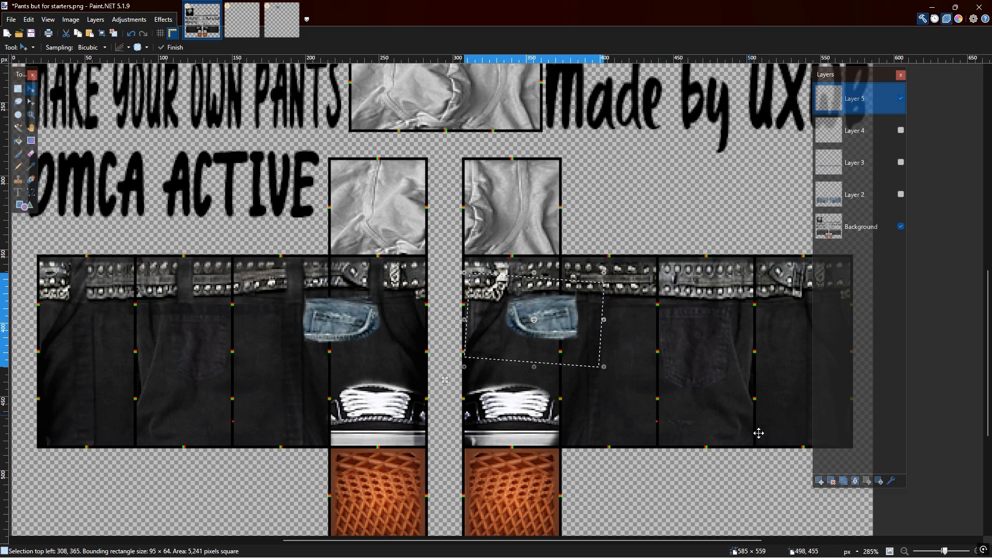
# Switch to the back-view jeans image, show its Background layer and keep Layer 2 hidden.
pyautogui.click(282, 19)
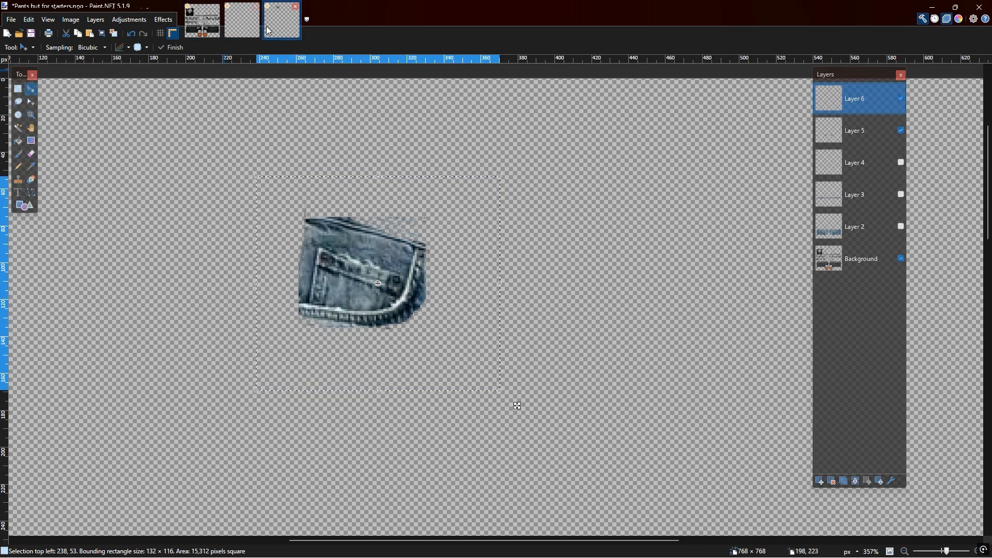
pyautogui.click(901, 99)
pyautogui.click(242, 20)
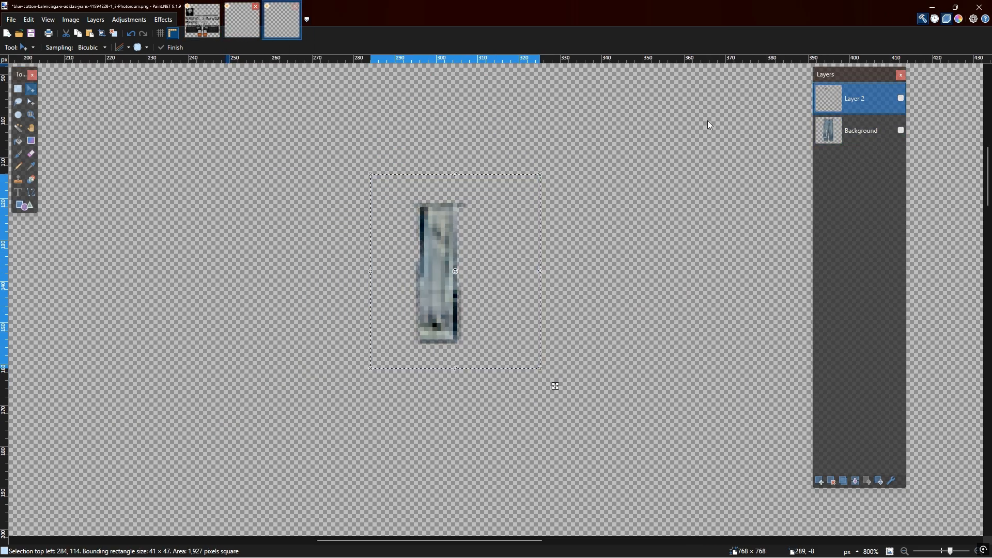
pyautogui.click(901, 131)
pyautogui.click(901, 98)
pyautogui.keyDown('ctrl'); pyautogui.scroll(-5, 554, 381); pyautogui.keyUp('ctrl')
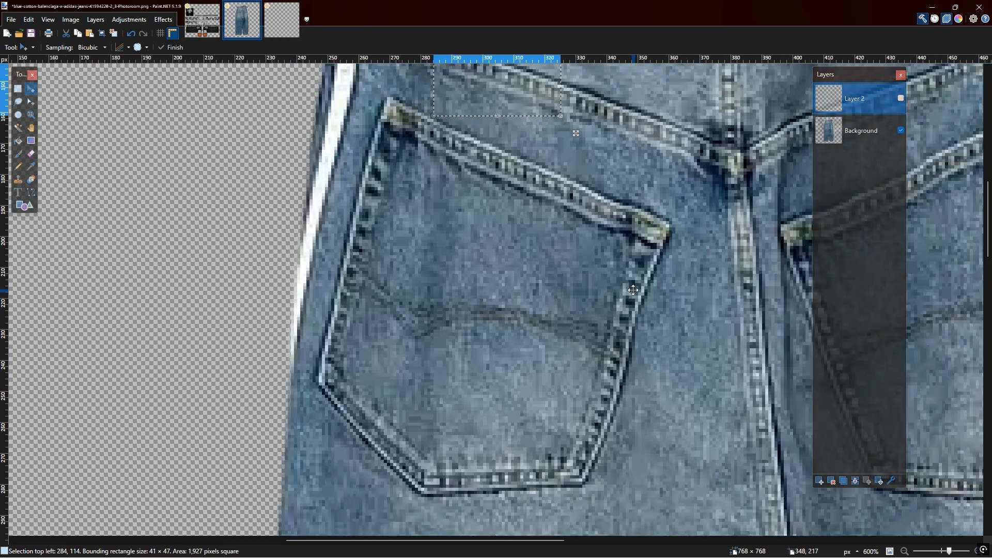
pyautogui.moveTo(523, 540); pyautogui.dragTo(621, 550)
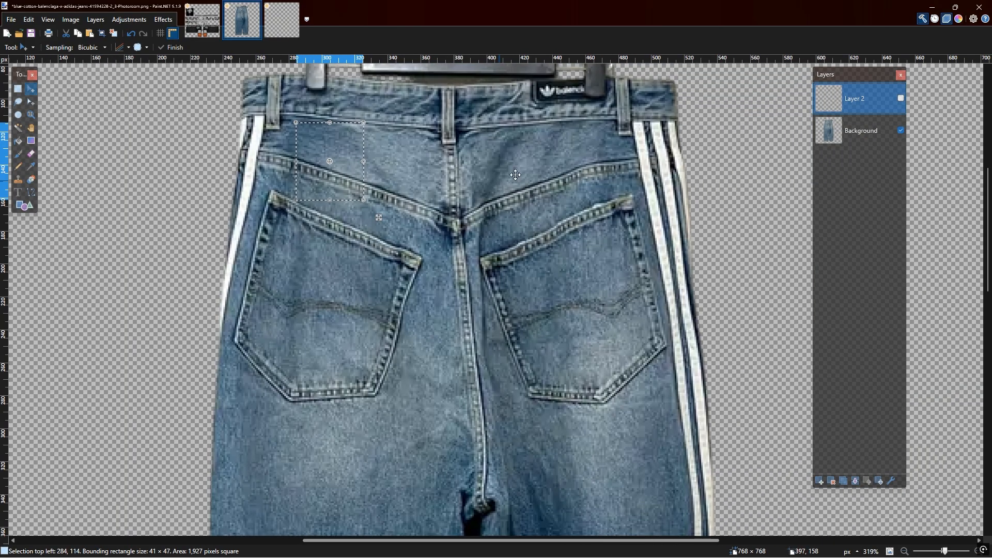
# Select a 144 × 201 px area around the jeans' left back pocket and add a new layer.
pyautogui.click(23, 47)
pyautogui.click(33, 63)
pyautogui.moveTo(222, 138); pyautogui.dragTo(458, 465)
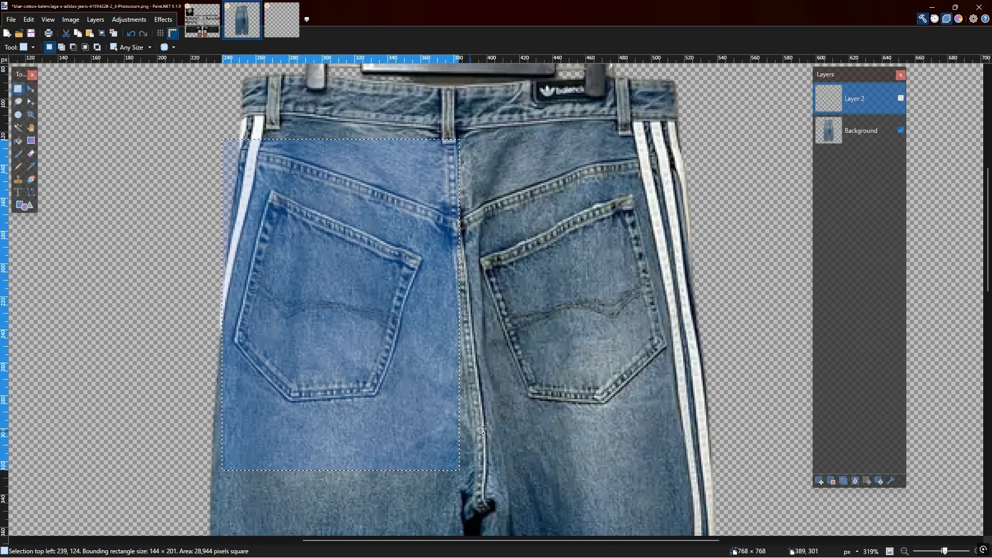
pyautogui.click(821, 481)
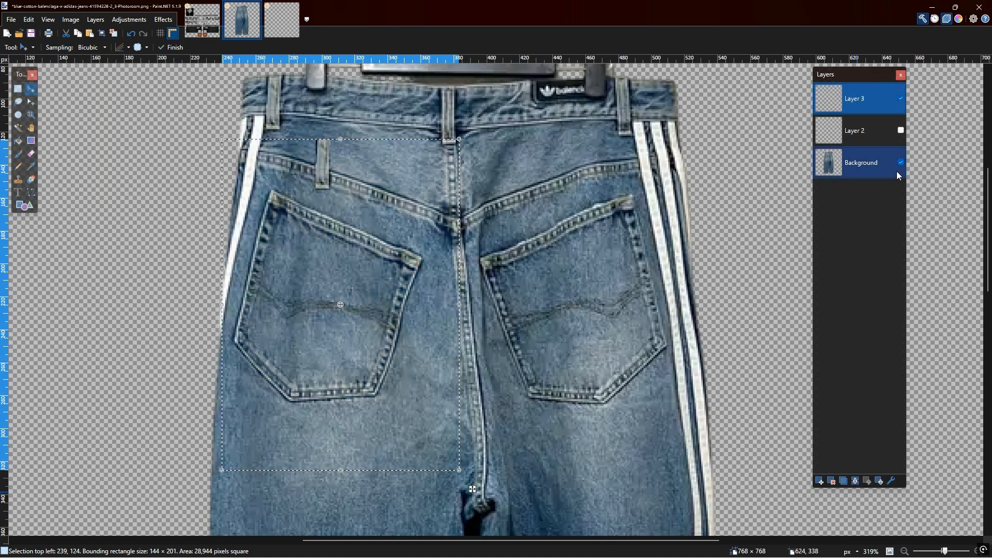
pyautogui.press('m')
pyautogui.click(901, 162)
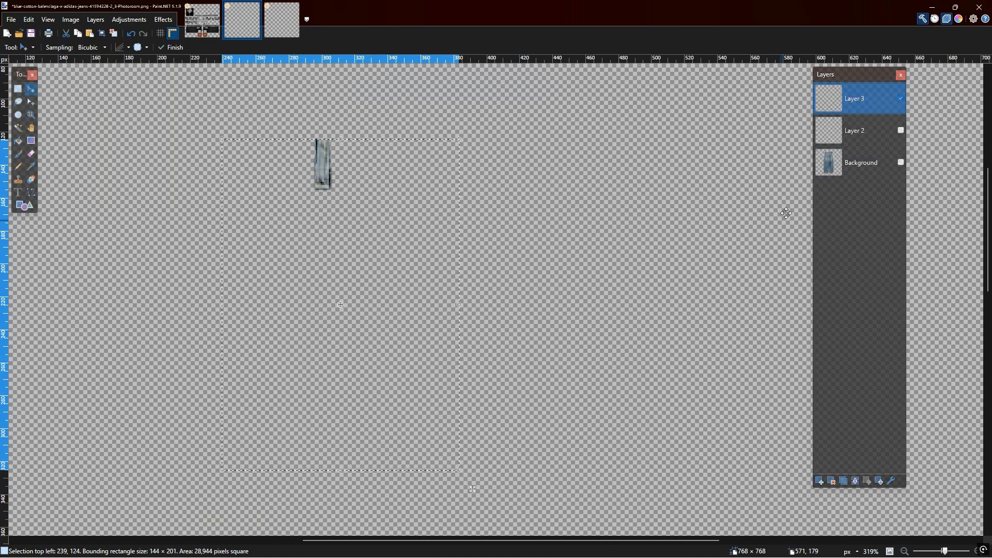
pyautogui.click(834, 169)
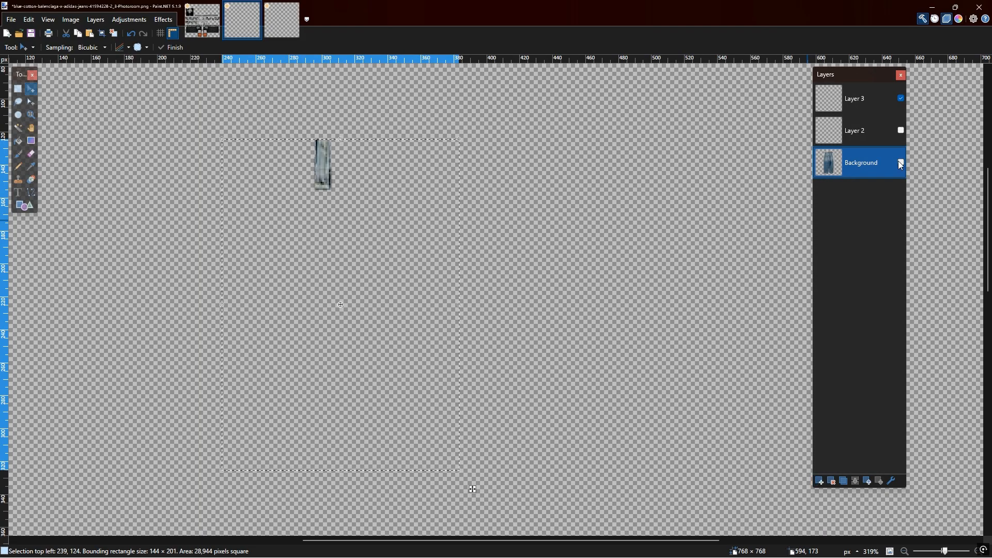
pyautogui.click(901, 162)
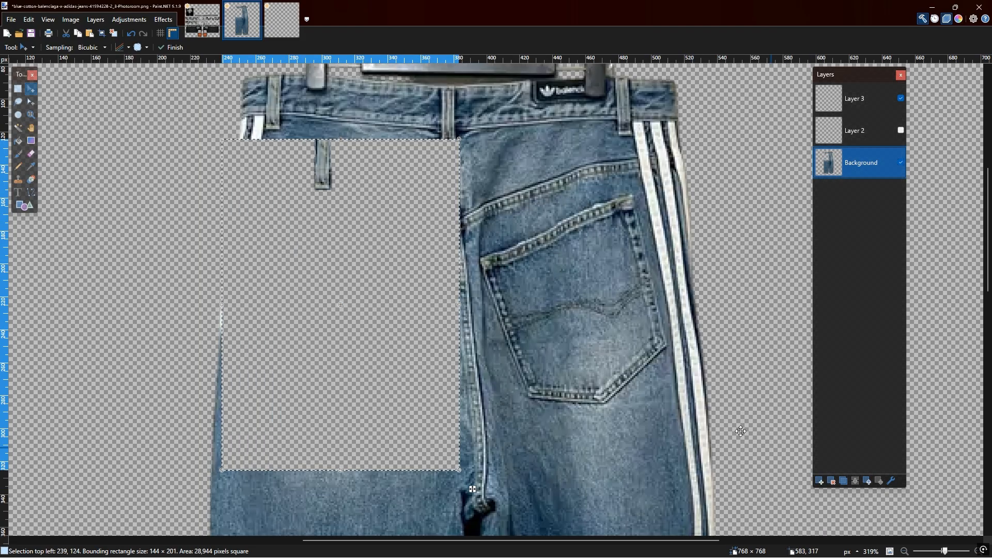
pyautogui.click(133, 33)
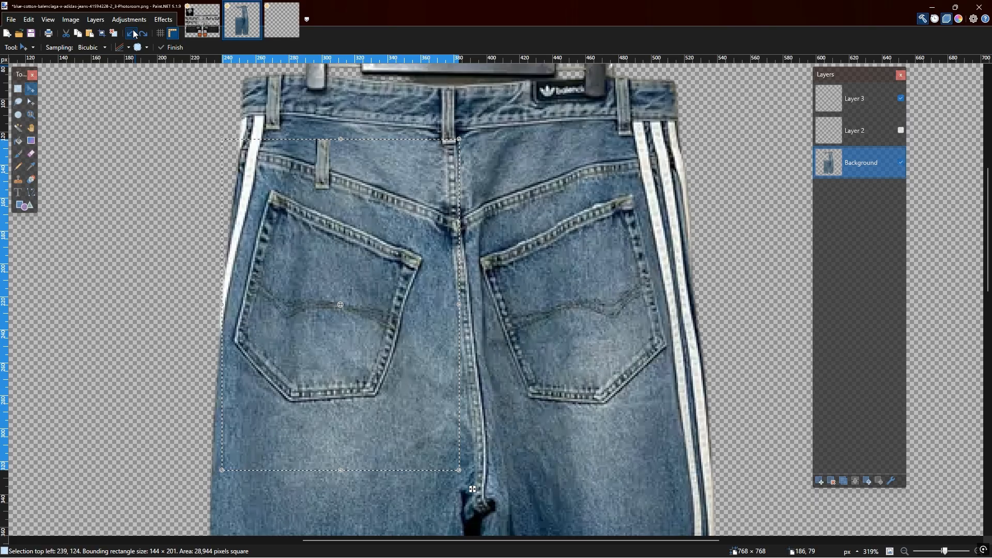
pyautogui.click(133, 34)
pyautogui.click(133, 34)
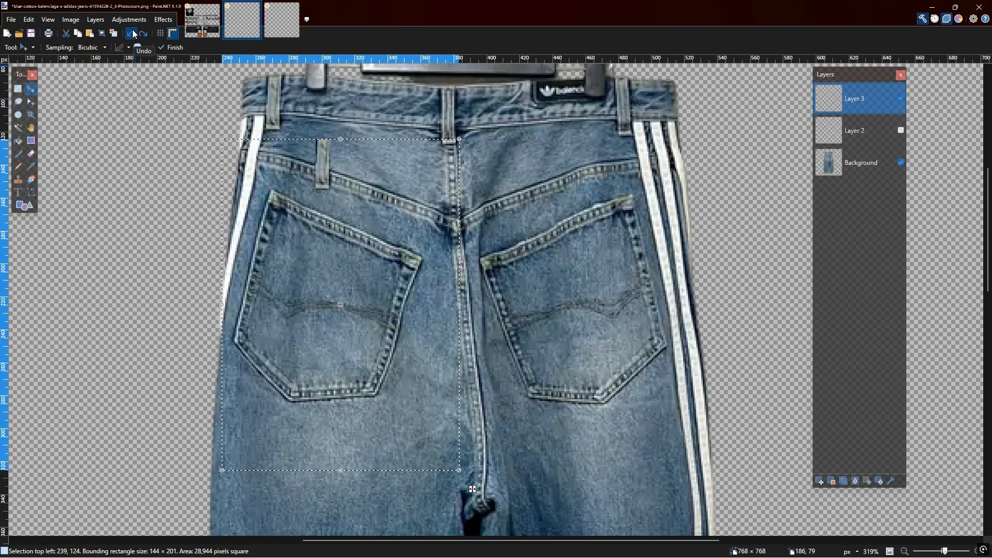
# Copy the selected pocket area from Background into Layer 3, hide Background, and move the copy to 283, 142.
pyautogui.click(858, 166)
pyautogui.click(877, 97)
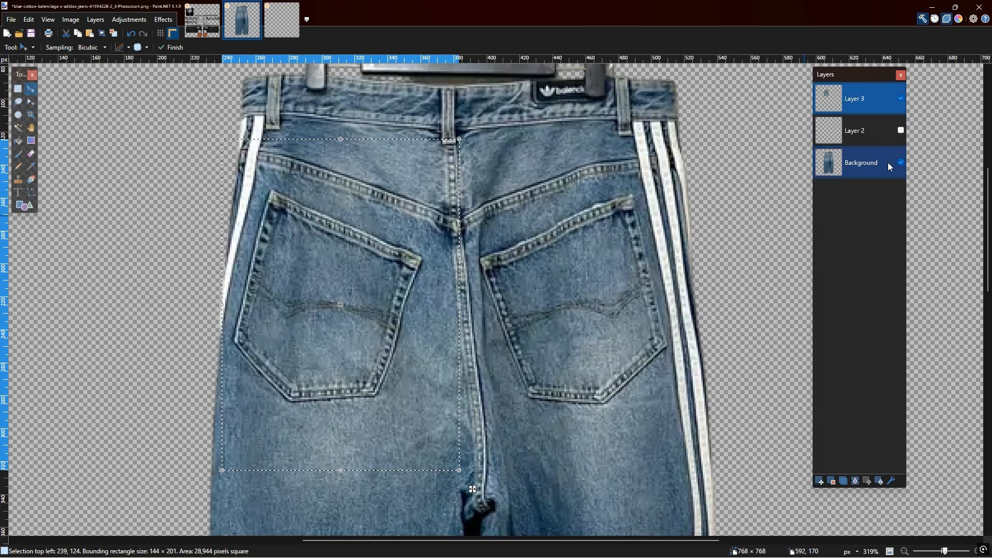
pyautogui.click(901, 162)
pyautogui.moveTo(387, 254); pyautogui.dragTo(460, 282)
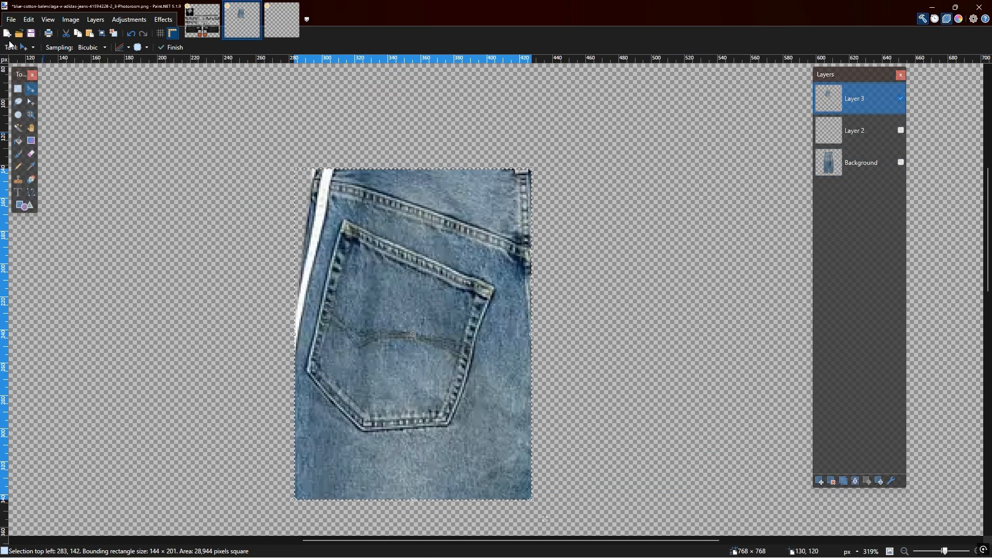
# Erase the denim below the back pocket on Layer 3 with a size 40 eraser.
pyautogui.click(24, 47)
pyautogui.click(29, 196)
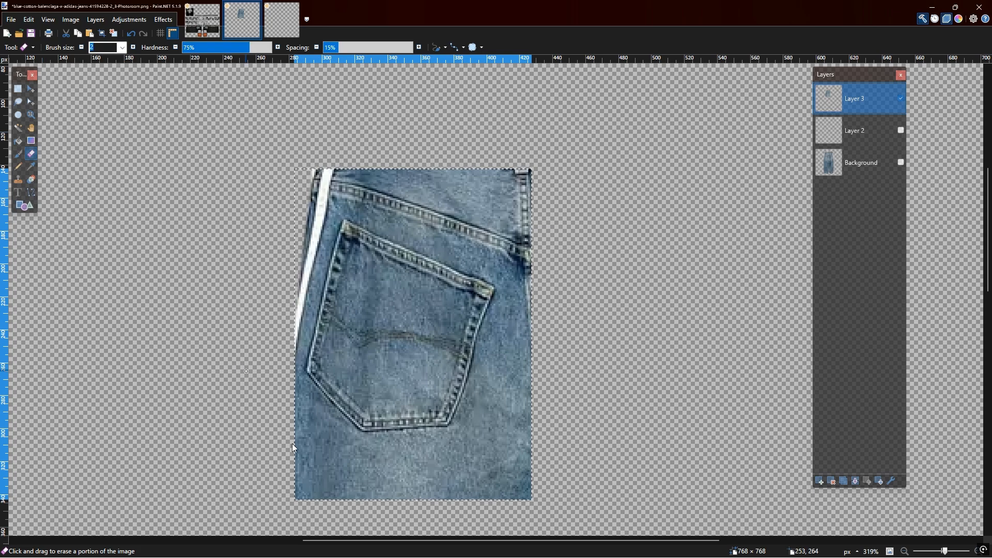
pyautogui.scroll(1, 306, 464)
pyautogui.click(122, 48)
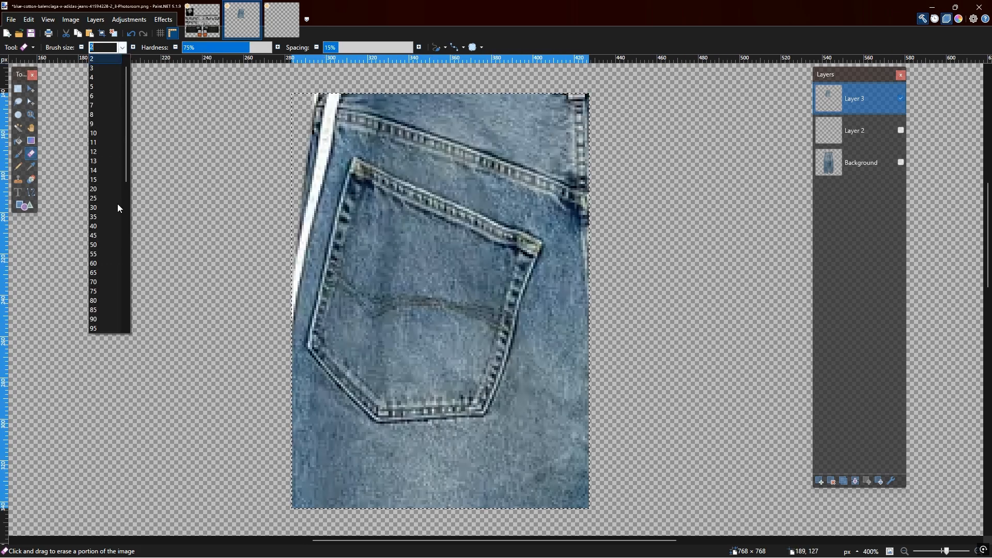
pyautogui.click(121, 229)
pyautogui.scroll(-3, 269, 305)
pyautogui.moveTo(339, 310); pyautogui.dragTo(305, 269)
pyautogui.moveTo(417, 331)
pyautogui.mouseDown()
pyautogui.moveTo(306, 297)
pyautogui.moveTo(543, 296)
pyautogui.moveTo(430, 292)
pyautogui.moveTo(358, 275)
pyautogui.moveTo(290, 217)
pyautogui.mouseUp()
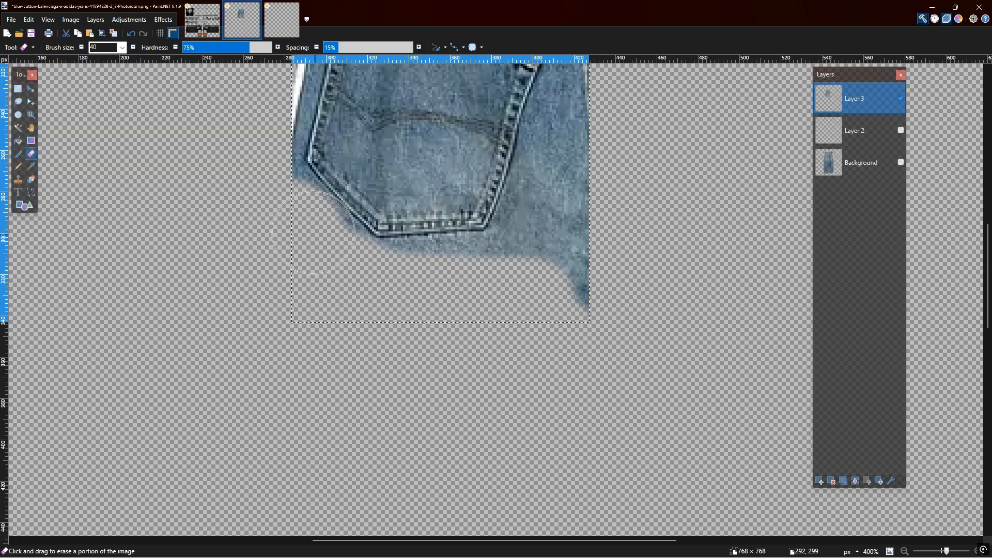
pyautogui.moveTo(457, 277)
pyautogui.mouseDown()
pyautogui.moveTo(614, 288)
pyautogui.moveTo(544, 282)
pyautogui.moveTo(540, 238)
pyautogui.moveTo(570, 247)
pyautogui.moveTo(595, 279)
pyautogui.moveTo(595, 257)
pyautogui.moveTo(562, 223)
pyautogui.moveTo(300, 221)
pyautogui.moveTo(481, 269)
pyautogui.moveTo(521, 287)
pyautogui.moveTo(556, 325)
pyautogui.moveTo(342, 259)
pyautogui.moveTo(303, 282)
pyautogui.mouseUp()
# Erase the remaining denim above and along both sides of the back pocket.
pyautogui.scroll(2, 548, 243)
pyautogui.scroll(2, 596, 282)
pyautogui.scroll(1, 594, 281)
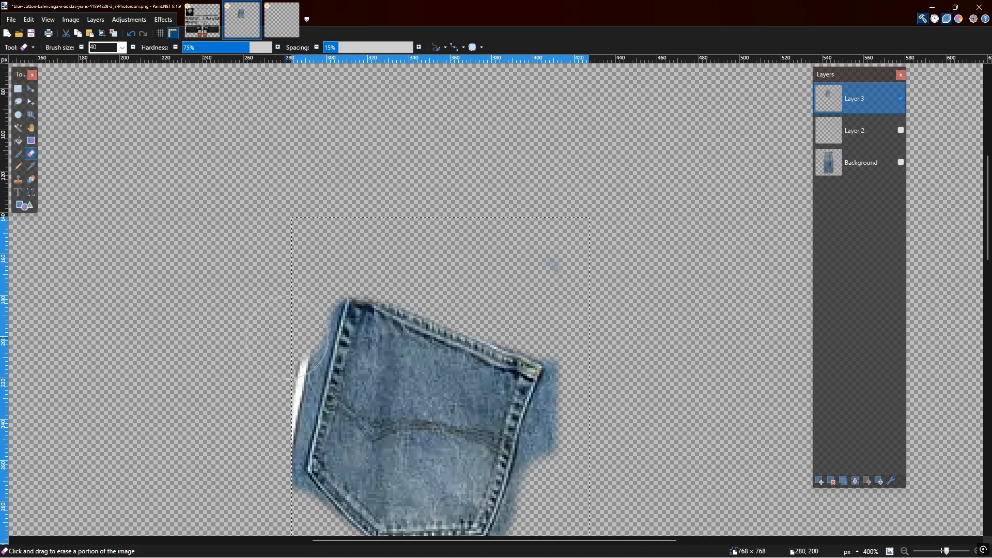
pyautogui.moveTo(287, 334); pyautogui.dragTo(283, 362)
pyautogui.scroll(-2, 282, 358)
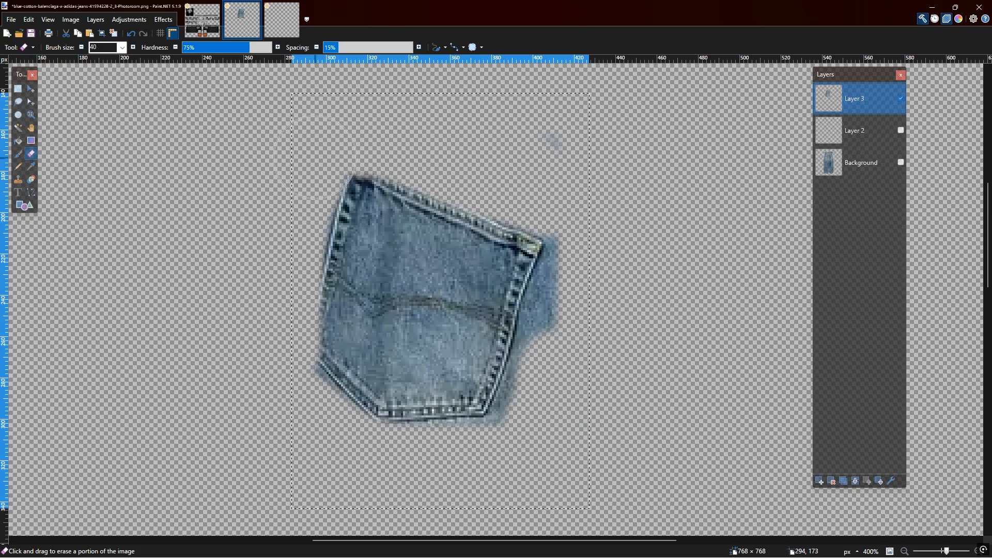
pyautogui.moveTo(581, 281)
pyautogui.mouseDown()
pyautogui.moveTo(575, 325)
pyautogui.moveTo(575, 256)
pyautogui.moveTo(539, 403)
pyautogui.mouseUp()
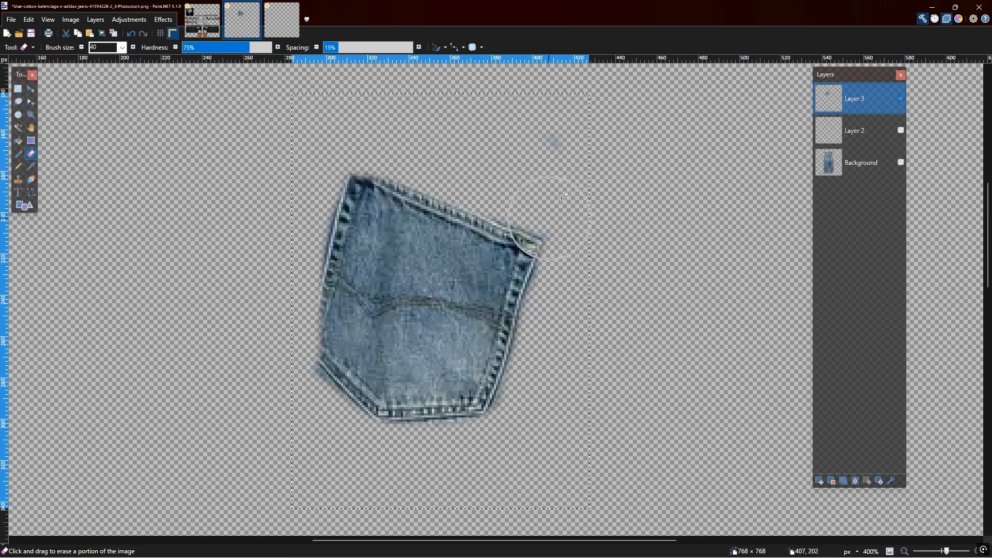
# Select and copy a 130 × 179 px area around the cleaned back pocket.
pyautogui.scroll(-3, 328, 144)
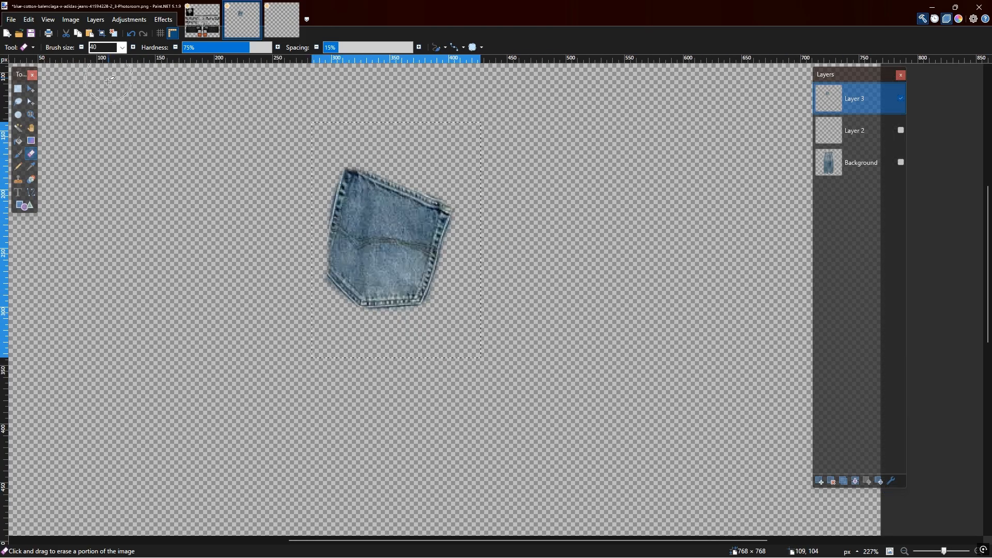
pyautogui.click(25, 48)
pyautogui.click(22, 61)
pyautogui.moveTo(323, 139)
pyautogui.mouseDown()
pyautogui.moveTo(346, 199)
pyautogui.moveTo(475, 348)
pyautogui.mouseUp()
# In the pants template, hide Layer 5 and Layer 6 and remove the extra Layer 7.
pyautogui.click(208, 34)
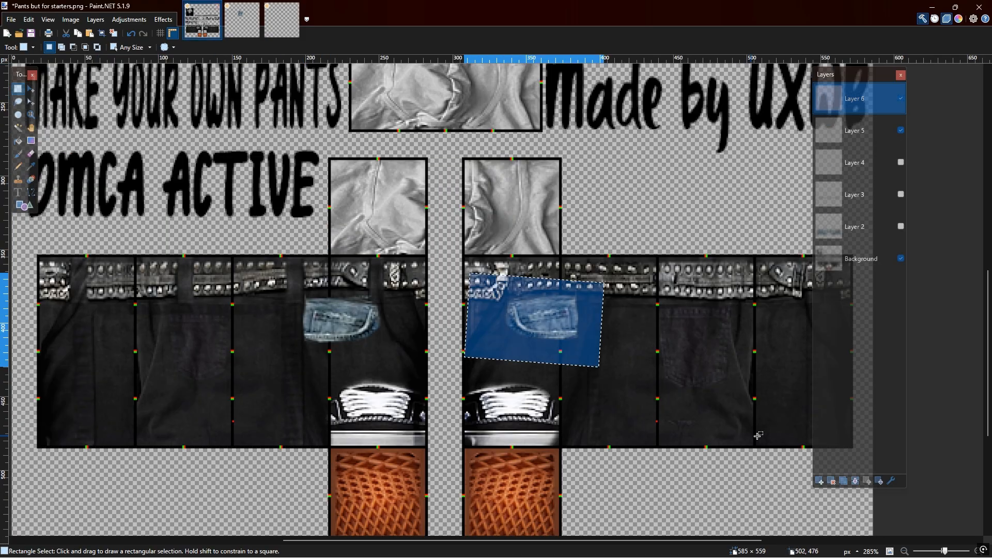
pyautogui.click(818, 482)
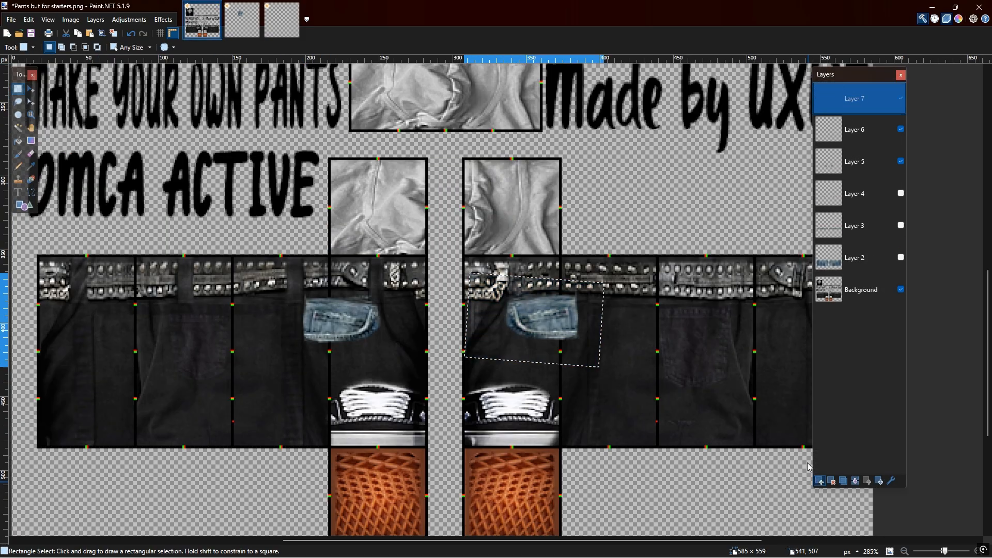
pyautogui.click(901, 163)
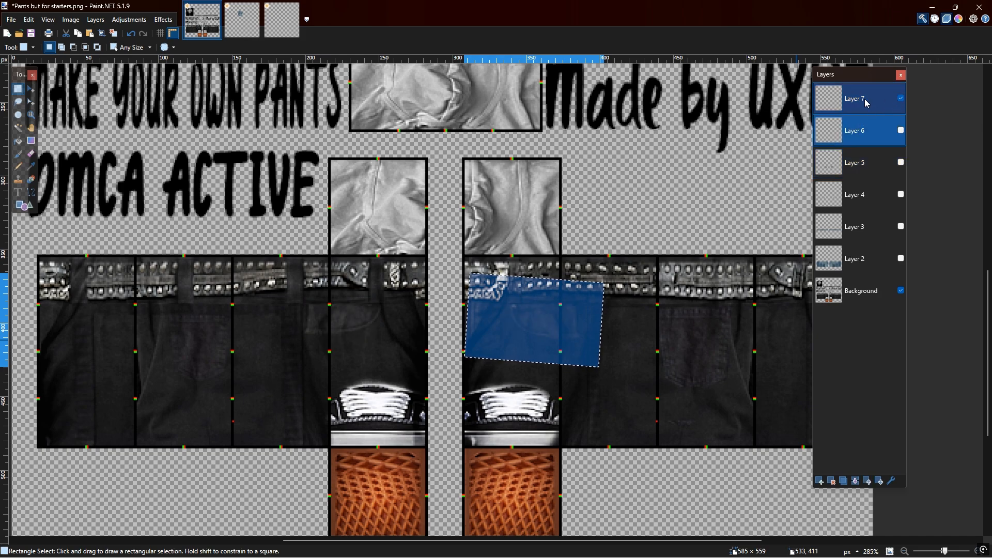
pyautogui.click(832, 481)
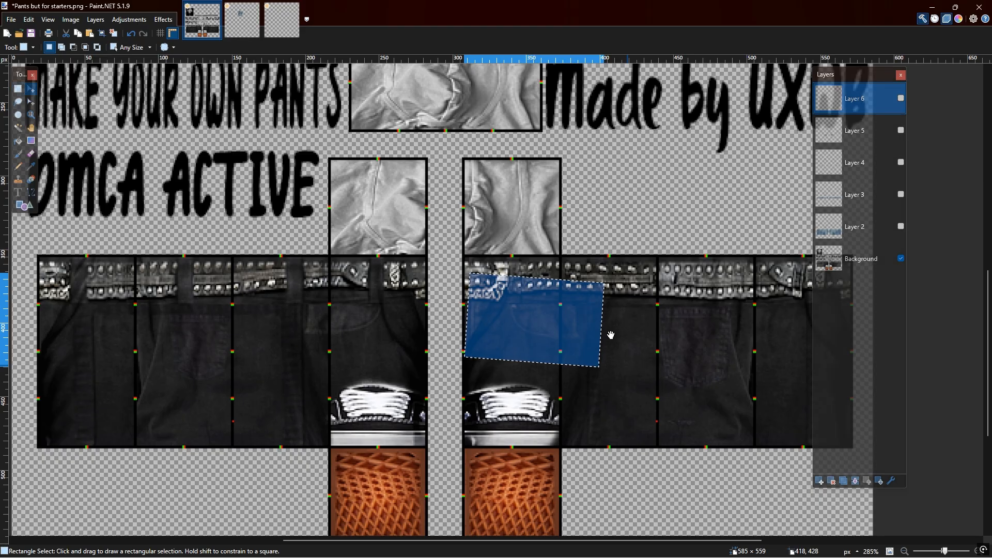
pyautogui.hotkey('ctrl', 'v')
pyautogui.scroll(-3, 536, 257)
pyautogui.scroll(-2, 530, 194)
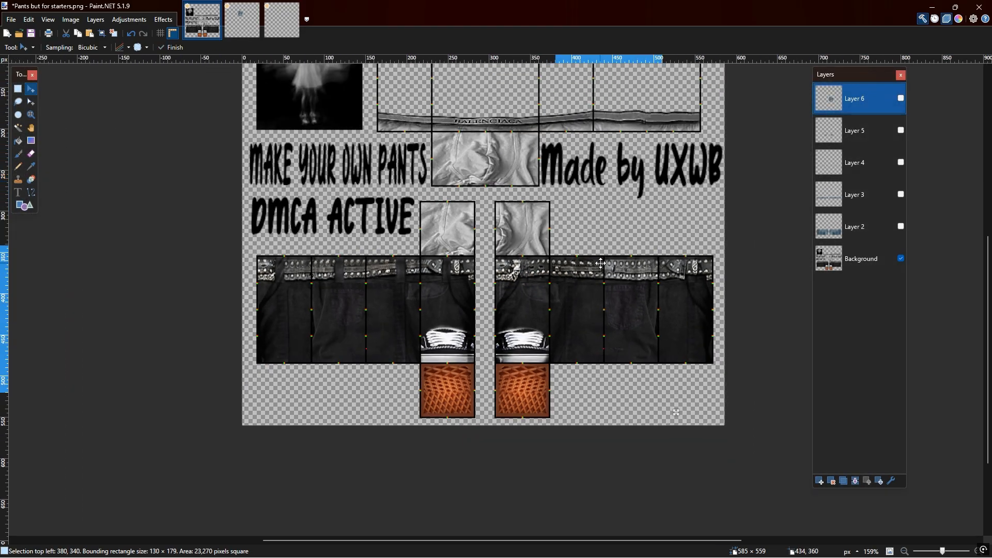
pyautogui.click(130, 34)
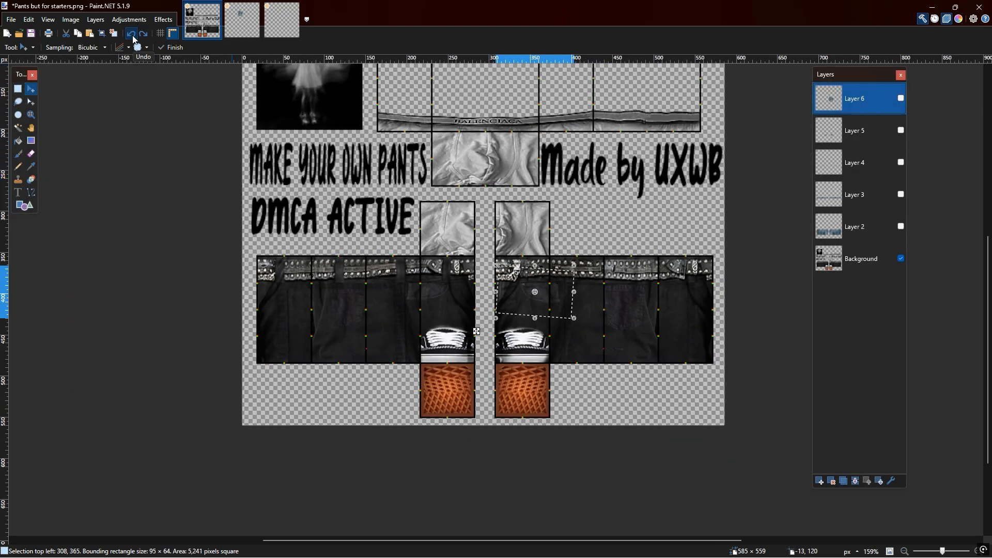
pyautogui.click(242, 20)
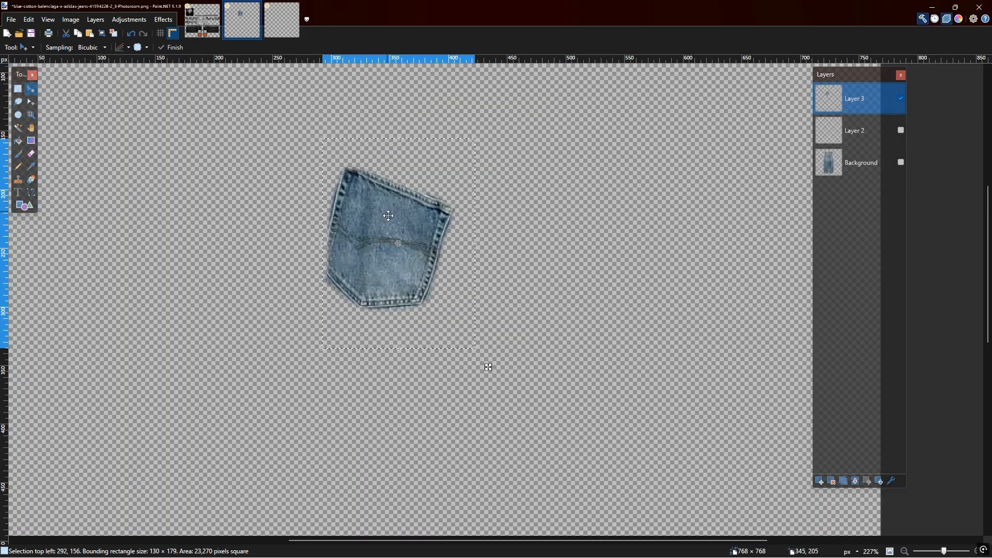
pyautogui.hotkey('ctrl', 'shift', 'Tab')
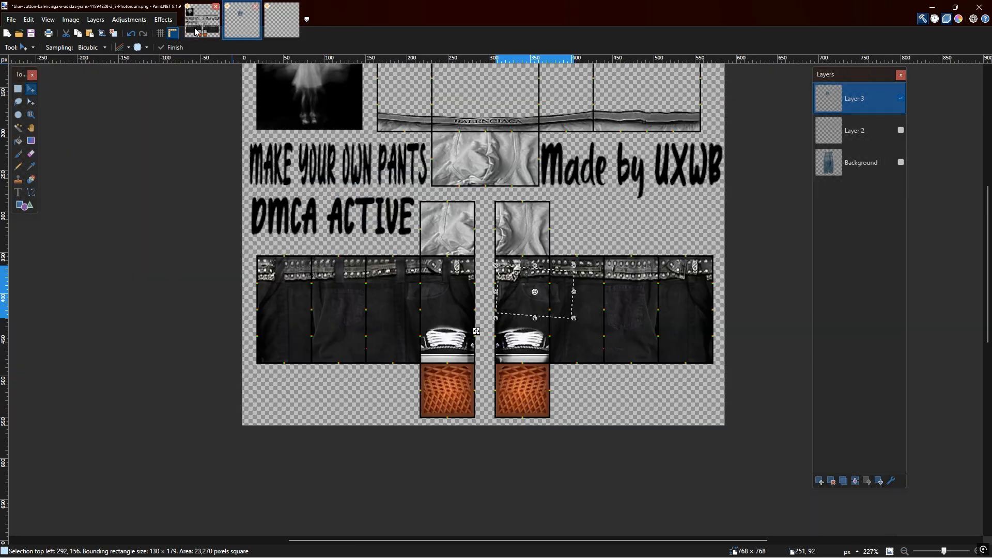
# Paste the back pocket onto the visible Layer 6, move it onto the right leg strip and rotate it 17.01°.
pyautogui.hotkey('ctrl', 'v')
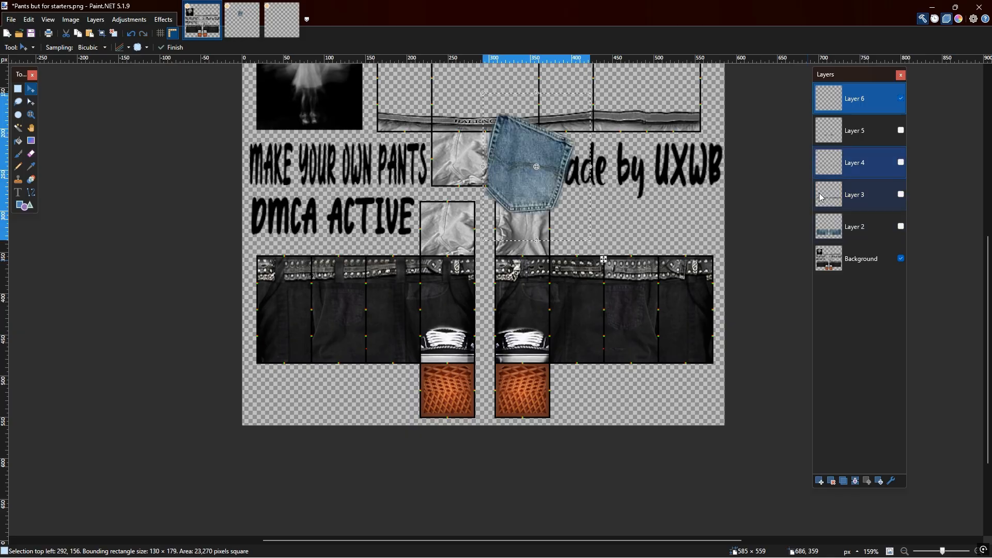
pyautogui.moveTo(543, 187); pyautogui.dragTo(637, 291)
pyautogui.moveTo(627, 384); pyautogui.dragTo(658, 394)
pyautogui.moveTo(621, 274); pyautogui.dragTo(600, 347)
pyautogui.scroll(2, 605, 346)
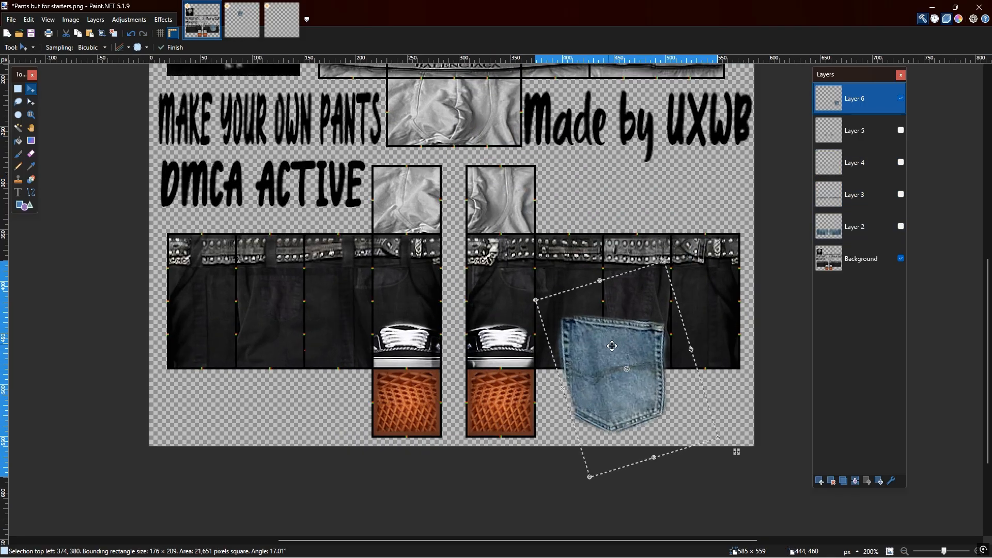
# Shrink the pocket selection to 91 × 106 px and fit it over the right leg strip's back pocket.
pyautogui.moveTo(498, 280); pyautogui.dragTo(622, 363)
pyautogui.moveTo(672, 400); pyautogui.dragTo(627, 266)
pyautogui.moveTo(671, 362); pyautogui.dragTo(667, 338)
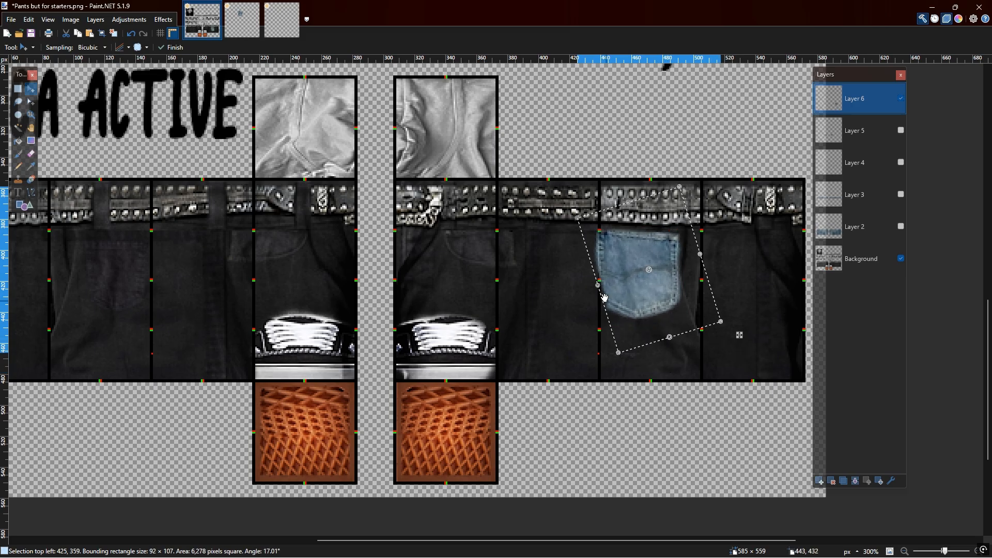
pyautogui.moveTo(617, 291); pyautogui.dragTo(601, 288)
pyautogui.moveTo(698, 256)
pyautogui.mouseDown()
pyautogui.moveTo(688, 259)
pyautogui.moveTo(698, 257)
pyautogui.mouseUp()
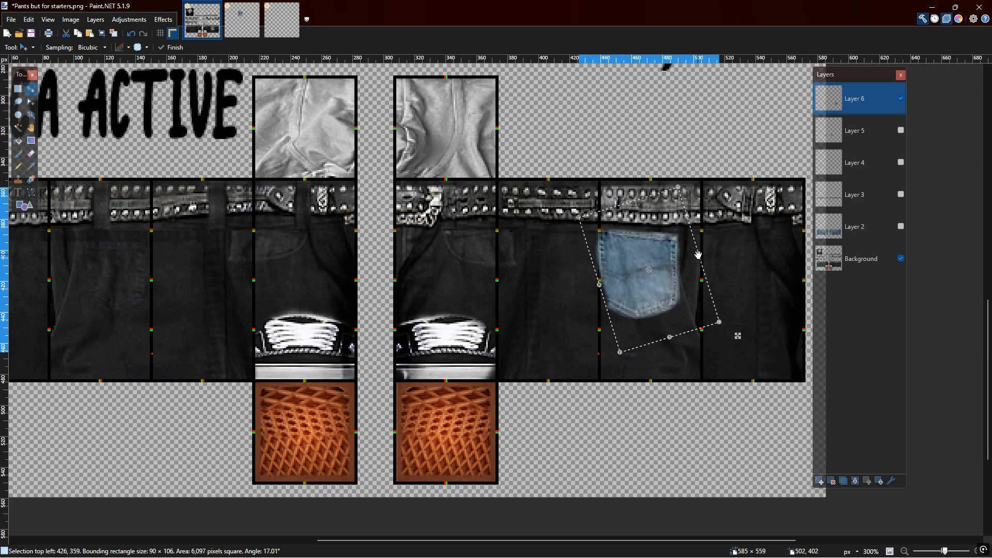
# Place a copy of the pocket over the left leg strip's back pocket and resize its selection to 75 × 92 px.
pyautogui.scroll(-2, 701, 255)
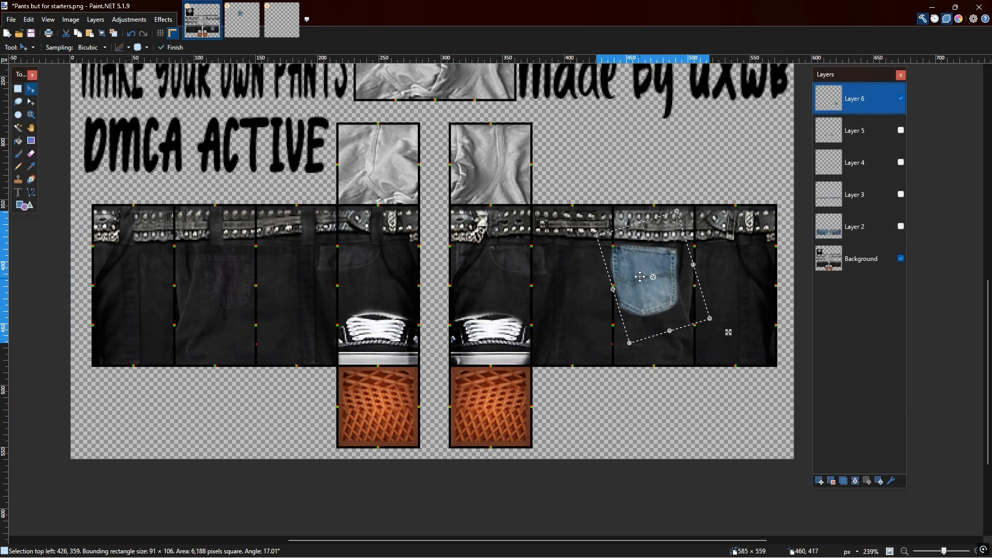
pyautogui.moveTo(637, 268); pyautogui.dragTo(219, 273)
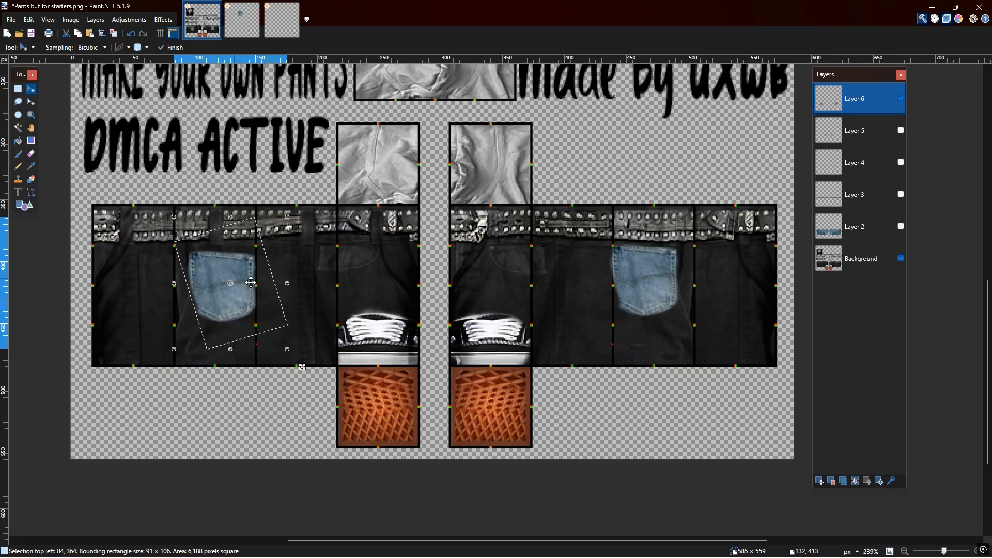
pyautogui.moveTo(288, 286); pyautogui.dragTo(282, 287)
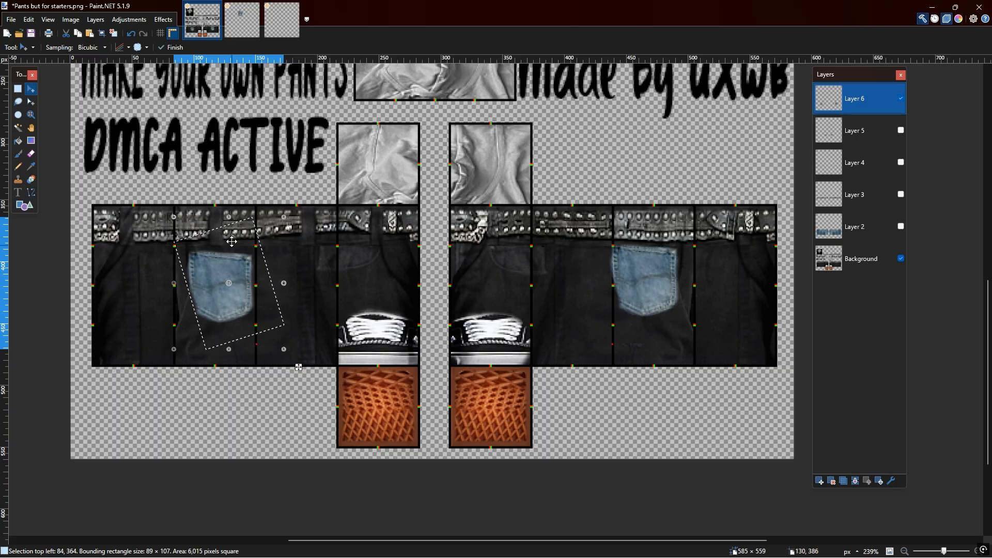
pyautogui.moveTo(227, 216); pyautogui.dragTo(237, 221)
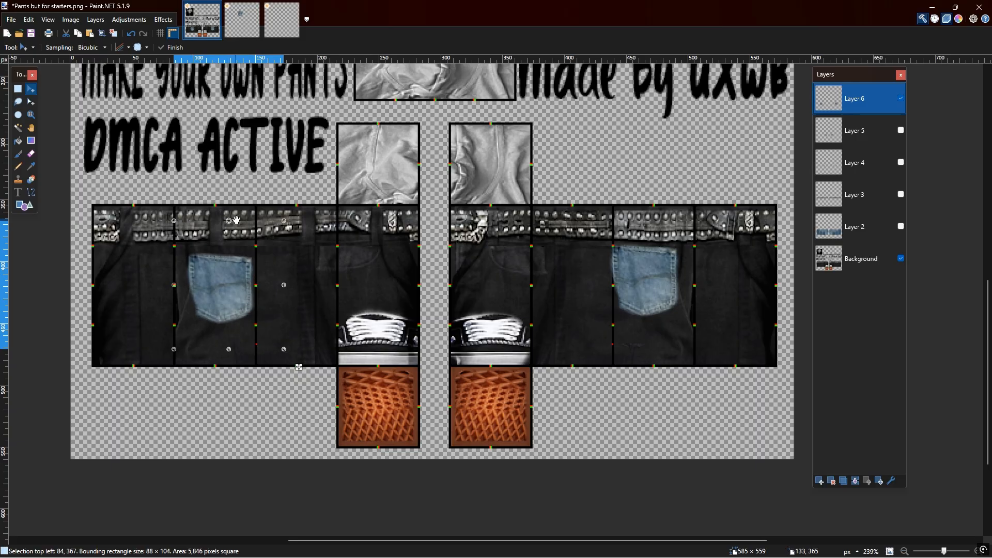
pyautogui.moveTo(174, 286); pyautogui.dragTo(205, 285)
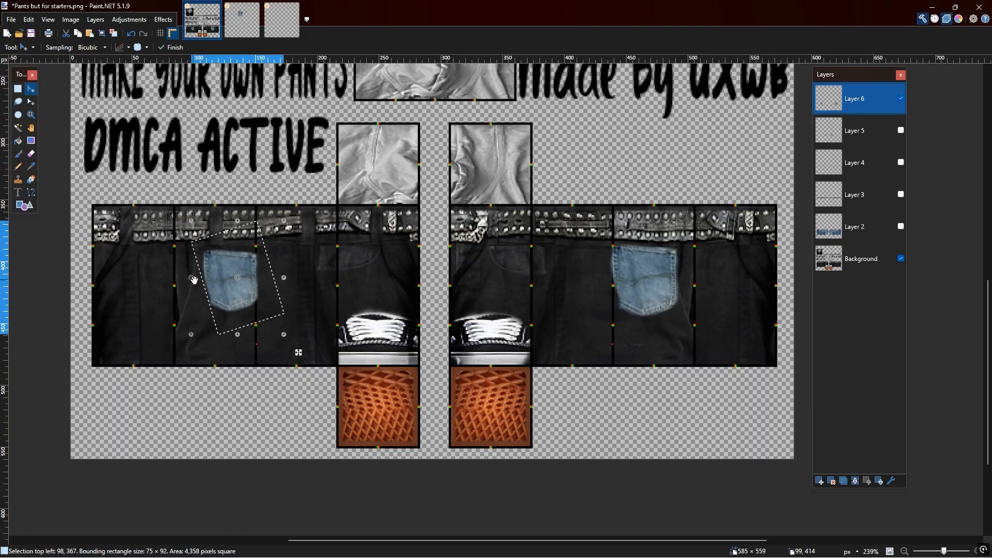
# Show Layers 2 through 5 to view the complete denim design over the pants template.
pyautogui.scroll(-1, 474, 331)
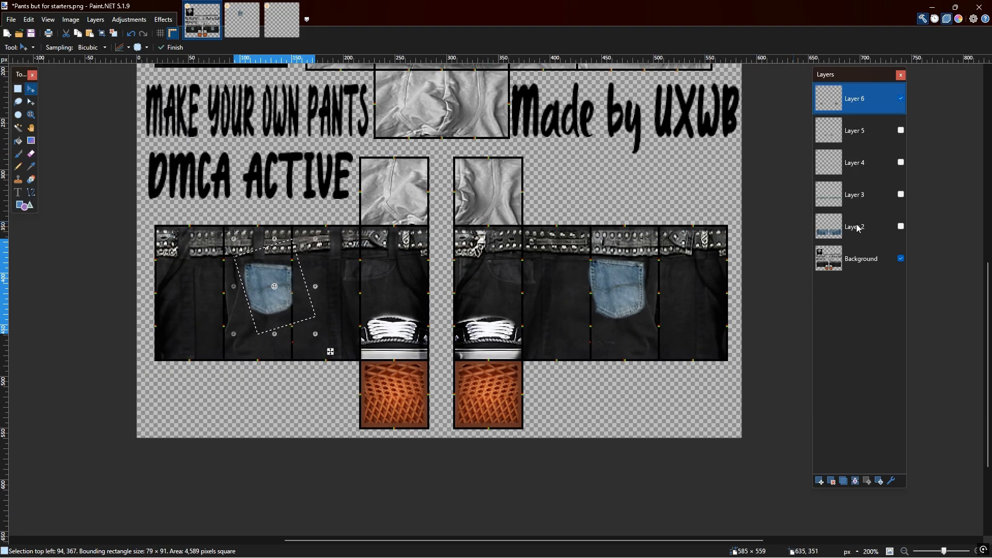
pyautogui.click(901, 226)
pyautogui.click(901, 194)
pyautogui.click(901, 163)
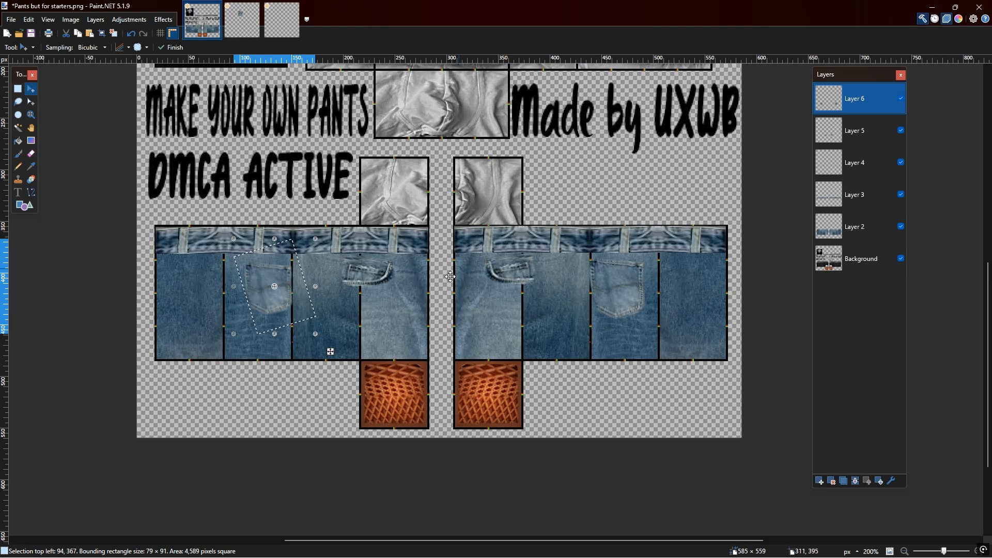
# Hide Layers 2 through 6, leaving only the Background of the pants template visible.
pyautogui.click(901, 226)
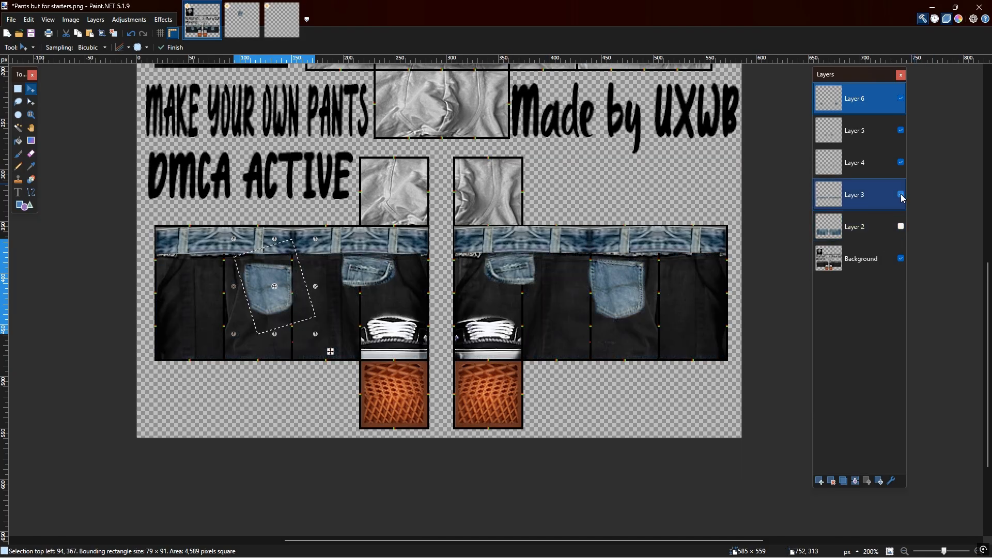
pyautogui.click(901, 195)
pyautogui.click(901, 163)
pyautogui.click(901, 130)
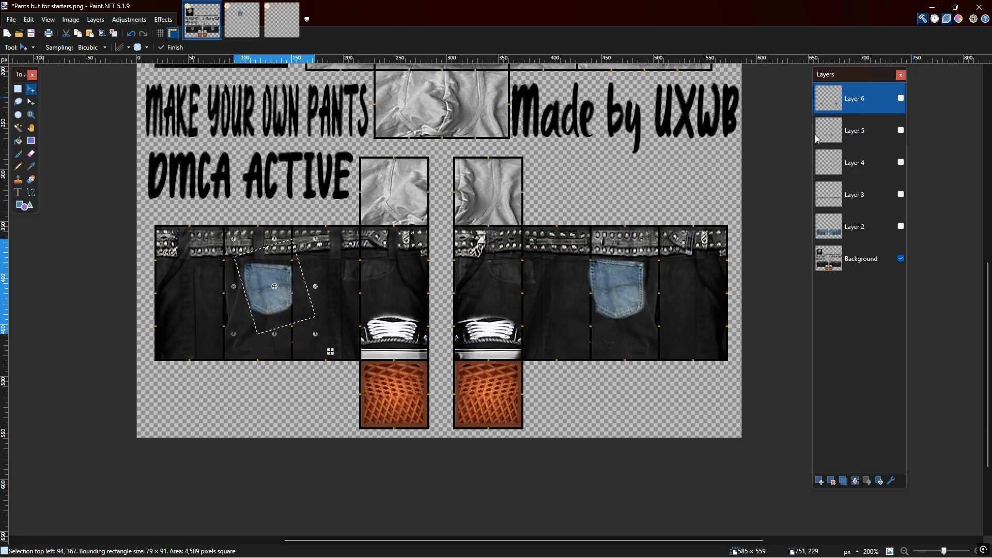
pyautogui.scroll(5, 557, 306)
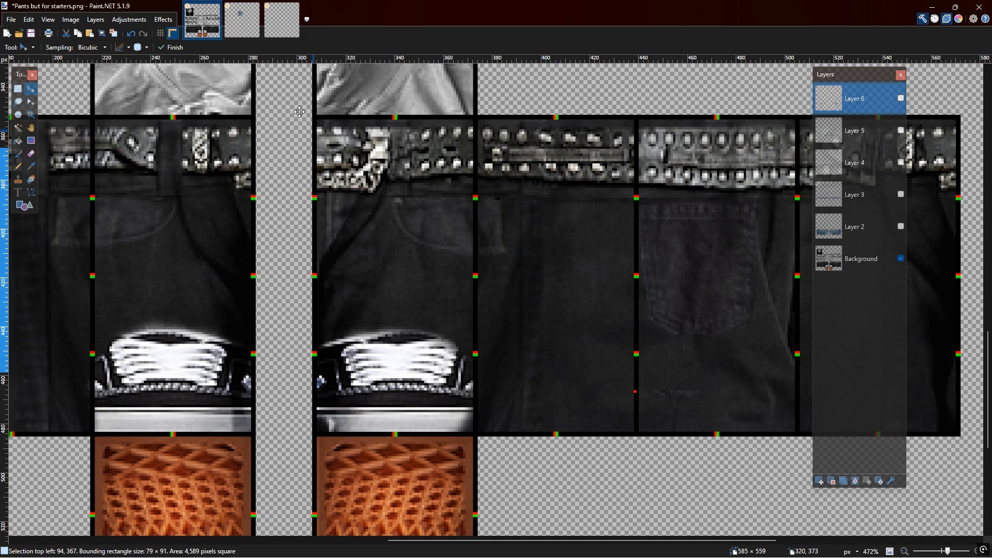
# Switch to the back-view jeans image and show its Background layer to look over the jeans.
pyautogui.click(242, 19)
pyautogui.click(901, 163)
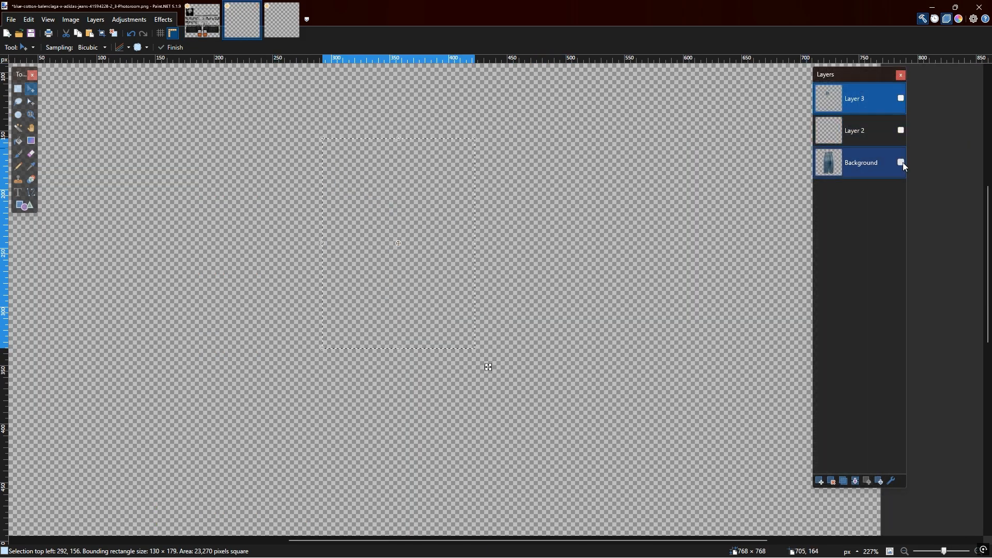
pyautogui.click(901, 162)
pyautogui.scroll(-3, 466, 233)
pyautogui.scroll(3, 465, 273)
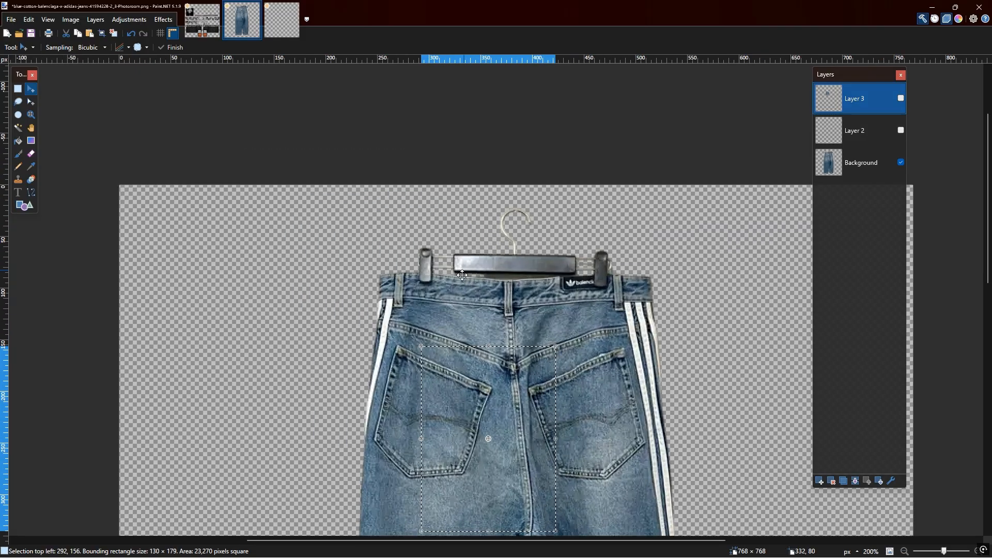
pyautogui.scroll(1, 465, 272)
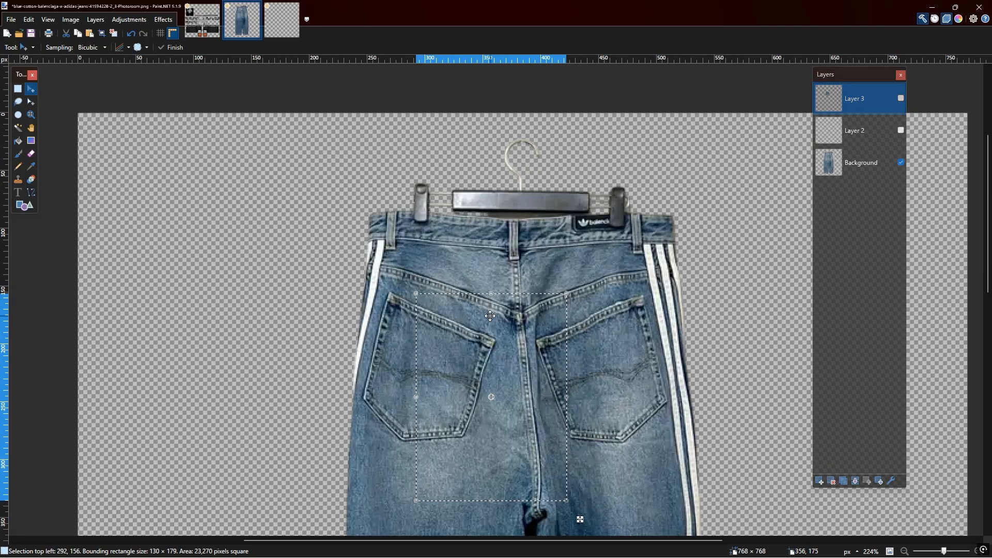
pyautogui.scroll(-1, 496, 310)
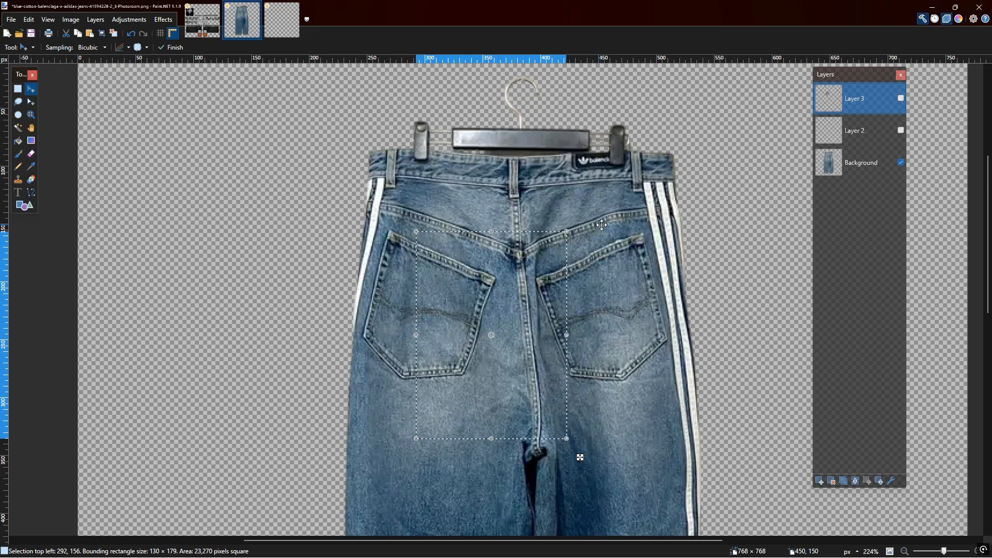
# Open the front-view jeans image, show Background and Layer 2, and look over the whole pair of jeans.
pyautogui.click(282, 20)
pyautogui.click(901, 131)
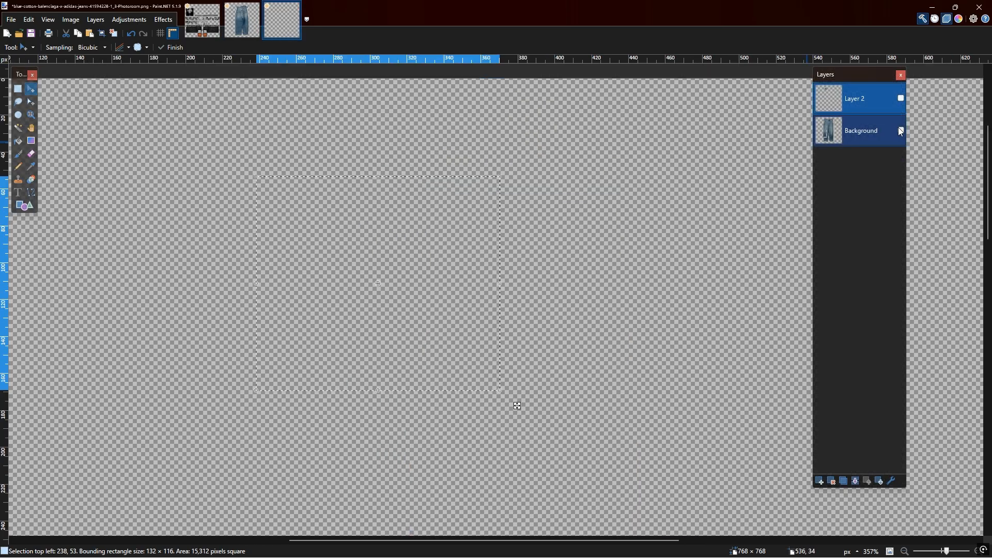
pyautogui.click(901, 99)
pyautogui.scroll(-5, 659, 176)
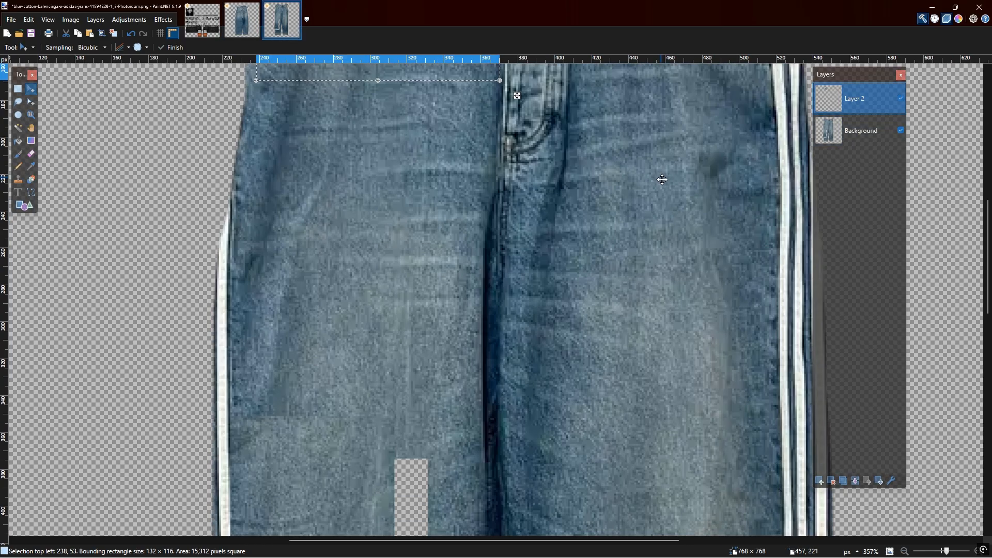
pyautogui.scroll(-3, 664, 176)
pyautogui.scroll(3, 665, 176)
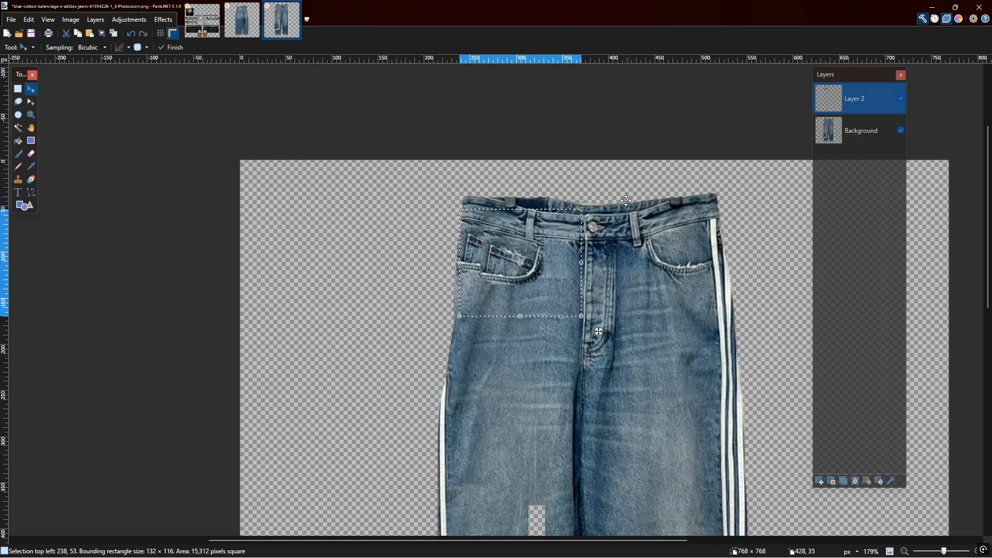
pyautogui.scroll(-8, 629, 198)
pyautogui.scroll(6, 596, 235)
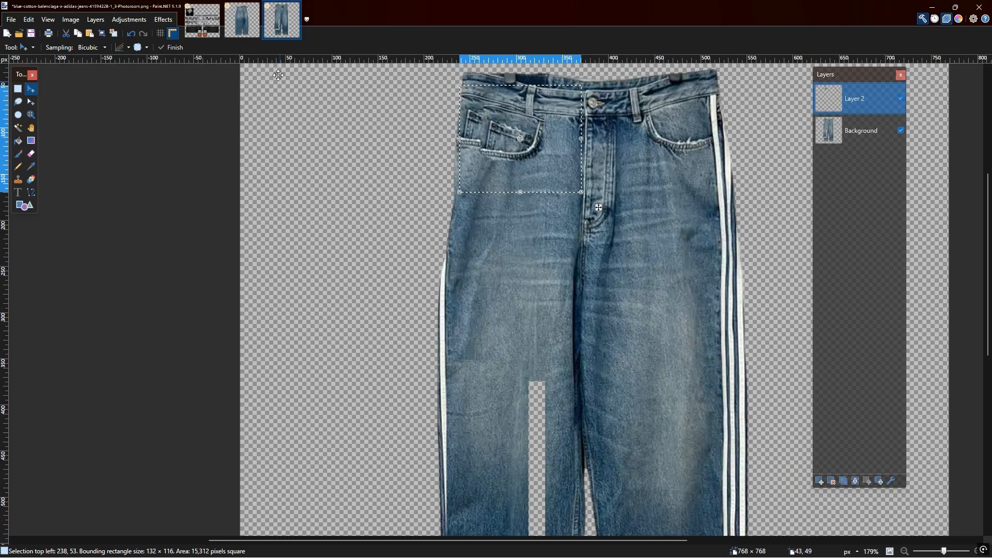
# Return to the back-view jeans image and delete Layer 3 and Layer 2, keeping only the Background.
pyautogui.click(247, 32)
pyautogui.scroll(4, 774, 175)
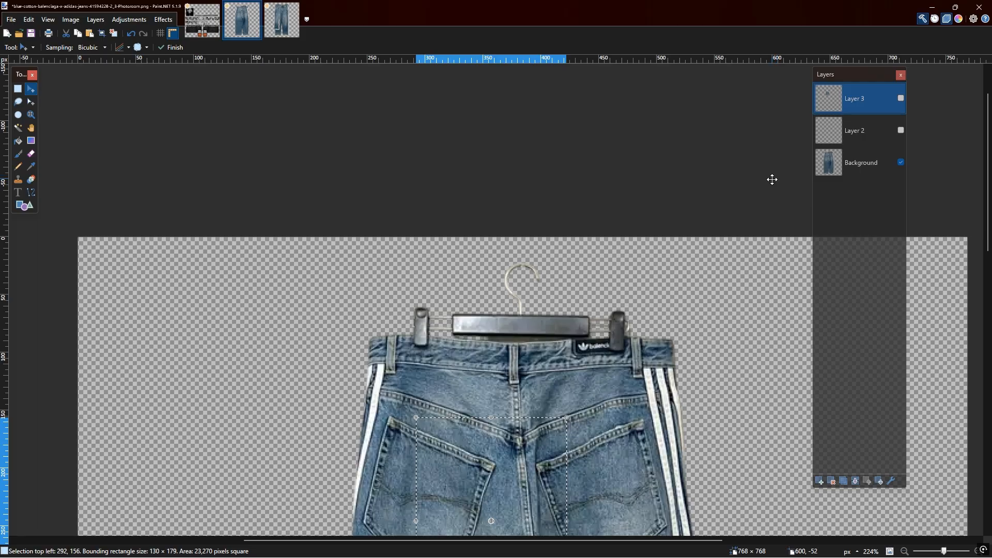
pyautogui.scroll(-3, 743, 228)
pyautogui.click(872, 159)
pyautogui.click(856, 125)
pyautogui.click(857, 102)
pyautogui.click(832, 482)
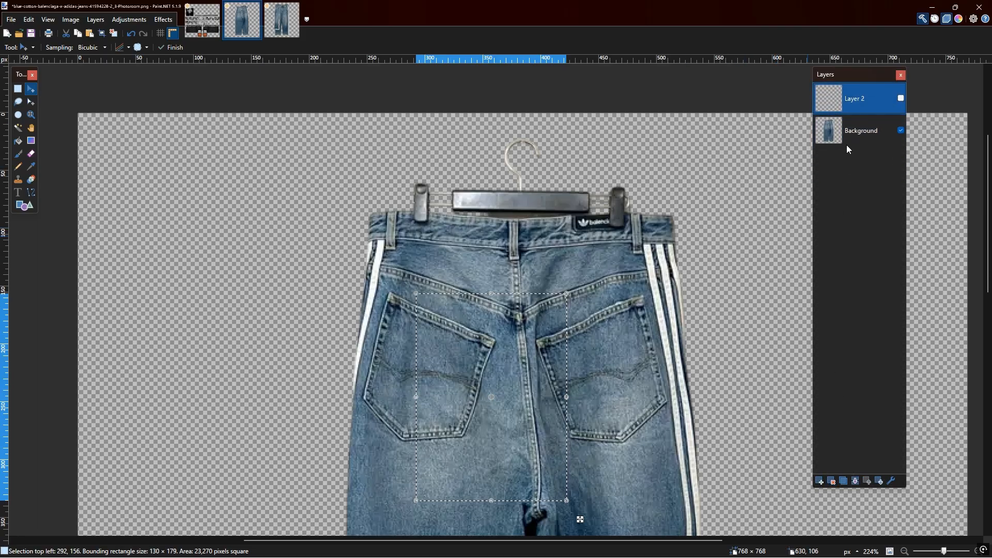
pyautogui.click(834, 480)
# Make a rectangular selection of about 122 × 77 px around the left half of the yoke seam below the waistband.
pyautogui.keyDown('ctrl'); pyautogui.scroll(3, 615, 397); pyautogui.keyUp('ctrl')
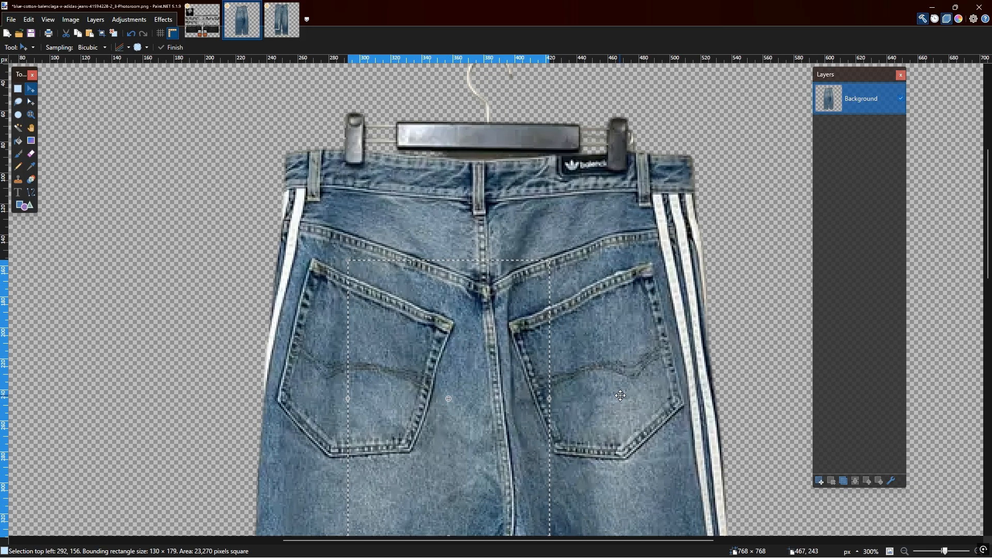
pyautogui.click(24, 48)
pyautogui.click(34, 58)
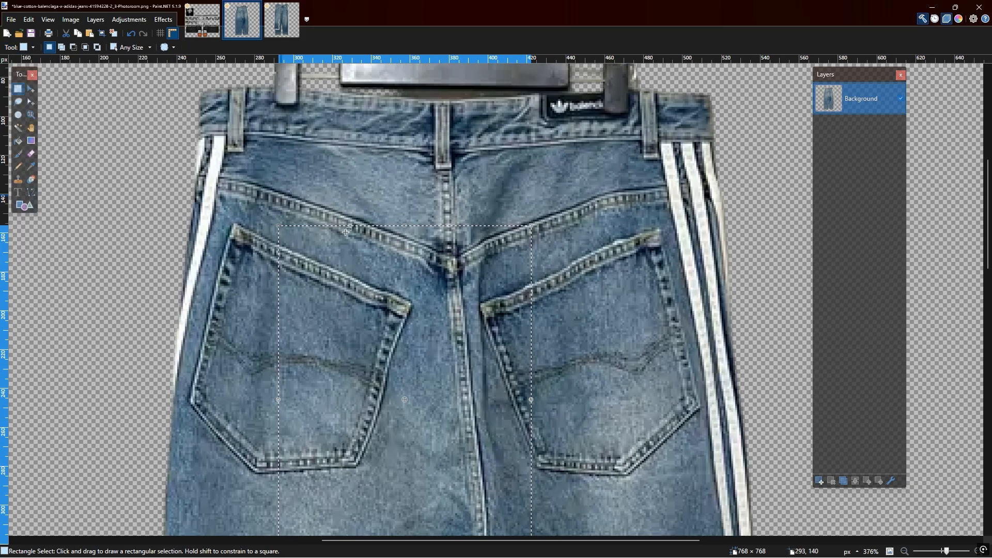
pyautogui.moveTo(434, 282); pyautogui.dragTo(207, 138)
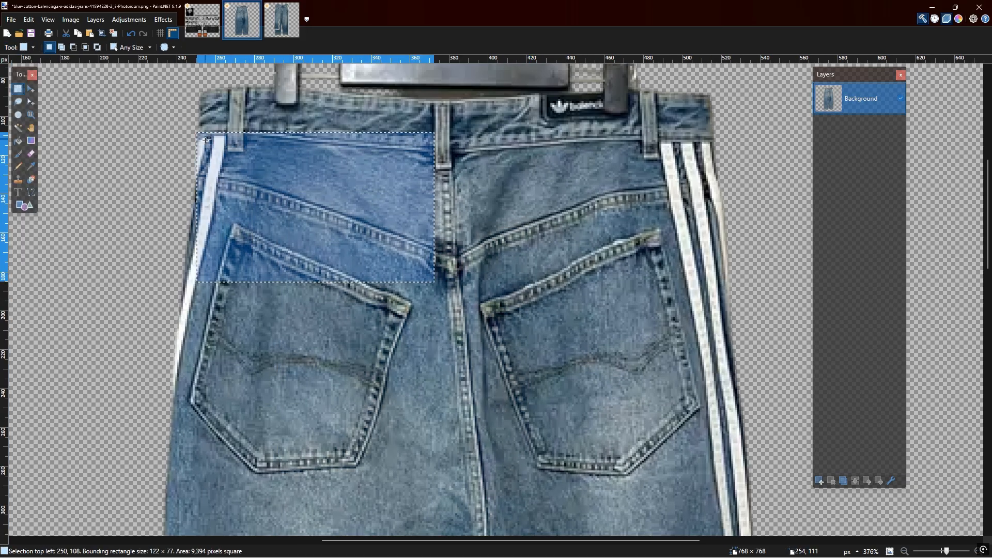
# Copy the selected denim onto a new layer, hide the Background, and move the piece down and right to about 343, 163.
pyautogui.click(820, 480)
pyautogui.press('m')
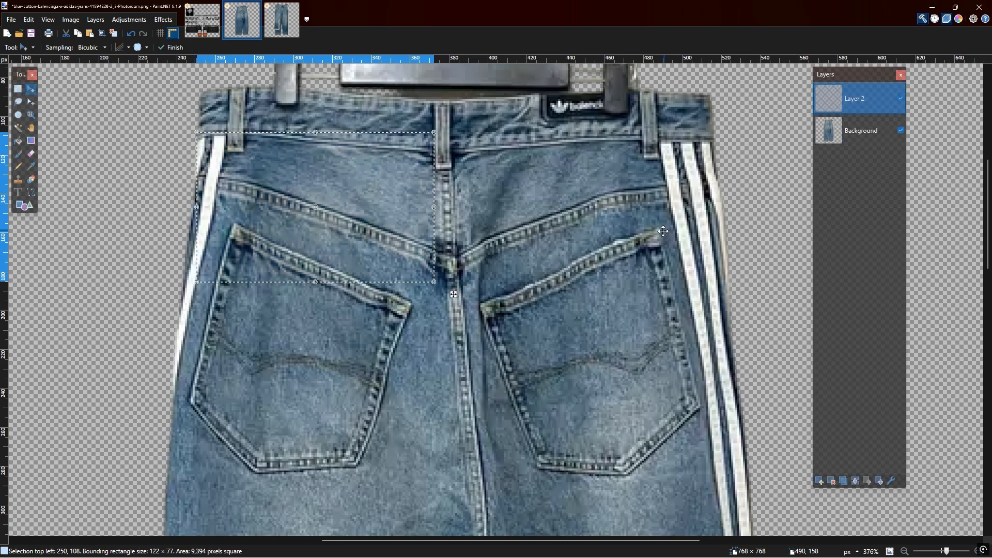
pyautogui.click(901, 131)
pyautogui.moveTo(340, 199); pyautogui.dragTo(521, 307)
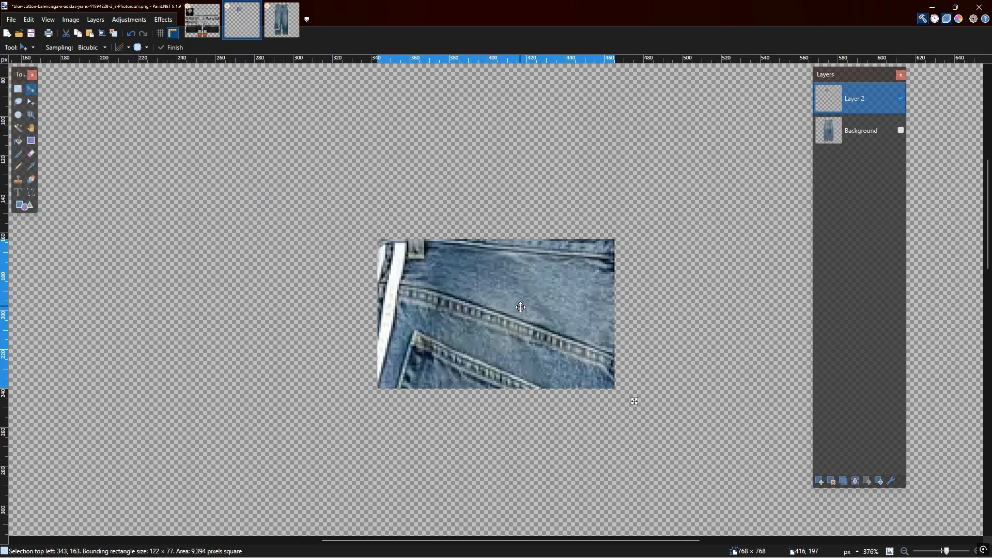
# Select an area of about 19 × 25 px at the right edge of the denim piece and erase its contents.
pyautogui.press('s')
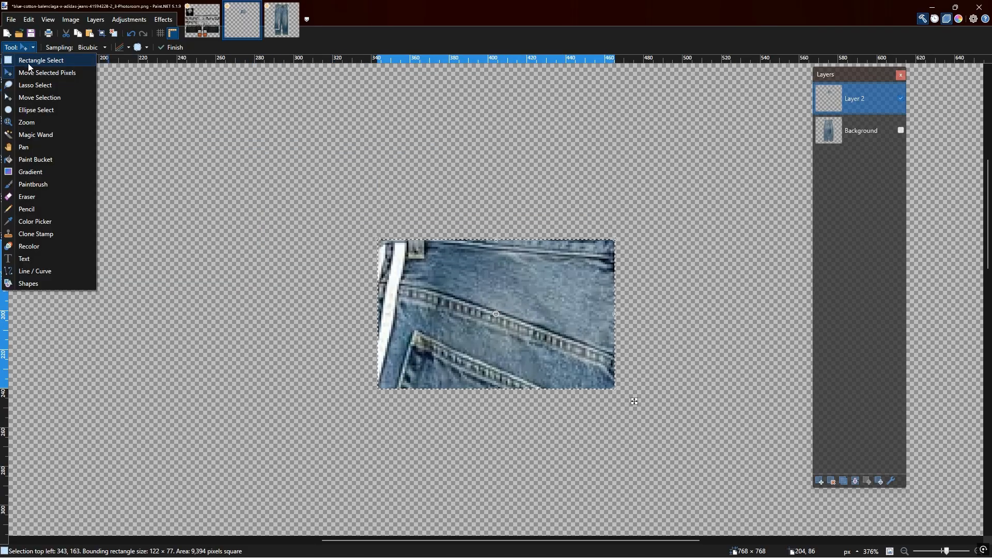
pyautogui.moveTo(613, 328); pyautogui.dragTo(577, 284)
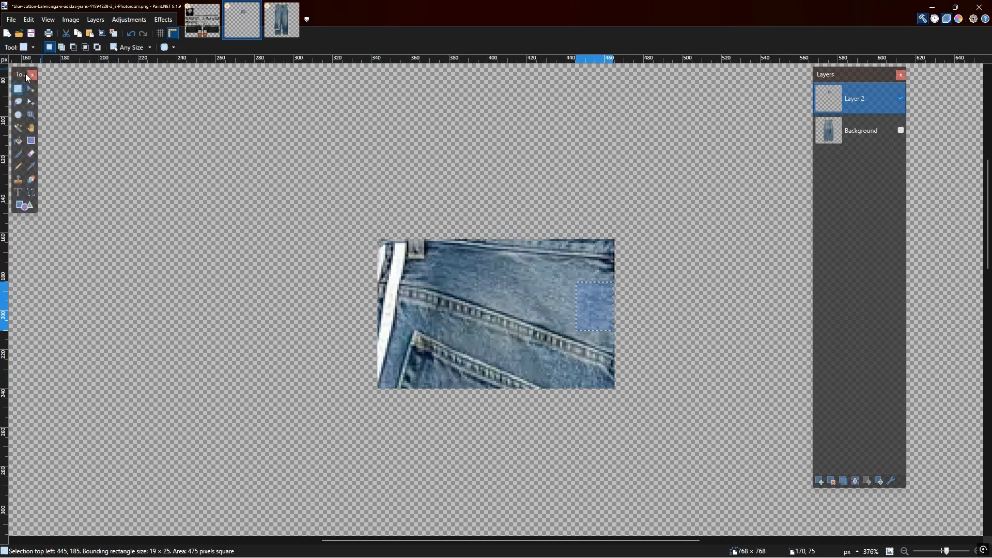
pyautogui.press('e')
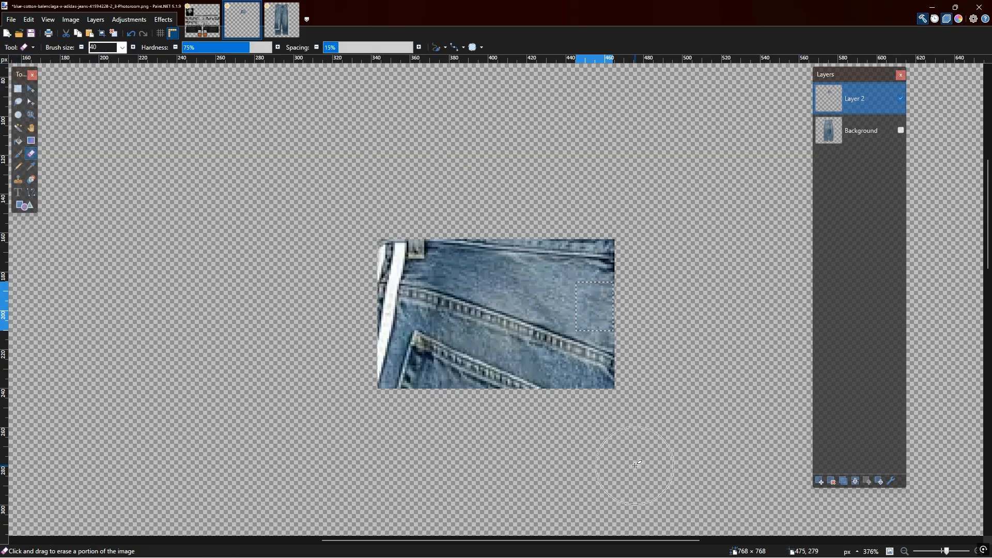
pyautogui.scroll(3, 635, 465)
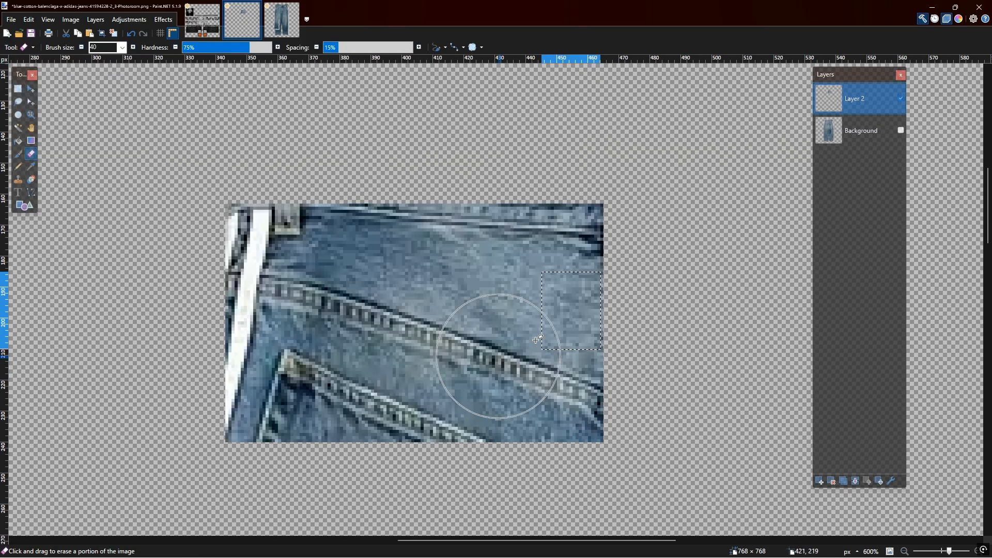
pyautogui.scroll(-2, 416, 414)
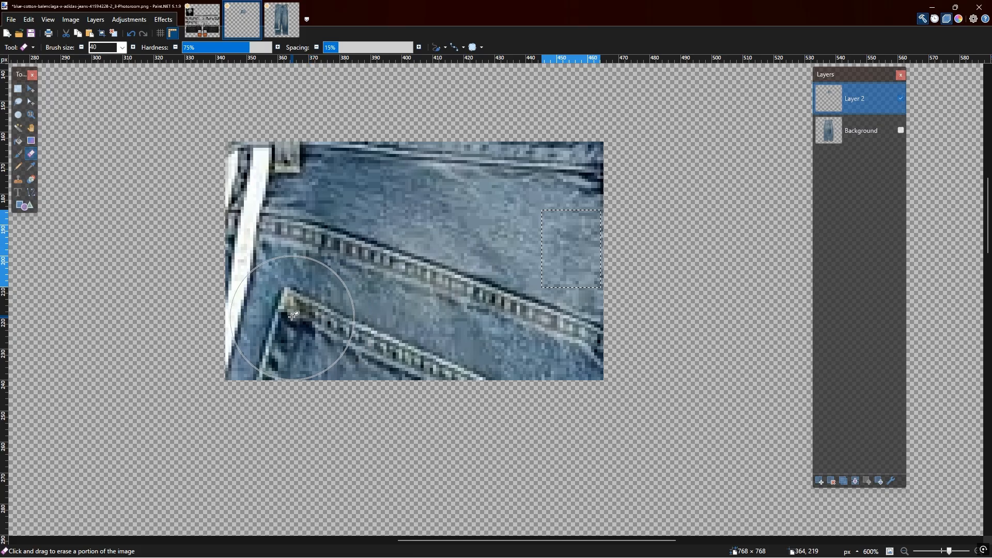
pyautogui.click(572, 237)
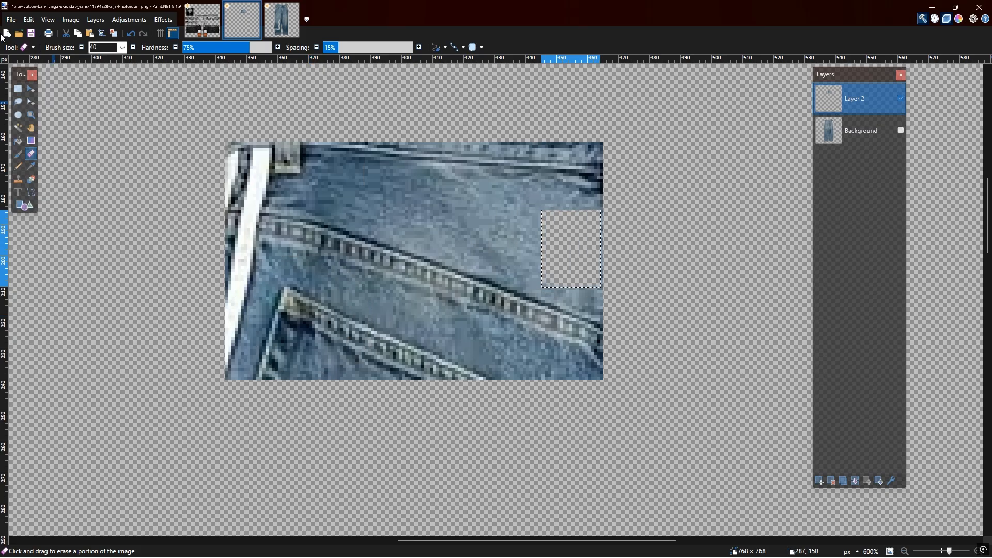
# Select an area of about 193 × 138 px around the denim piece and erase the denim below the diagonal seam.
pyautogui.click(13, 49)
pyautogui.click(16, 59)
pyautogui.hotkey('ctrl', 'i')
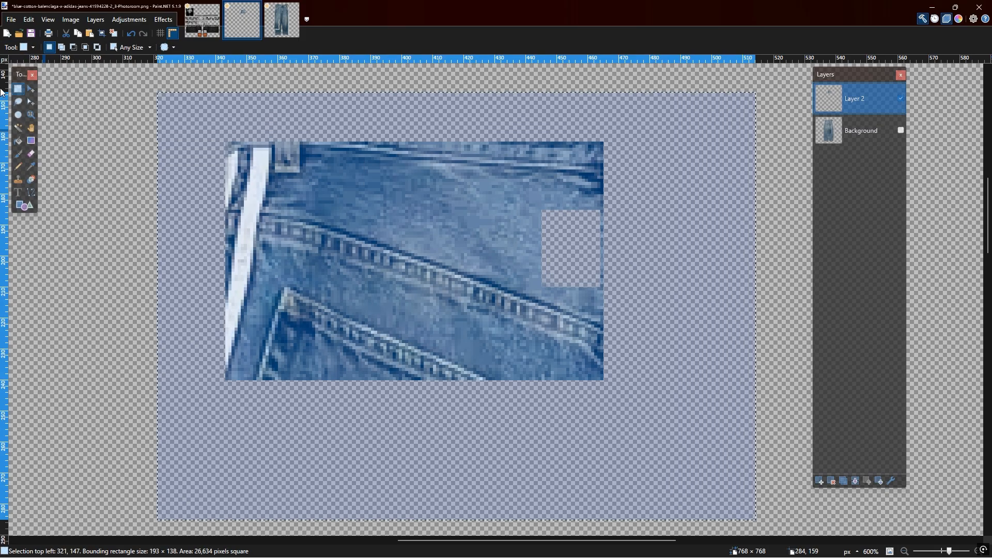
pyautogui.click(15, 47)
pyautogui.click(31, 204)
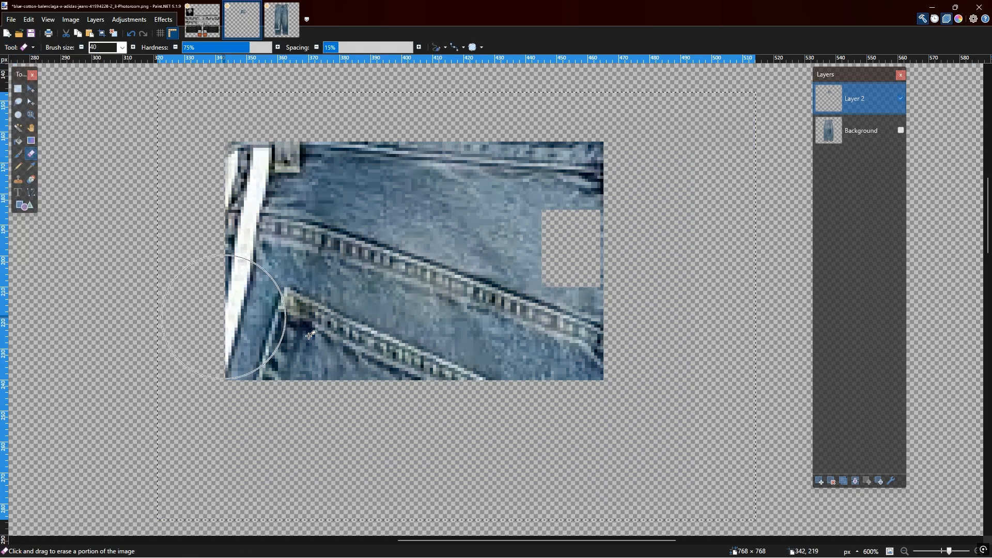
pyautogui.click(425, 374)
pyautogui.moveTo(425, 373); pyautogui.dragTo(188, 307)
pyautogui.moveTo(244, 344)
pyautogui.mouseDown()
pyautogui.moveTo(310, 325)
pyautogui.moveTo(559, 378)
pyautogui.moveTo(521, 390)
pyautogui.moveTo(398, 344)
pyautogui.mouseUp()
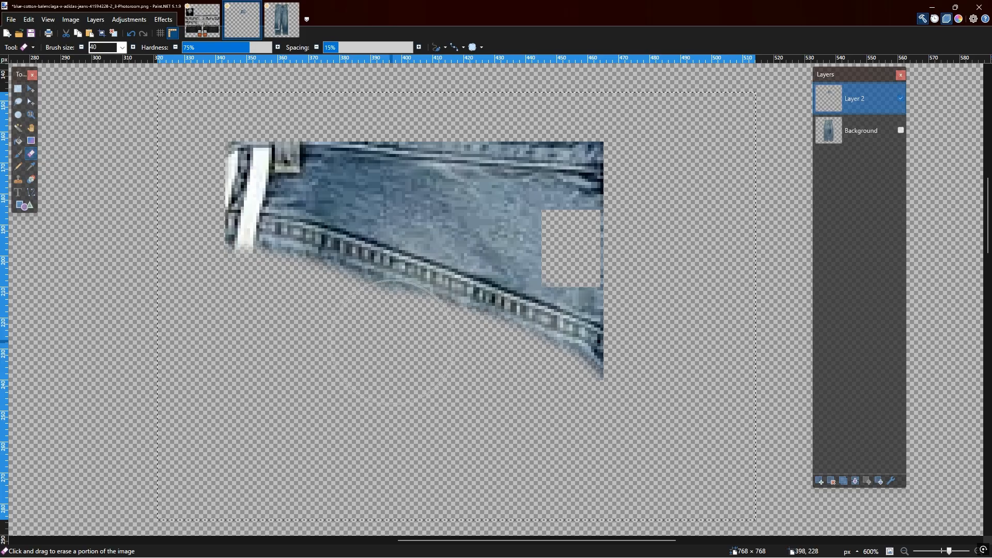
# Erase the denim above the diagonal seam and around its ends, leaving only the stitched strip.
pyautogui.moveTo(323, 155)
pyautogui.mouseDown()
pyautogui.moveTo(344, 151)
pyautogui.moveTo(324, 139)
pyautogui.moveTo(417, 173)
pyautogui.moveTo(524, 185)
pyautogui.moveTo(602, 176)
pyautogui.moveTo(611, 261)
pyautogui.moveTo(286, 154)
pyautogui.moveTo(159, 199)
pyautogui.moveTo(182, 238)
pyautogui.moveTo(204, 189)
pyautogui.moveTo(202, 220)
pyautogui.mouseUp()
pyautogui.moveTo(548, 403)
pyautogui.mouseDown()
pyautogui.moveTo(579, 418)
pyautogui.moveTo(620, 393)
pyautogui.moveTo(650, 245)
pyautogui.mouseUp()
pyautogui.scroll(-2, 652, 313)
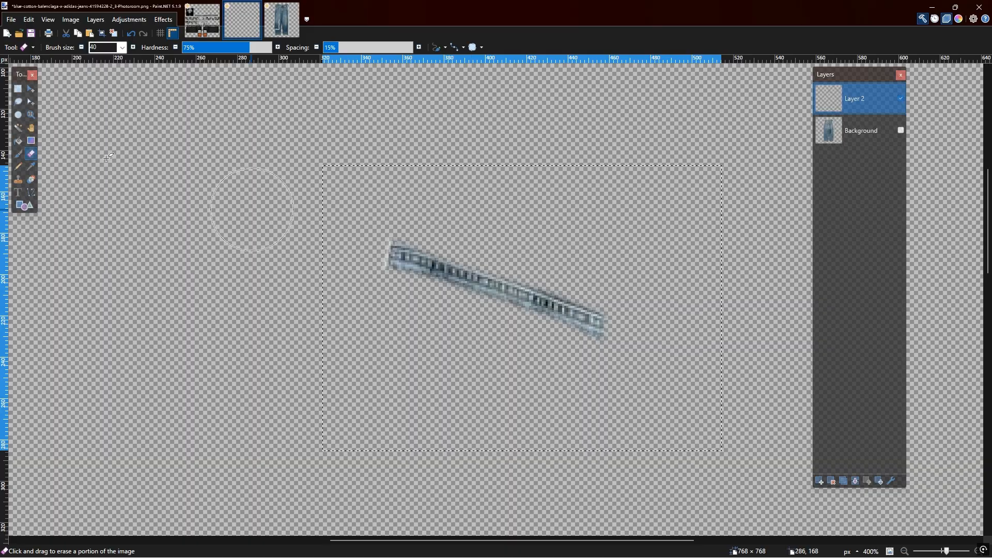
# Copy the stitched seam strip with a rectangular selection and paste it onto a new layer in the pants template.
pyautogui.click(20, 47)
pyautogui.click(31, 62)
pyautogui.moveTo(323, 174)
pyautogui.mouseDown()
pyautogui.moveTo(693, 411)
pyautogui.moveTo(676, 401)
pyautogui.mouseUp()
pyautogui.click(206, 32)
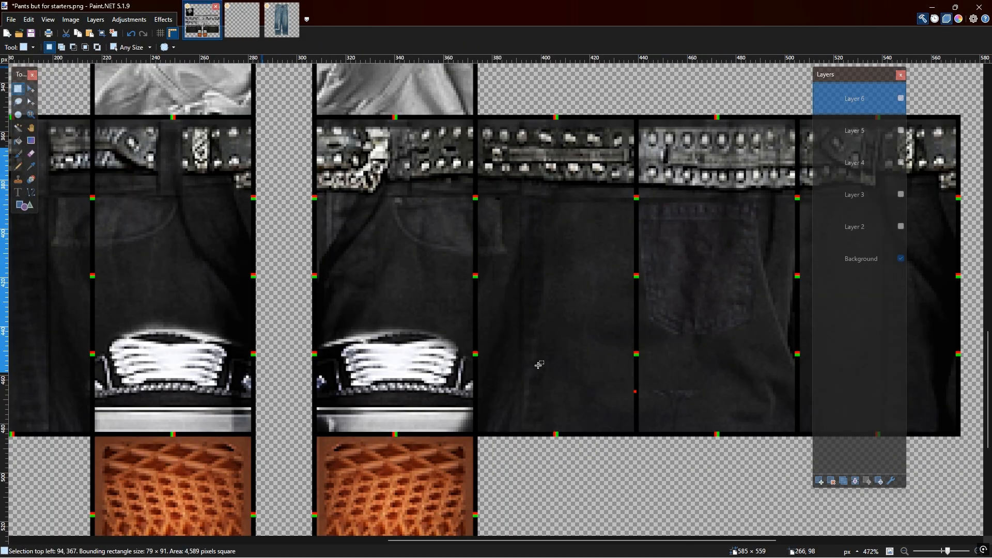
pyautogui.hotkey('ctrl', 'shift', 'n')
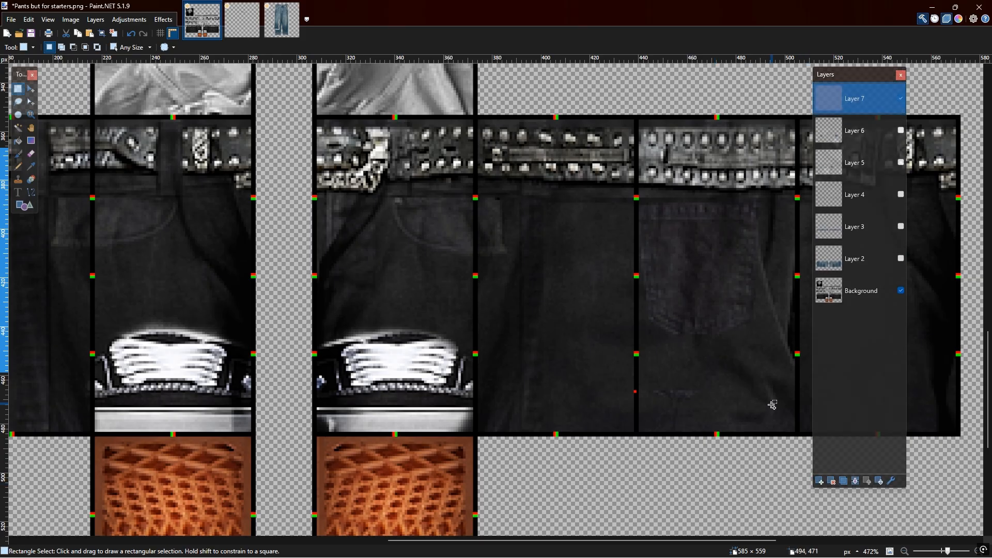
pyautogui.scroll(-1, 771, 403)
pyautogui.hotkey('ctrl', 'v')
# Rotate the pasted seam strip to -71.25° so it stands upright and place it on the right leg's panel beside the shoe.
pyautogui.moveTo(597, 170); pyautogui.dragTo(593, 214)
pyautogui.moveTo(657, 347); pyautogui.dragTo(442, 358)
pyautogui.moveTo(595, 135); pyautogui.dragTo(579, 253)
pyautogui.moveTo(546, 175); pyautogui.dragTo(524, 189)
pyautogui.moveTo(586, 281)
pyautogui.mouseDown()
pyautogui.moveTo(589, 222)
pyautogui.moveTo(587, 266)
pyautogui.mouseUp()
pyautogui.moveTo(635, 135); pyautogui.dragTo(631, 165)
pyautogui.scroll(-2, 687, 353)
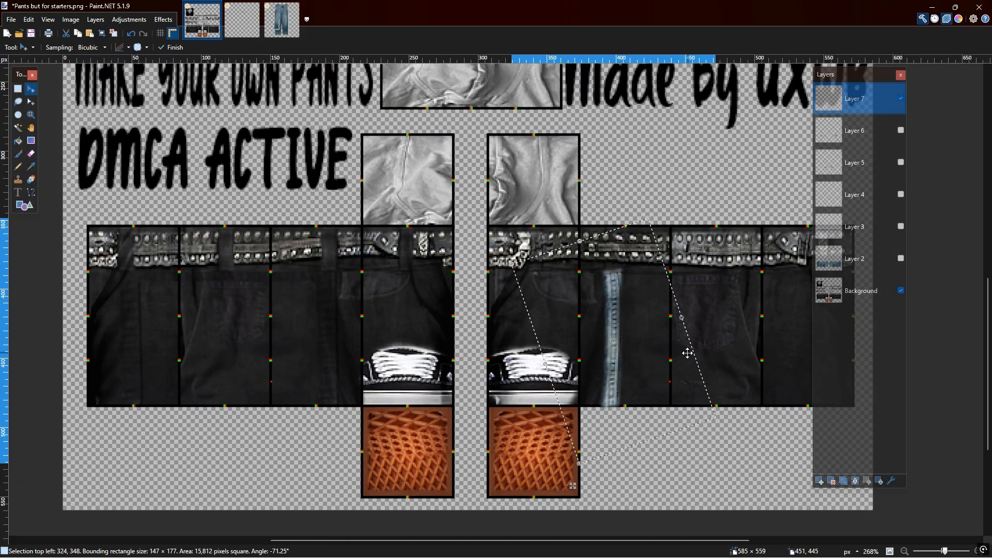
# Place a copy of the upright seam strip on the outermost panel of the right leg.
pyautogui.moveTo(619, 316); pyautogui.dragTo(790, 311)
pyautogui.scroll(2, 789, 311)
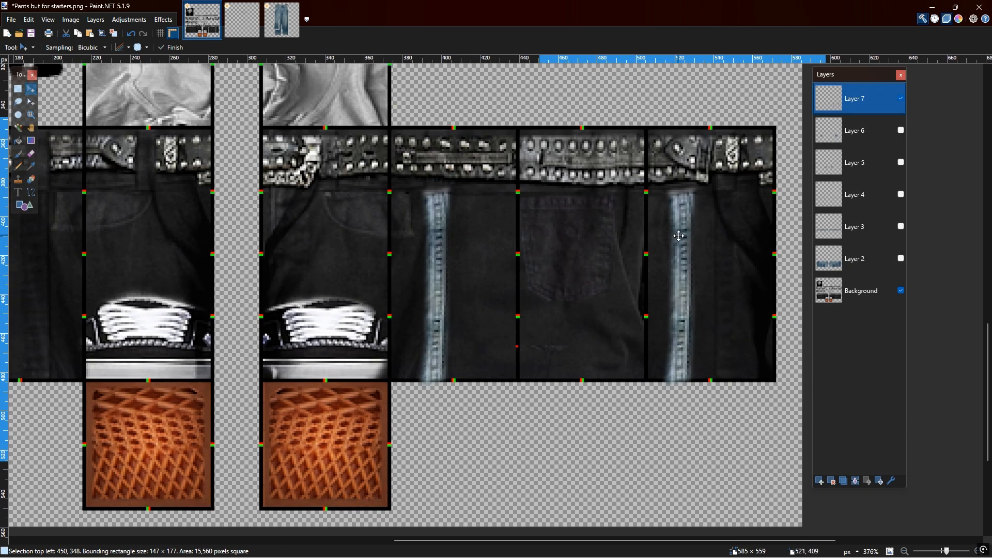
# Place copies of the upright seam strip on the left leg's outermost panel and its panel beside the shoe.
pyautogui.moveTo(679, 236); pyautogui.dragTo(393, 229)
pyautogui.hotkey('ctrl', 'c')
pyautogui.hotkey('ctrl', 'v')
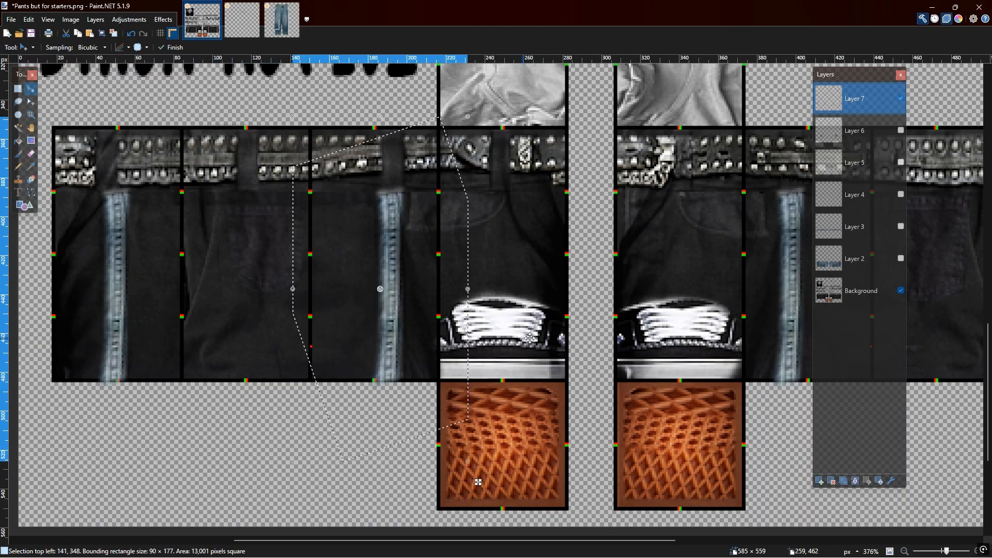
# Place a copy of the seam strip on a new layer, rotate it to 90.64° and set it across the right leg between the upright strips.
pyautogui.keyDown('ctrl'); pyautogui.scroll(-3, 527, 338); pyautogui.keyUp('ctrl')
pyautogui.click(820, 481)
pyautogui.moveTo(536, 281); pyautogui.dragTo(352, 401)
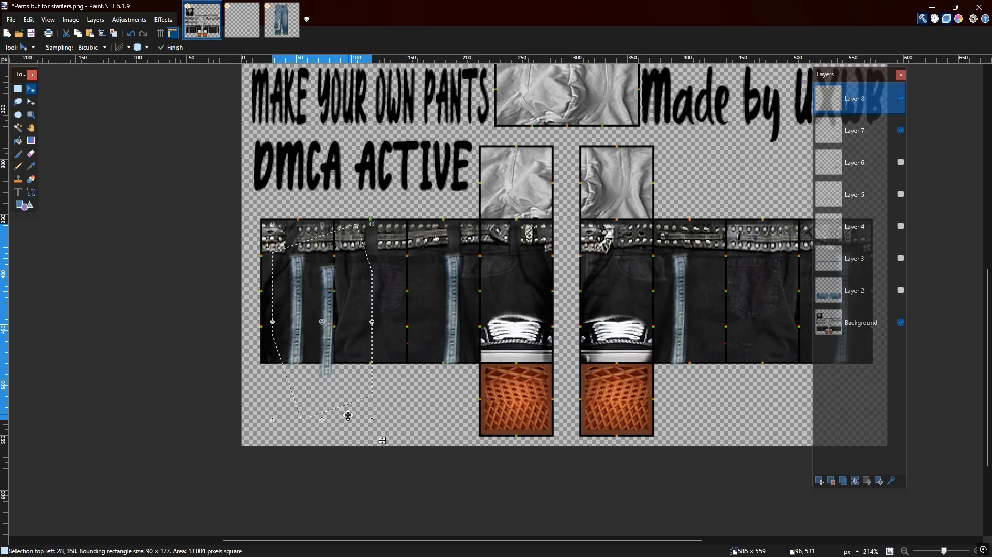
pyautogui.moveTo(389, 431); pyautogui.dragTo(508, 288)
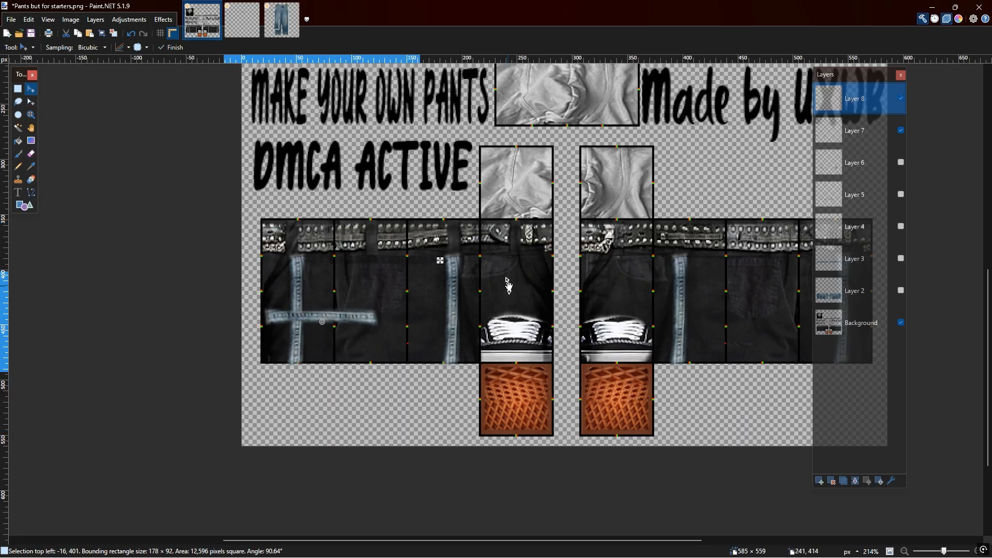
pyautogui.moveTo(349, 314); pyautogui.dragTo(384, 262)
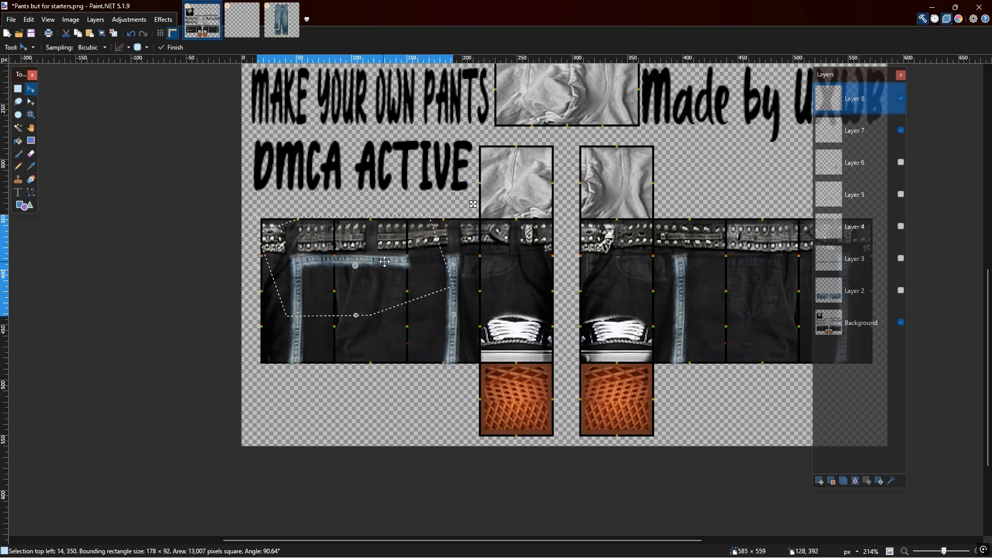
# Stretch the horizontal seam strip at both ends so it joins the right leg's two upright strips.
pyautogui.moveTo(452, 267); pyautogui.dragTo(505, 265)
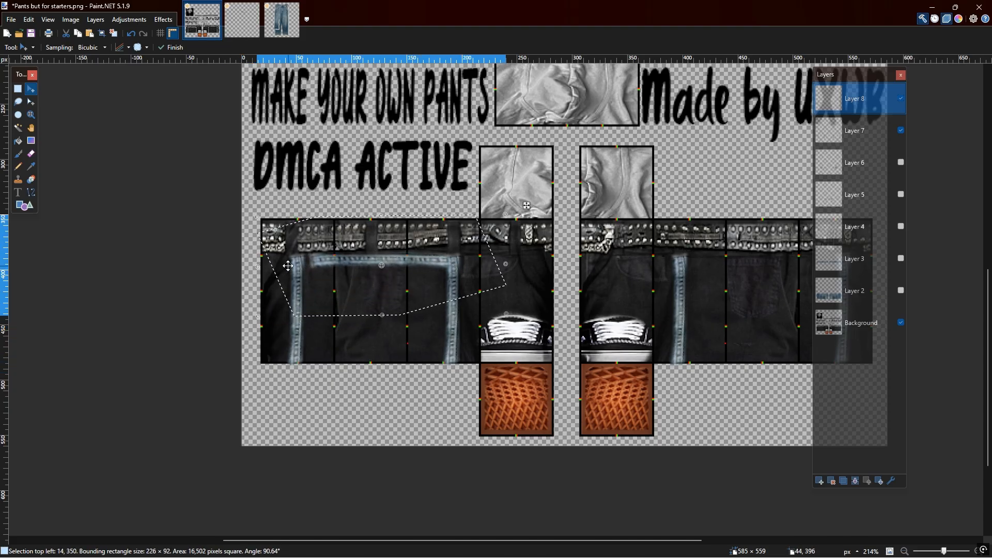
pyautogui.moveTo(259, 269); pyautogui.dragTo(242, 268)
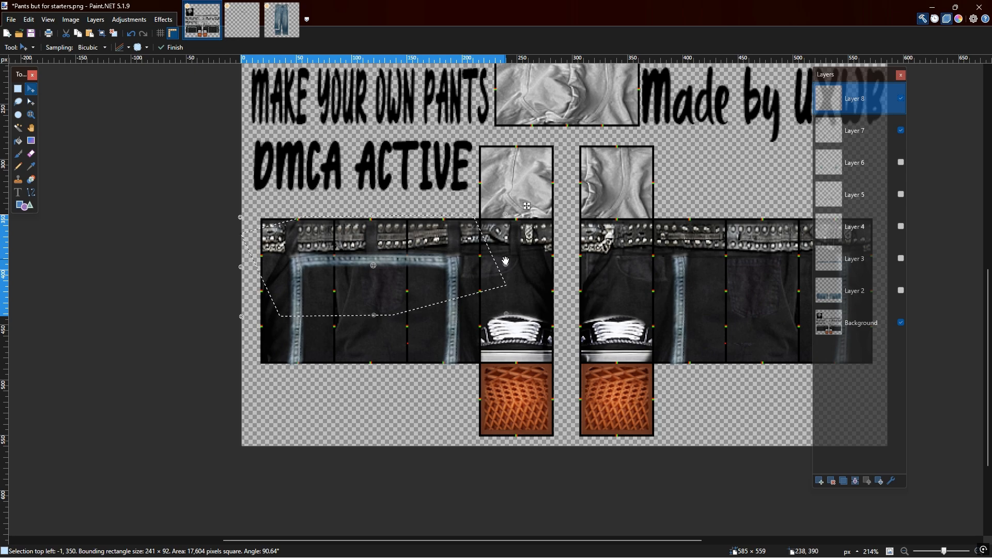
pyautogui.moveTo(507, 266); pyautogui.dragTo(513, 266)
pyautogui.moveTo(242, 267); pyautogui.dragTo(239, 267)
# Place a copy of the horizontal seam strip across the tops of the left leg's upright strips.
pyautogui.scroll(-1, 568, 342)
pyautogui.moveTo(418, 273); pyautogui.dragTo(784, 273)
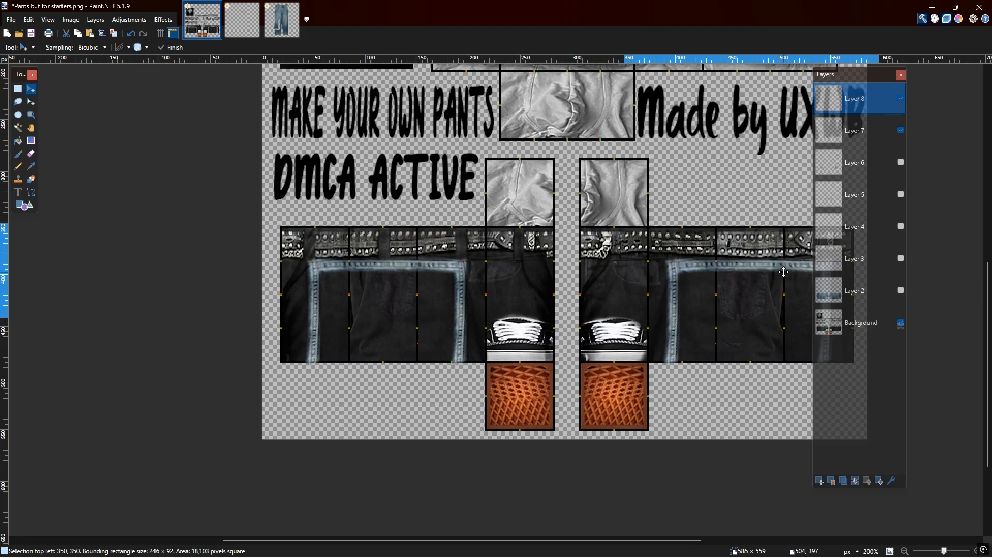
pyautogui.hscroll(3, 594, 331)
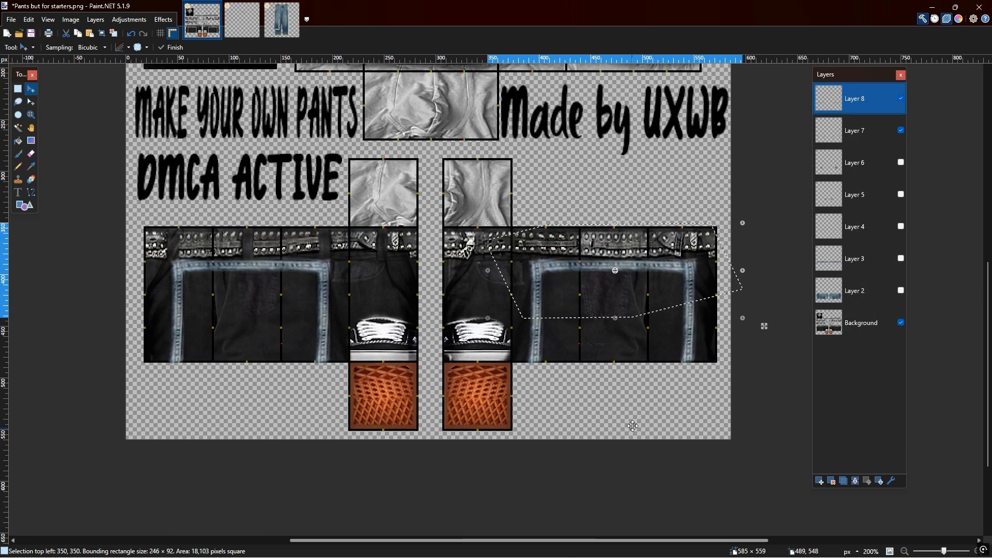
# Stretch the left leg's horizontal seam strip to a bounding size of 267 × 96 px so it meets both upright strips.
pyautogui.scroll(1, 660, 332)
pyautogui.moveTo(654, 204); pyautogui.dragTo(650, 223)
pyautogui.moveTo(783, 199); pyautogui.dragTo(800, 197)
pyautogui.moveTo(400, 199); pyautogui.dragTo(387, 197)
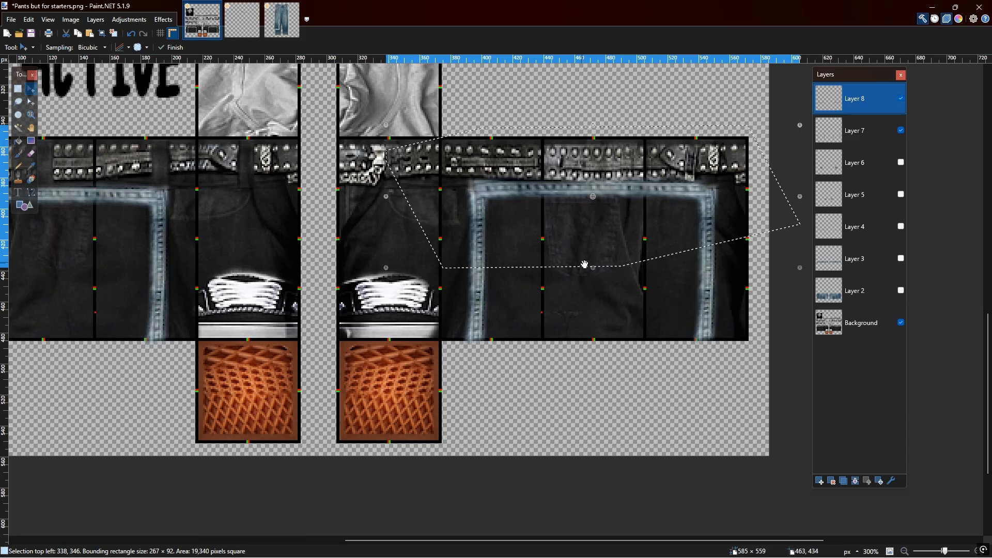
pyautogui.moveTo(593, 270); pyautogui.dragTo(594, 274)
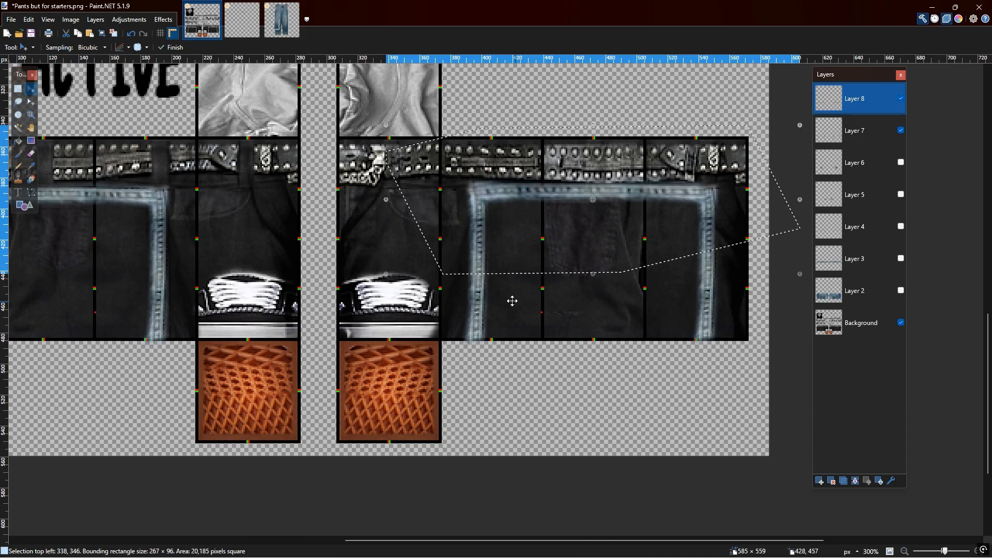
pyautogui.moveTo(418, 320); pyautogui.dragTo(373, 319)
pyautogui.scroll(-1, 373, 319)
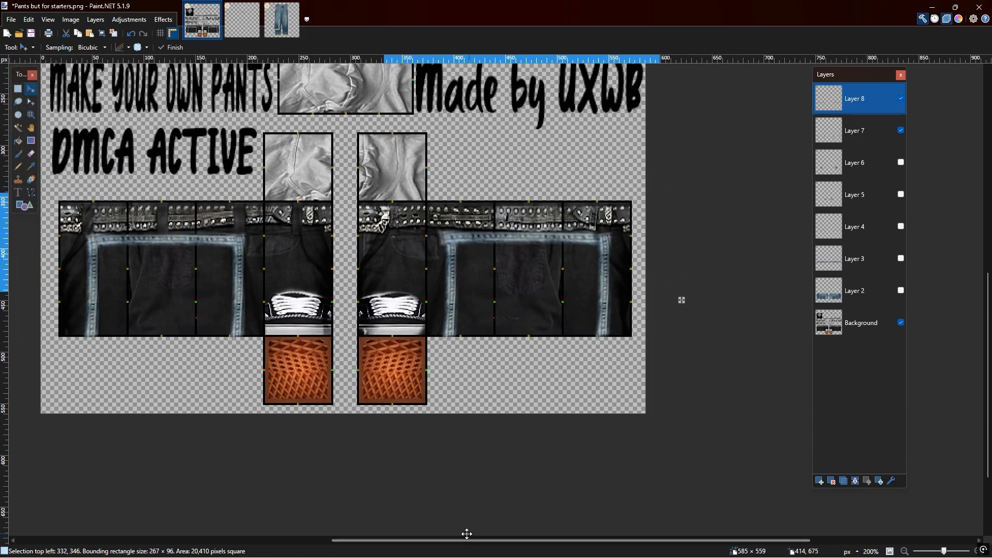
pyautogui.click(130, 33)
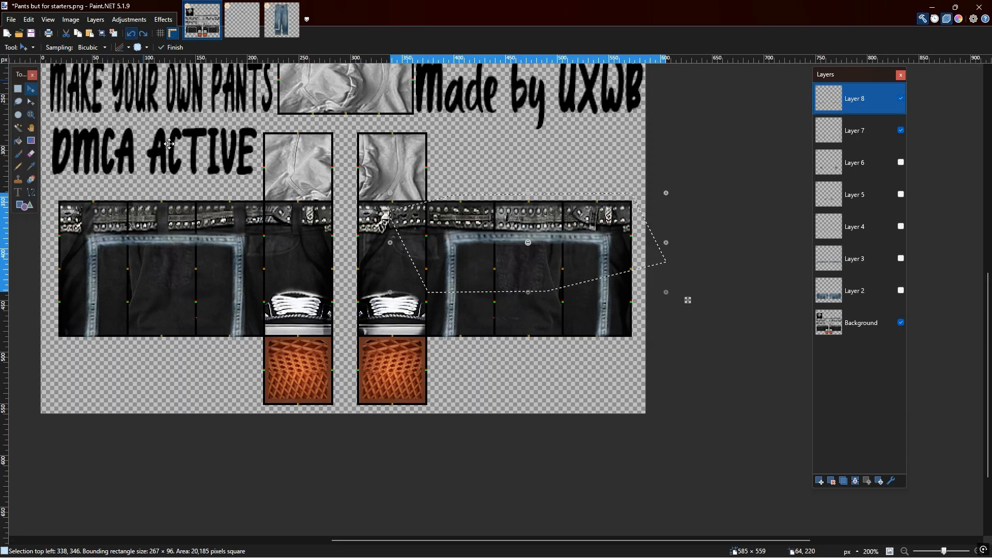
# Make the hidden Layers 6, 5, 4, 3 and 2 visible again.
pyautogui.scroll(-1, 380, 527)
pyautogui.scroll(3, 388, 483)
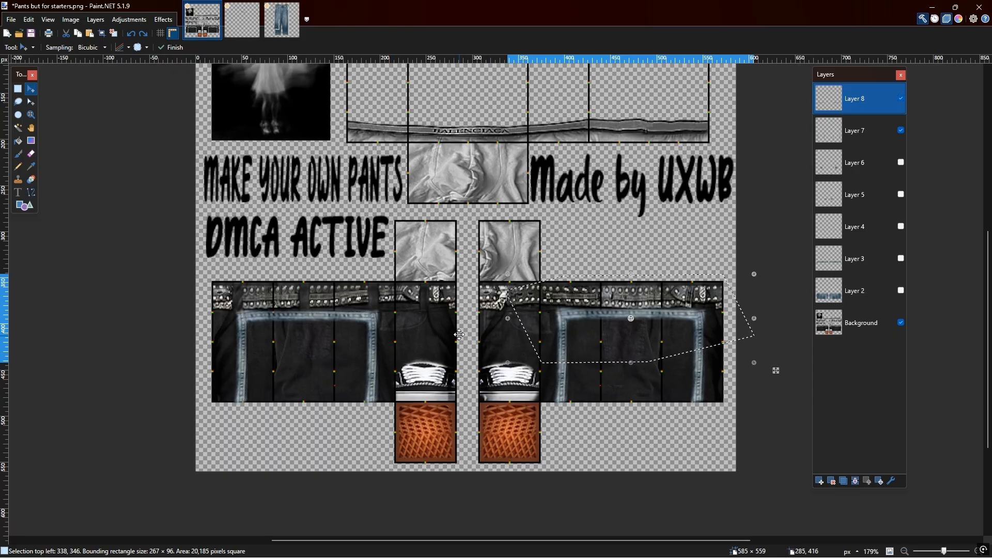
pyautogui.click(901, 162)
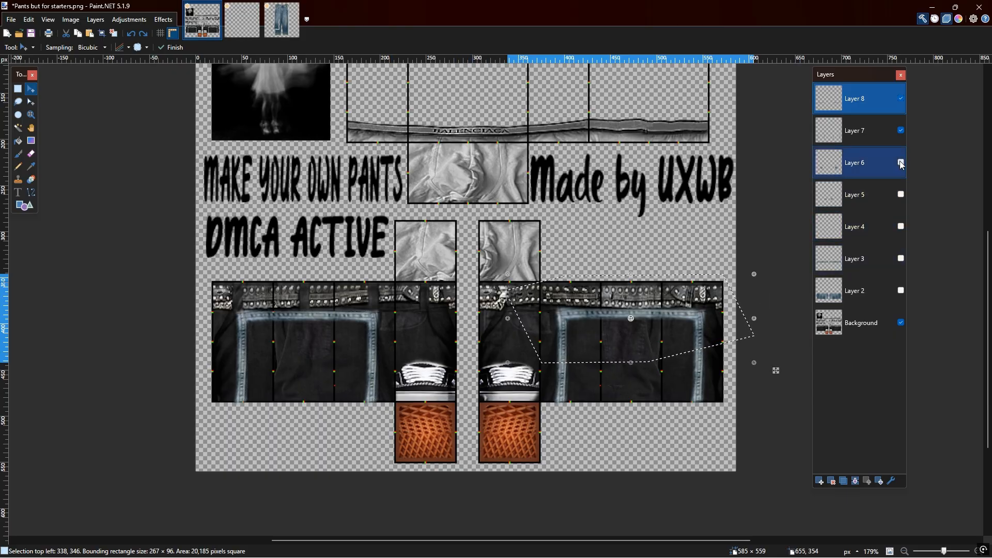
pyautogui.click(901, 194)
pyautogui.click(900, 226)
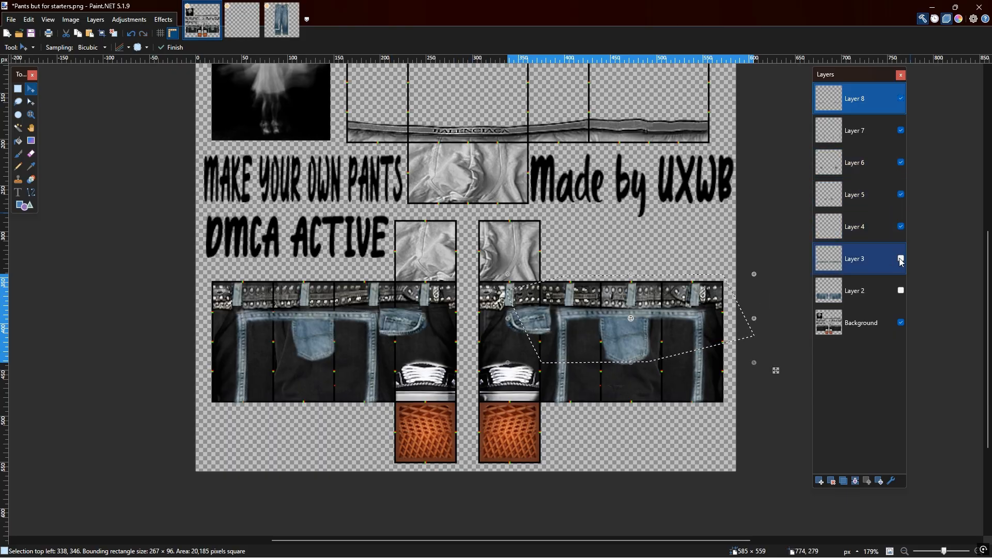
pyautogui.click(901, 258)
pyautogui.click(901, 291)
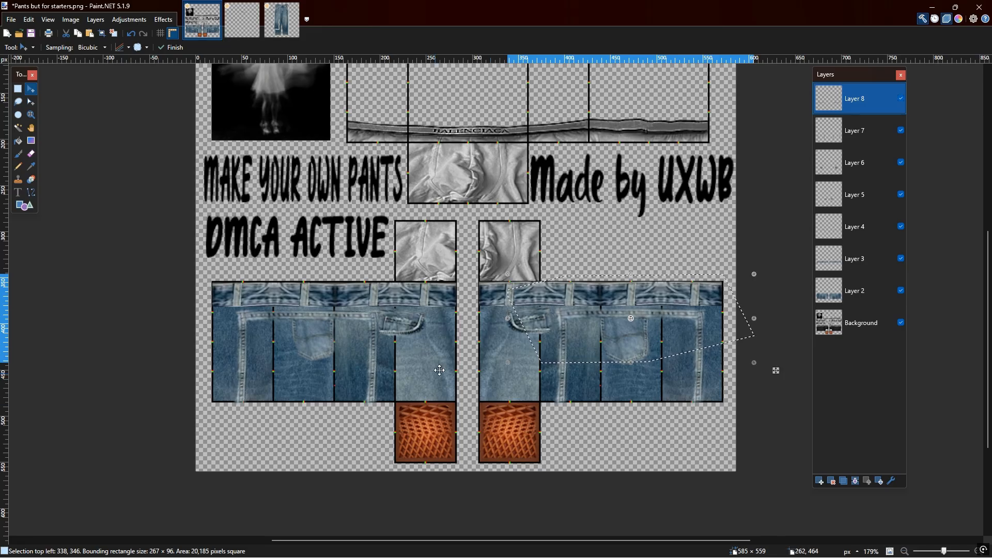
pyautogui.scroll(-2, 469, 399)
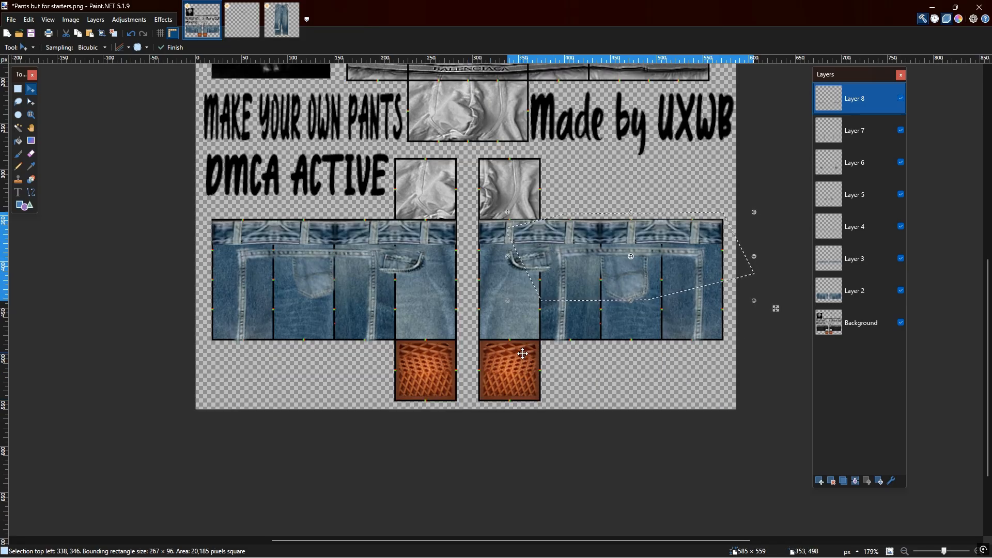
# Switch to Discord and open the shoes channel of the Playground server.
pyautogui.press('super')
pyautogui.click(576, 545)
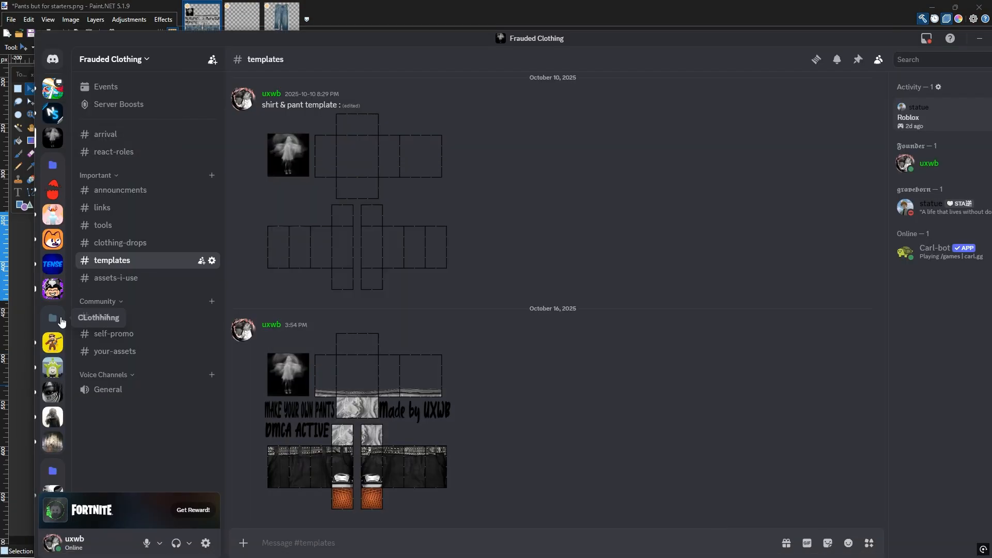
pyautogui.scroll(-2, 53, 294)
pyautogui.click(53, 292)
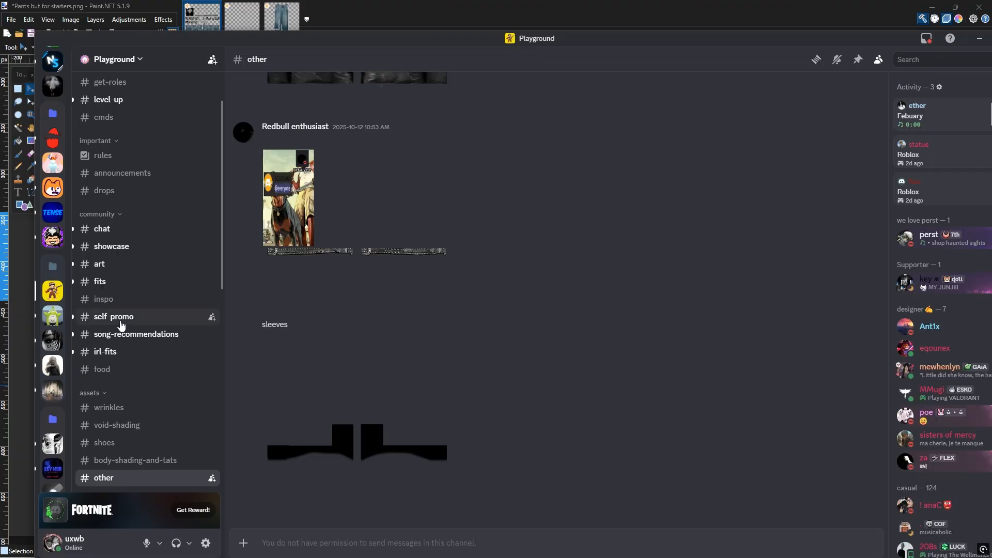
pyautogui.click(122, 393)
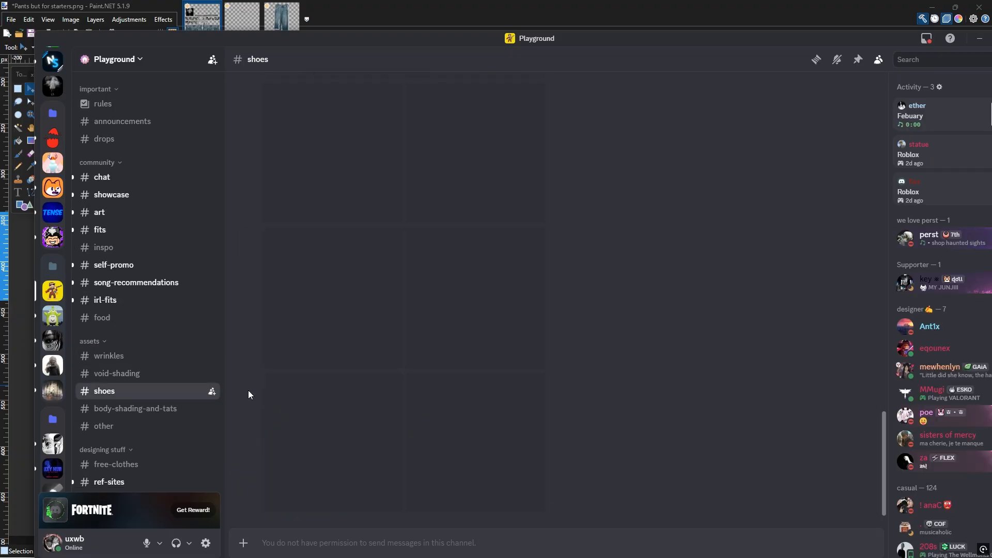
# Look through the shoe templates posted in the channel for boots that suit the pants.
pyautogui.scroll(5, 370, 378)
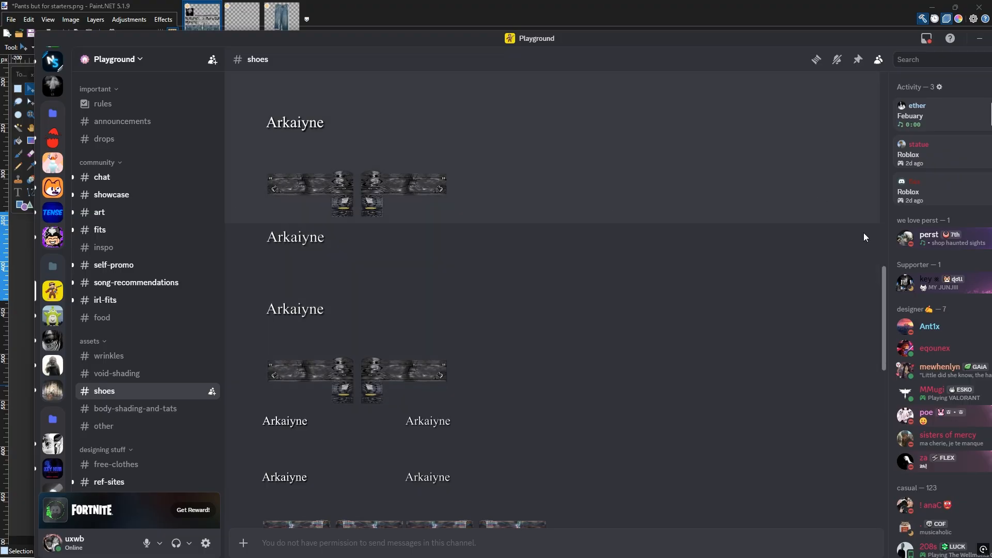
pyautogui.scroll(-5, 339, 308)
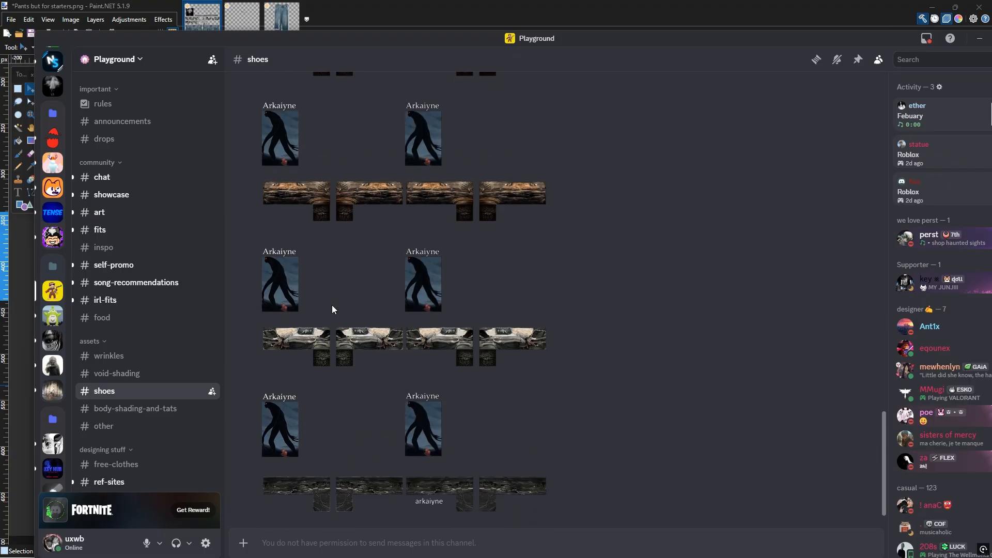
pyautogui.scroll(15, 341, 310)
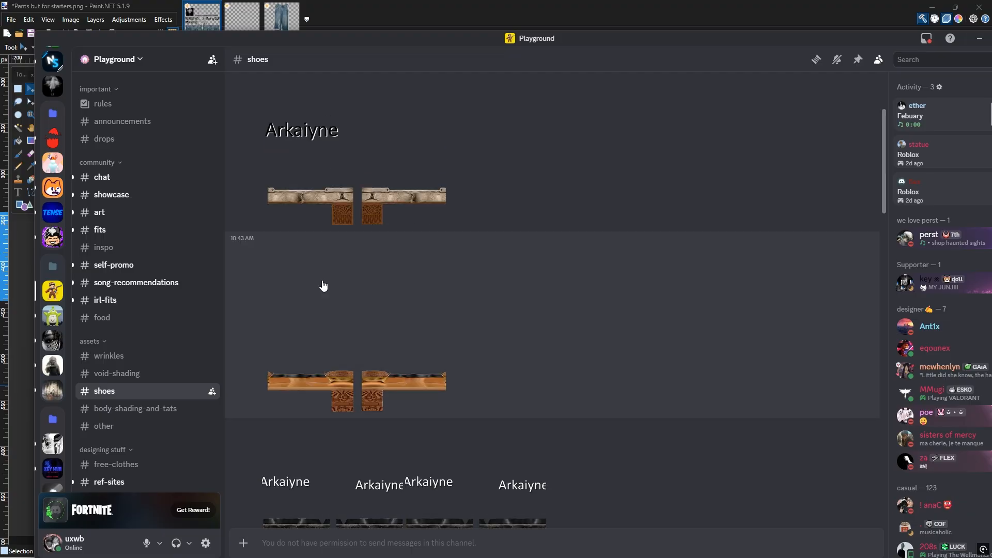
pyautogui.click(288, 195)
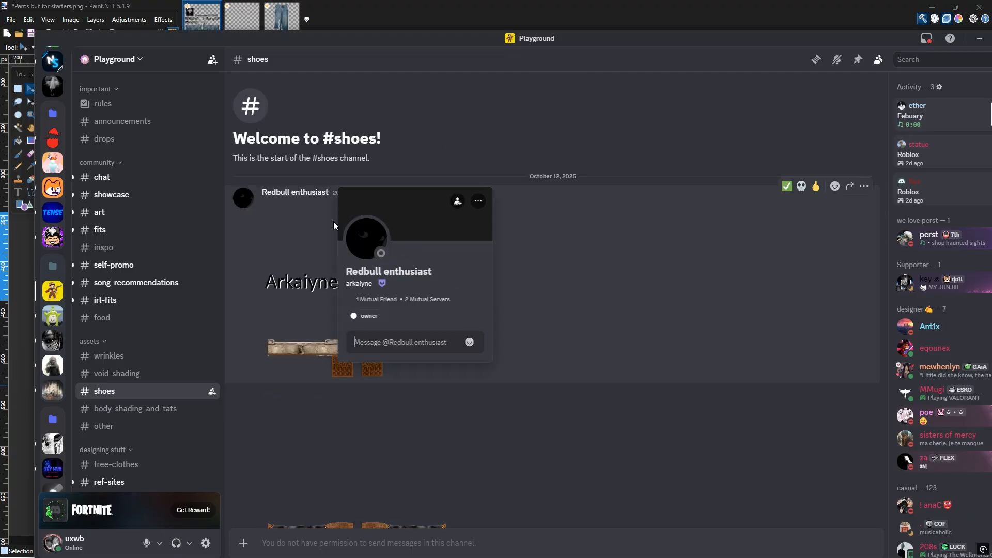
pyautogui.click(551, 315)
pyautogui.scroll(-3, 419, 301)
pyautogui.scroll(-7, 411, 303)
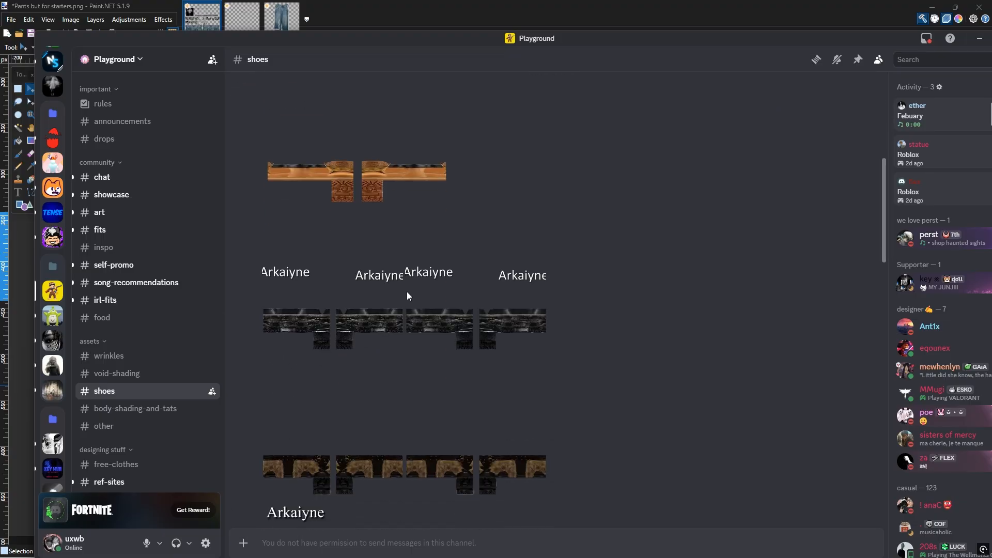
pyautogui.scroll(7, 403, 290)
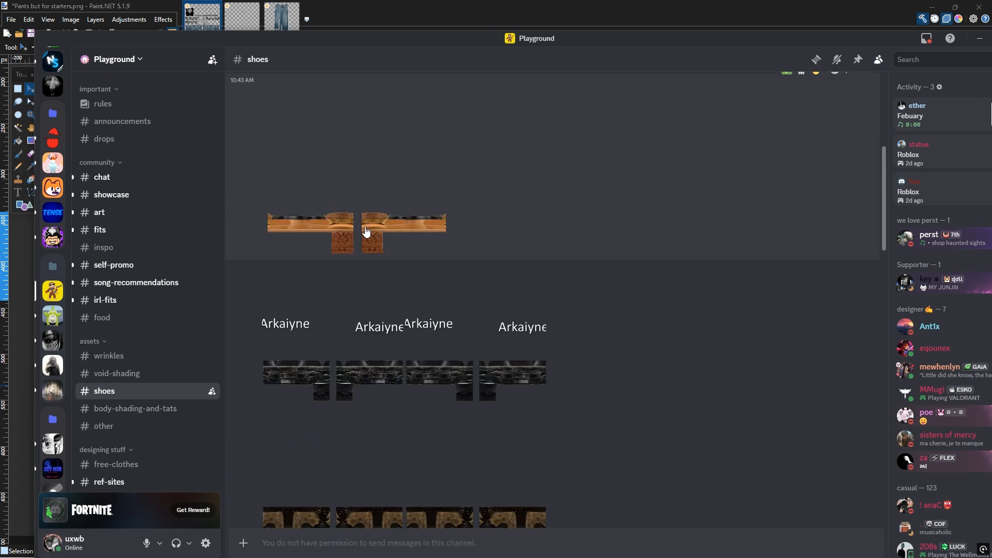
pyautogui.click(360, 397)
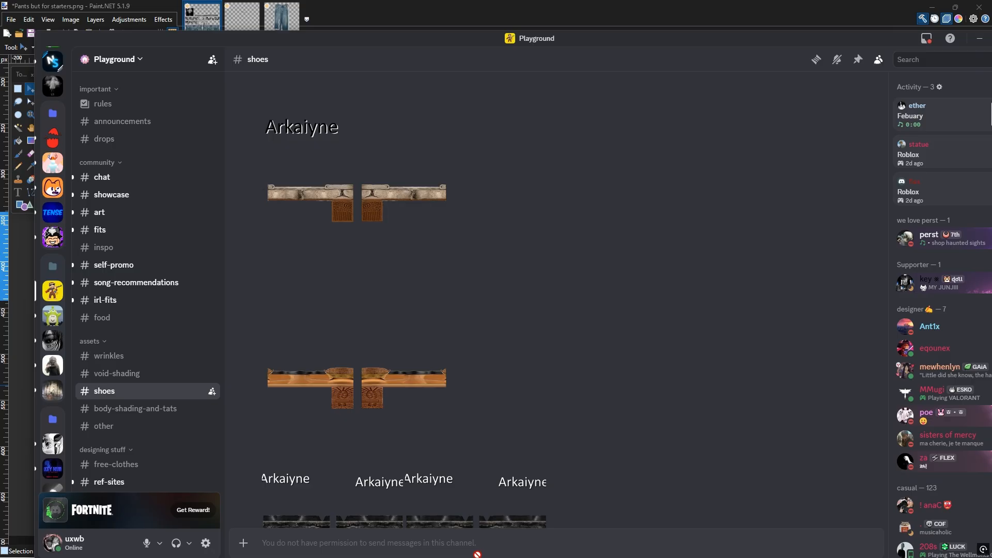
# Save the brown boots template as yasmin_v3_boots in PNG format to Downloads and return to Paint.NET.
pyautogui.click(348, 375)
pyautogui.rightClick(482, 302)
pyautogui.click(500, 329)
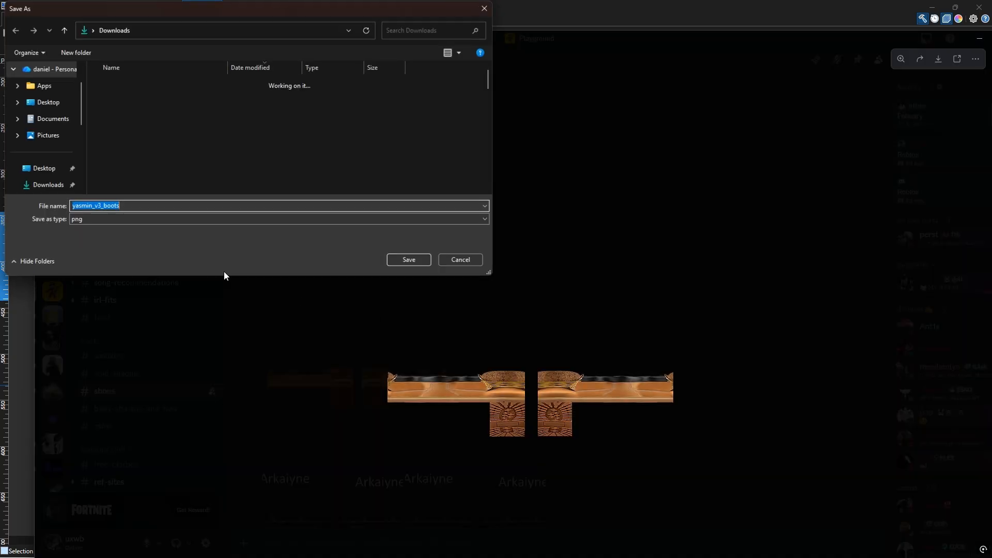
pyautogui.click(420, 259)
pyautogui.click(26, 392)
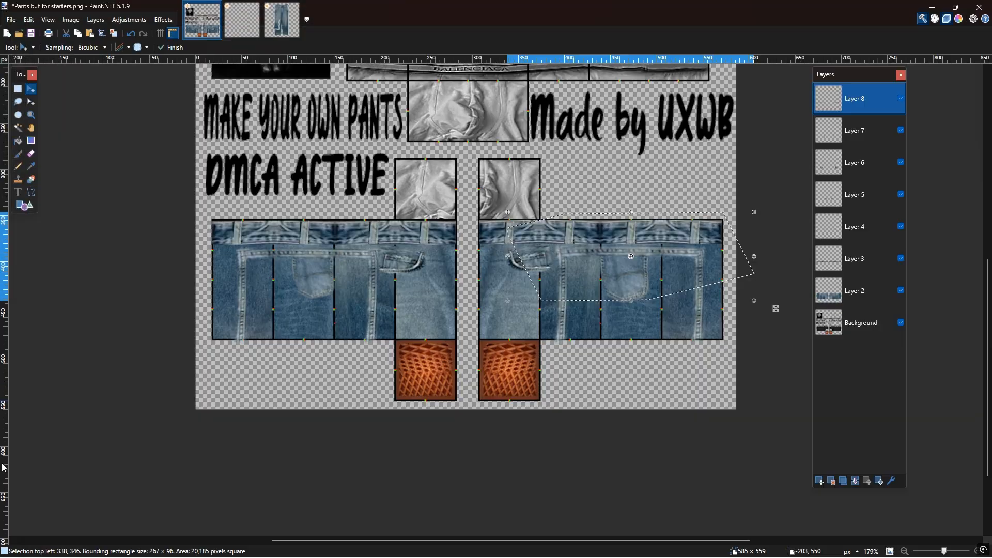
# Add the yasmin_v3_boots file from the Downloads folder to the pants template as a new layer.
pyautogui.press('super')
pyautogui.click(509, 546)
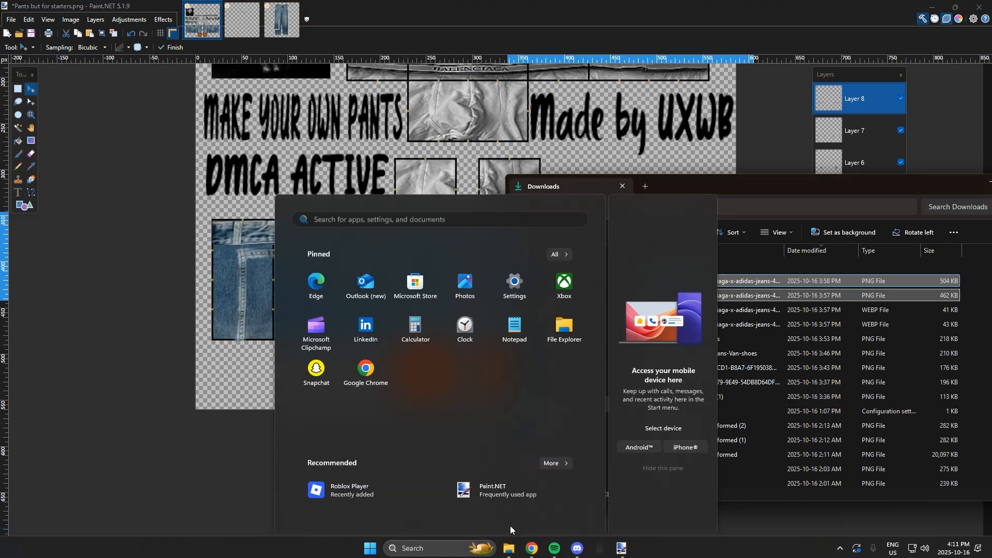
pyautogui.click(579, 404)
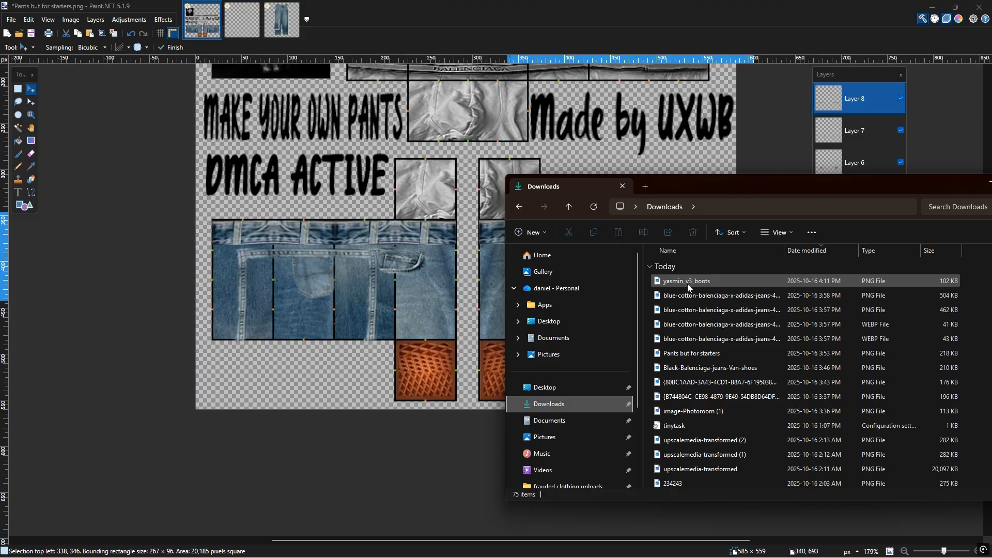
pyautogui.click(434, 254)
pyautogui.moveTo(434, 255); pyautogui.dragTo(469, 321)
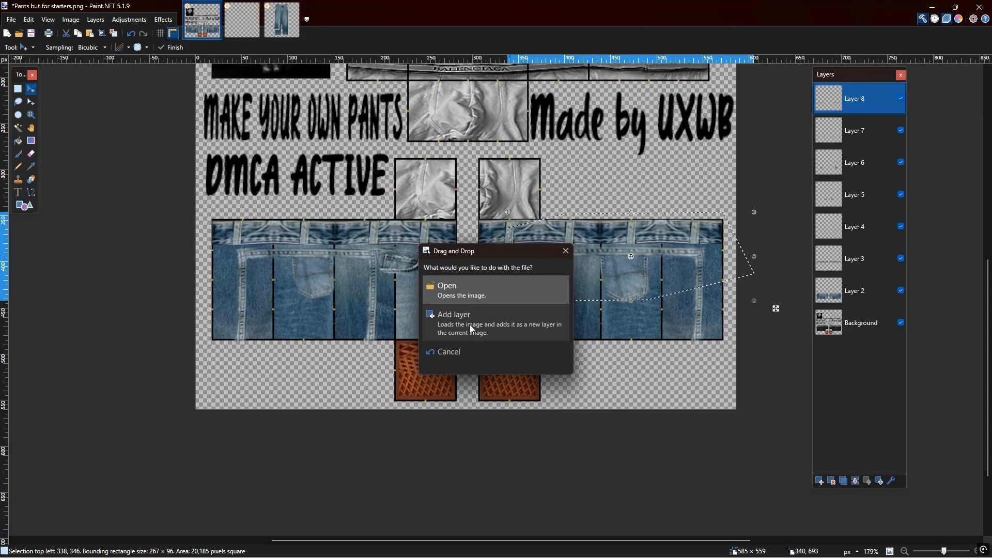
pyautogui.click(470, 328)
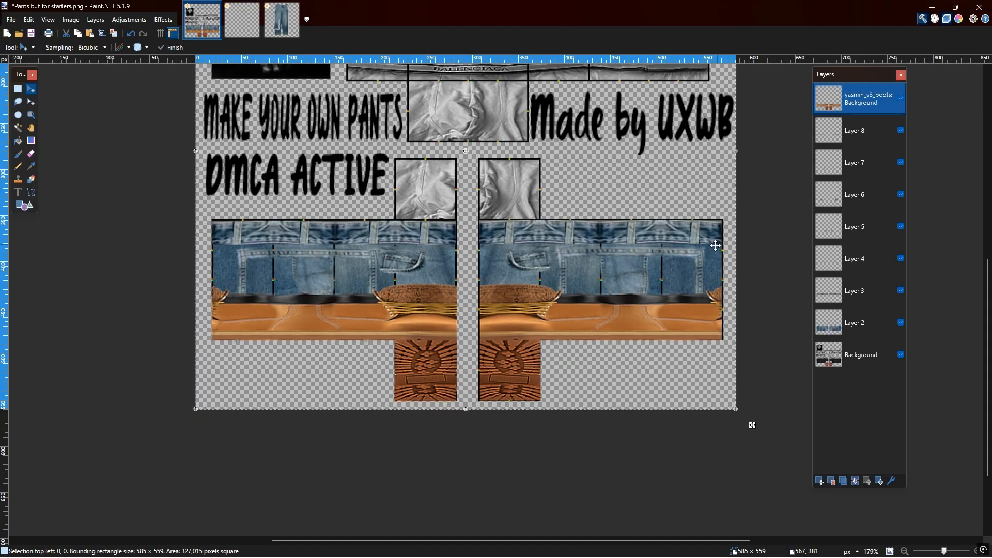
# Cut the boot artwork covering the outer panels of the right leg from the boots layer with a rectangular selection.
pyautogui.scroll(2, 533, 282)
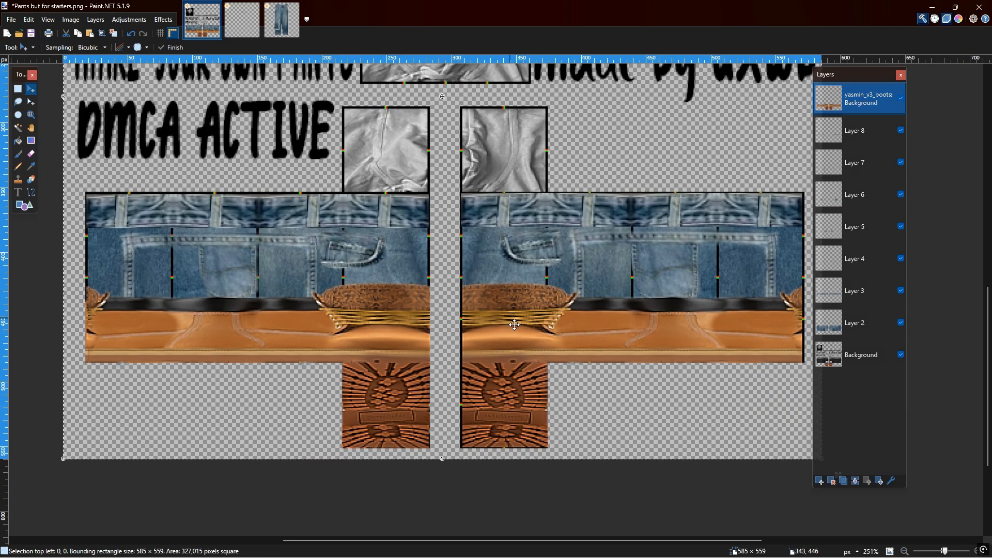
pyautogui.click(29, 50)
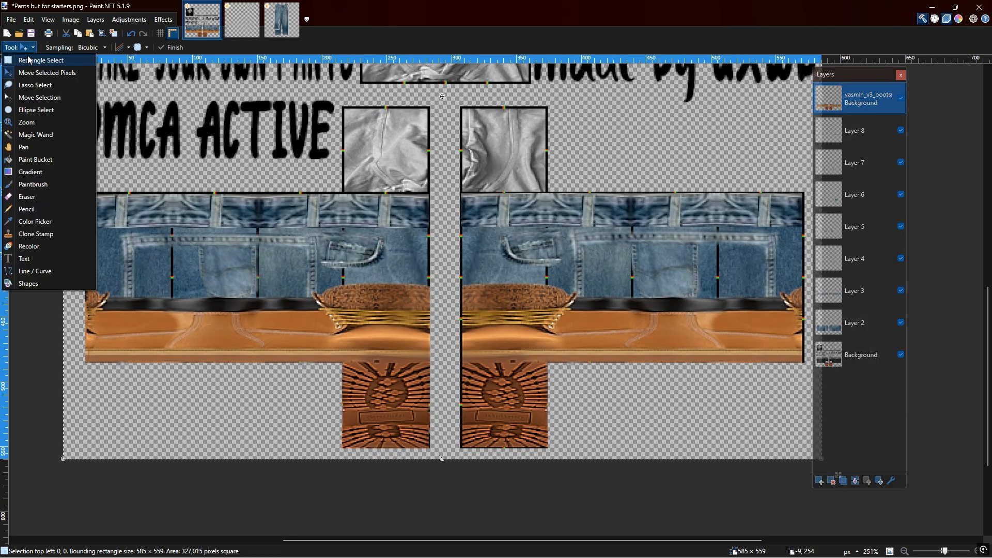
pyautogui.click(31, 59)
pyautogui.moveTo(565, 362); pyautogui.dragTo(811, 276)
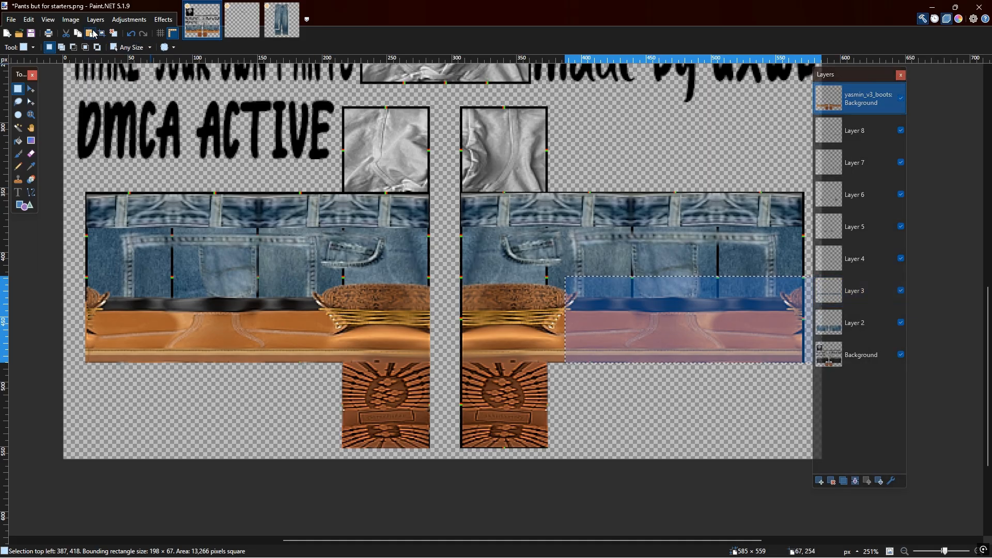
pyautogui.click(64, 33)
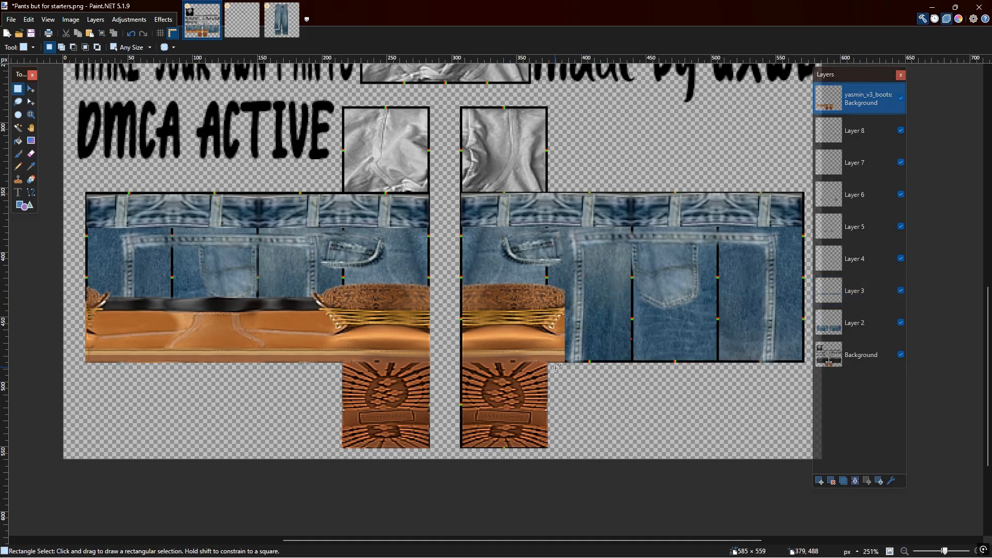
# Remove the leftover boot strip beside the right leg's front panel from the boots layer.
pyautogui.scroll(4, 557, 368)
pyautogui.moveTo(539, 221); pyautogui.dragTo(545, 277)
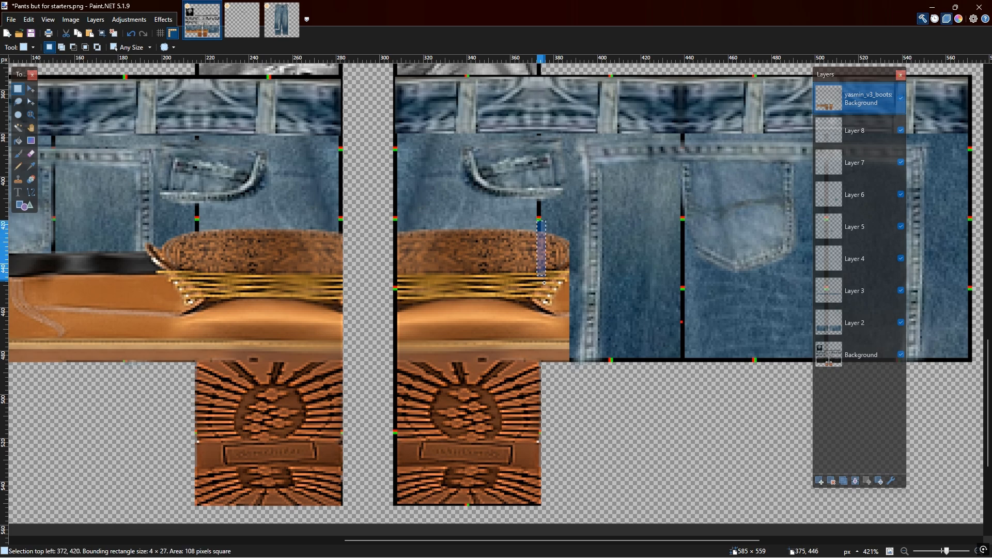
pyautogui.moveTo(569, 362); pyautogui.dragTo(837, 363)
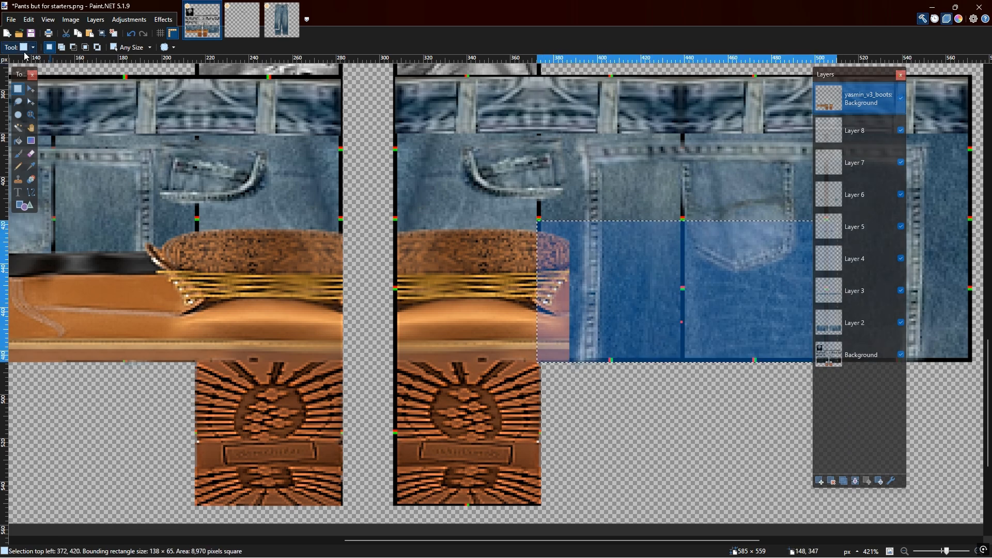
pyautogui.click(148, 113)
# Delete the boot artwork from the left leg's outer panels, keeping only the part on its front panel.
pyautogui.moveTo(503, 539); pyautogui.dragTo(378, 540)
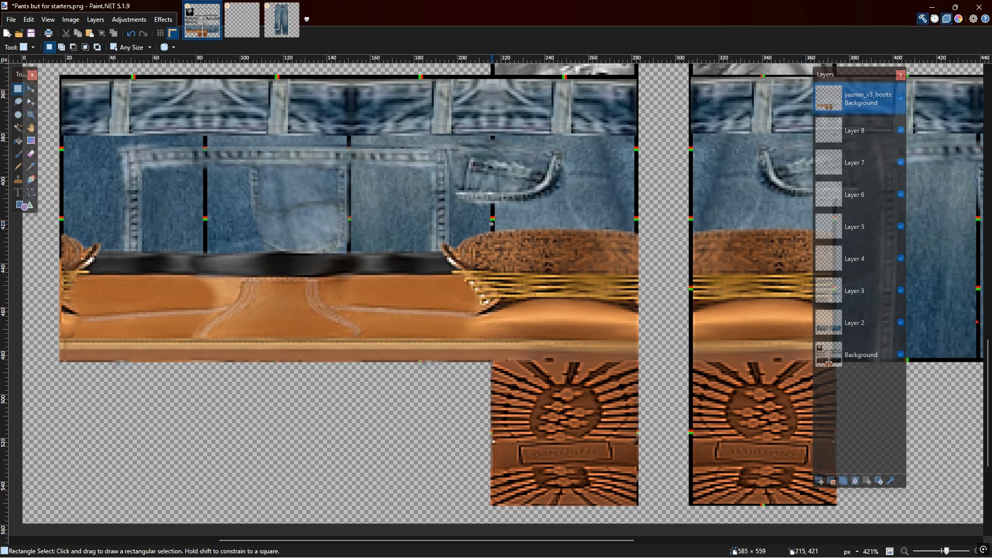
pyautogui.moveTo(492, 223); pyautogui.dragTo(491, 306)
pyautogui.moveTo(492, 361); pyautogui.dragTo(22, 360)
pyautogui.press('Delete')
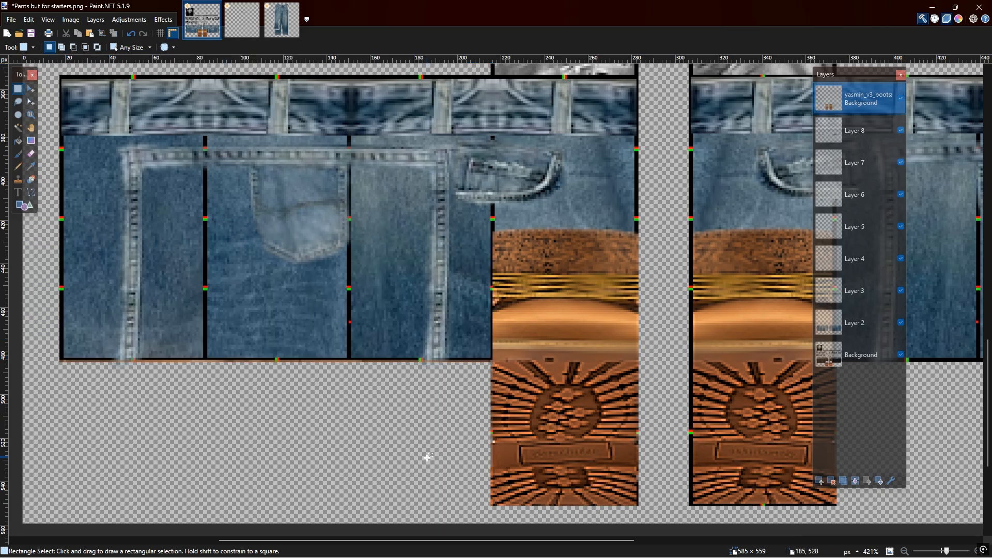
# Move the yasmin_v3_boots layer below Layer 2, directly above the Background layer.
pyautogui.moveTo(479, 542); pyautogui.dragTo(538, 549)
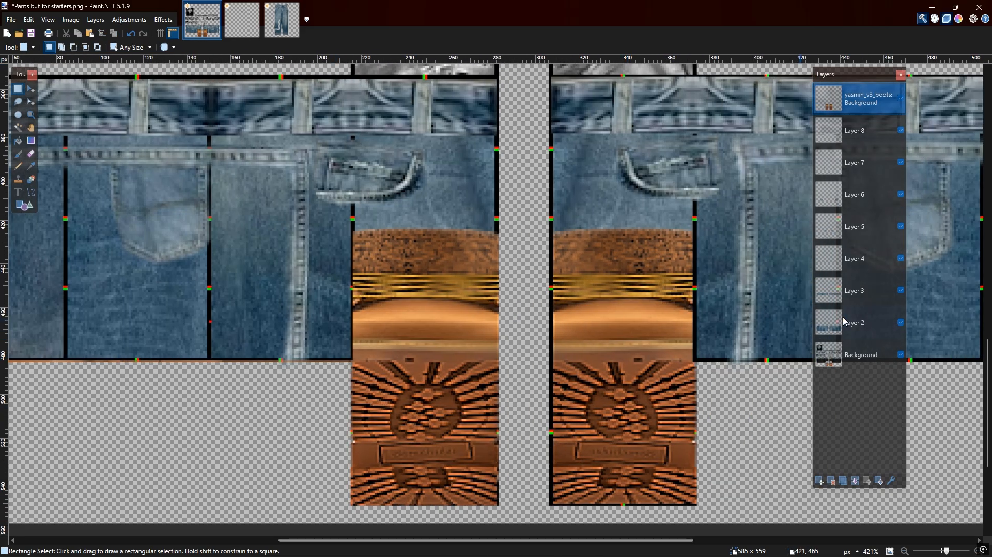
pyautogui.moveTo(838, 106); pyautogui.dragTo(847, 326)
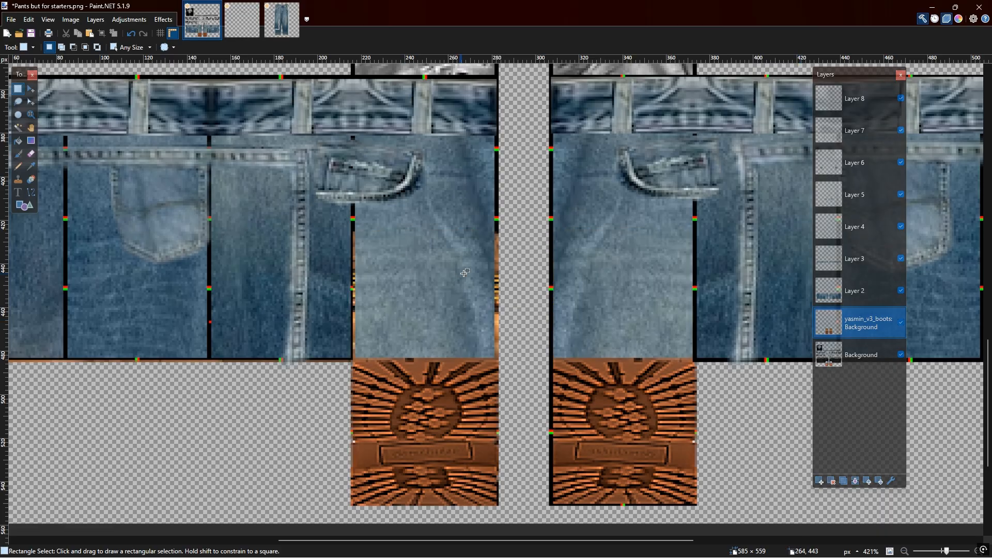
pyautogui.keyDown('ctrl'); pyautogui.scroll(-2, 460, 273); pyautogui.keyUp('ctrl')
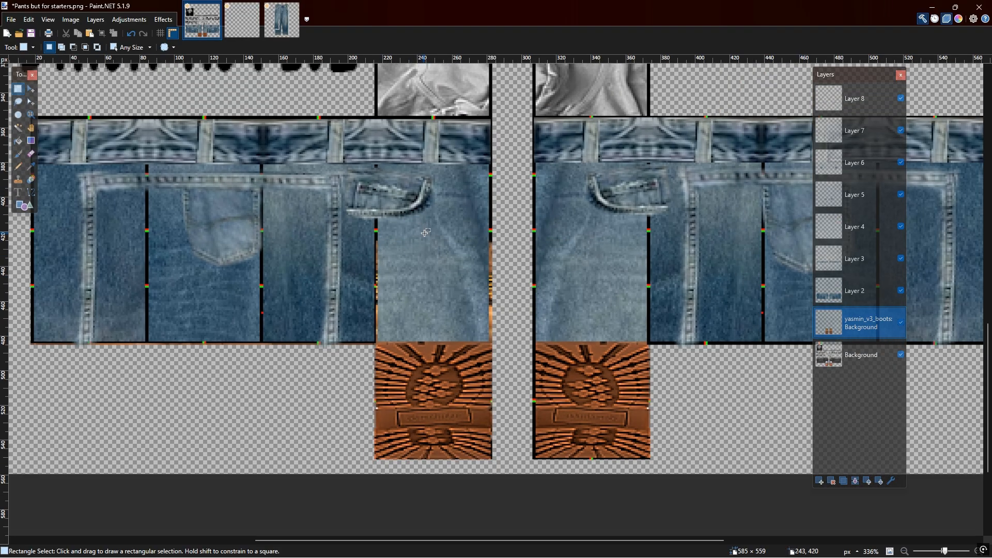
# Erase the lower denim of both front leg panels on Layer 2 with a size 40 brush to expose the boots.
pyautogui.click(19, 45)
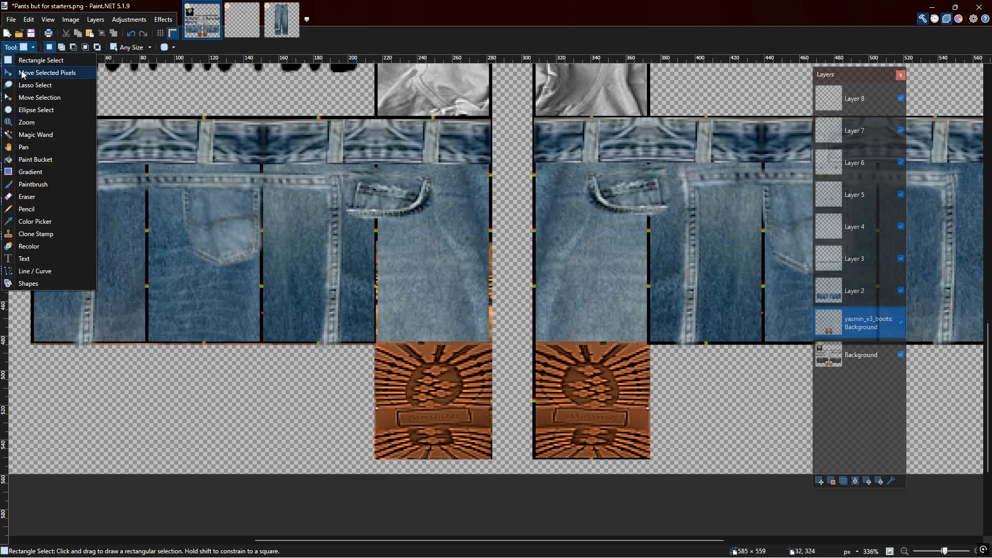
pyautogui.click(43, 197)
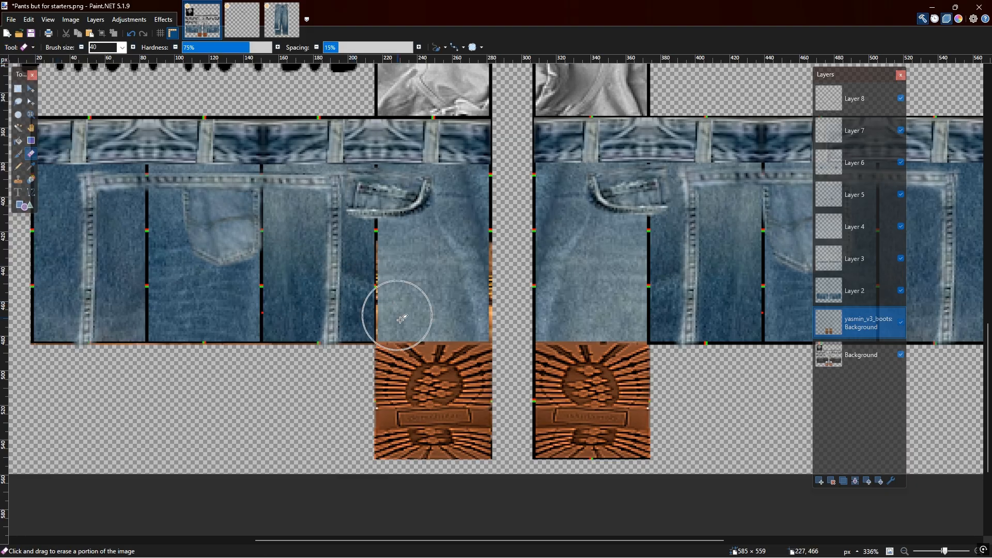
pyautogui.moveTo(399, 361); pyautogui.dragTo(401, 340)
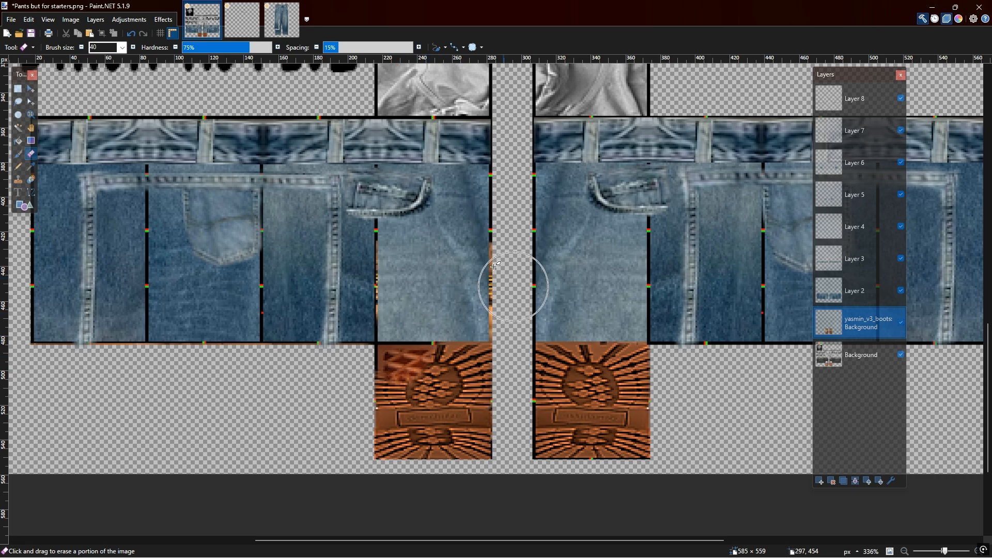
pyautogui.click(131, 34)
pyautogui.click(854, 293)
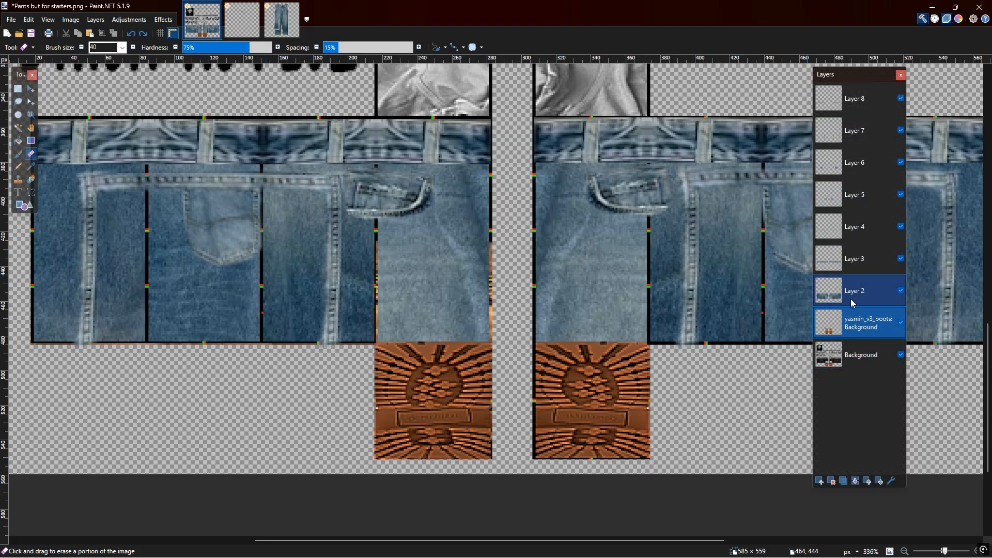
pyautogui.moveTo(390, 332)
pyautogui.mouseDown()
pyautogui.moveTo(439, 300)
pyautogui.moveTo(455, 332)
pyautogui.moveTo(444, 305)
pyautogui.moveTo(413, 301)
pyautogui.moveTo(397, 312)
pyautogui.moveTo(440, 310)
pyautogui.moveTo(463, 328)
pyautogui.moveTo(445, 317)
pyautogui.mouseUp()
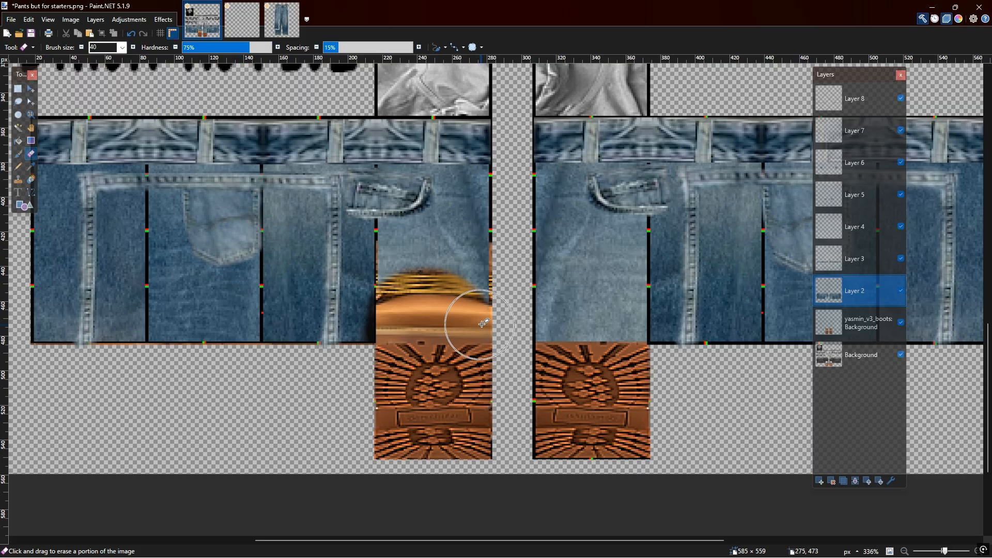
pyautogui.moveTo(563, 347)
pyautogui.mouseDown()
pyautogui.moveTo(587, 305)
pyautogui.moveTo(611, 328)
pyautogui.moveTo(600, 300)
pyautogui.moveTo(565, 306)
pyautogui.moveTo(577, 301)
pyautogui.moveTo(601, 303)
pyautogui.moveTo(619, 318)
pyautogui.mouseUp()
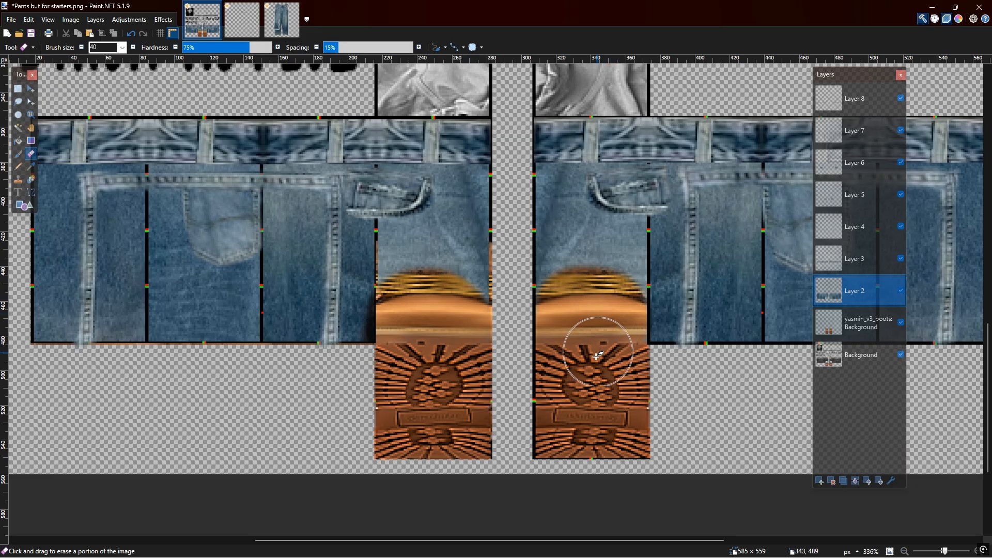
# Try to clone front-panel denim over the left leg panel's side edges with a size 40 Clone Stamp.
pyautogui.scroll(-3, 587, 331)
pyautogui.scroll(3, 544, 366)
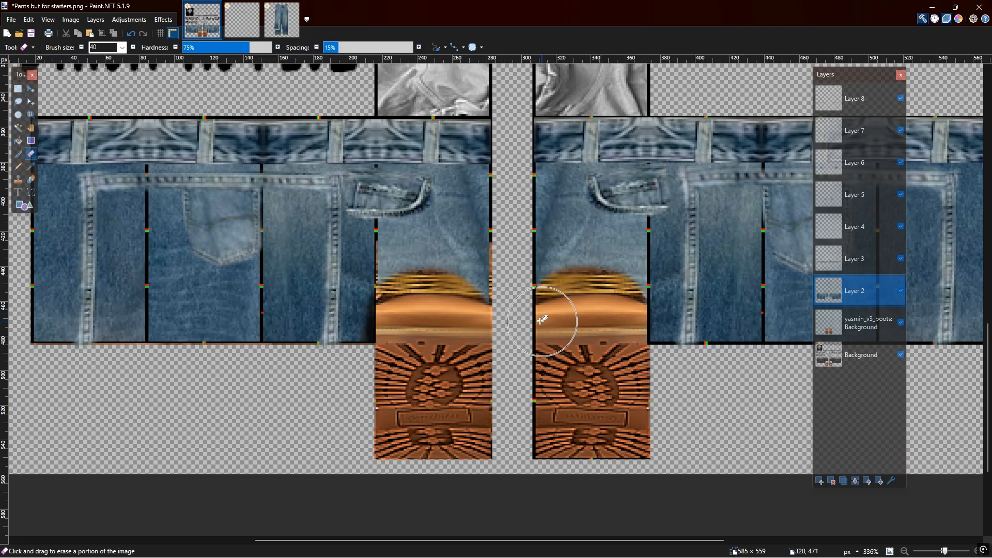
pyautogui.scroll(-1, 423, 321)
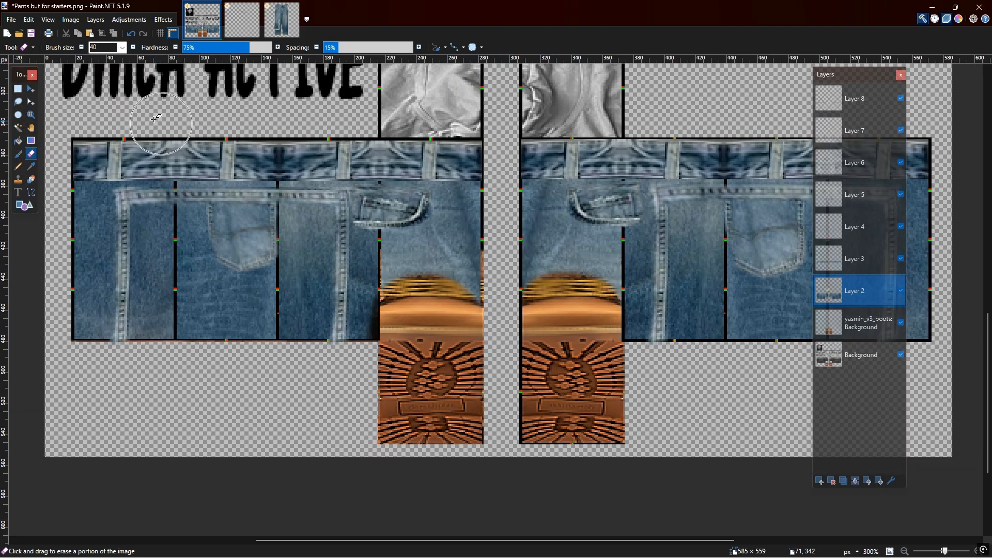
pyautogui.click(32, 47)
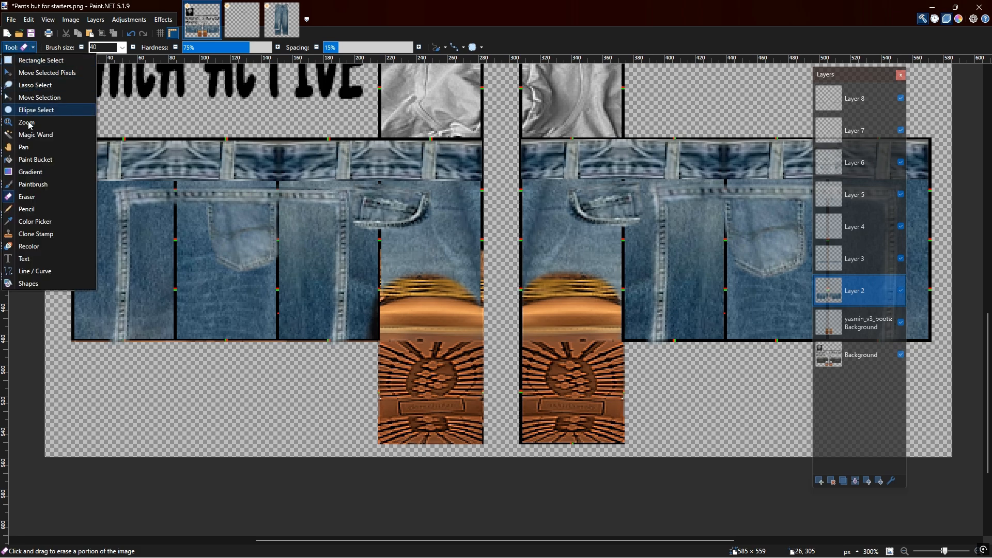
pyautogui.click(41, 235)
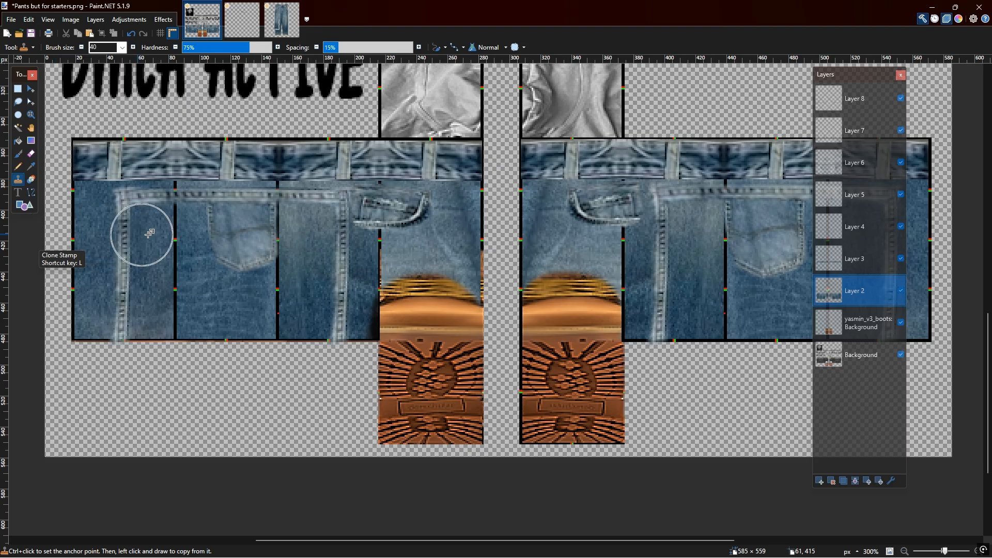
pyautogui.scroll(5, 455, 239)
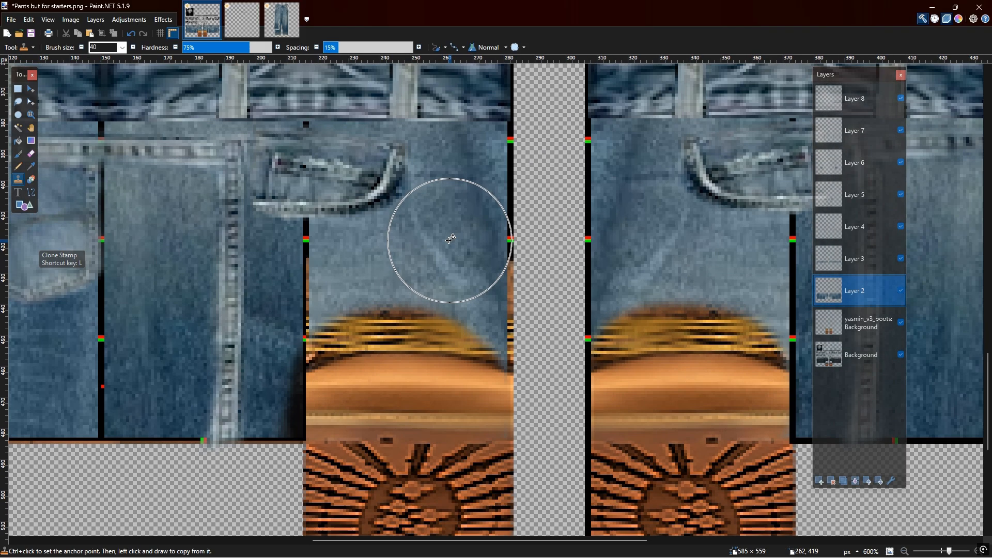
pyautogui.keyDown('ctrl'); pyautogui.click(444, 242); pyautogui.keyUp('ctrl')
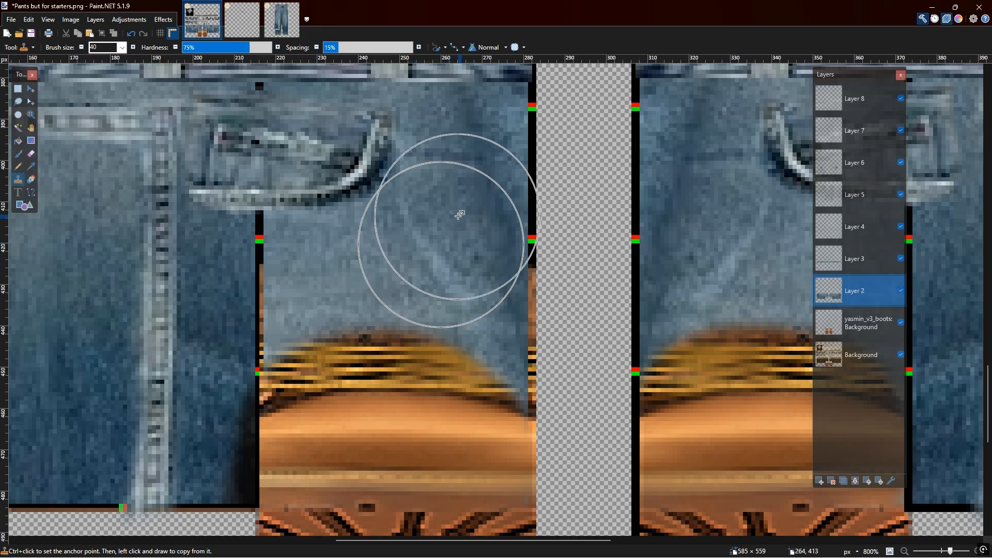
pyautogui.scroll(-2, 445, 223)
pyautogui.moveTo(210, 230)
pyautogui.mouseDown()
pyautogui.moveTo(241, 218)
pyautogui.moveTo(243, 300)
pyautogui.moveTo(265, 365)
pyautogui.moveTo(256, 409)
pyautogui.moveTo(322, 274)
pyautogui.moveTo(530, 242)
pyautogui.moveTo(546, 224)
pyautogui.moveTo(555, 146)
pyautogui.moveTo(554, 182)
pyautogui.moveTo(550, 154)
pyautogui.moveTo(528, 221)
pyautogui.mouseUp()
pyautogui.scroll(2, 548, 140)
pyautogui.scroll(-2, 528, 221)
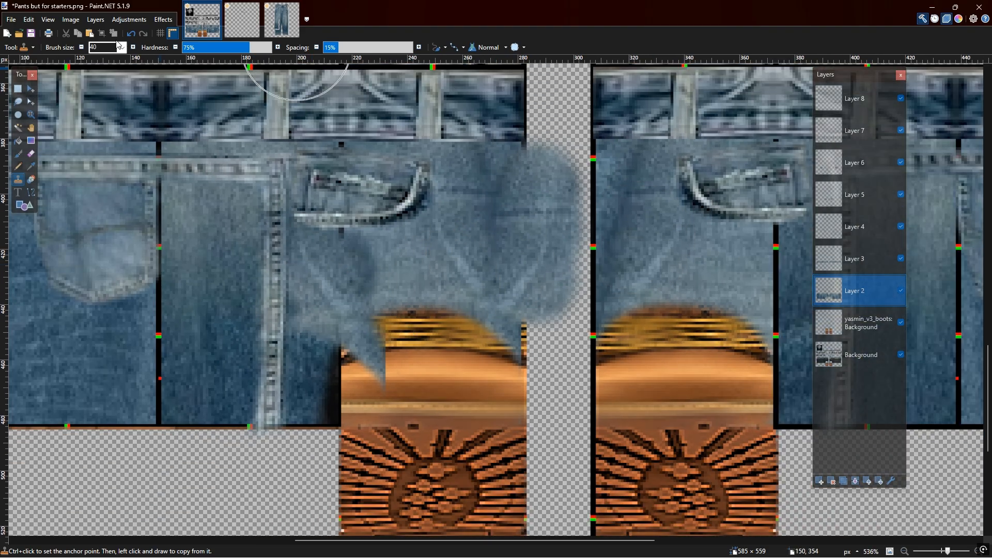
# Try to erase the cloned denim that spills over the left boot.
pyautogui.click(7, 50)
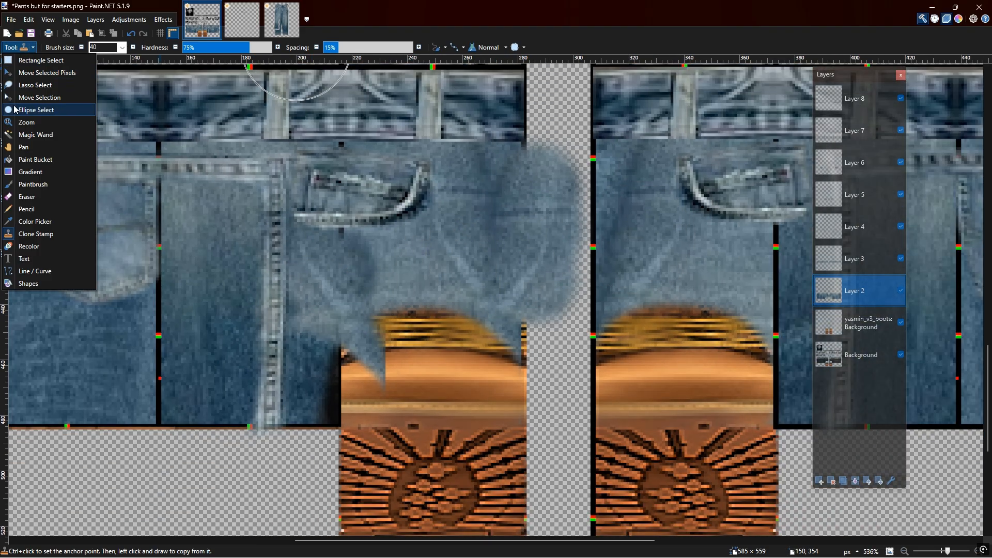
pyautogui.click(31, 197)
pyautogui.moveTo(362, 362)
pyautogui.mouseDown()
pyautogui.moveTo(377, 380)
pyautogui.moveTo(365, 364)
pyautogui.moveTo(419, 377)
pyautogui.moveTo(506, 375)
pyautogui.moveTo(471, 366)
pyautogui.mouseUp()
pyautogui.scroll(-1, 440, 350)
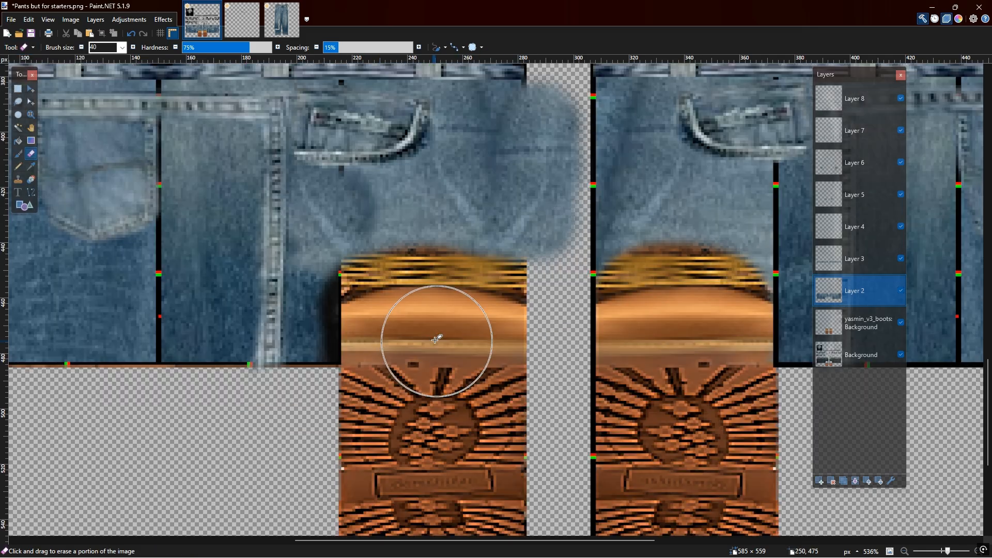
# Undo the erasing and the clone strokes around the left leg's front panel.
pyautogui.click(133, 38)
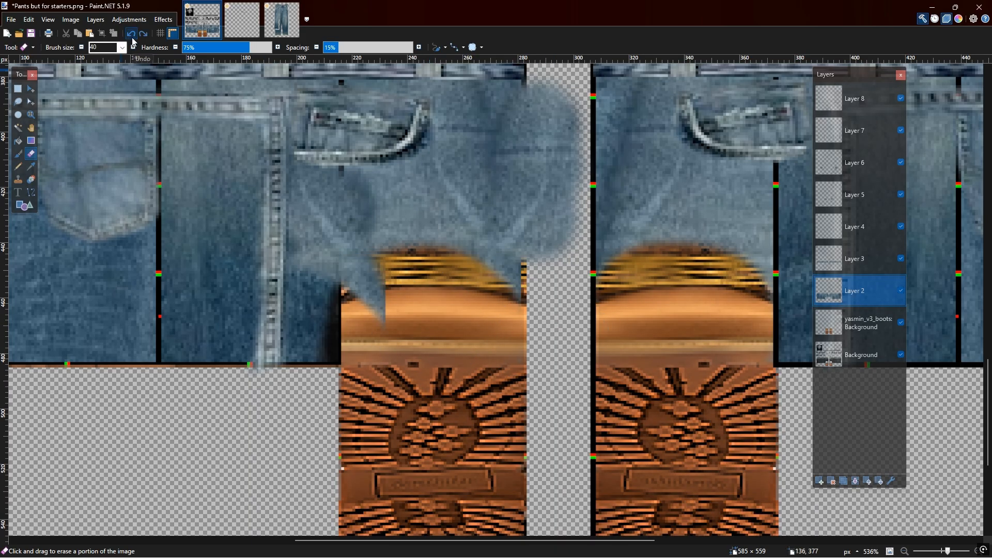
pyautogui.click(131, 35)
pyautogui.click(132, 35)
pyautogui.click(132, 35)
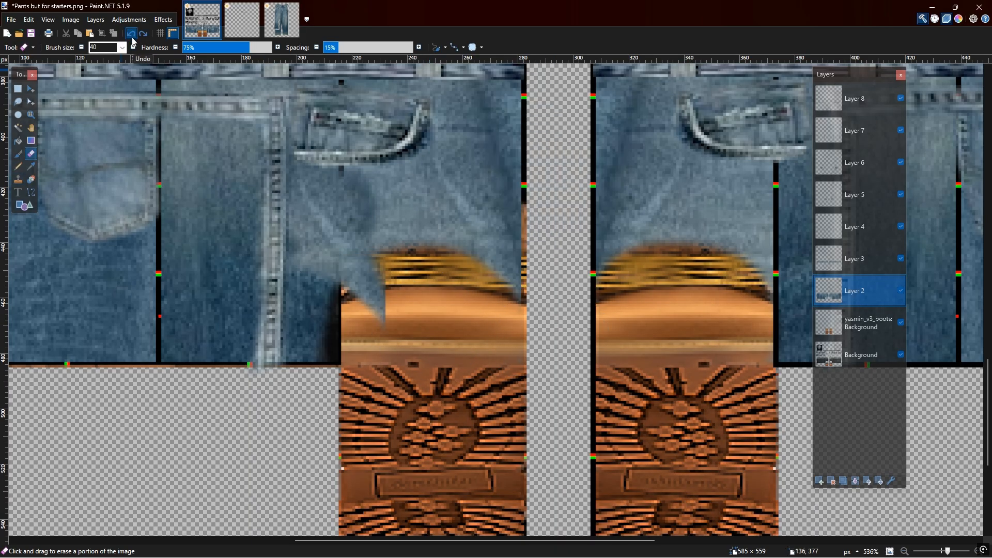
pyautogui.click(133, 39)
pyautogui.click(132, 39)
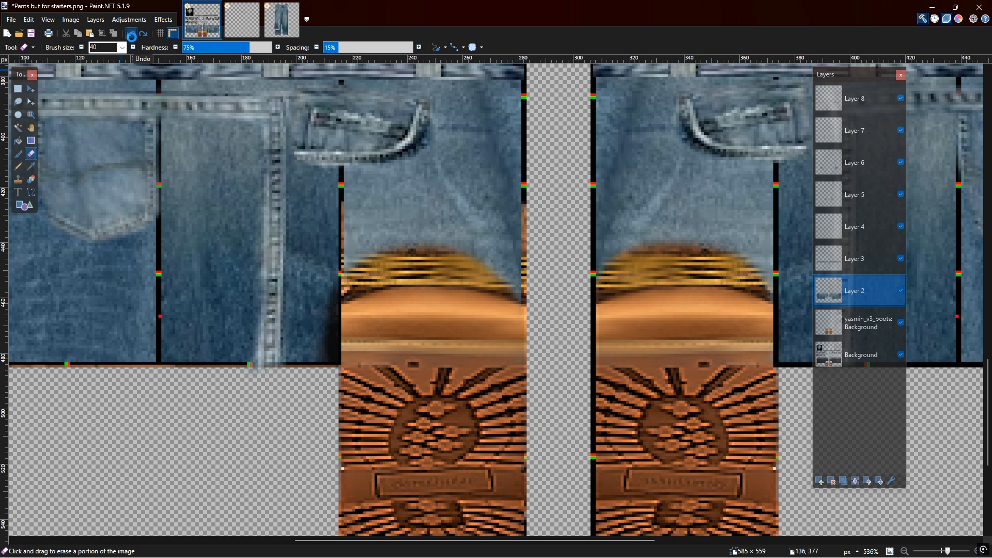
# Clone denim over both side edges of the left leg's front panel above the boot, using brush size 20.
pyautogui.click(26, 48)
pyautogui.click(49, 233)
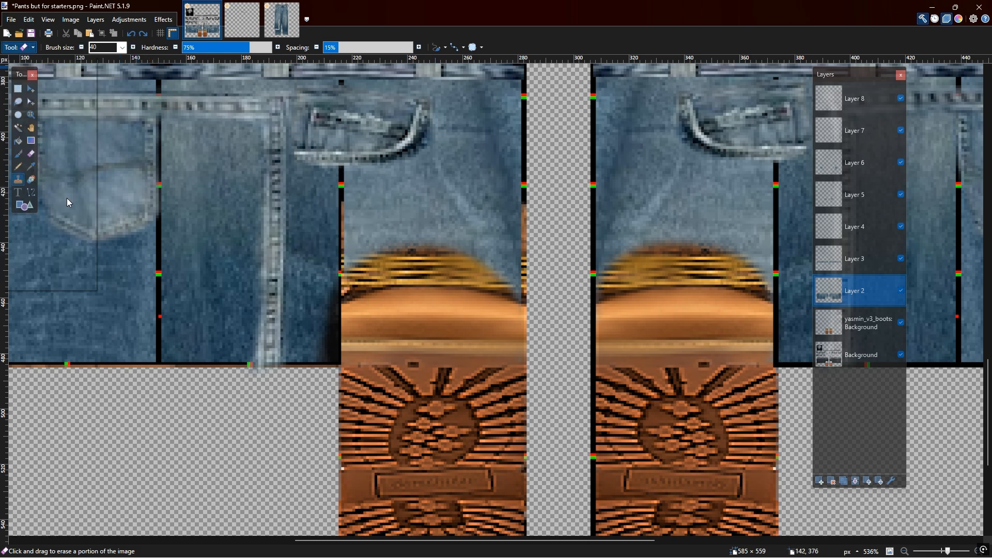
pyautogui.click(123, 47)
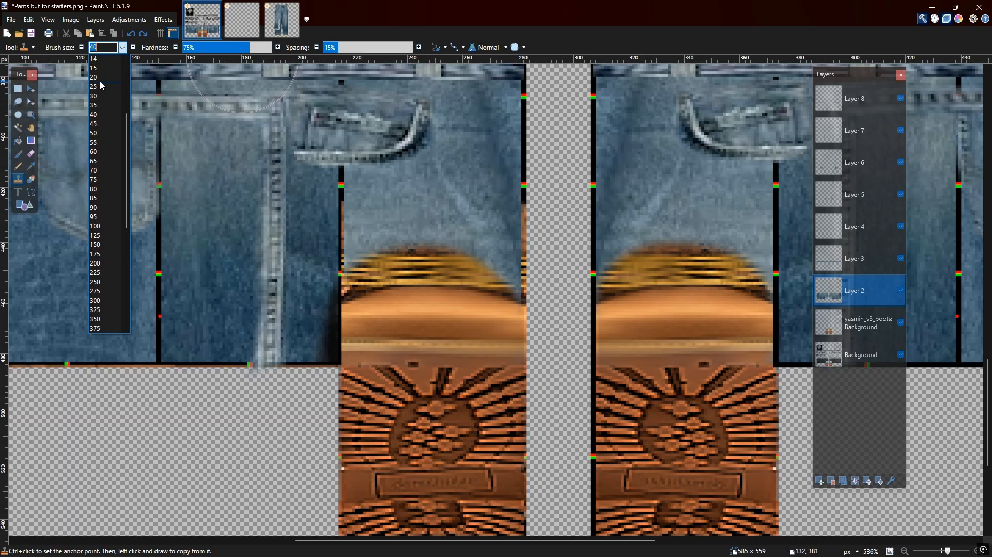
pyautogui.click(100, 76)
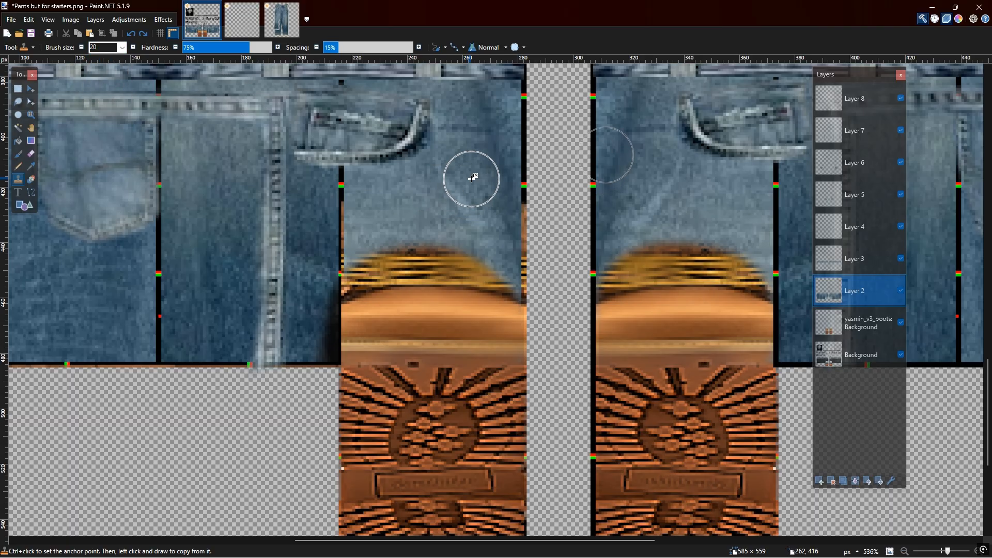
pyautogui.moveTo(339, 192)
pyautogui.mouseDown()
pyautogui.moveTo(343, 249)
pyautogui.moveTo(326, 270)
pyautogui.moveTo(335, 273)
pyautogui.moveTo(323, 274)
pyautogui.moveTo(354, 237)
pyautogui.mouseUp()
pyautogui.moveTo(533, 185)
pyautogui.mouseDown()
pyautogui.moveTo(543, 275)
pyautogui.moveTo(521, 273)
pyautogui.moveTo(522, 100)
pyautogui.mouseUp()
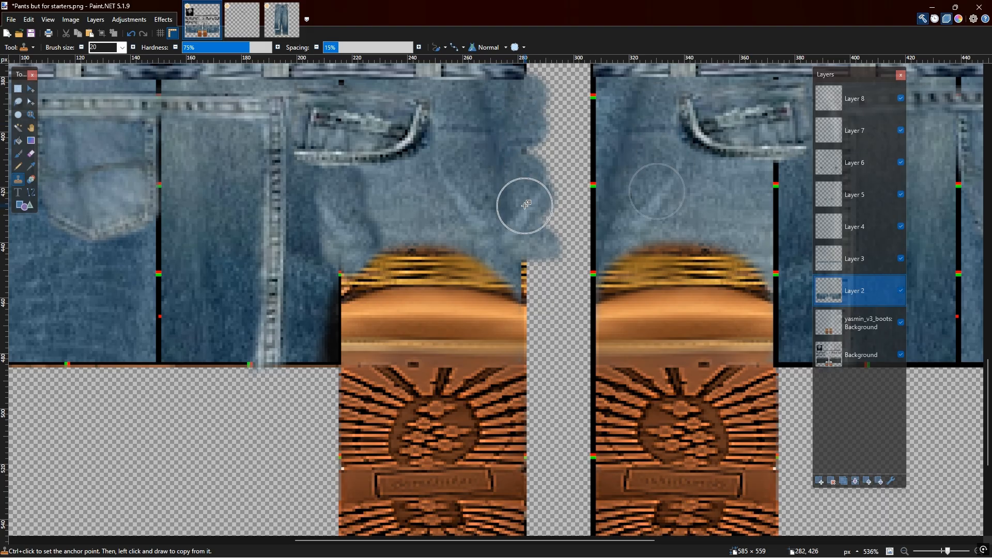
# Try to clone denim along the lower border of the left leg's panels.
pyautogui.scroll(-2, 496, 222)
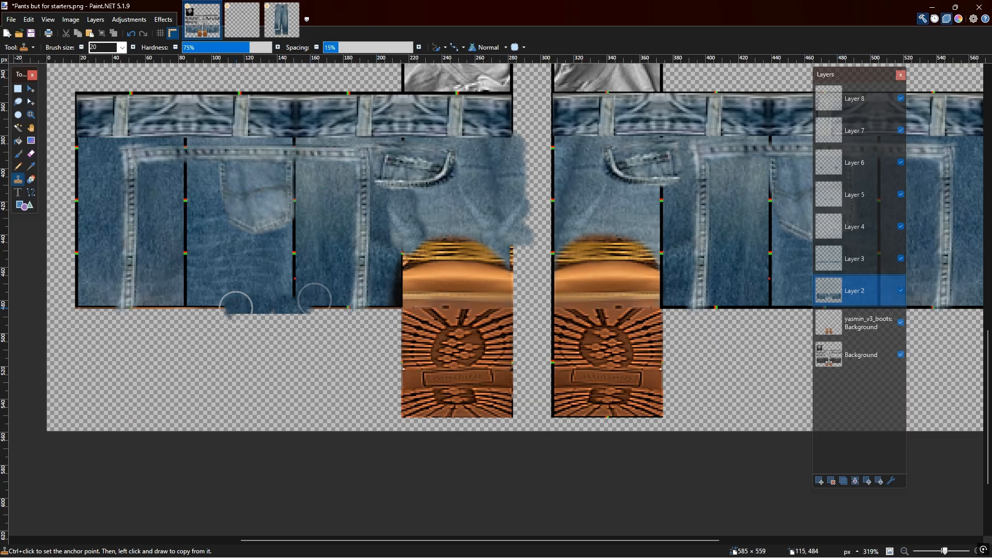
pyautogui.moveTo(238, 307); pyautogui.dragTo(165, 308)
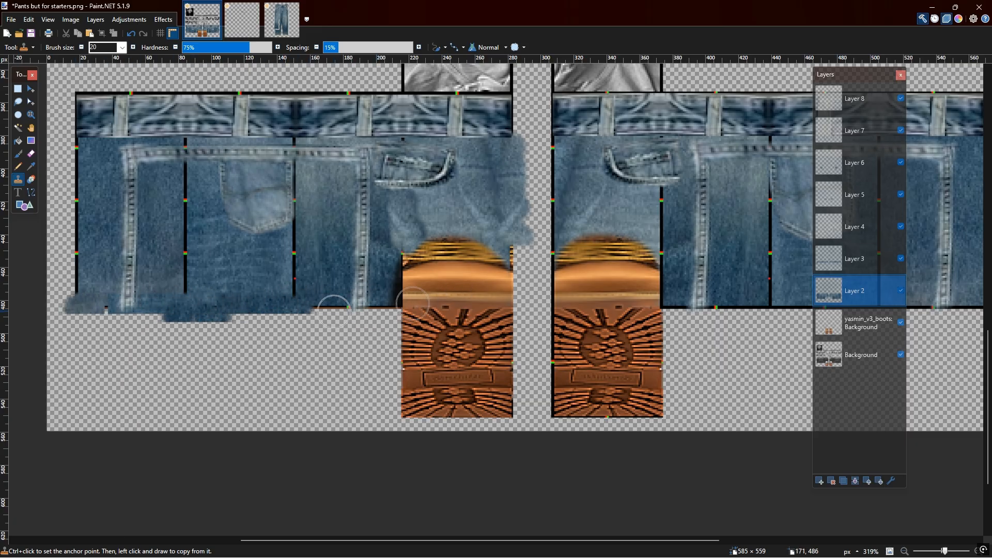
pyautogui.click(132, 35)
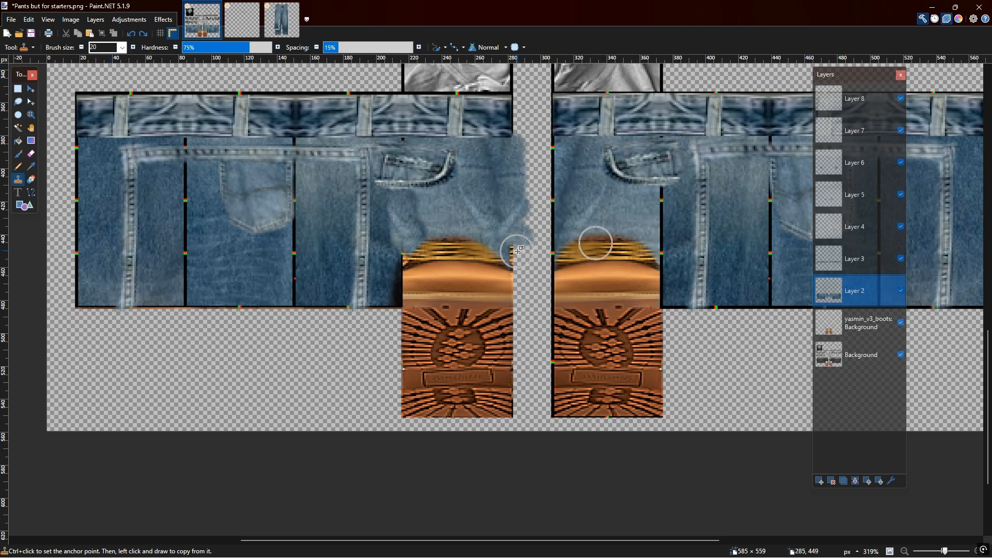
# Switch to Discord and look through the Playground server's wrinkles channel for pants wrinkles.
pyautogui.scroll(-2, 520, 251)
pyautogui.scroll(2, 683, 312)
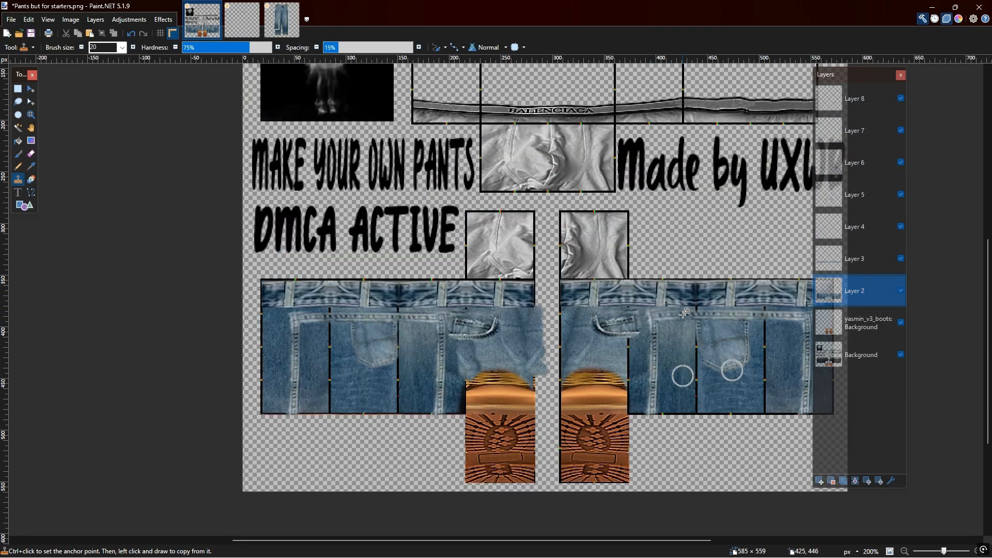
pyautogui.moveTo(520, 540); pyautogui.dragTo(573, 537)
pyautogui.scroll(-2, 538, 451)
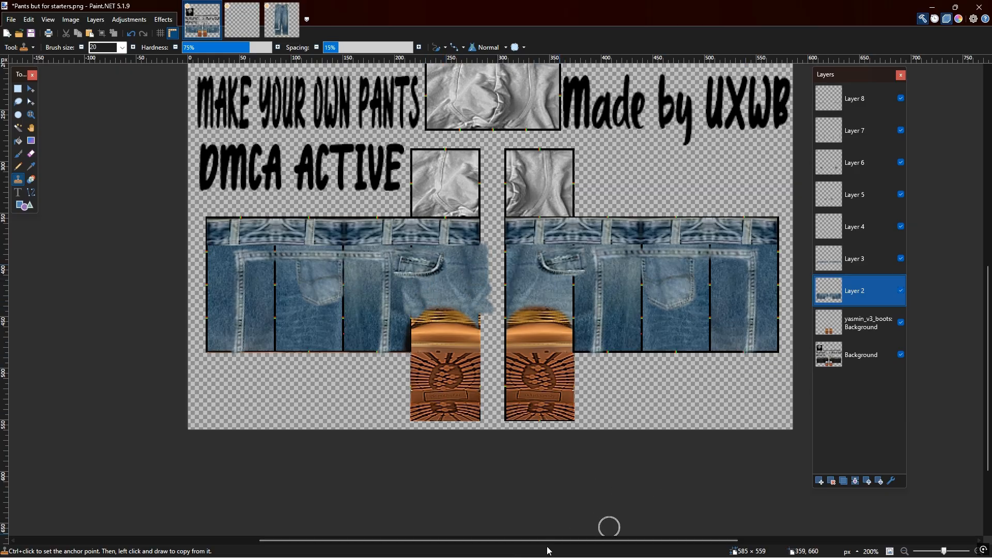
pyautogui.press('super')
pyautogui.click(576, 548)
pyautogui.click(573, 551)
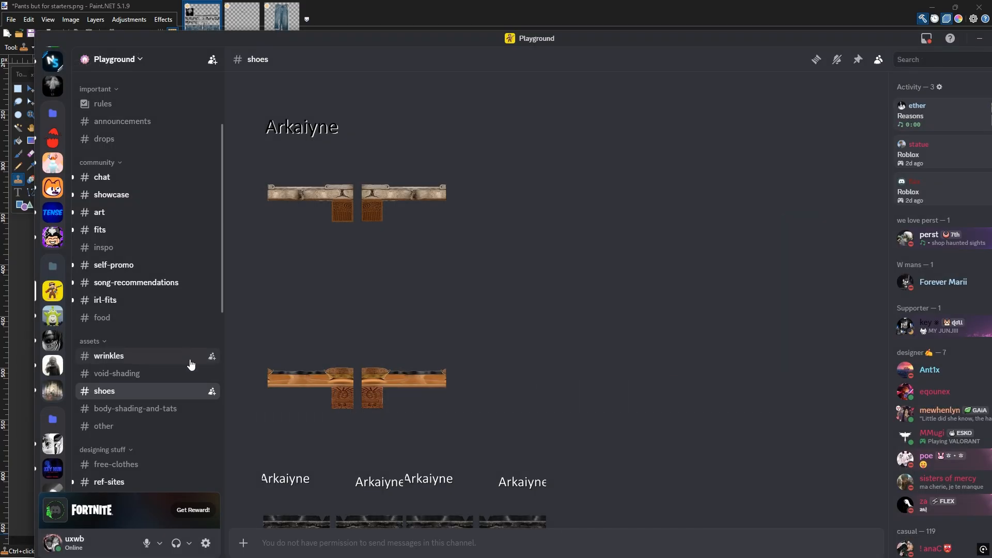
pyautogui.click(171, 357)
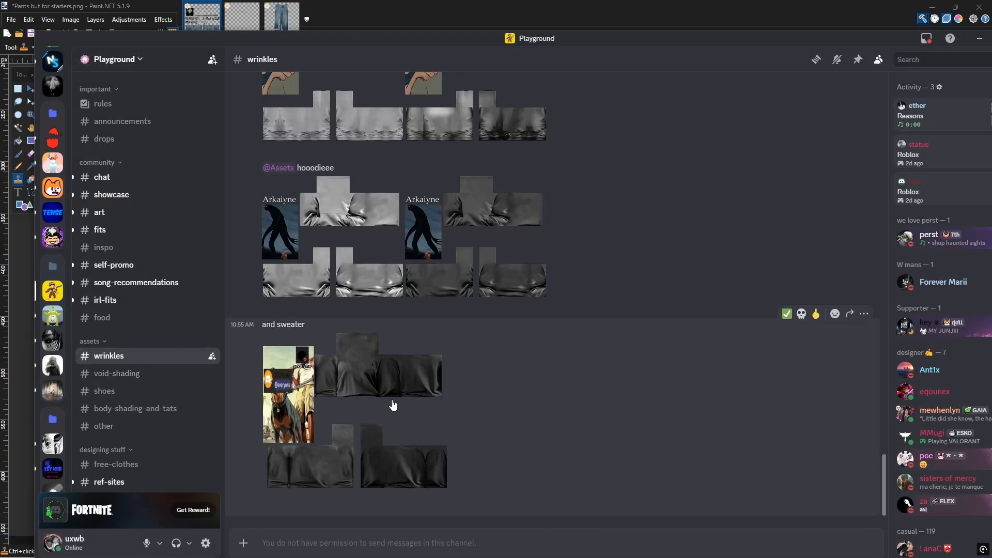
pyautogui.scroll(10, 408, 388)
pyautogui.scroll(15, 413, 363)
pyautogui.scroll(6, 419, 361)
pyautogui.scroll(-5, 511, 393)
pyautogui.scroll(-10, 444, 381)
pyautogui.scroll(-10, 426, 377)
# Bring up the Downloads folder in File Explorer and preview the 49._wrinkles PNG image.
pyautogui.press('super')
pyautogui.click(549, 548)
pyautogui.press('alt')
pyautogui.press('super')
pyautogui.click(509, 547)
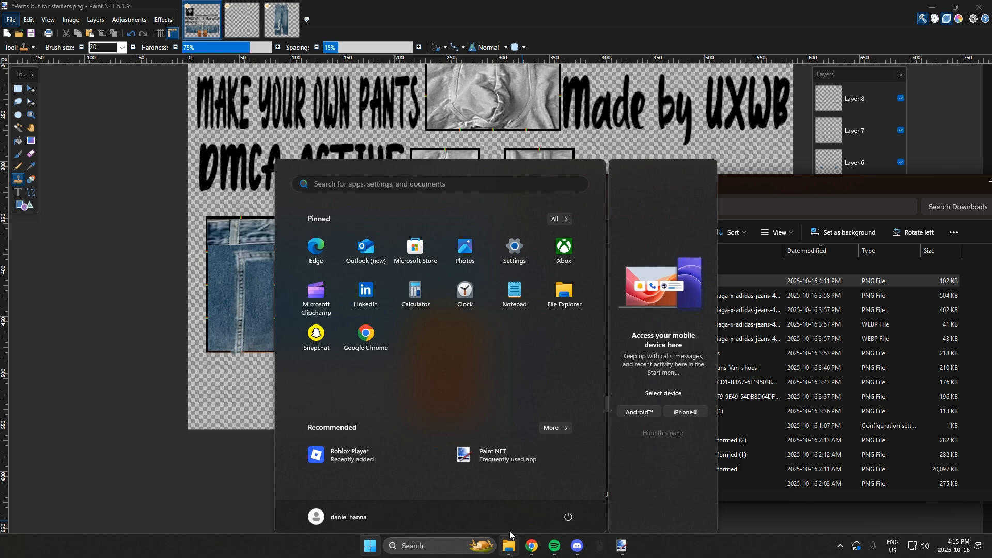
pyautogui.moveTo(735, 187); pyautogui.dragTo(589, 180)
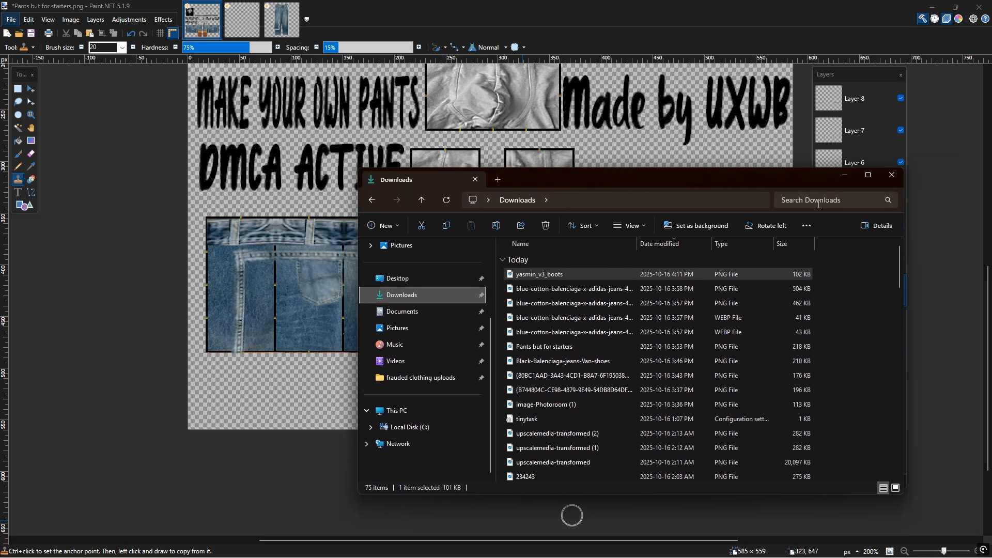
pyautogui.moveTo(899, 260); pyautogui.dragTo(894, 365)
pyautogui.click(609, 315)
pyautogui.doubleClick(608, 315)
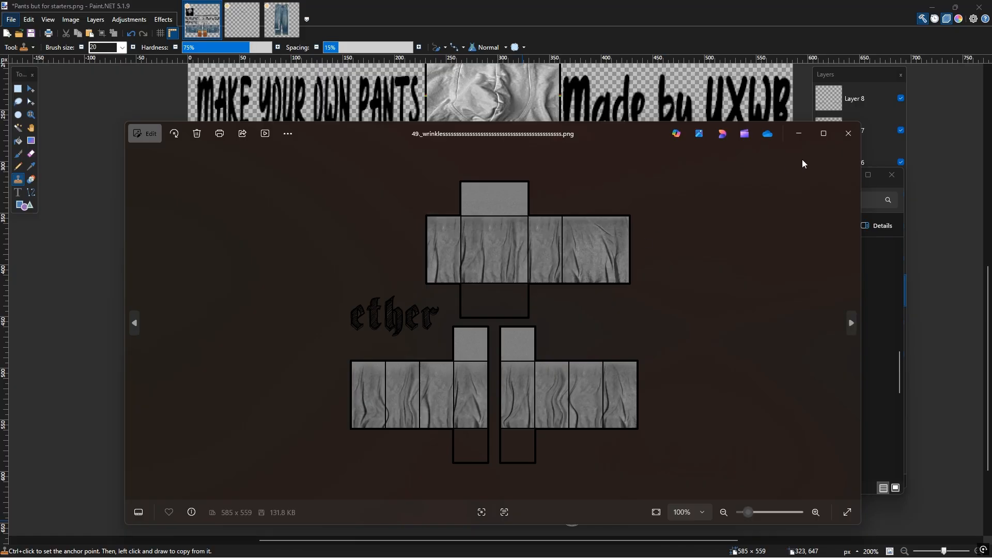
pyautogui.click(853, 135)
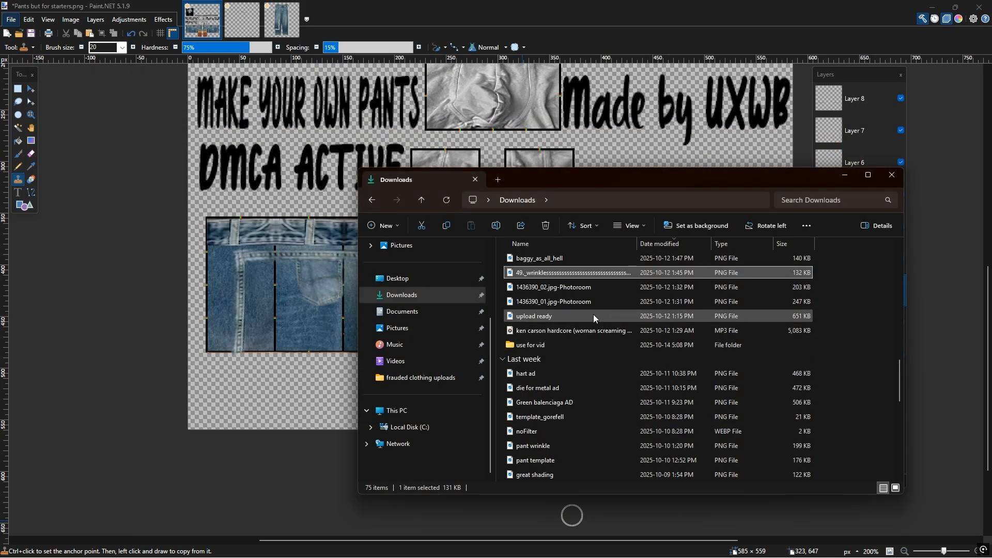
# Preview the pant wrinkle image from Downloads and add it to the pants template as a new layer.
pyautogui.scroll(-1, 585, 310)
pyautogui.scroll(-2, 574, 318)
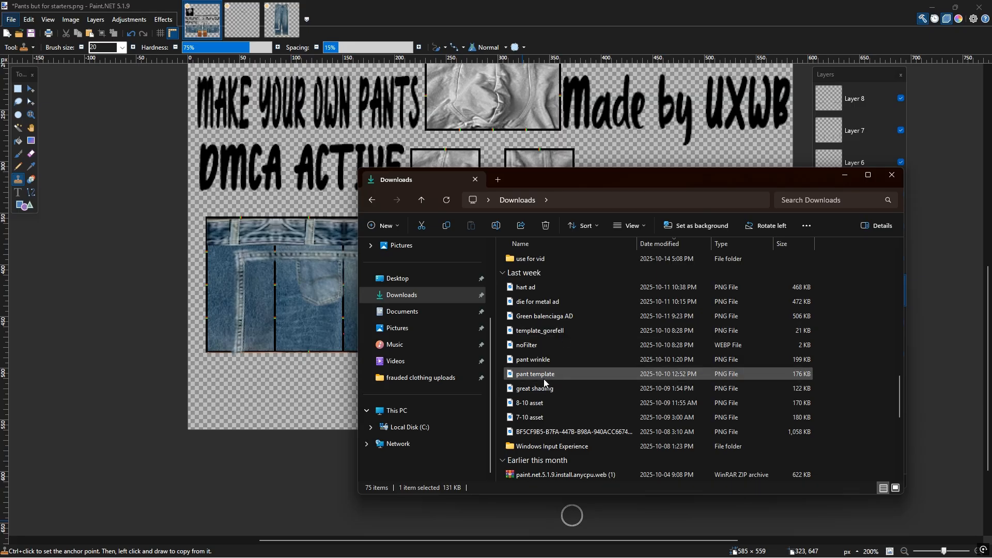
pyautogui.doubleClick(532, 359)
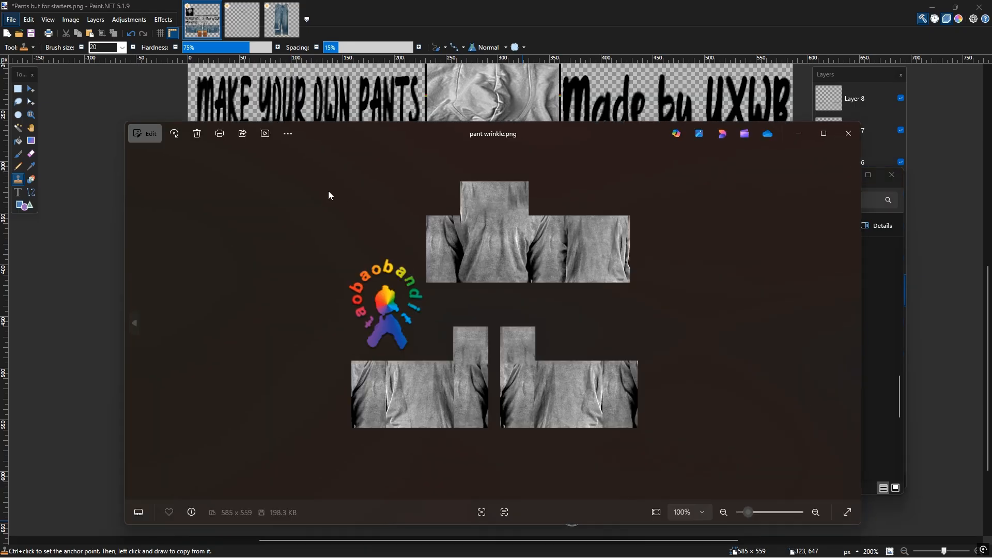
pyautogui.click(839, 139)
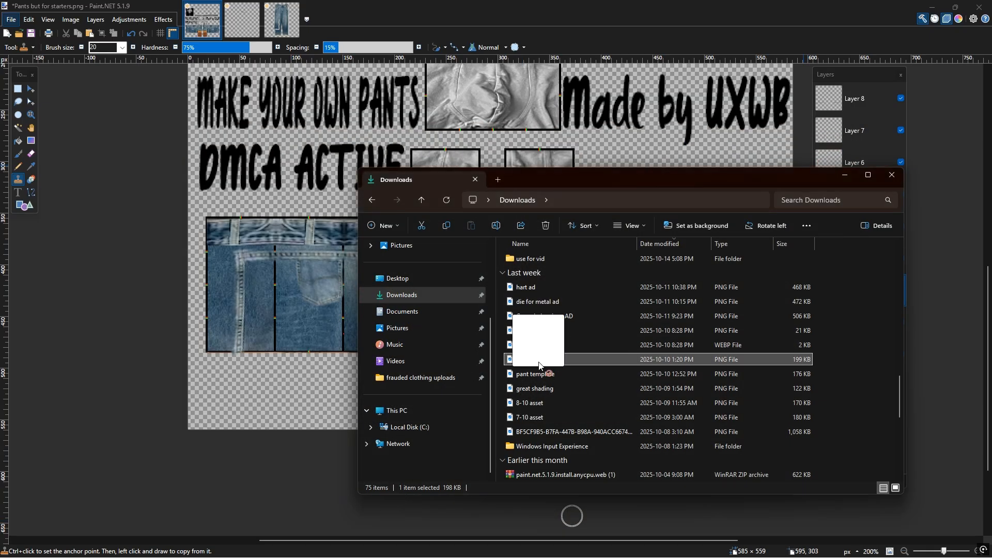
pyautogui.click(307, 300)
pyautogui.moveTo(308, 299); pyautogui.dragTo(308, 300)
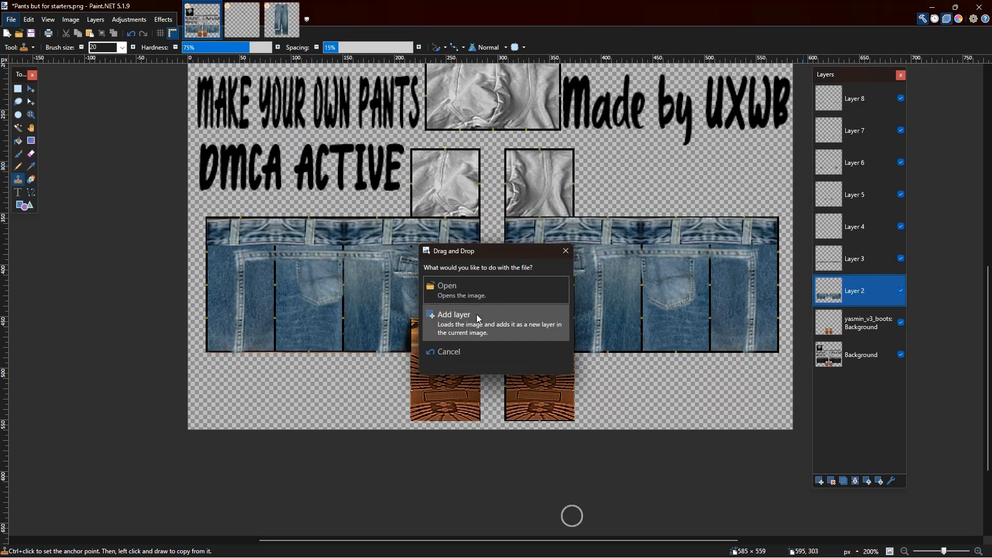
pyautogui.click(477, 316)
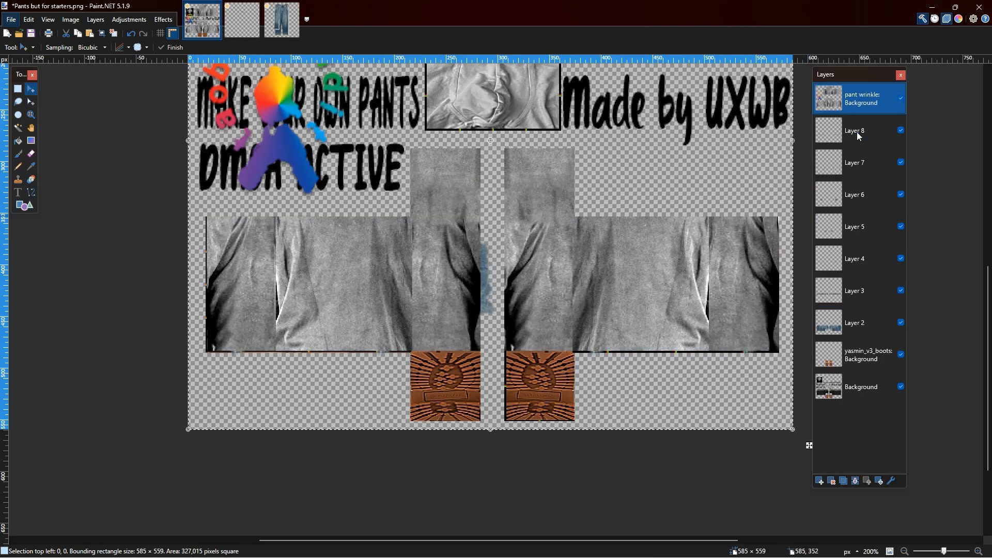
# Set the pant wrinkle layer's blend mode to Overlay.
pyautogui.doubleClick(863, 101)
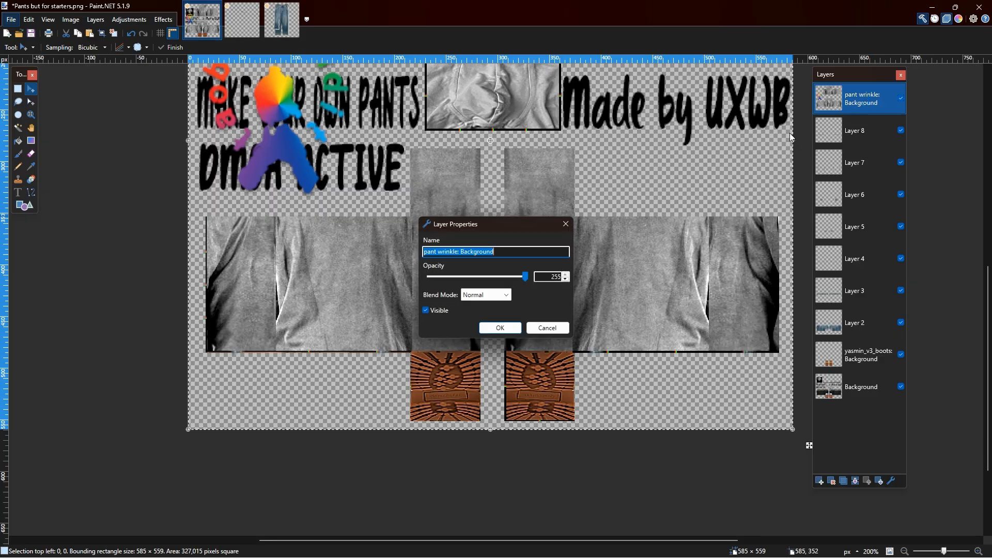
pyautogui.click(489, 296)
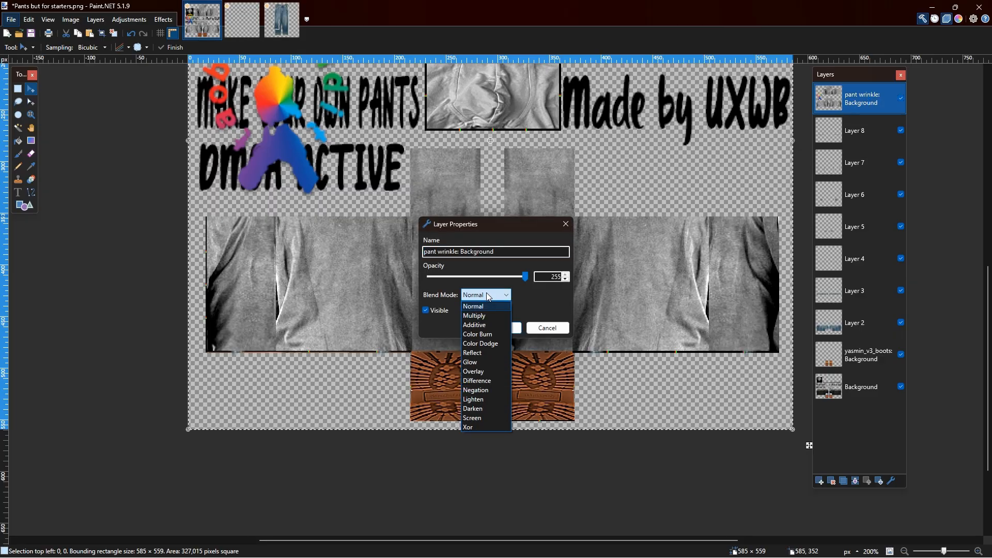
pyautogui.click(486, 372)
pyautogui.moveTo(479, 223); pyautogui.dragTo(155, 222)
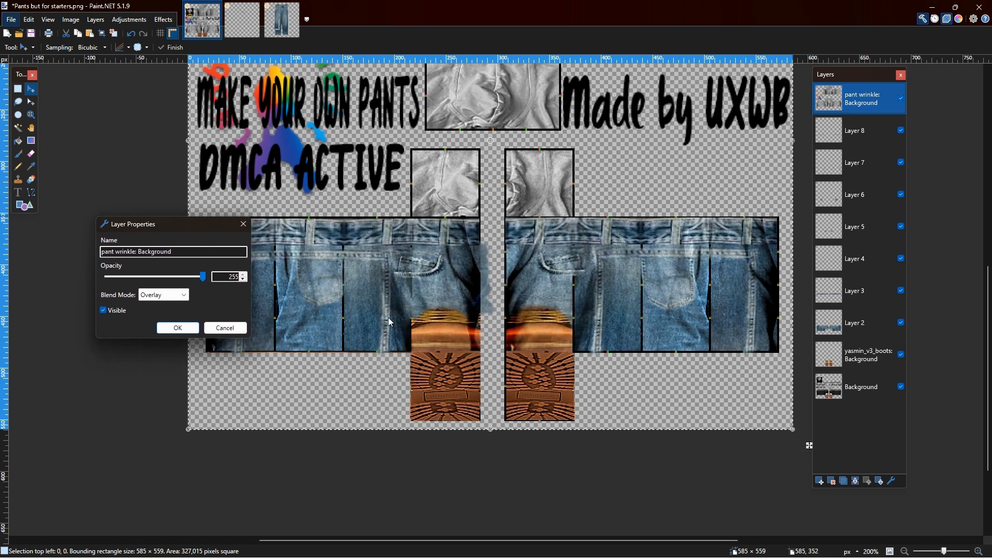
pyautogui.moveTo(202, 279); pyautogui.dragTo(244, 282)
pyautogui.click(177, 327)
# Delete the pant wrinkle layer's content above the leg panels, an area about 585 × 353 px, and clear the selection.
pyautogui.scroll(4, 365, 324)
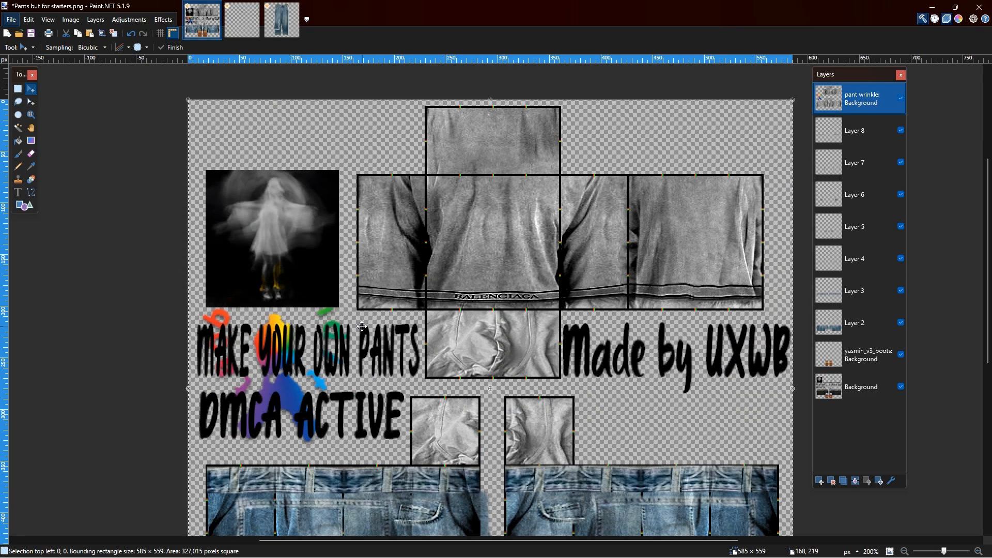
pyautogui.scroll(-2, 366, 325)
pyautogui.scroll(2, 278, 131)
pyautogui.click(26, 47)
pyautogui.click(31, 59)
pyautogui.moveTo(188, 99); pyautogui.dragTo(789, 463)
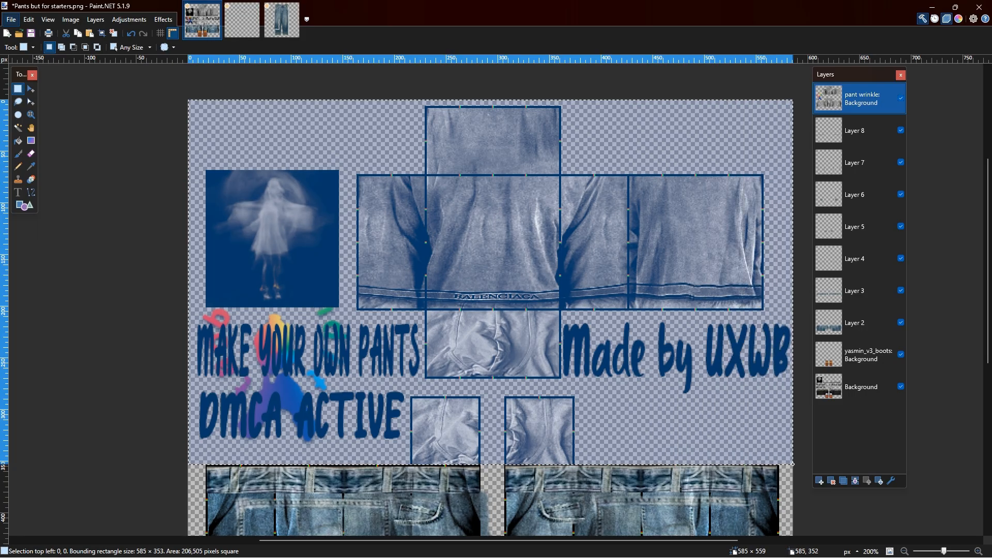
pyautogui.click(71, 35)
pyautogui.moveTo(364, 173); pyautogui.dragTo(618, 244)
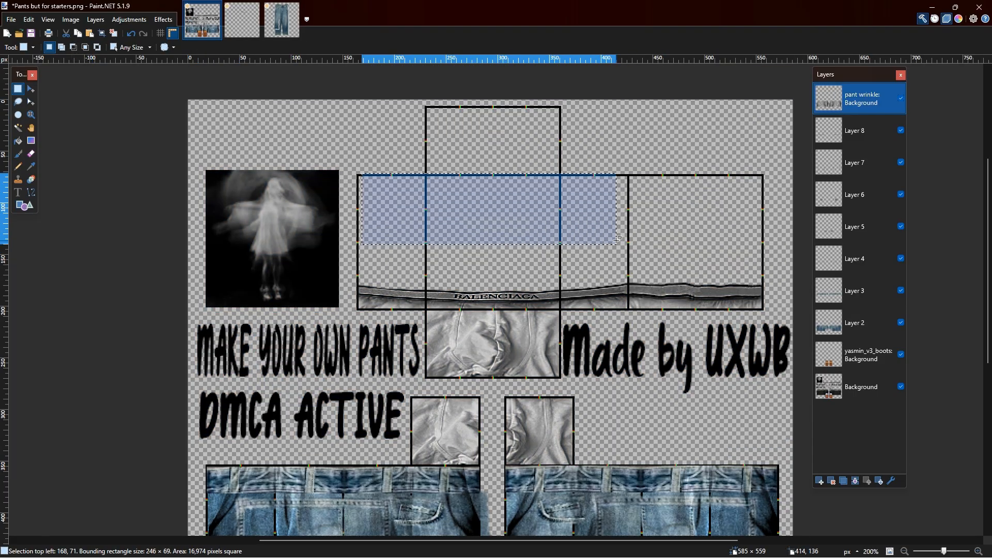
pyautogui.scroll(-5, 533, 228)
pyautogui.click(148, 243)
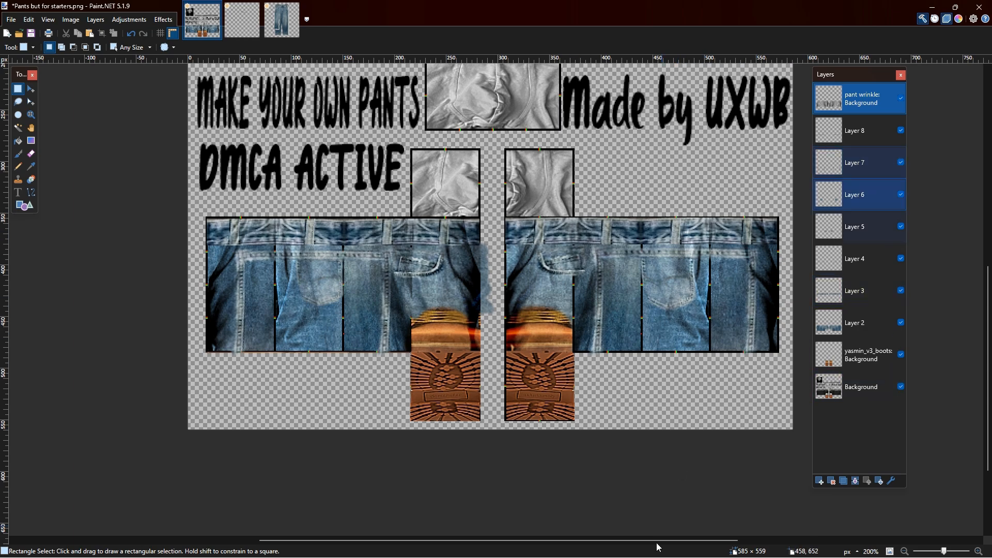
# Switch to Discord and look through the Playground wrinkles channel and the other channels of shame and stacy's dungeon for assets.
pyautogui.press('super')
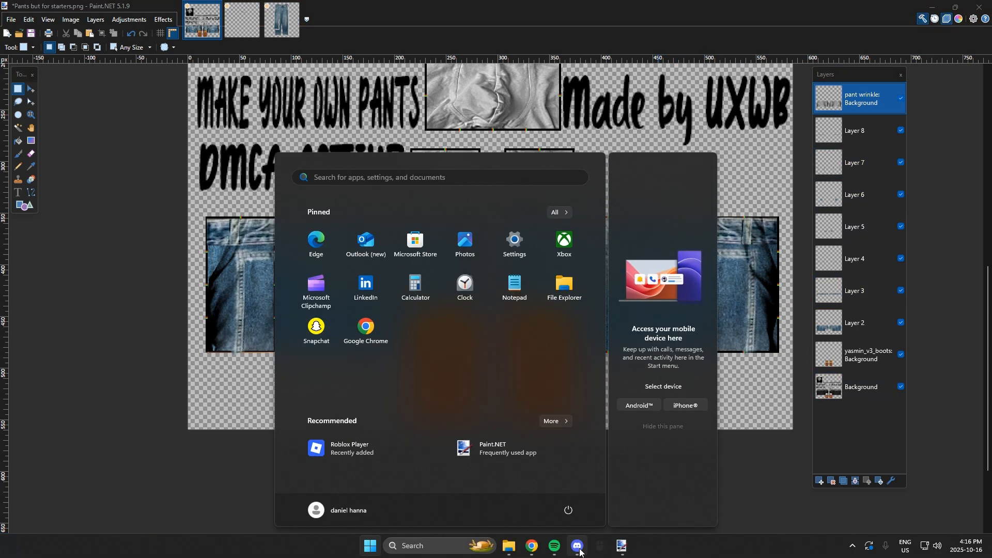
pyautogui.click(579, 548)
pyautogui.scroll(-6, 154, 396)
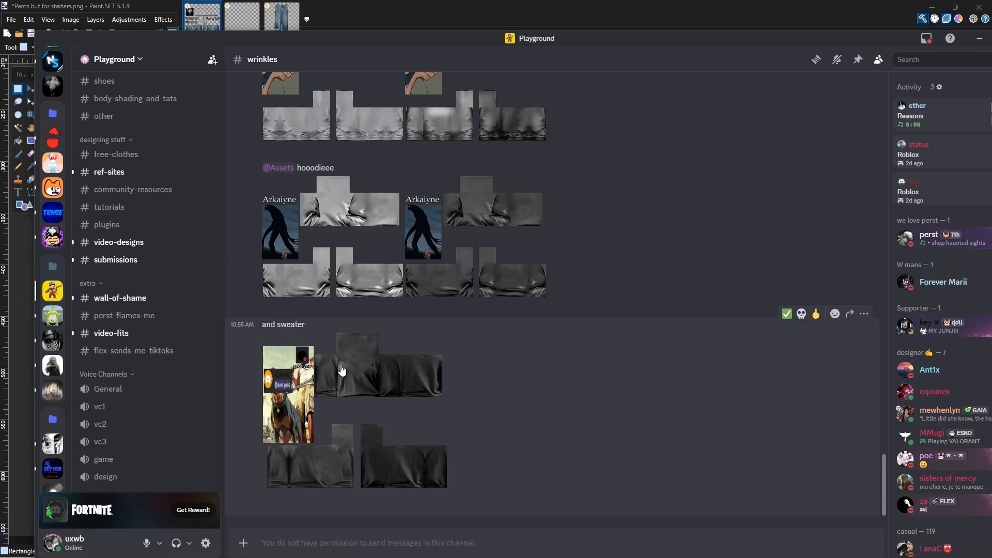
pyautogui.scroll(5, 362, 336)
pyautogui.scroll(5, 207, 258)
pyautogui.scroll(1, 59, 103)
pyautogui.scroll(-3, 56, 155)
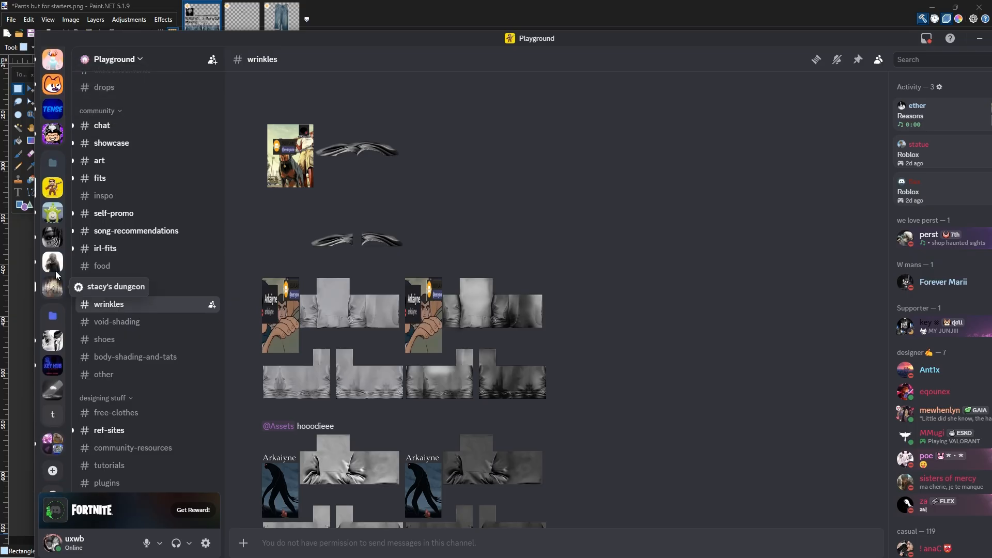
pyautogui.click(52, 263)
pyautogui.click(103, 366)
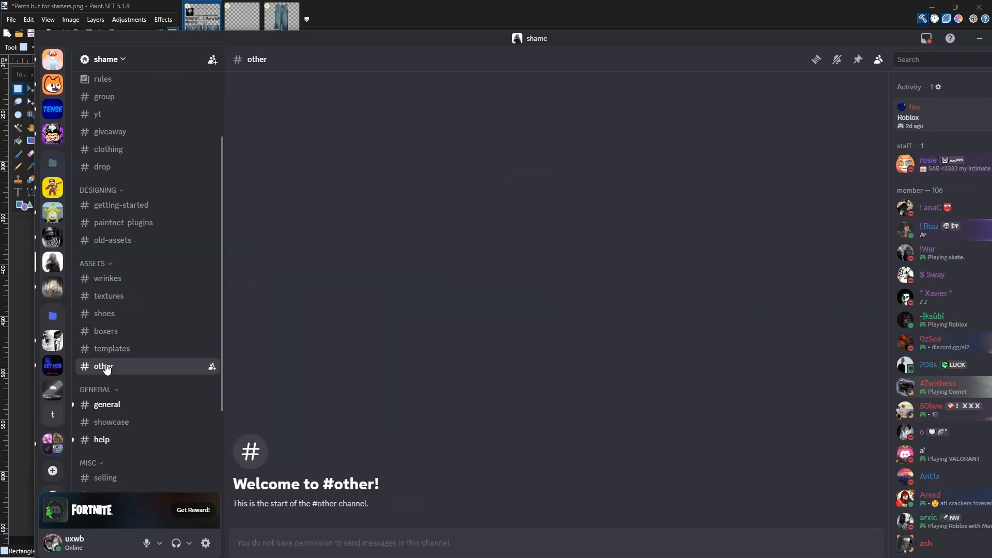
pyautogui.click(53, 288)
pyautogui.click(178, 384)
pyautogui.scroll(5, 304, 403)
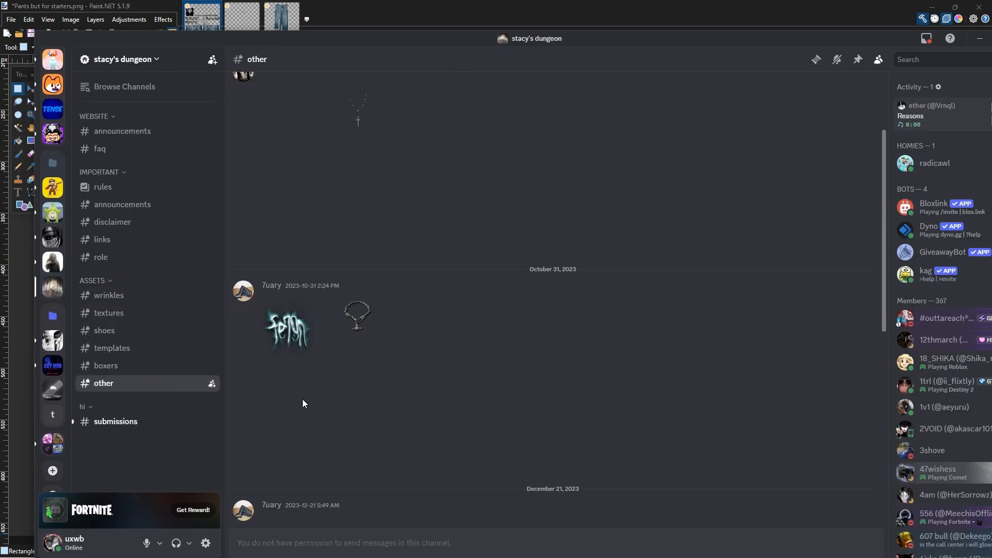
# Look through the asset images in the Playground server's other channel.
pyautogui.click(53, 188)
pyautogui.click(140, 375)
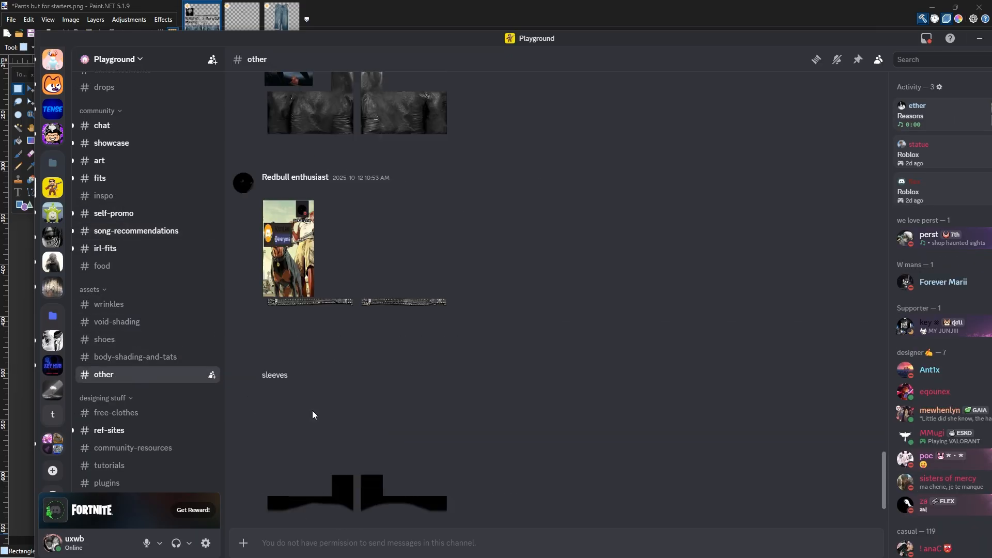
pyautogui.scroll(2, 312, 414)
pyautogui.click(352, 377)
pyautogui.click(452, 449)
pyautogui.scroll(10, 403, 418)
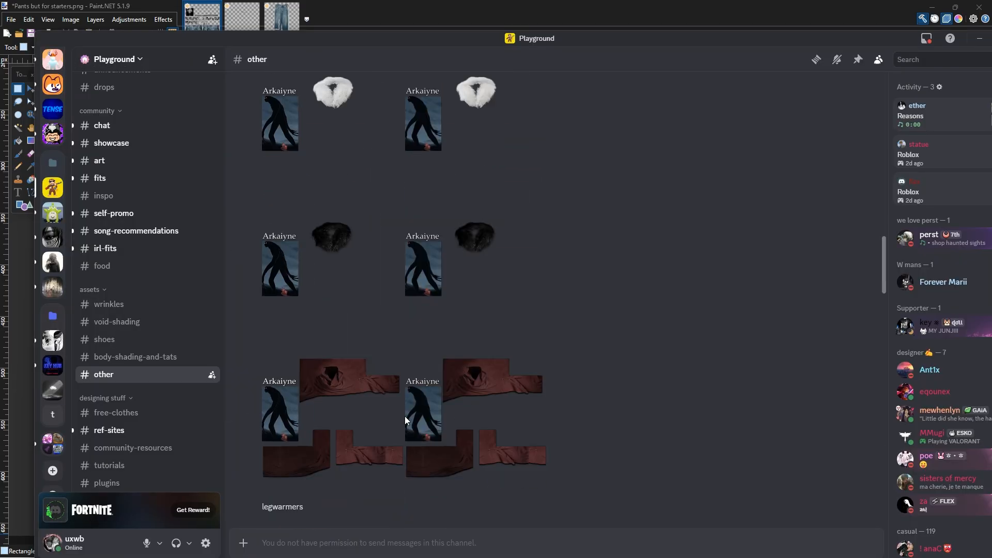
pyautogui.click(378, 356)
pyautogui.click(445, 456)
pyautogui.scroll(-15, 448, 408)
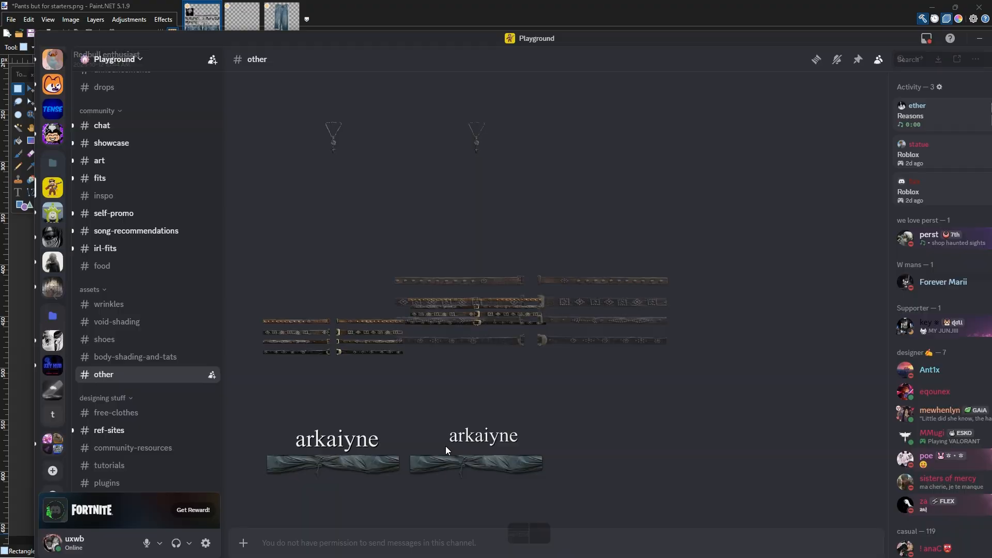
pyautogui.scroll(-2, 430, 408)
pyautogui.click(438, 290)
pyautogui.rightClick(447, 311)
pyautogui.click(468, 337)
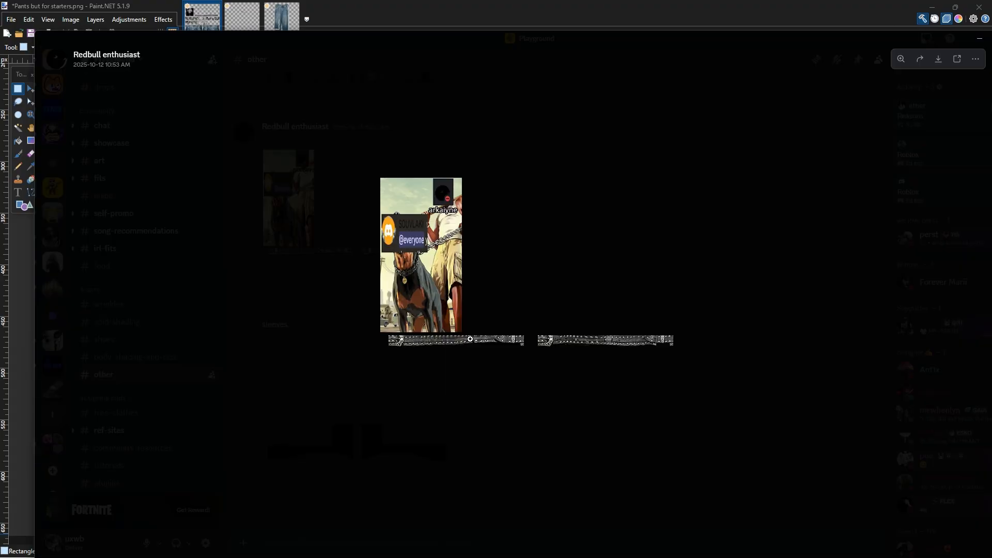
pyautogui.click(410, 260)
pyautogui.click(550, 285)
pyautogui.write('213123123123123')
pyautogui.press('Return')
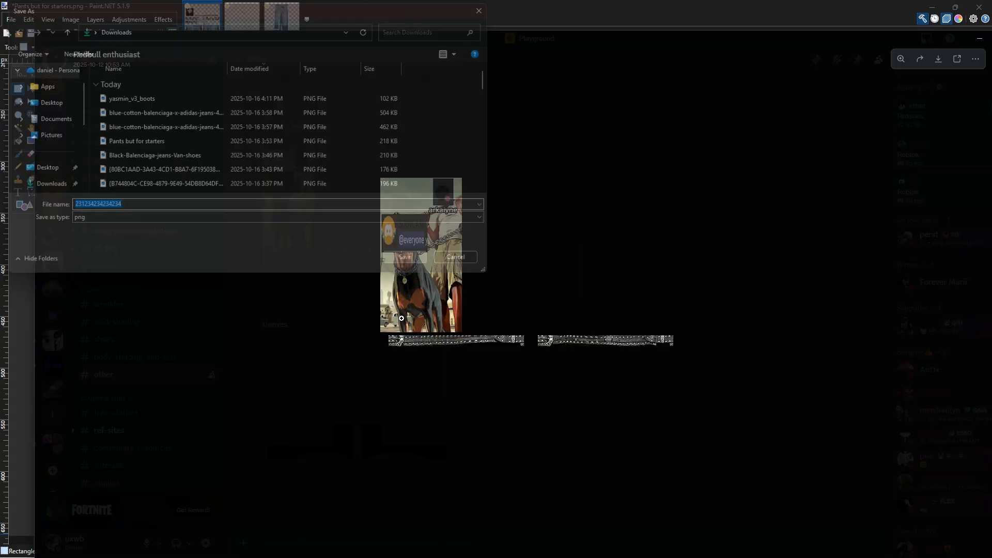
pyautogui.click(430, 435)
pyautogui.click(504, 546)
pyautogui.press('super')
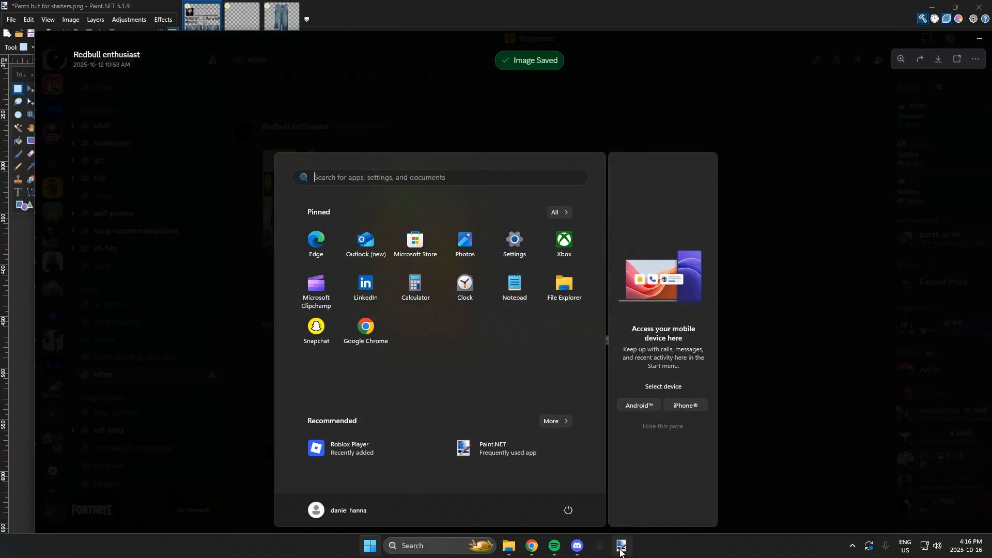
pyautogui.click(622, 548)
pyautogui.click(511, 546)
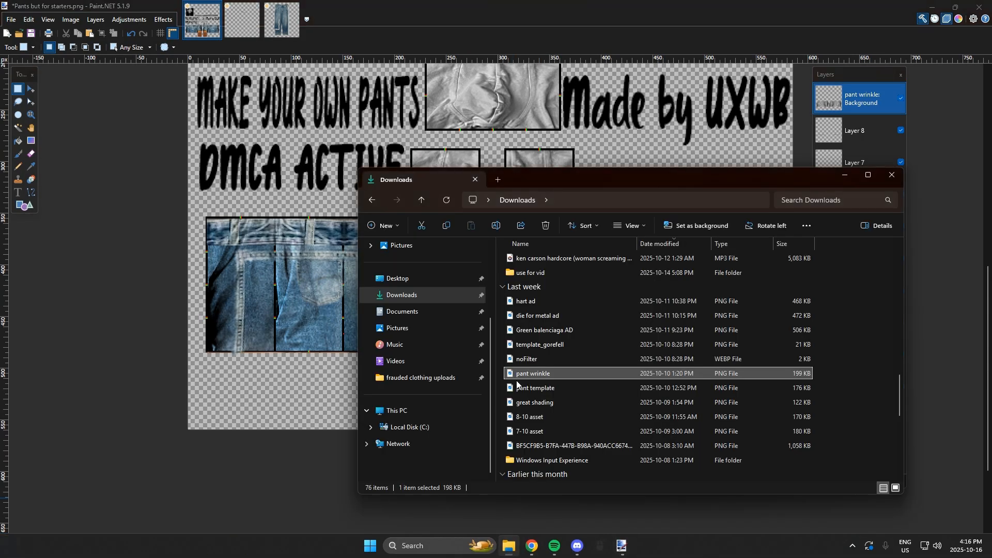
pyautogui.click(409, 292)
pyautogui.moveTo(532, 275)
pyautogui.mouseDown()
pyautogui.moveTo(553, 281)
pyautogui.moveTo(279, 278)
pyautogui.mouseUp()
pyautogui.click(465, 321)
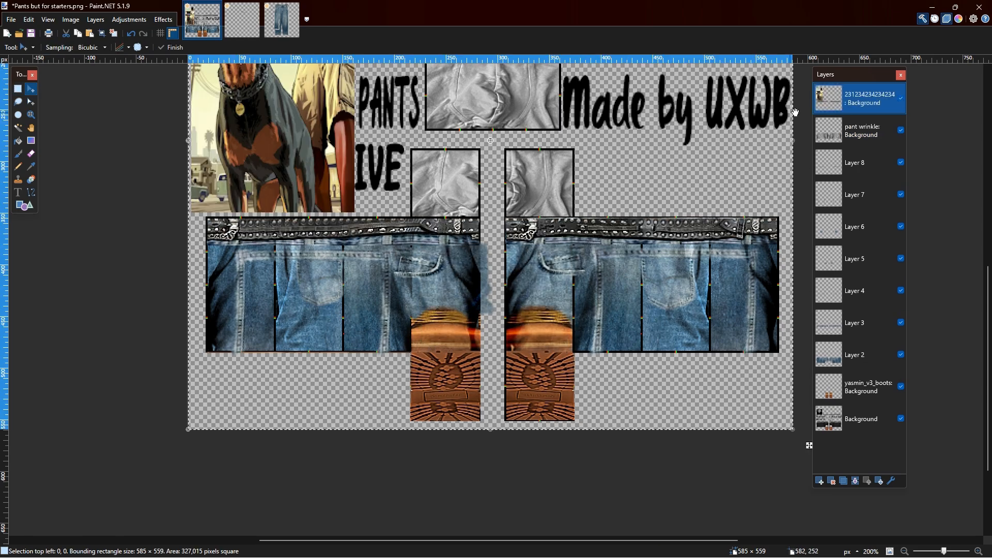
pyautogui.moveTo(841, 99); pyautogui.dragTo(844, 282)
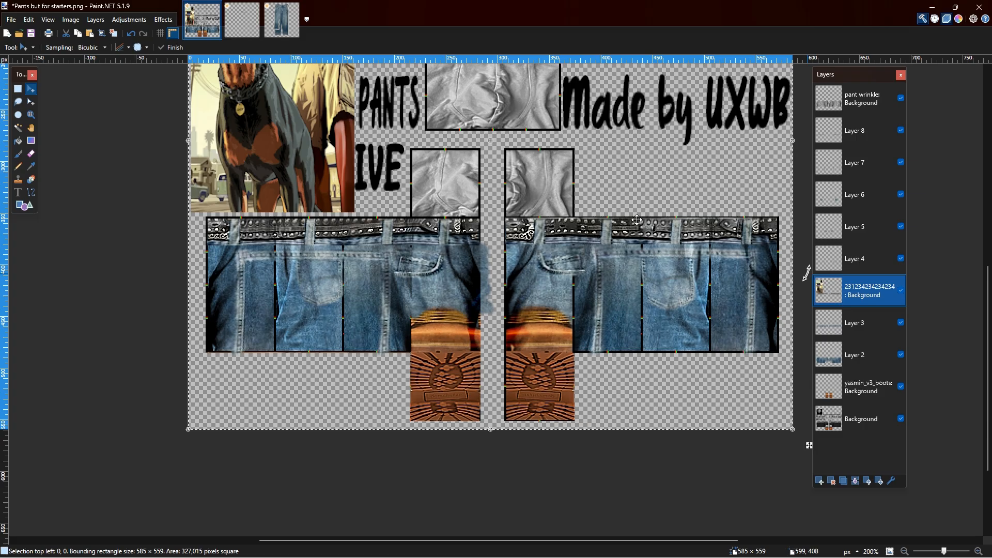
pyautogui.scroll(2, 533, 222)
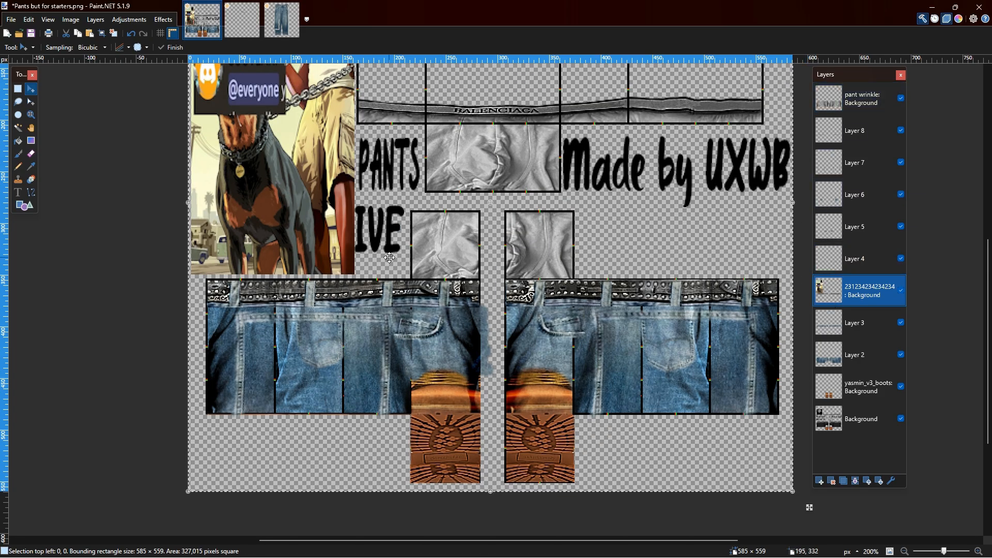
pyautogui.scroll(-2, 390, 258)
pyautogui.moveTo(490, 432); pyautogui.dragTo(490, 459)
pyautogui.moveTo(491, 468); pyautogui.dragTo(492, 453)
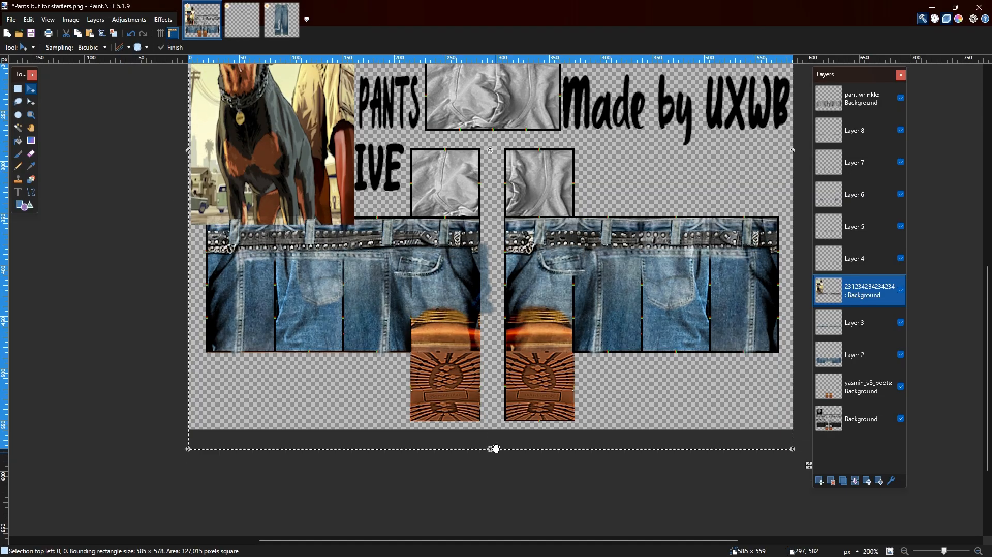
# Stretch the belt layer vertically to about 585 × 726 px and shift it over the jeans' waistbands.
pyautogui.scroll(6, 492, 454)
pyautogui.scroll(-3, 514, 251)
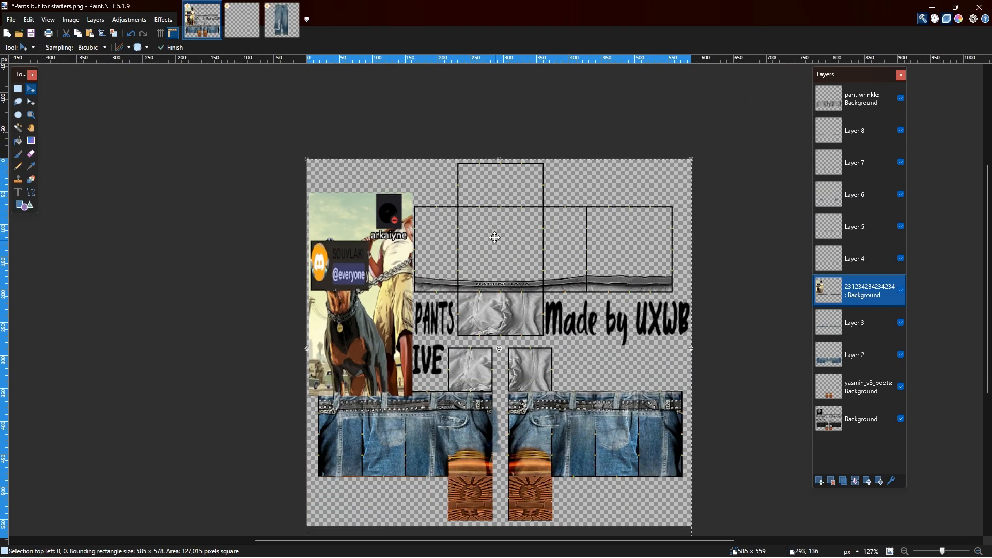
pyautogui.moveTo(499, 161); pyautogui.dragTo(500, 112)
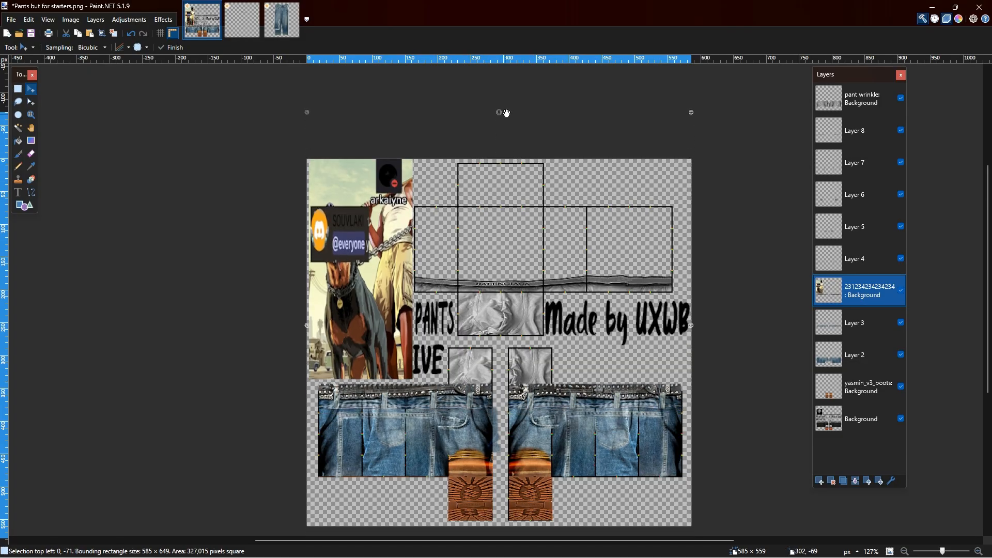
pyautogui.scroll(-6, 518, 211)
pyautogui.moveTo(508, 357); pyautogui.dragTo(498, 401)
pyautogui.moveTo(510, 221); pyautogui.dragTo(510, 216)
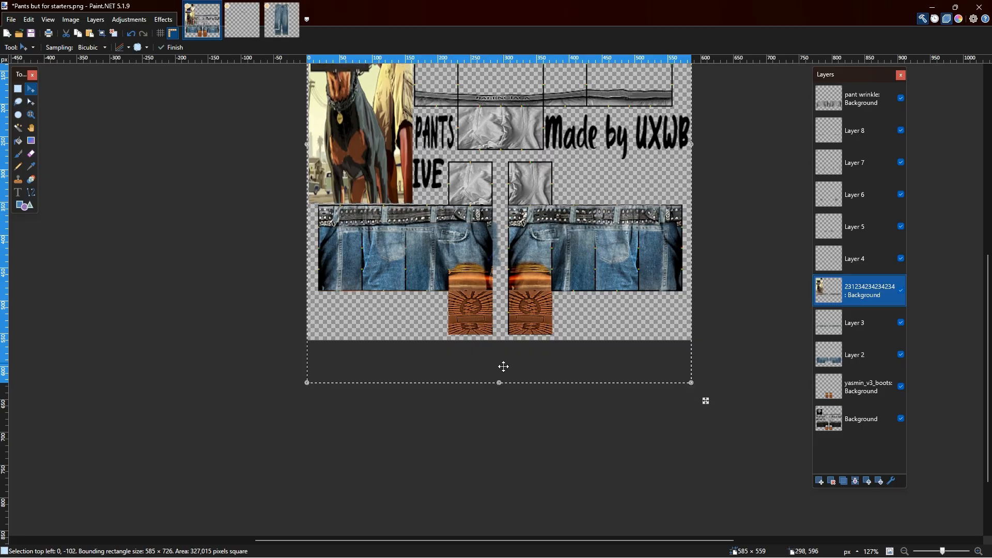
# Stretch the belt layer further to about 585 × 834 px and nudge its top edge to about y -174 px.
pyautogui.moveTo(499, 388); pyautogui.dragTo(516, 397)
pyautogui.scroll(3, 502, 140)
pyautogui.moveTo(501, 93); pyautogui.dragTo(505, 48)
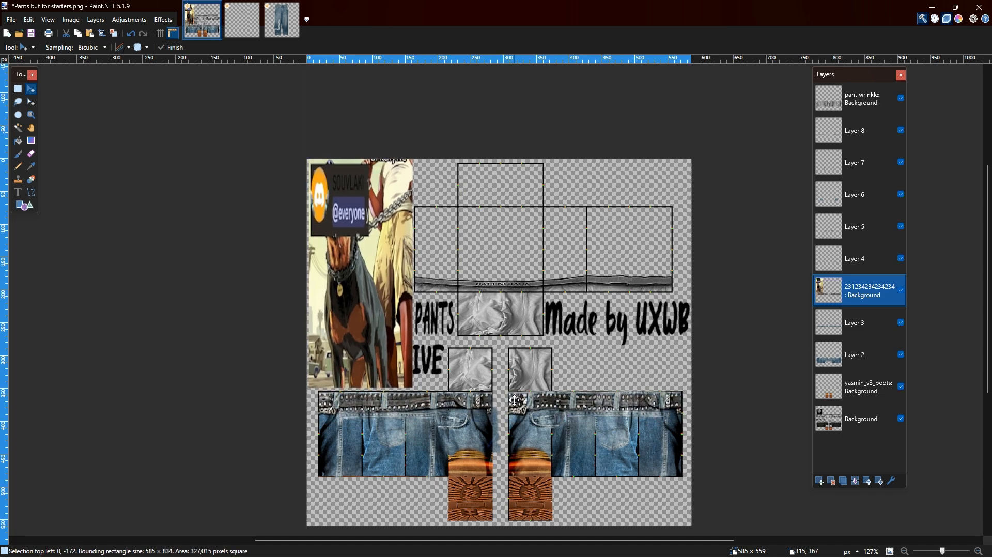
pyautogui.scroll(-1, 514, 398)
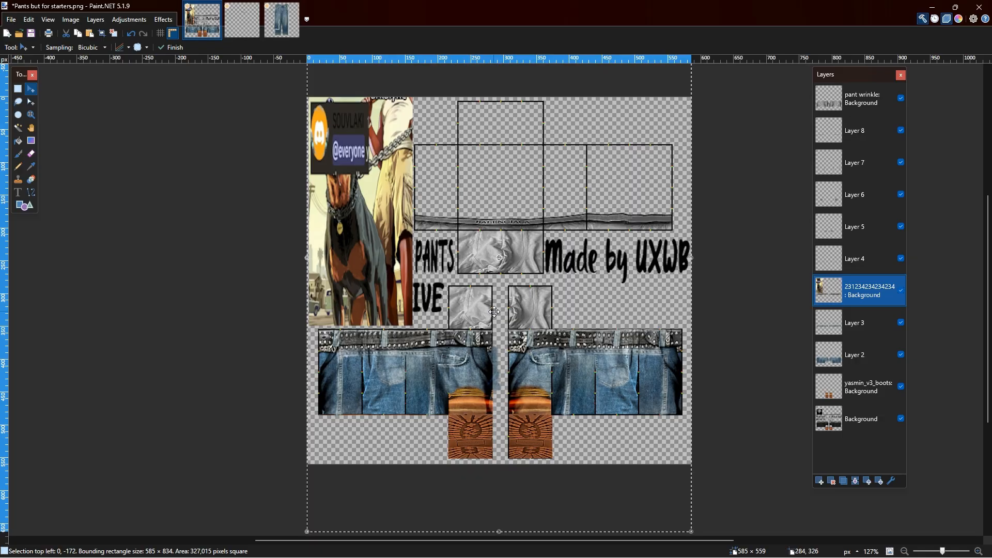
pyautogui.scroll(-1, 462, 279)
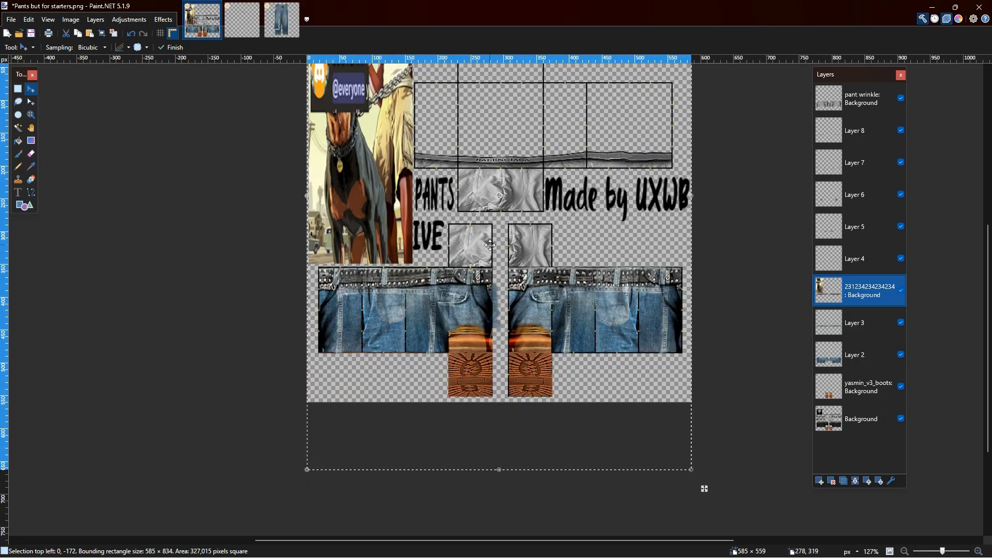
pyautogui.moveTo(527, 286); pyautogui.dragTo(525, 284)
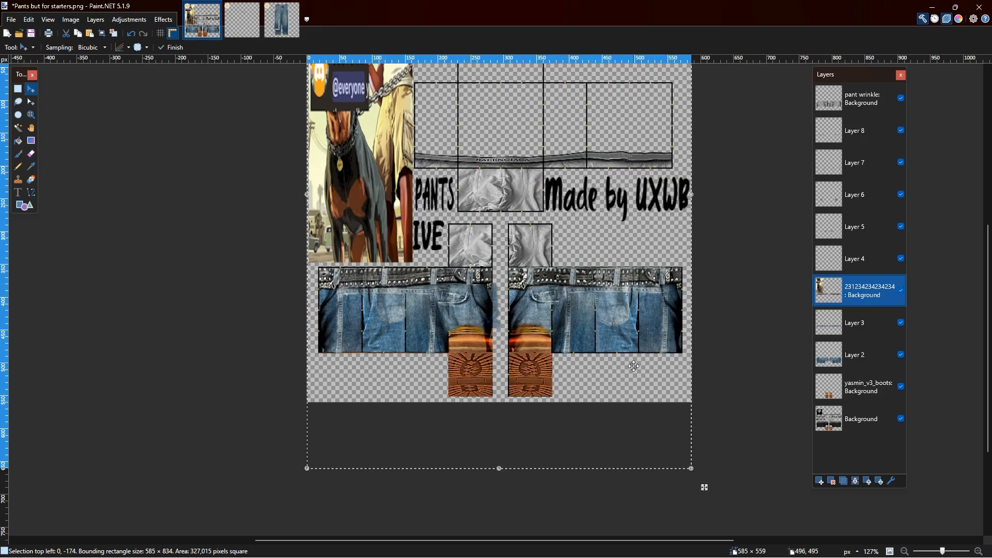
pyautogui.scroll(1, 567, 377)
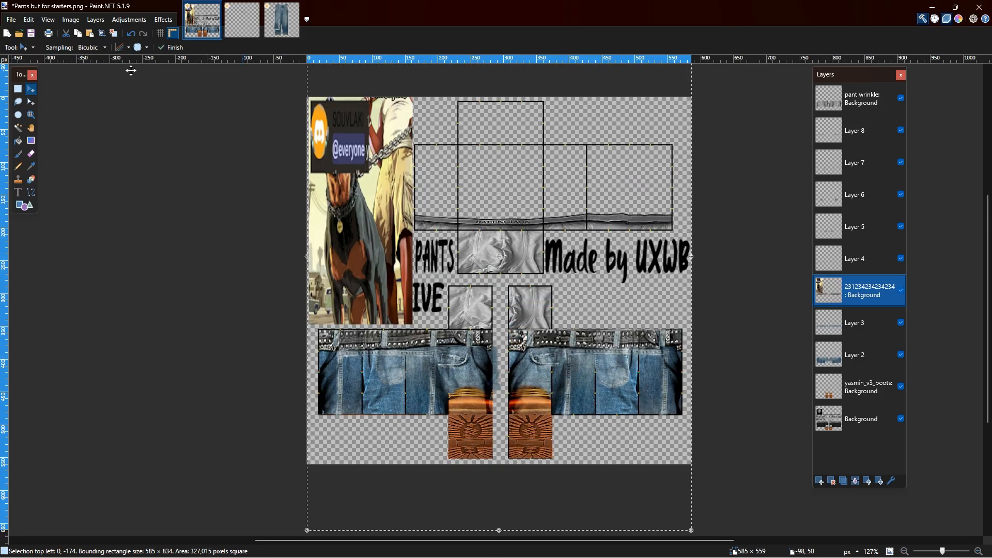
# Save the design in Downloads as the flattened PNG "blaneciaga blue" with the default settings, and undo the flattening.
pyautogui.click(11, 20)
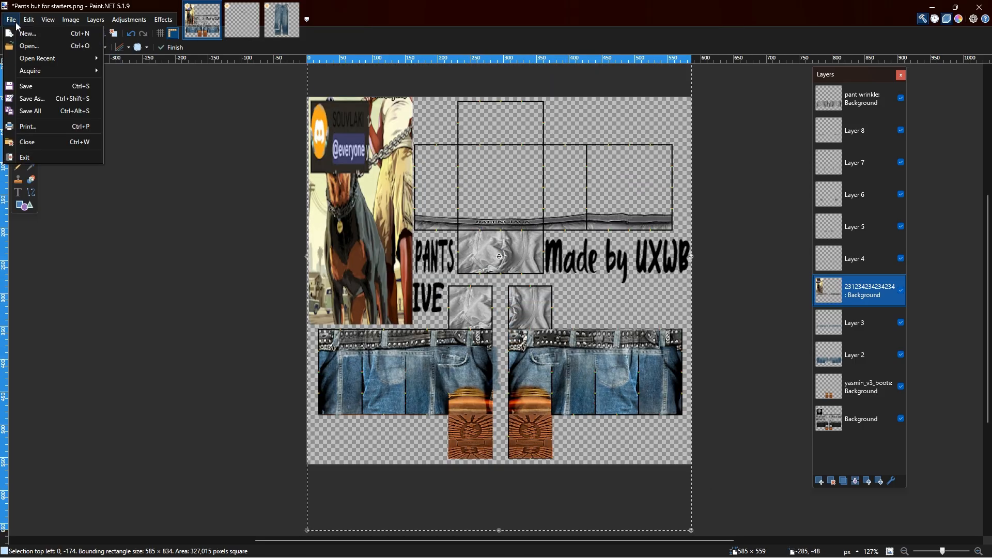
pyautogui.click(33, 97)
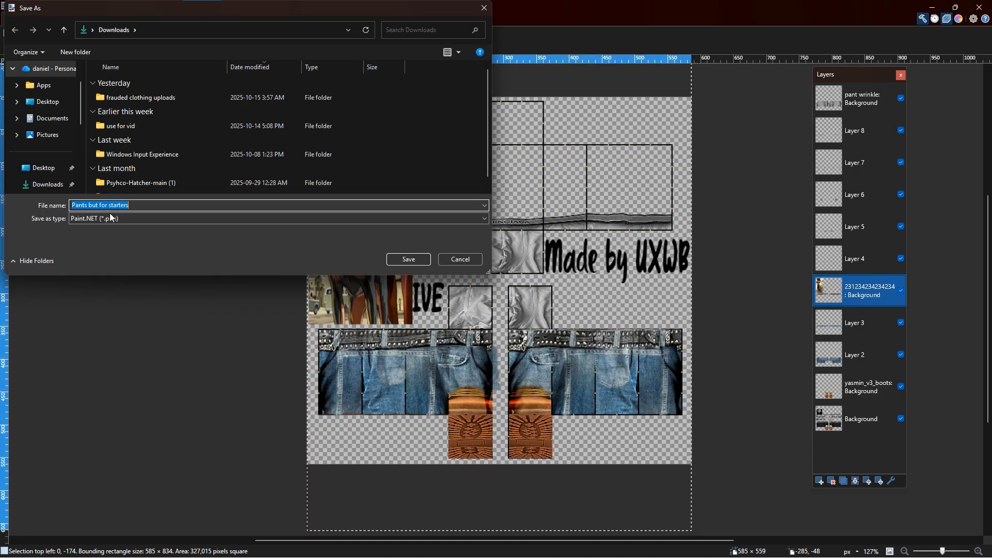
pyautogui.click(107, 220)
pyautogui.click(95, 237)
pyautogui.doubleClick(122, 205)
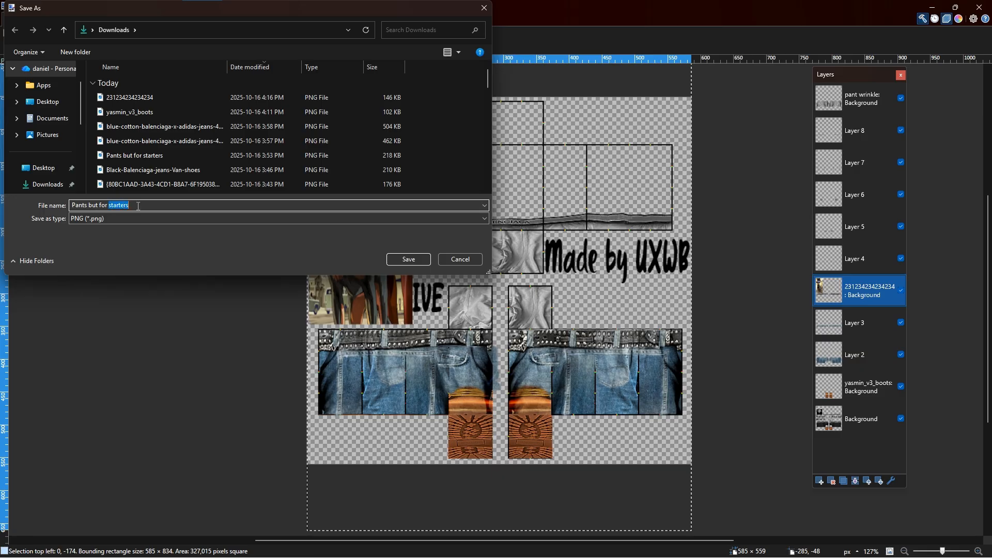
pyautogui.hotkey('ctrl', 'a')
pyautogui.press('BackSpace')
pyautogui.write('blane')
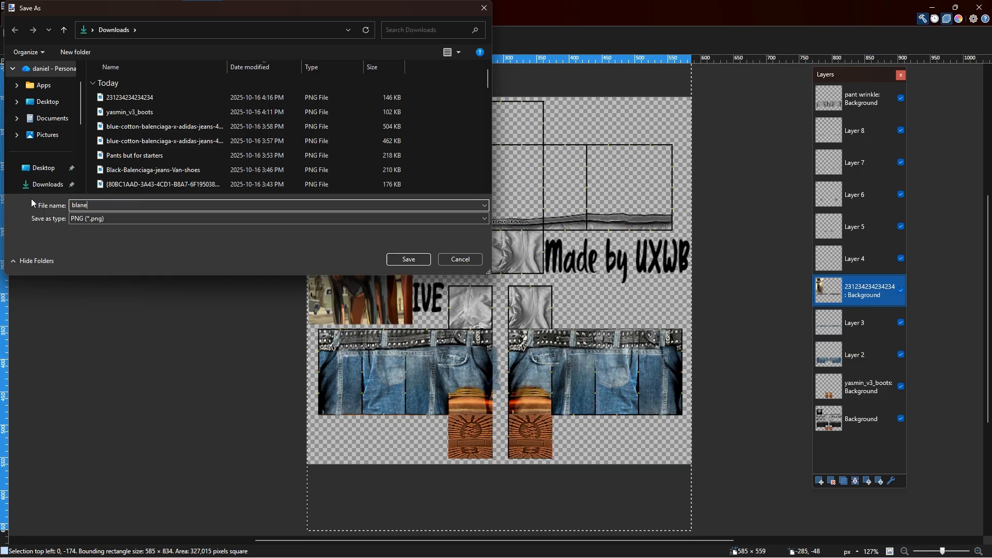
pyautogui.write('ciaga pants')
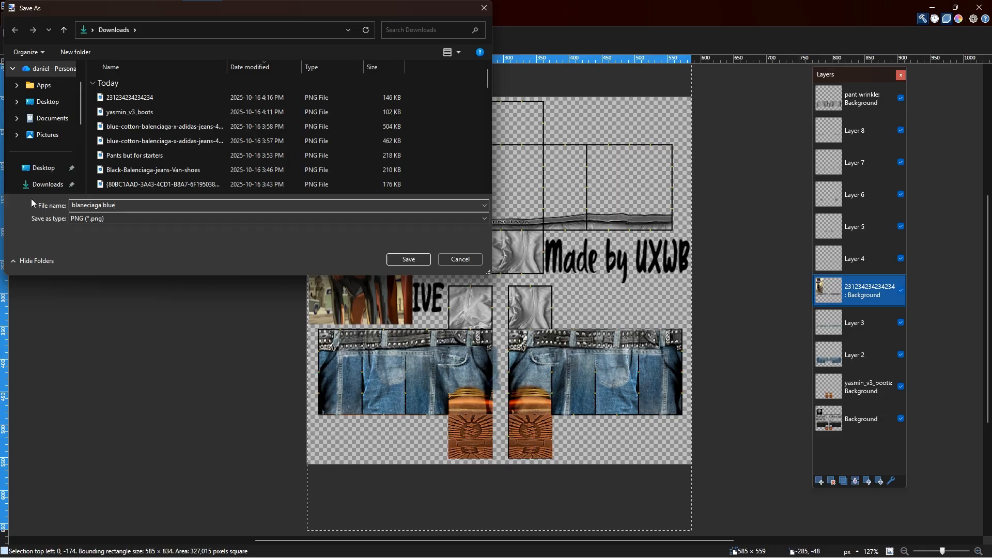
pyautogui.press('Return')
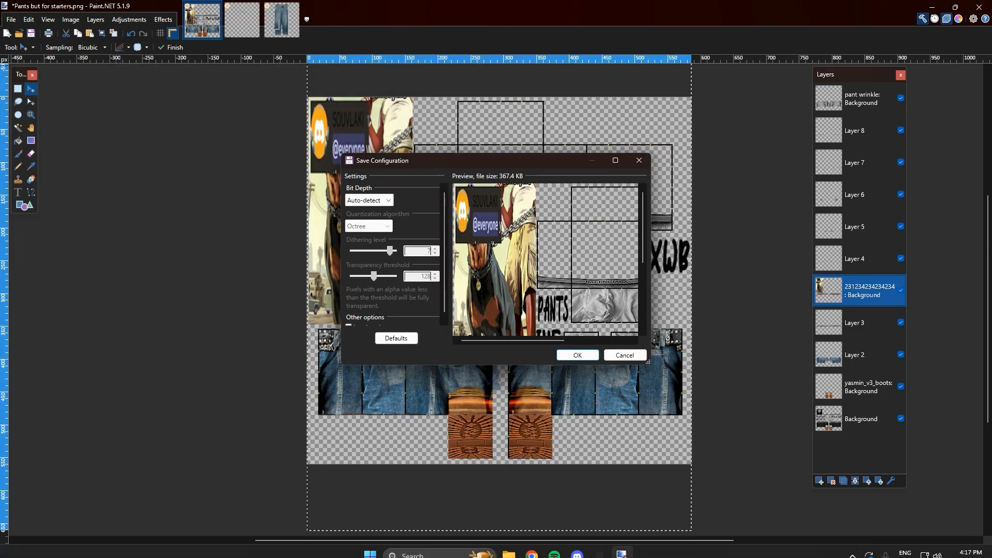
pyautogui.click(578, 358)
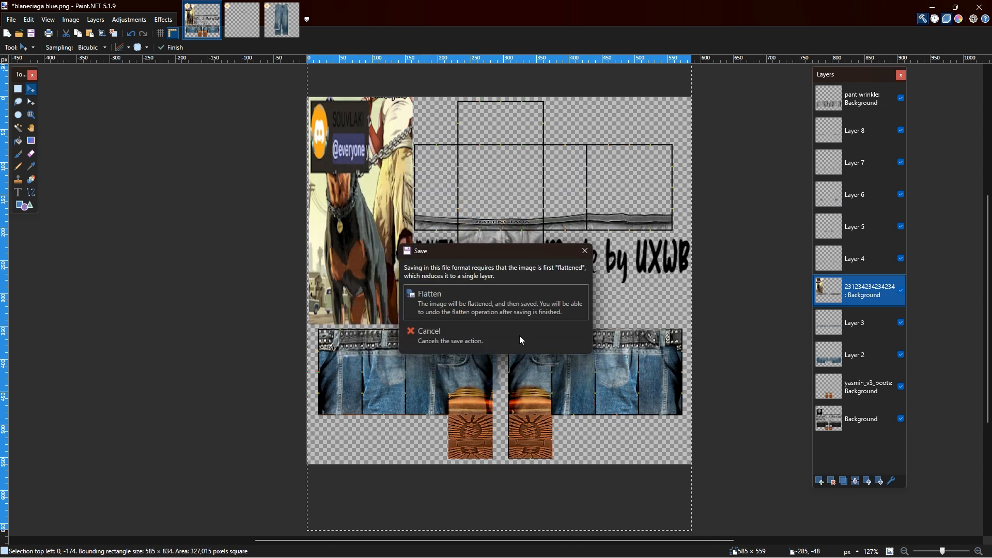
pyautogui.click(452, 303)
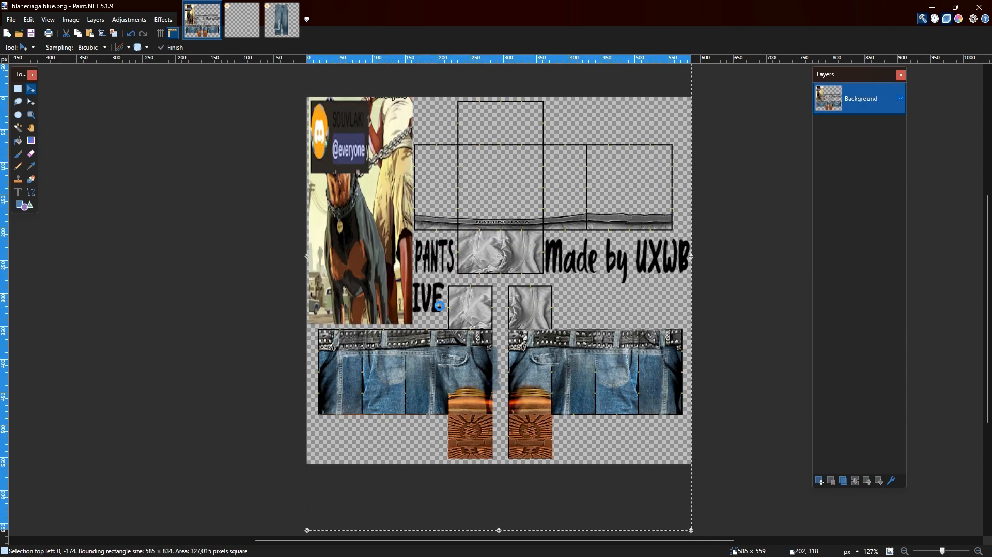
pyautogui.hotkey('ctrl', 'z')
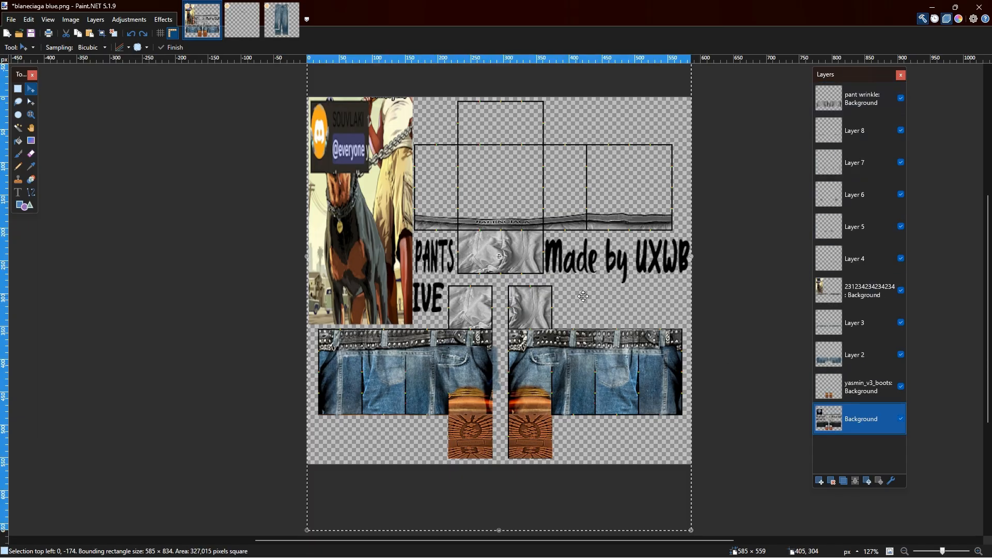
# Switch to Discord and open the Dripzels clothing preview app from the Frauded Clothing server's tools channel.
pyautogui.moveTo(530, 557)
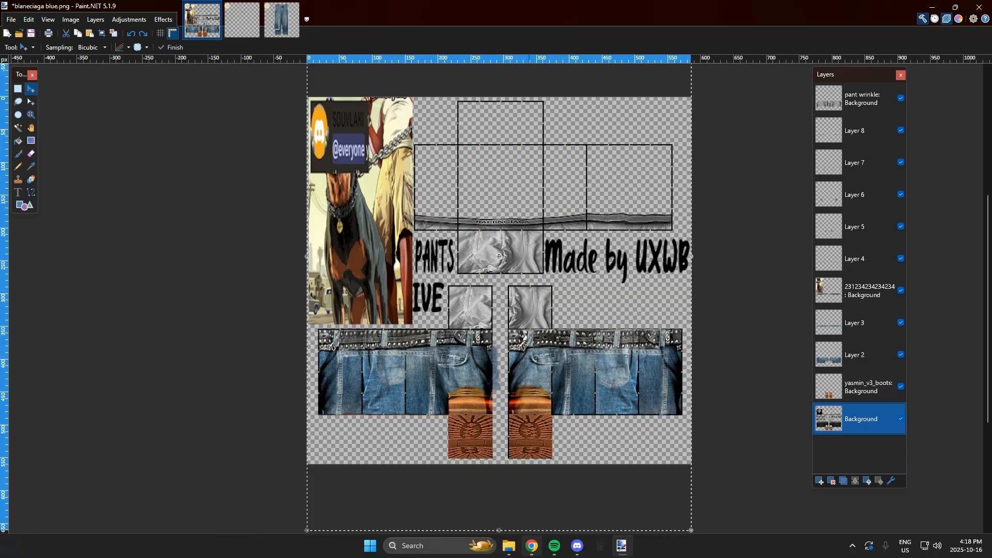
pyautogui.click(578, 545)
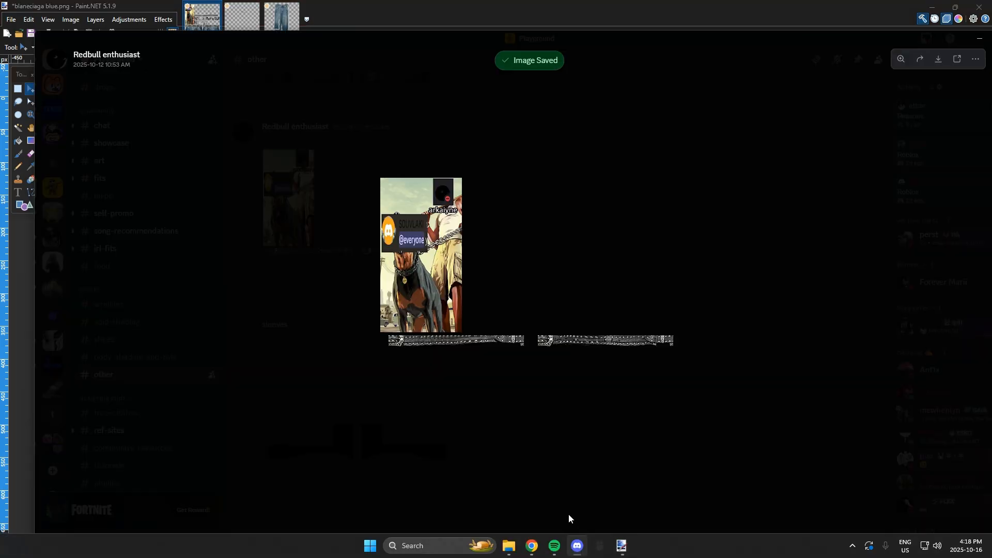
pyautogui.click(189, 338)
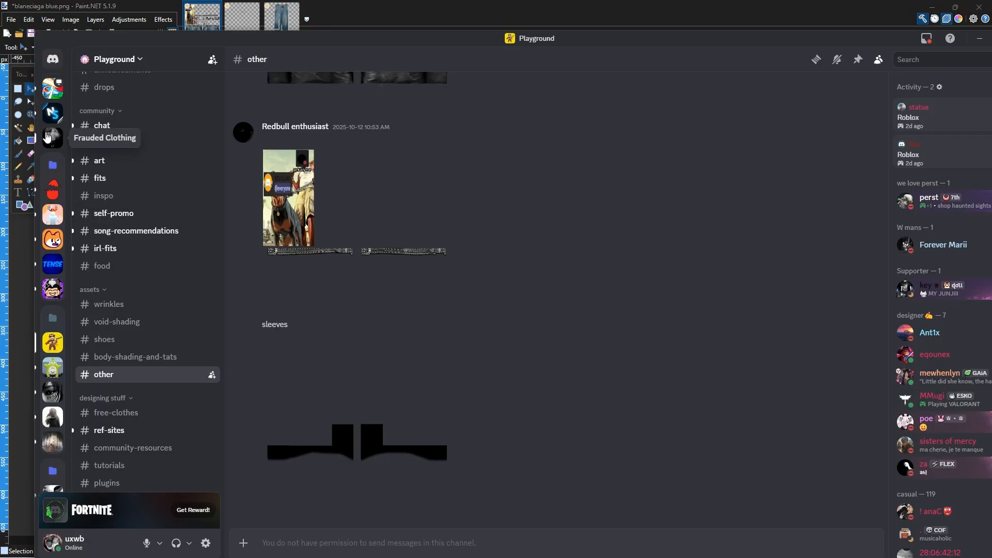
pyautogui.click(47, 137)
pyautogui.click(122, 225)
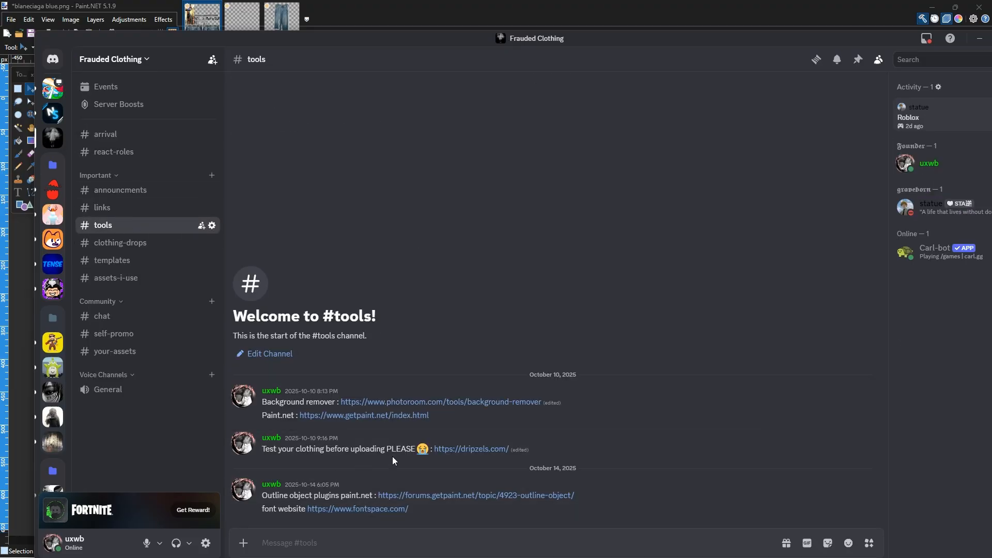
pyautogui.click(477, 458)
pyautogui.click(444, 279)
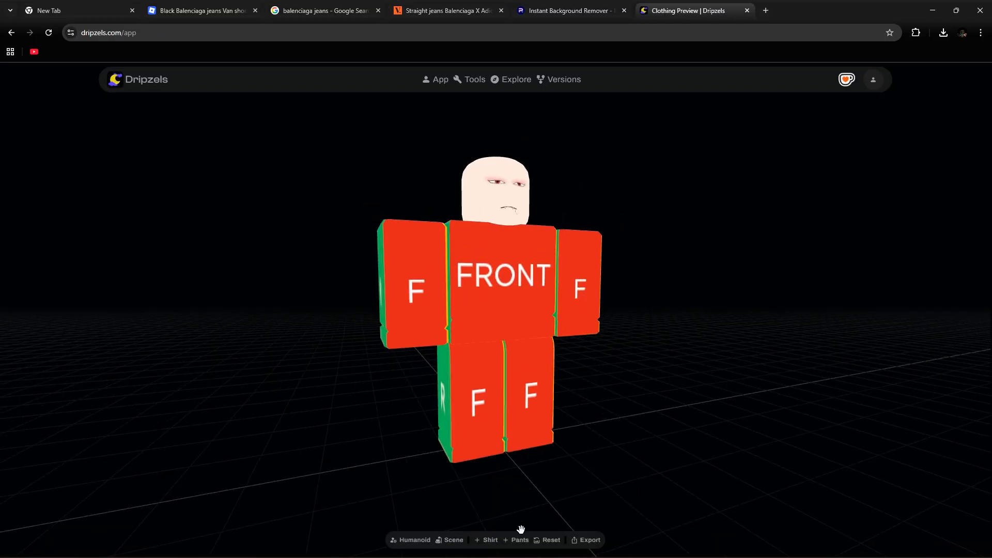
# Load the "blaneciaga blue" PNG as the pants on the Dripzels model and inspect the belt and jeans from several angles.
pyautogui.click(519, 540)
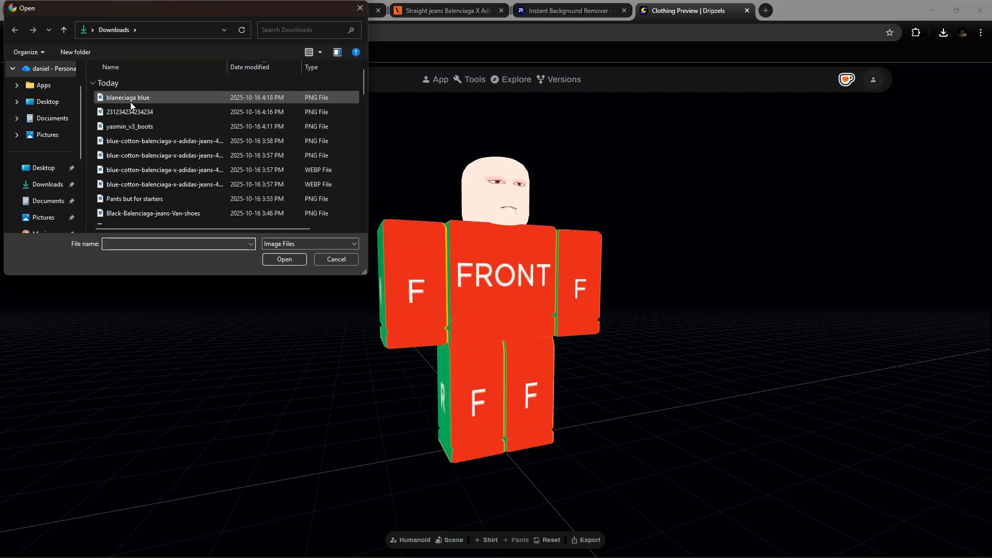
pyautogui.doubleClick(130, 101)
pyautogui.moveTo(483, 256); pyautogui.dragTo(491, 383)
pyautogui.scroll(3, 476, 372)
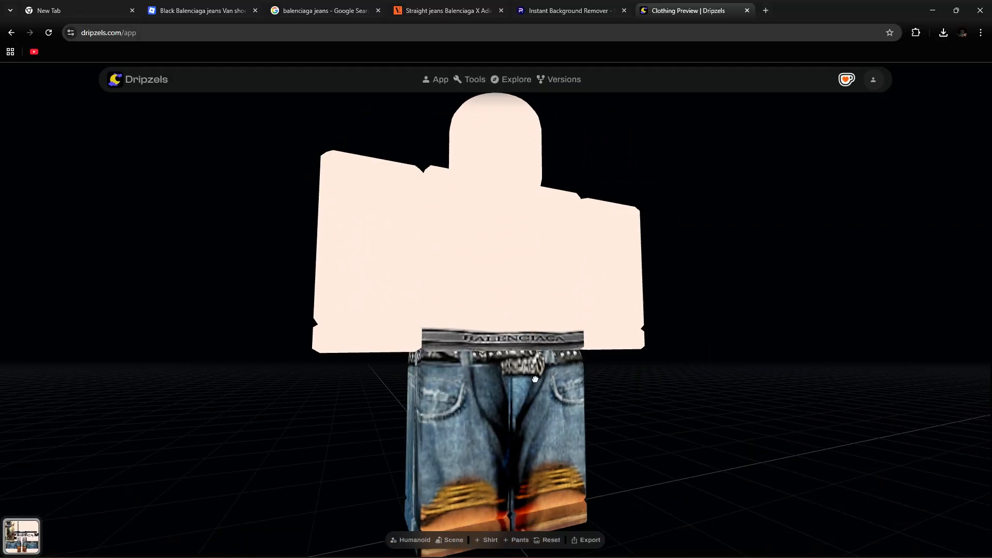
pyautogui.scroll(-3, 491, 383)
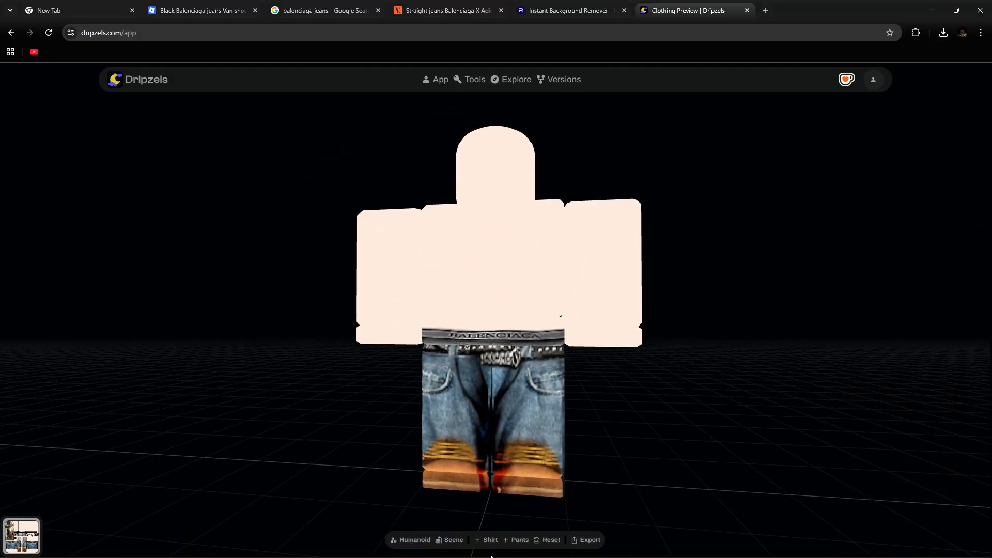
pyautogui.click(600, 546)
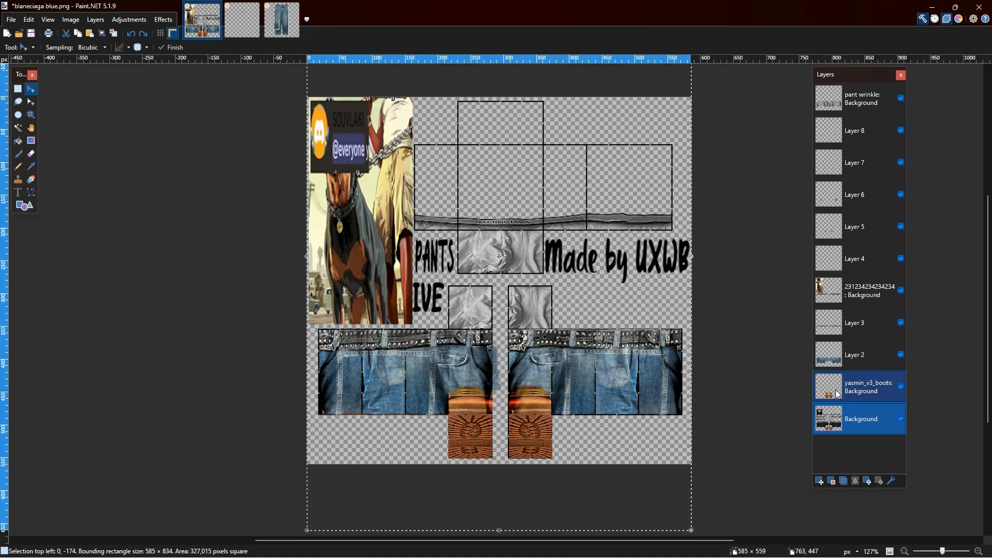
pyautogui.click(854, 281)
pyautogui.moveTo(589, 339); pyautogui.dragTo(589, 343)
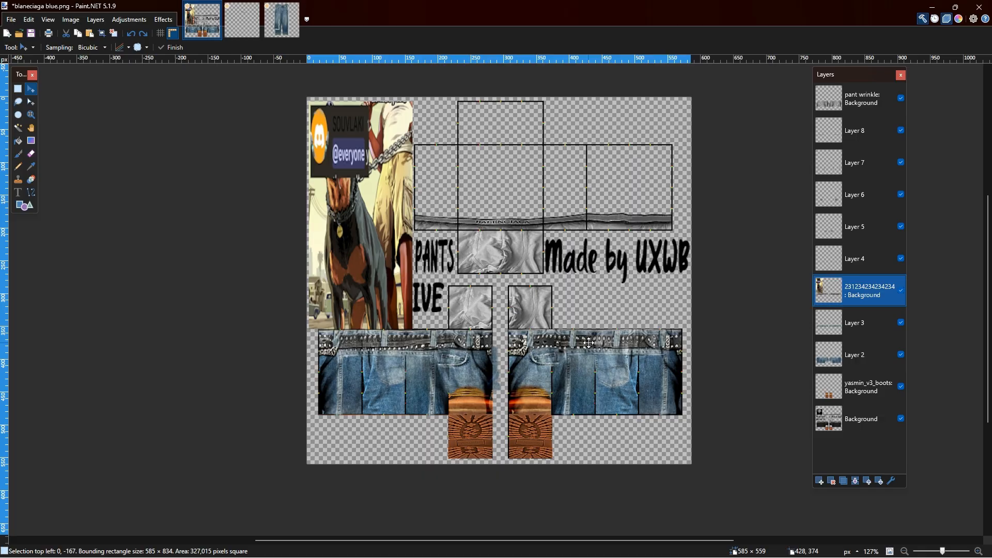
pyautogui.moveTo(589, 343); pyautogui.dragTo(589, 343)
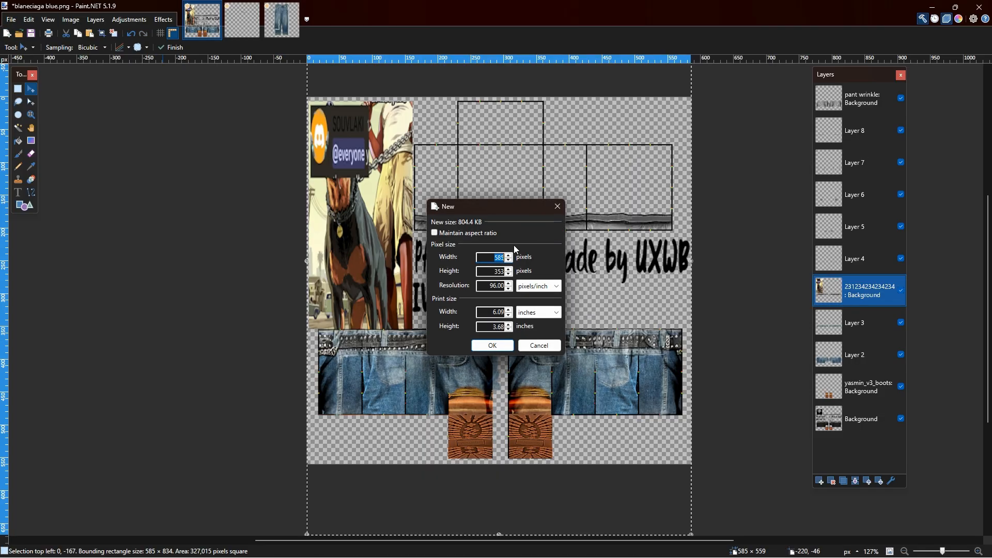
pyautogui.click(552, 209)
pyautogui.click(11, 19)
pyautogui.click(27, 98)
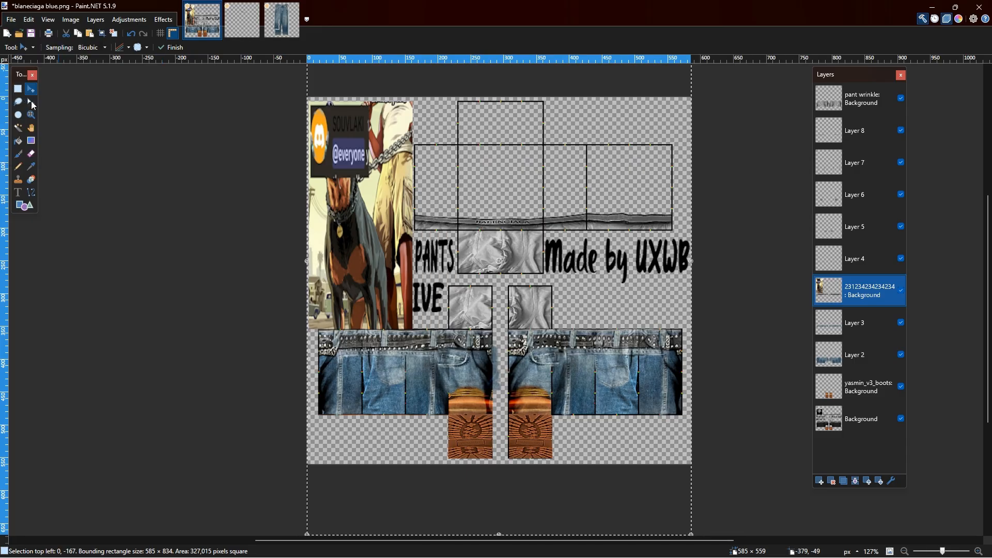
pyautogui.click(188, 218)
pyautogui.click(142, 236)
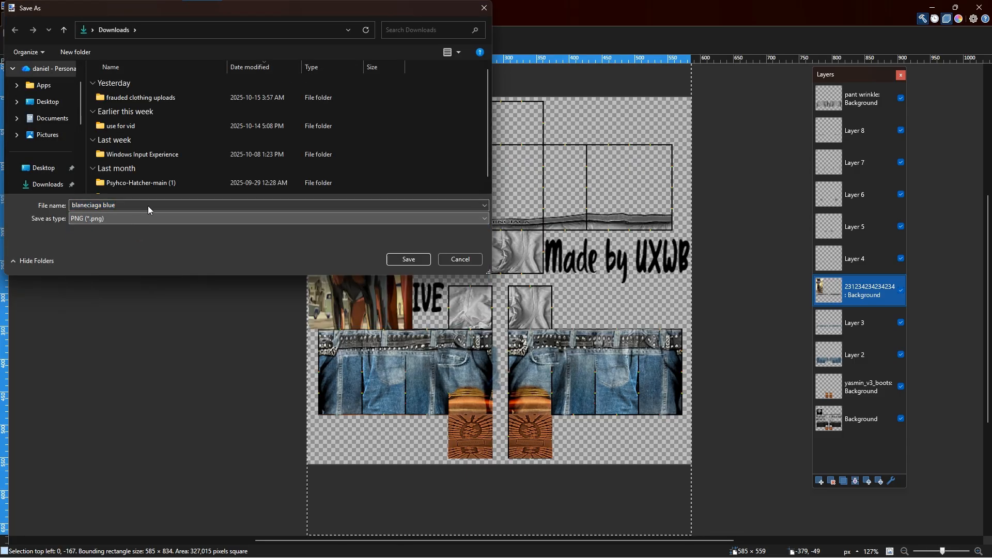
pyautogui.click(148, 206)
pyautogui.write('213452354234')
pyautogui.click(401, 257)
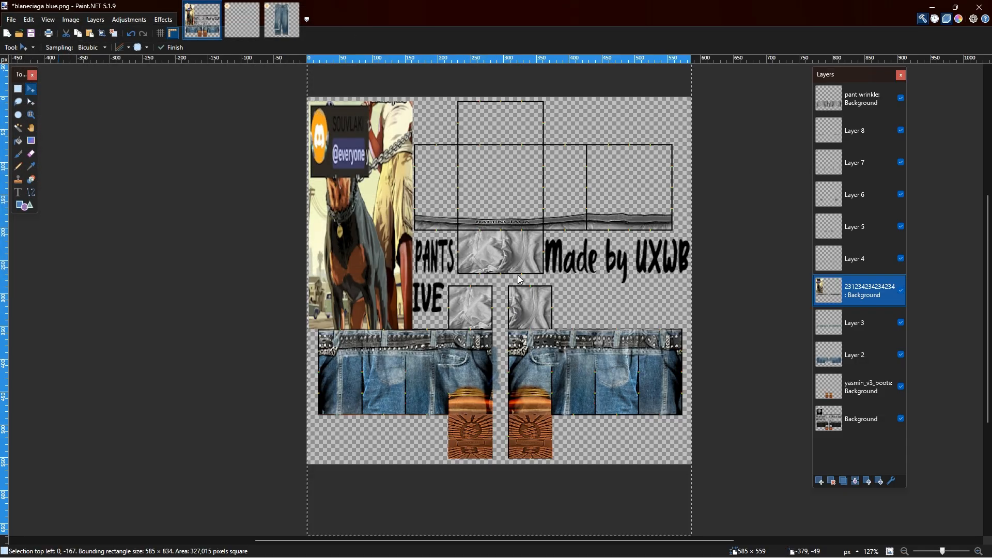
pyautogui.click(574, 355)
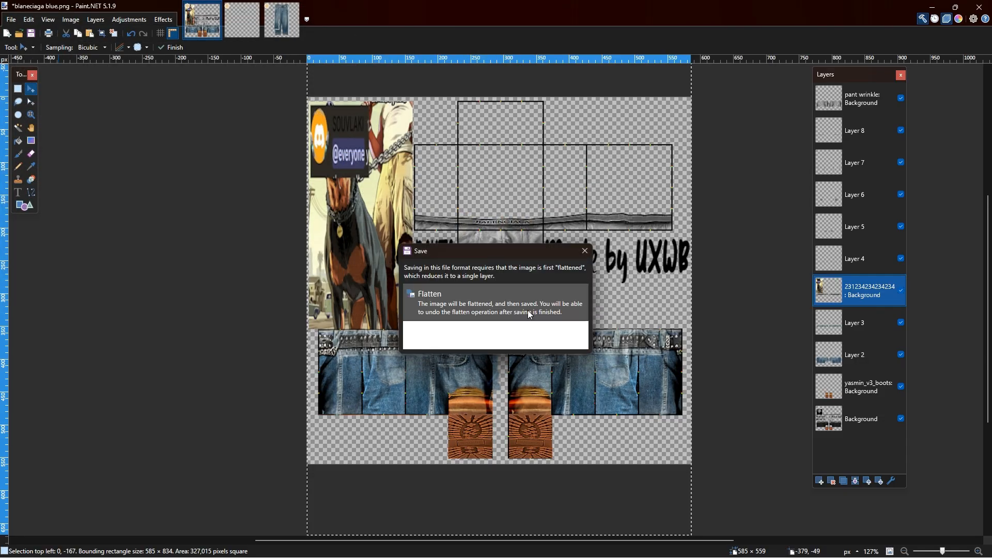
pyautogui.hotkey('ctrl', 'z')
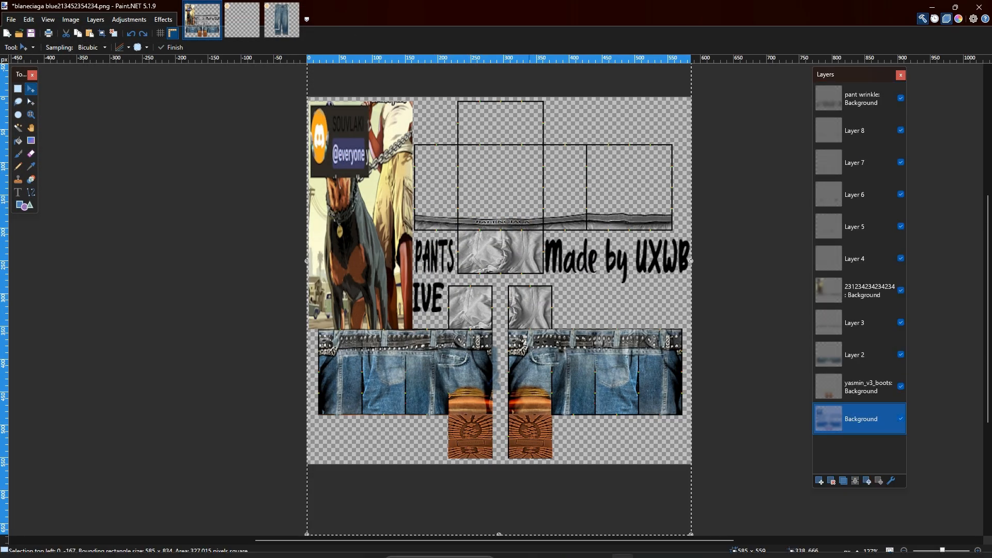
pyautogui.click(532, 546)
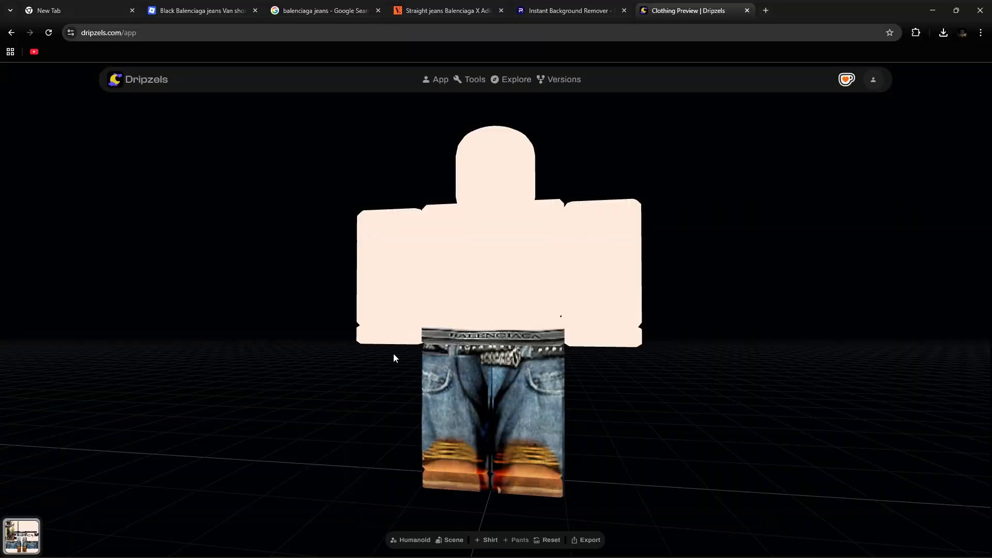
pyautogui.click(432, 404)
pyautogui.doubleClick(128, 100)
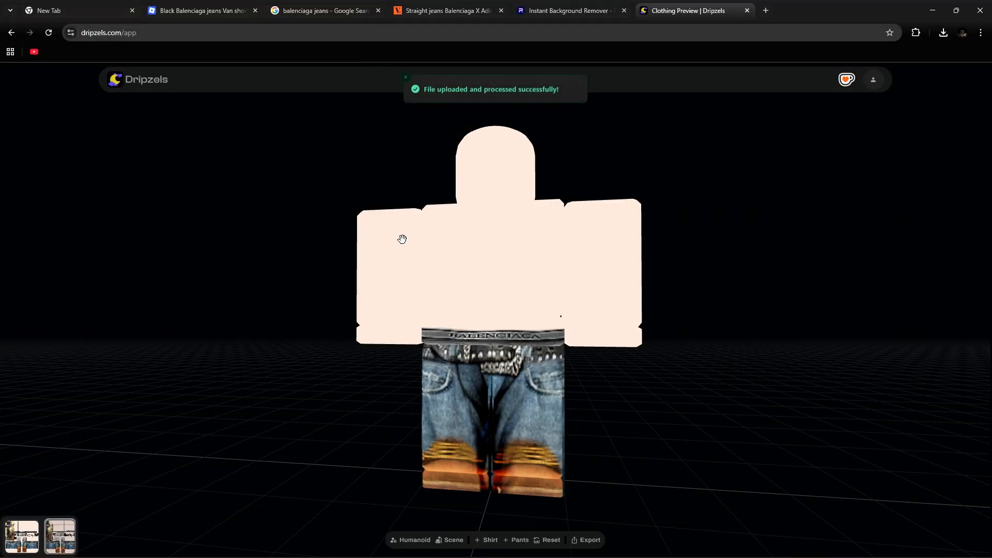
pyautogui.moveTo(456, 244); pyautogui.dragTo(615, 339)
pyautogui.moveTo(461, 456); pyautogui.dragTo(486, 406)
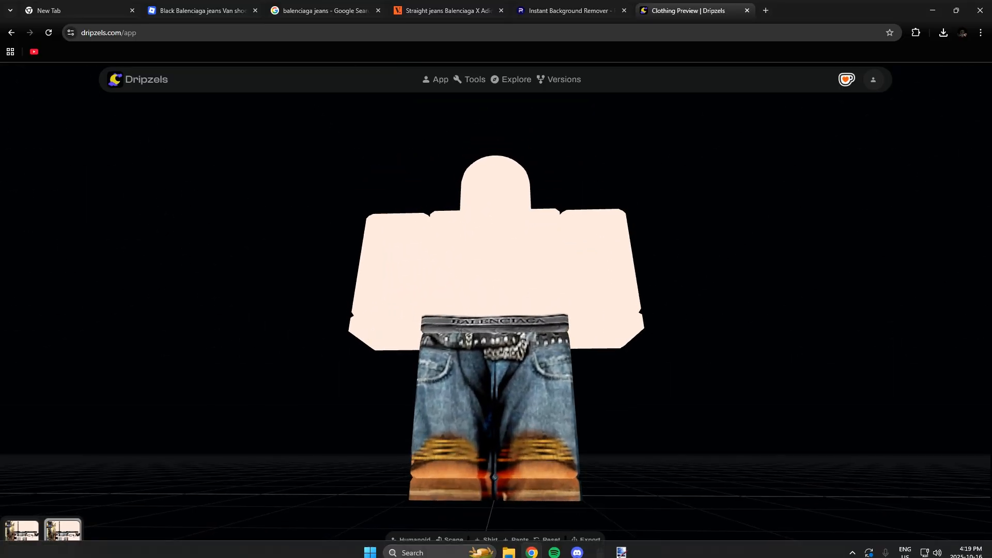
# Return to Paint.NET and choose the Eraser for the pant wrinkle layer.
pyautogui.click(610, 546)
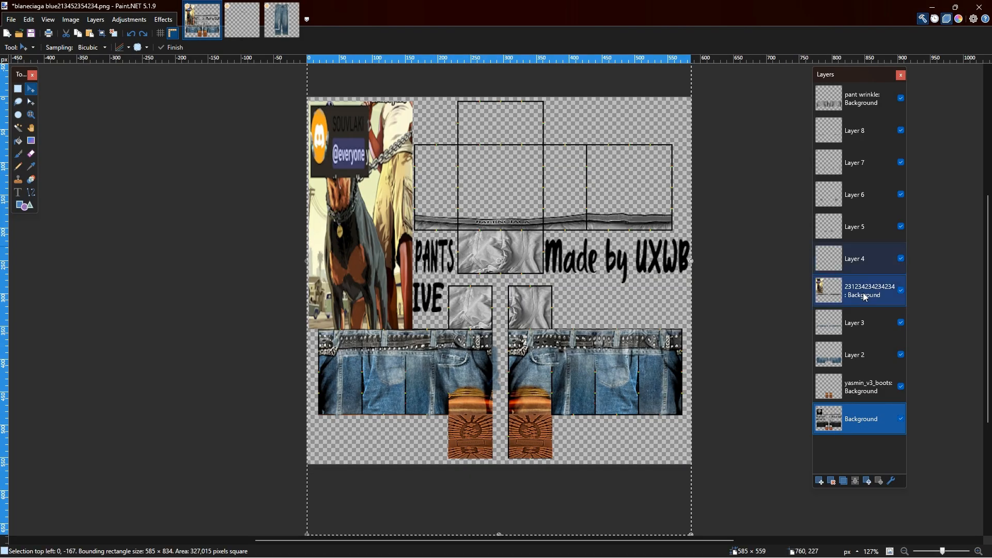
pyautogui.scroll(1, 867, 357)
pyautogui.click(850, 103)
pyautogui.scroll(-2, 627, 355)
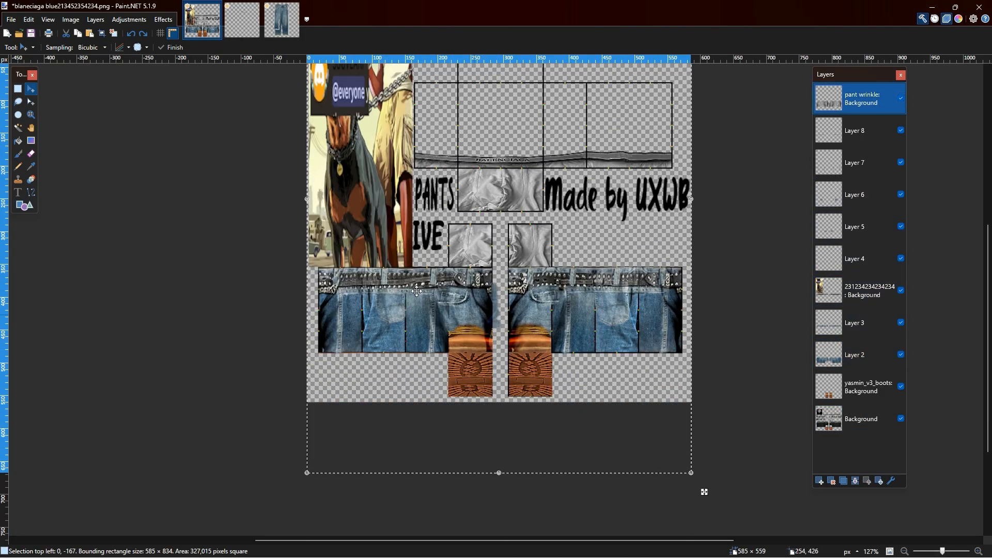
pyautogui.click(38, 46)
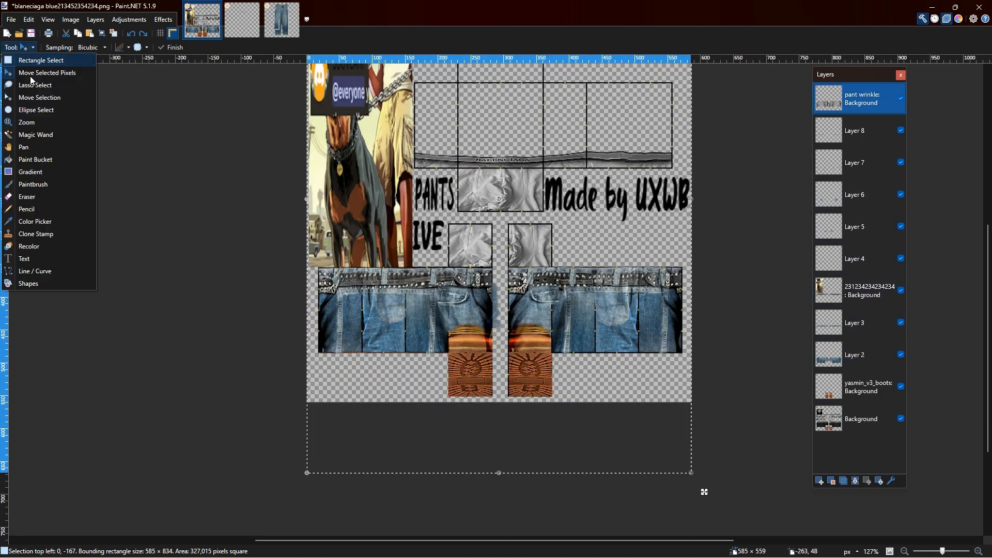
pyautogui.click(36, 201)
# Try to erase the wrinkle shading along the inner edge of the first leg above the boot at 75% hardness, and undo it.
pyautogui.scroll(4, 418, 356)
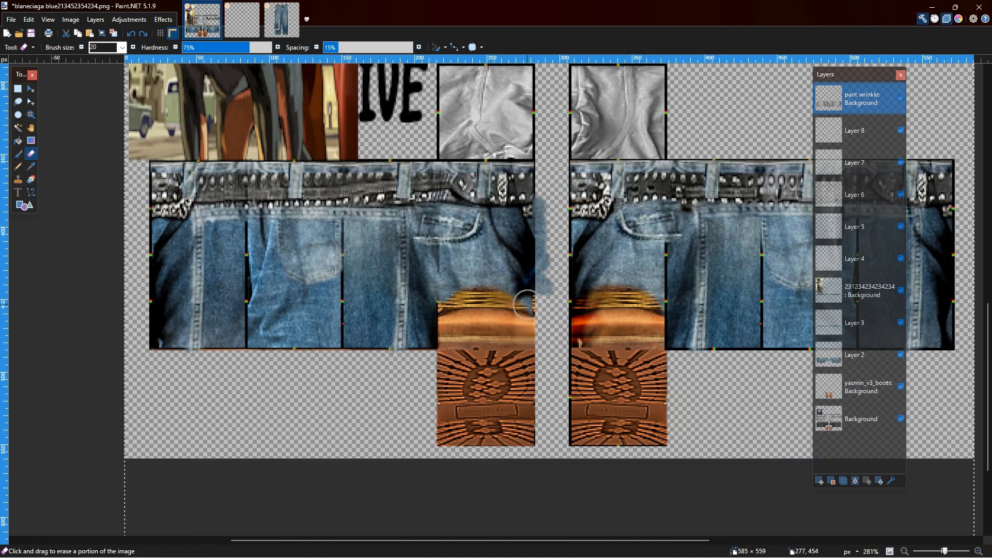
pyautogui.moveTo(530, 272); pyautogui.dragTo(535, 309)
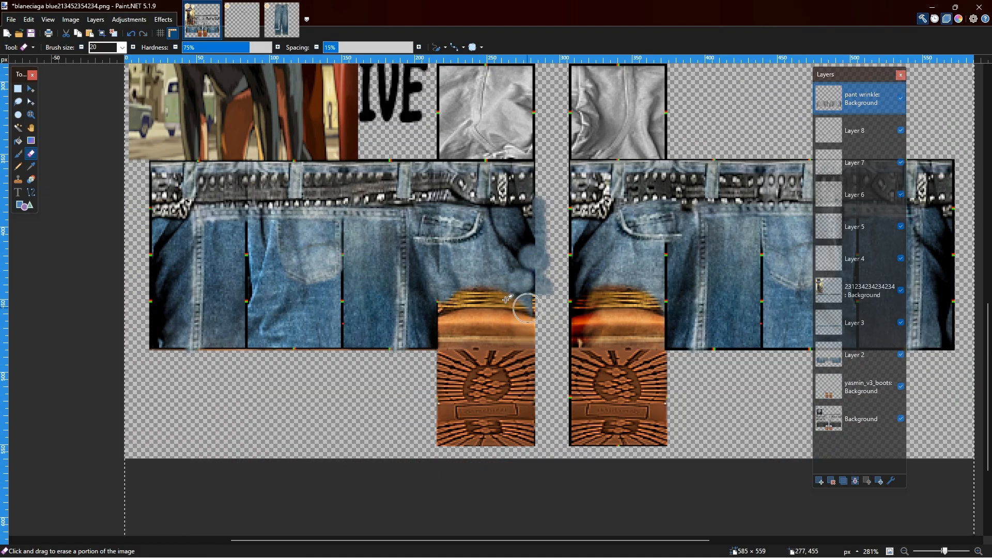
pyautogui.click(130, 37)
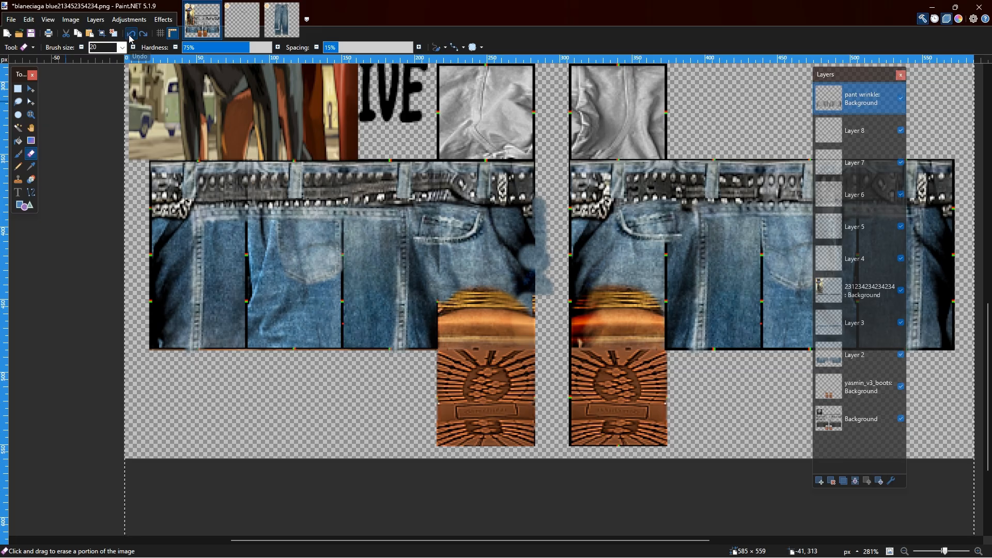
pyautogui.click(129, 38)
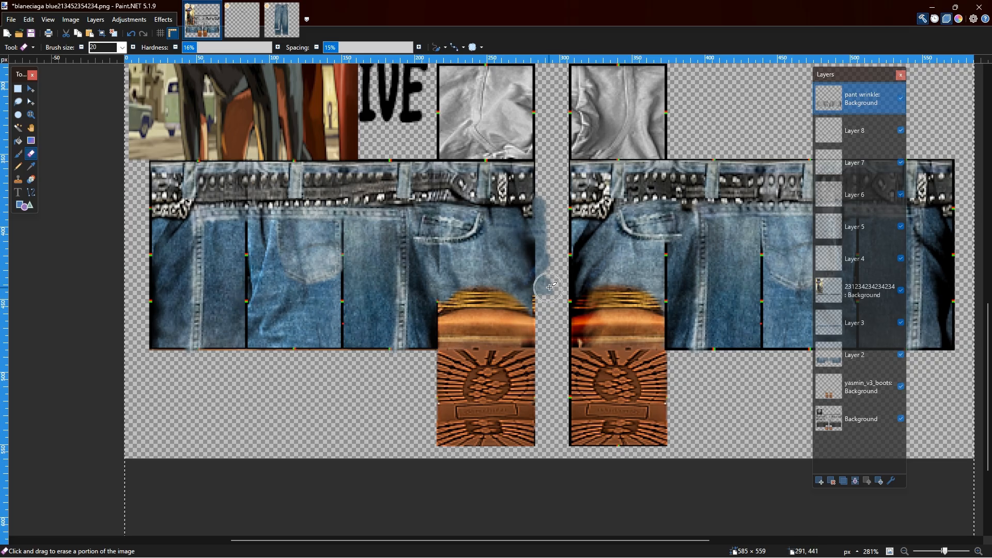
# Erase the dark wrinkle shading over the boots and front leg panels with a size 20 eraser at 16% hardness.
pyautogui.moveTo(583, 324); pyautogui.dragTo(579, 308)
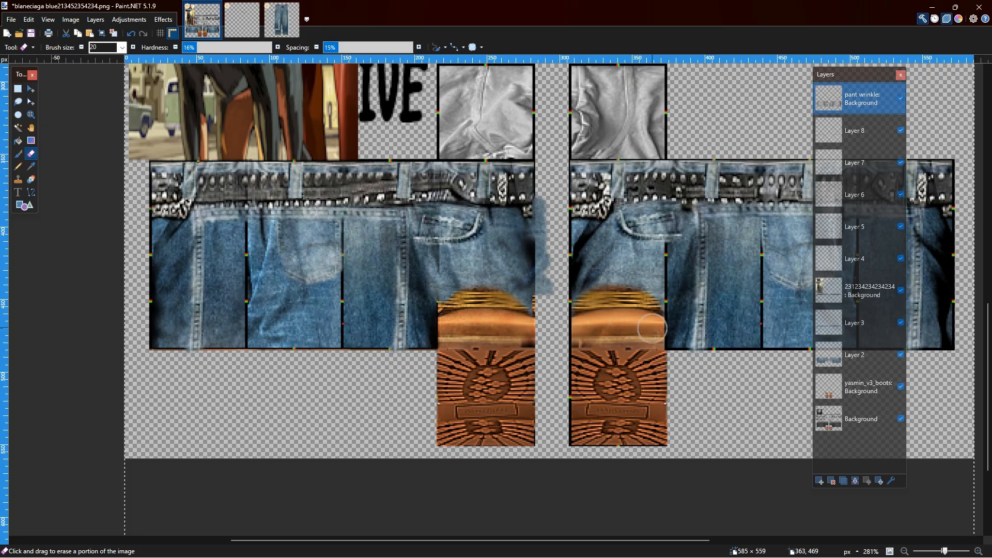
pyautogui.scroll(2, 602, 279)
pyautogui.moveTo(513, 254); pyautogui.dragTo(465, 252)
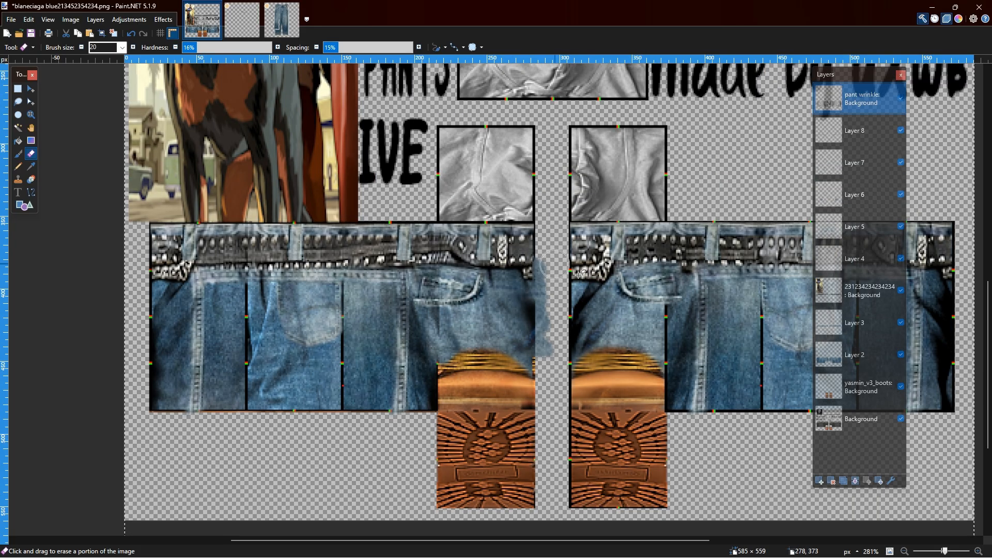
pyautogui.scroll(-2, 604, 299)
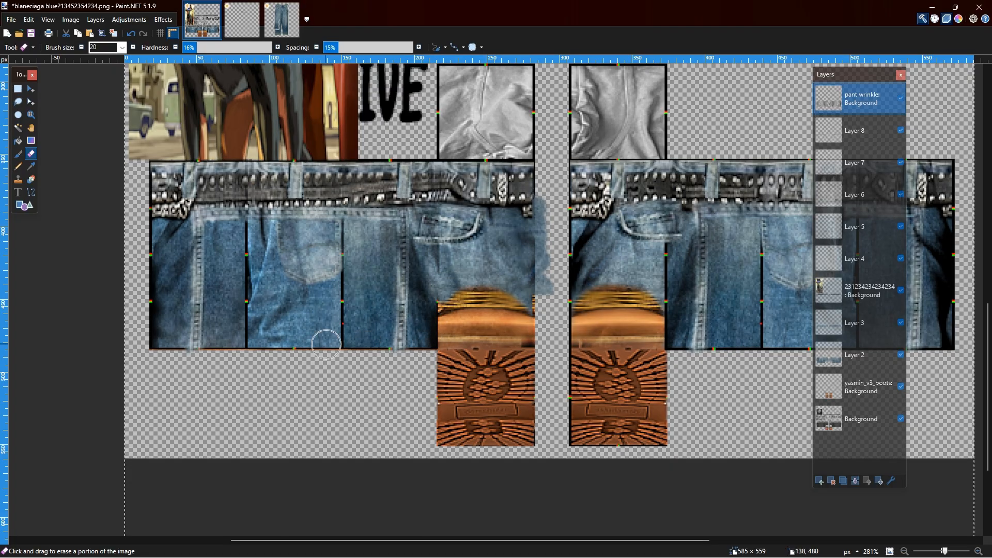
# Soften the remaining wrinkle shading on the side and back leg panels with the same eraser.
pyautogui.scroll(-3, 582, 270)
pyautogui.scroll(3, 693, 284)
pyautogui.keyDown('ctrl'); pyautogui.scroll(-3, 693, 284); pyautogui.keyUp('ctrl')
pyautogui.hscroll(4, 584, 501)
pyautogui.scroll(3, 698, 313)
pyautogui.moveTo(629, 247)
pyautogui.mouseDown()
pyautogui.moveTo(641, 104)
pyautogui.moveTo(624, 105)
pyautogui.moveTo(610, 137)
pyautogui.moveTo(626, 148)
pyautogui.moveTo(635, 258)
pyautogui.mouseUp()
pyautogui.moveTo(507, 195); pyautogui.dragTo(505, 190)
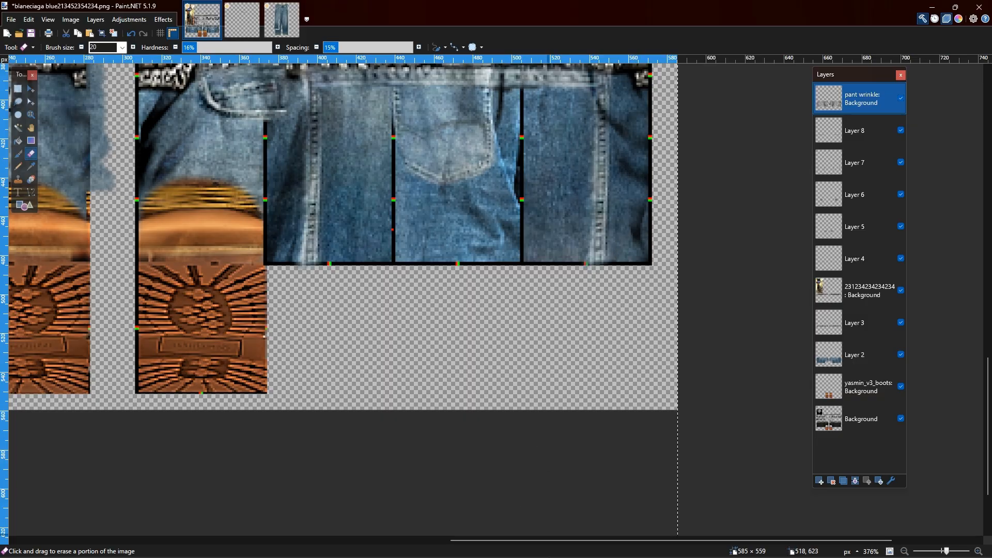
# Switch to Dripzels and look over the front of the currently loaded pants.
pyautogui.click(533, 547)
pyautogui.moveTo(522, 323)
pyautogui.mouseDown()
pyautogui.moveTo(545, 338)
pyautogui.moveTo(813, 342)
pyautogui.moveTo(636, 346)
pyautogui.moveTo(538, 372)
pyautogui.moveTo(498, 344)
pyautogui.moveTo(459, 348)
pyautogui.moveTo(504, 356)
pyautogui.mouseUp()
pyautogui.moveTo(525, 556)
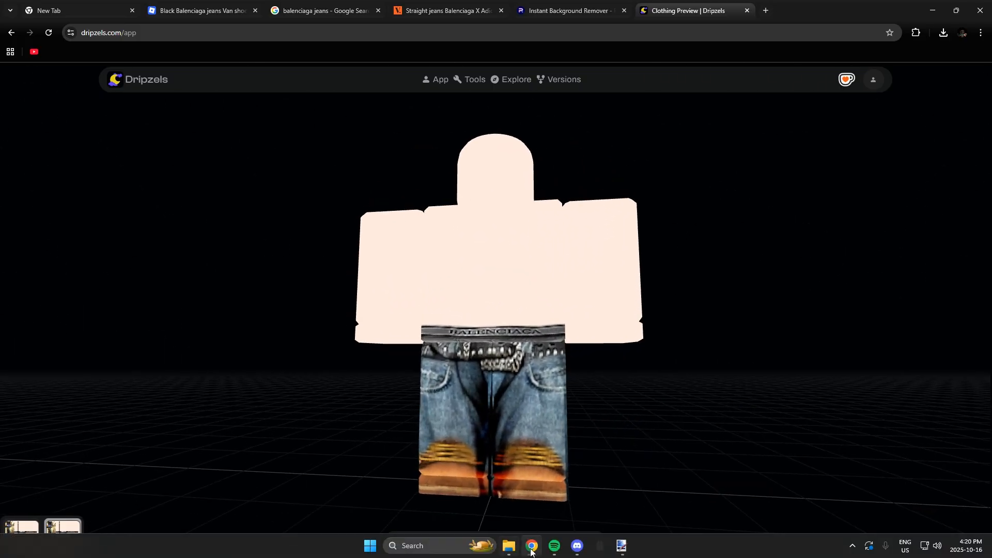
pyautogui.click(621, 550)
pyautogui.scroll(2, 492, 357)
pyautogui.keyDown('ctrl'); pyautogui.scroll(-2, 377, 359); pyautogui.keyUp('ctrl')
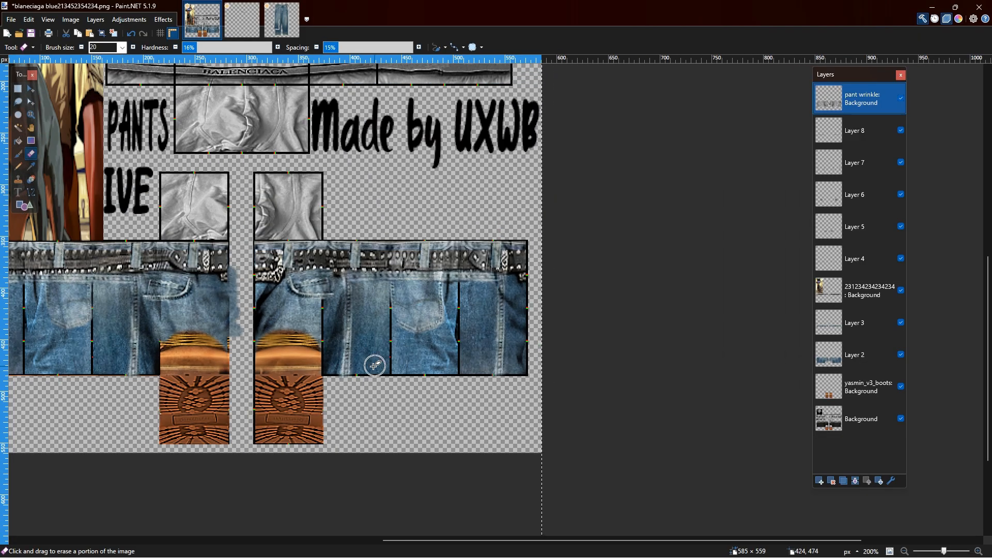
pyautogui.click(9, 21)
pyautogui.click(38, 100)
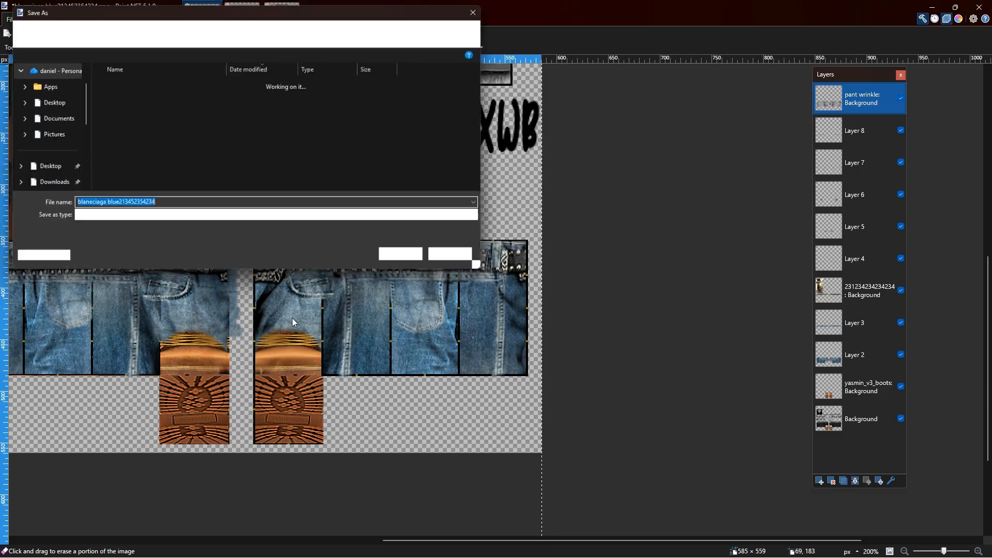
pyautogui.write('234234234234234')
pyautogui.click(128, 218)
pyautogui.click(123, 235)
pyautogui.click(415, 261)
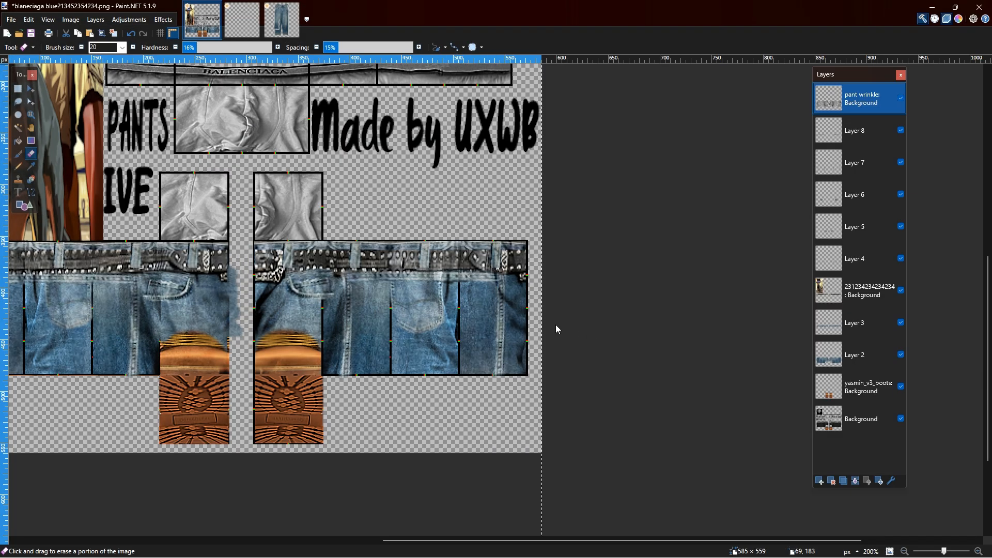
pyautogui.click(573, 354)
pyautogui.click(502, 308)
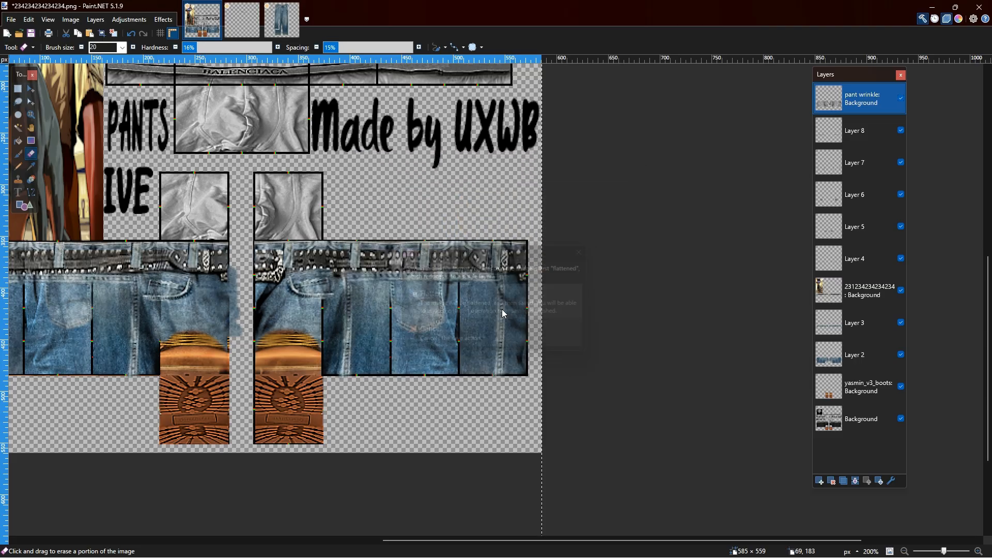
pyautogui.click(536, 551)
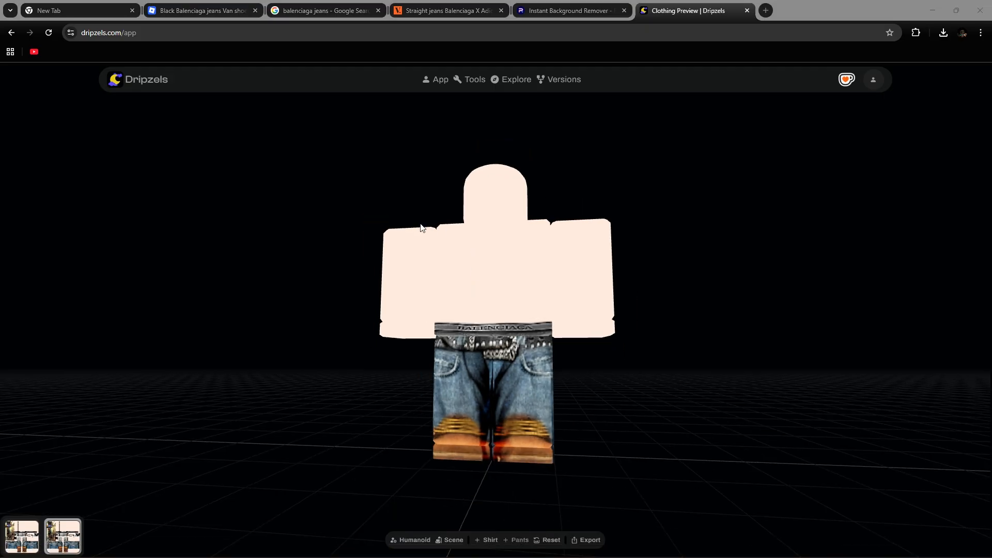
pyautogui.click(482, 416)
pyautogui.doubleClick(162, 100)
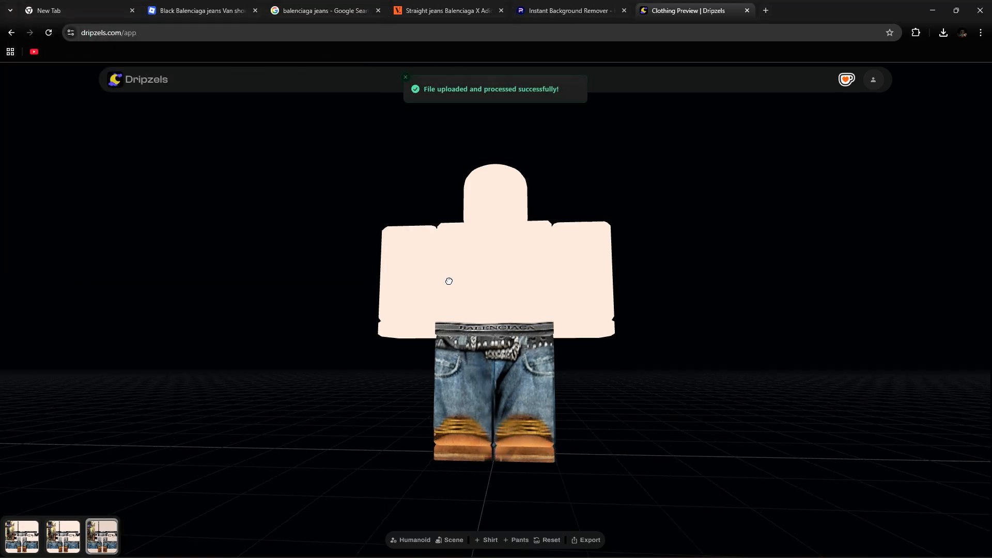
pyautogui.moveTo(437, 277); pyautogui.dragTo(526, 411)
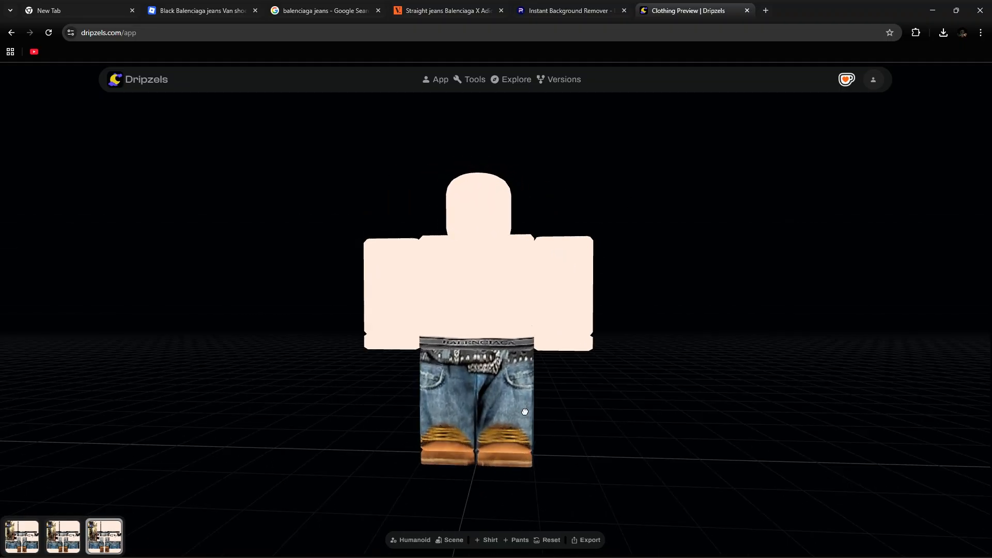
# Switch to Discord and look through the Frauded Clothing server's templates, tools and announcments channels.
pyautogui.click(585, 546)
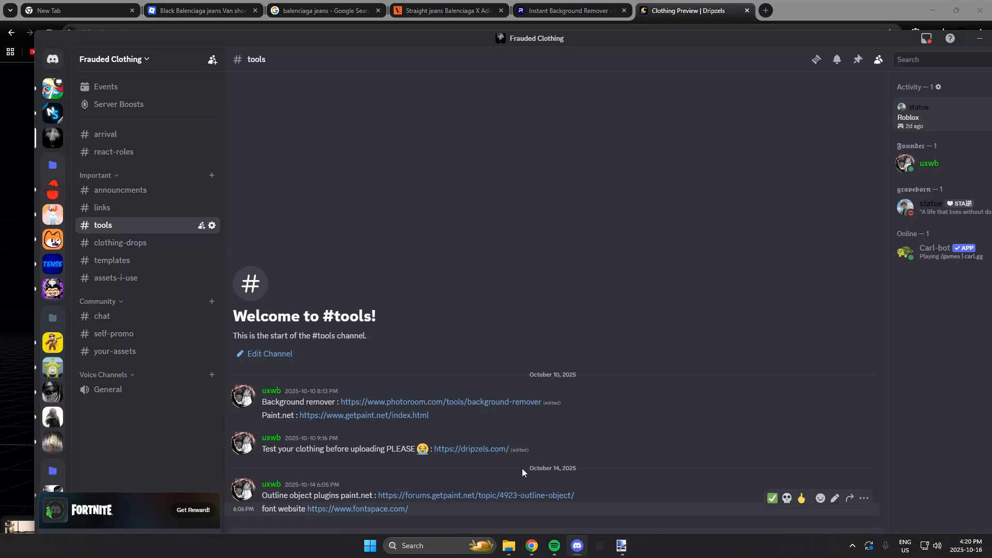
pyautogui.click(104, 260)
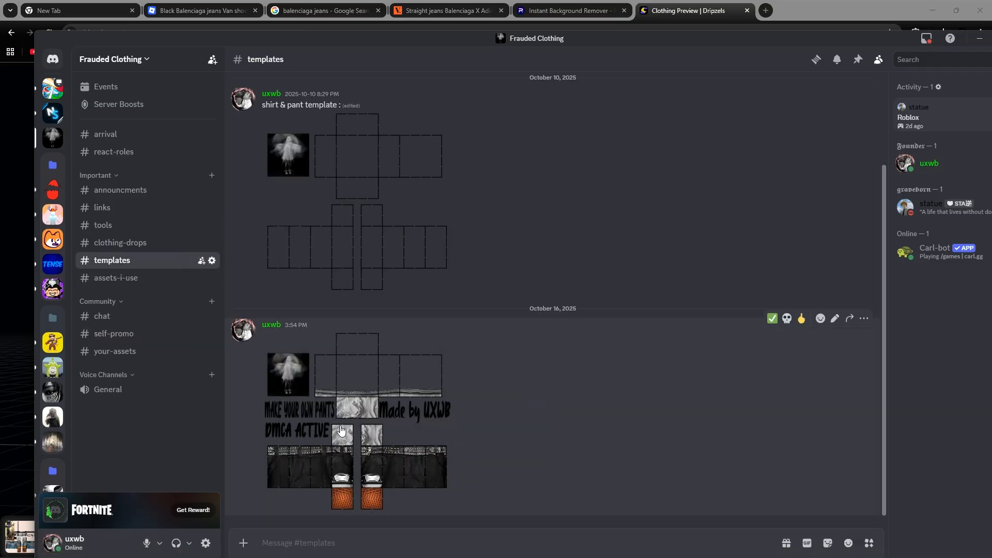
pyautogui.click(154, 243)
pyautogui.click(148, 226)
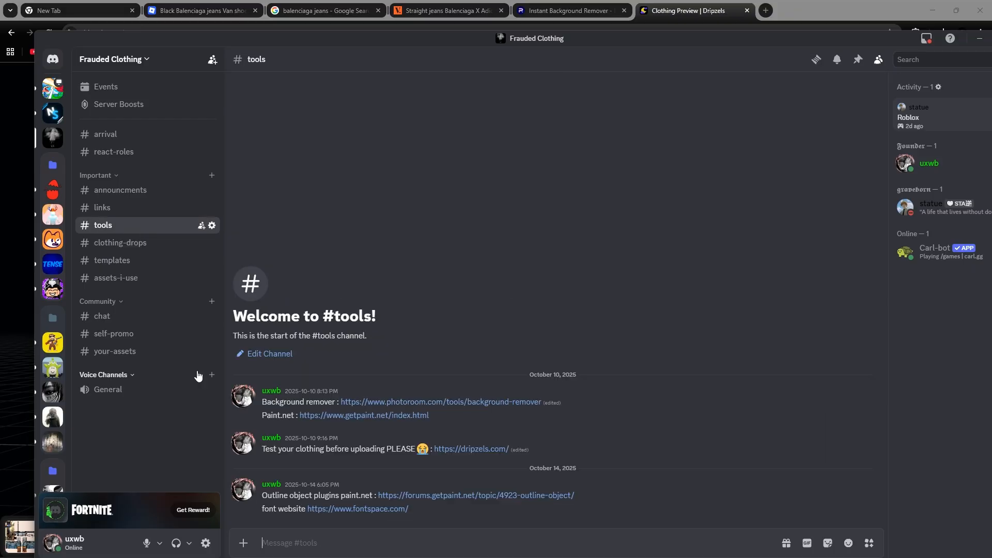
pyautogui.click(116, 191)
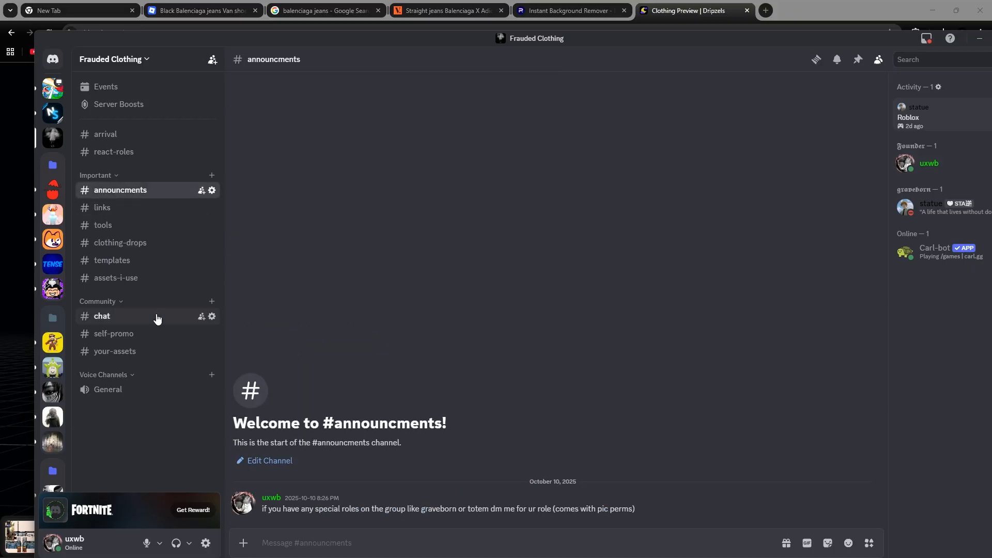
# Review the assets-i-use channel and preview the pants template image in the templates channel.
pyautogui.click(139, 280)
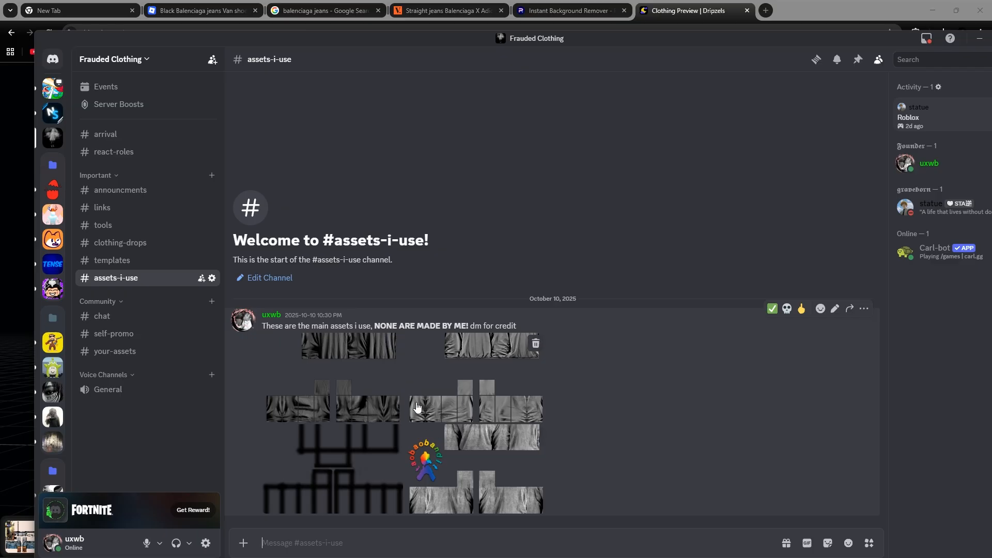
pyautogui.click(174, 266)
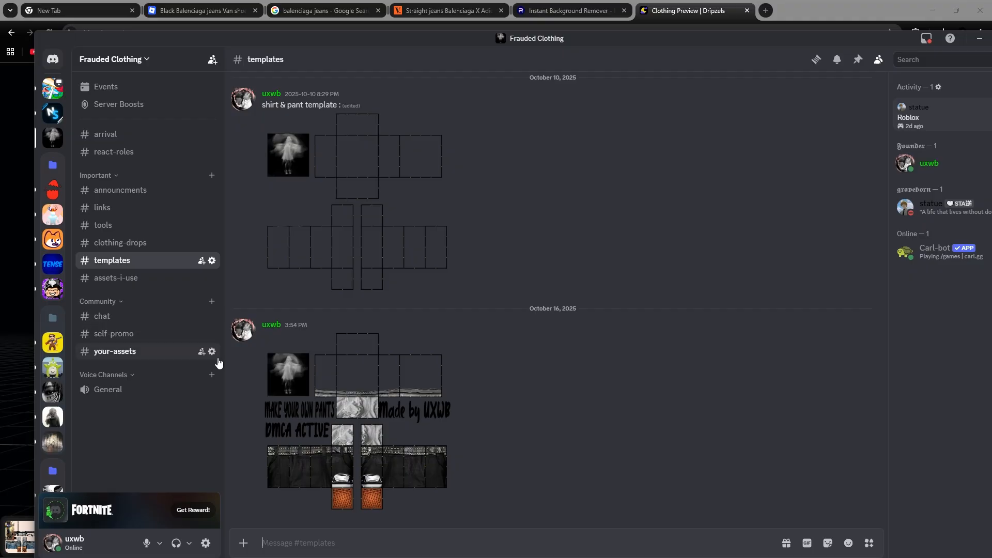
pyautogui.click(410, 426)
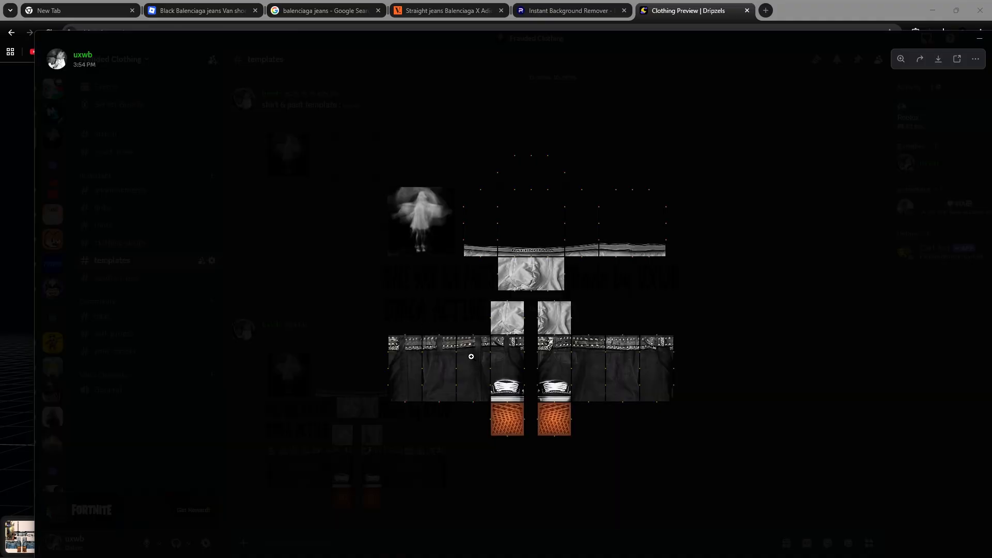
pyautogui.click(481, 519)
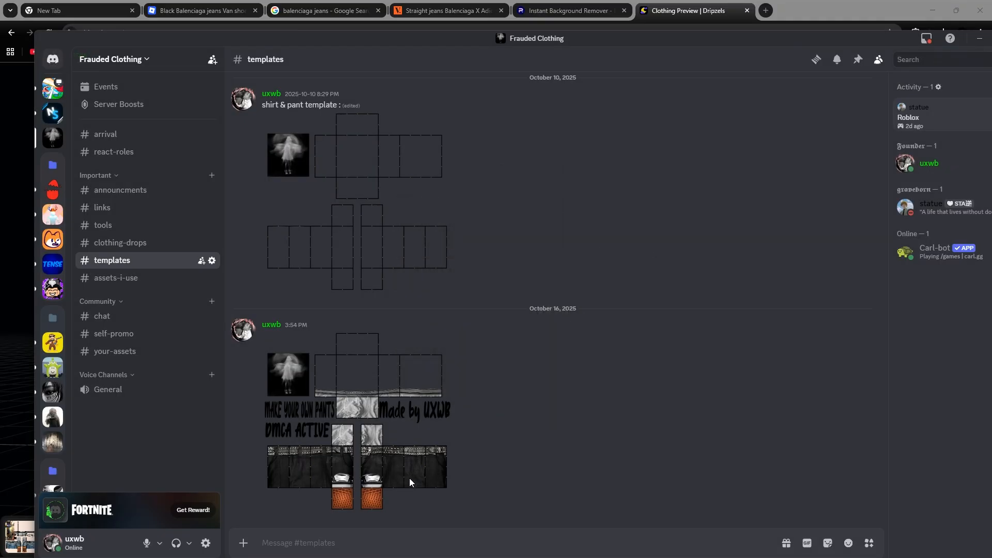
# Look through the server's clothing-drops, tools, your-assets, self-promo and chat channels.
pyautogui.click(160, 250)
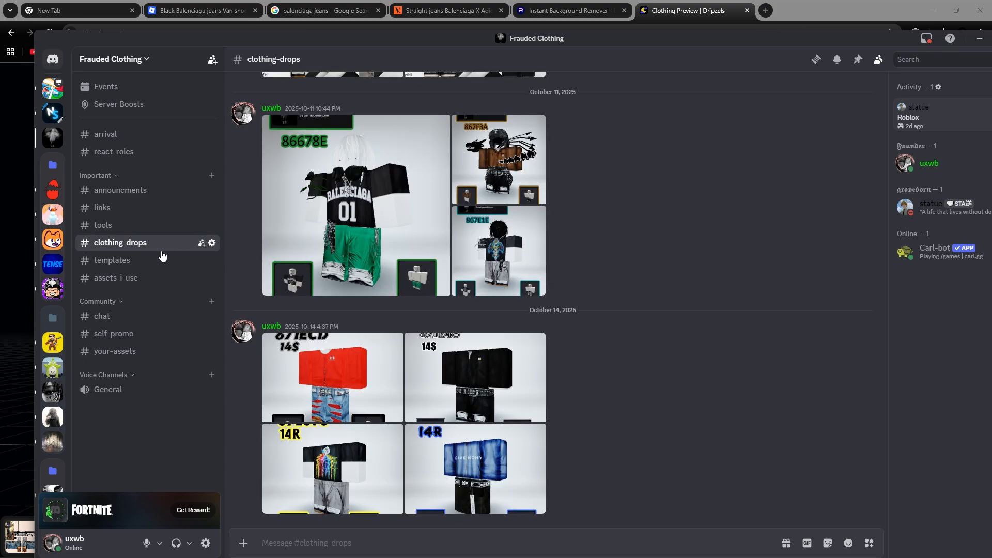
pyautogui.click(165, 226)
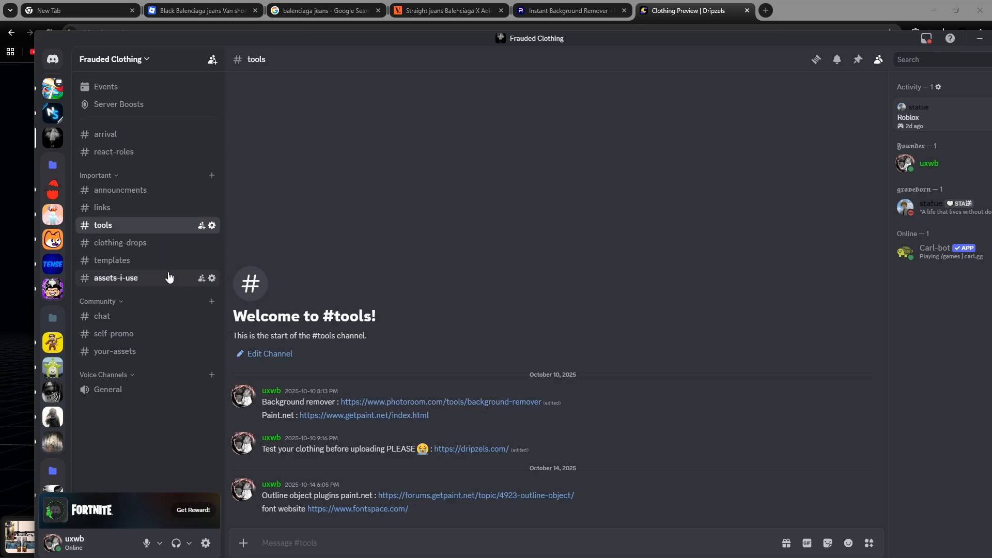
pyautogui.click(153, 351)
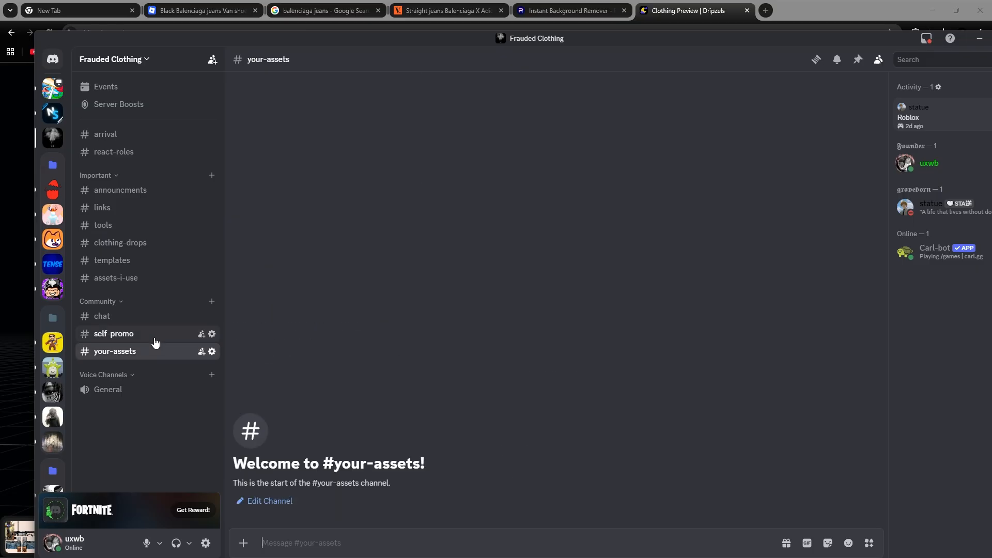
pyautogui.click(156, 340)
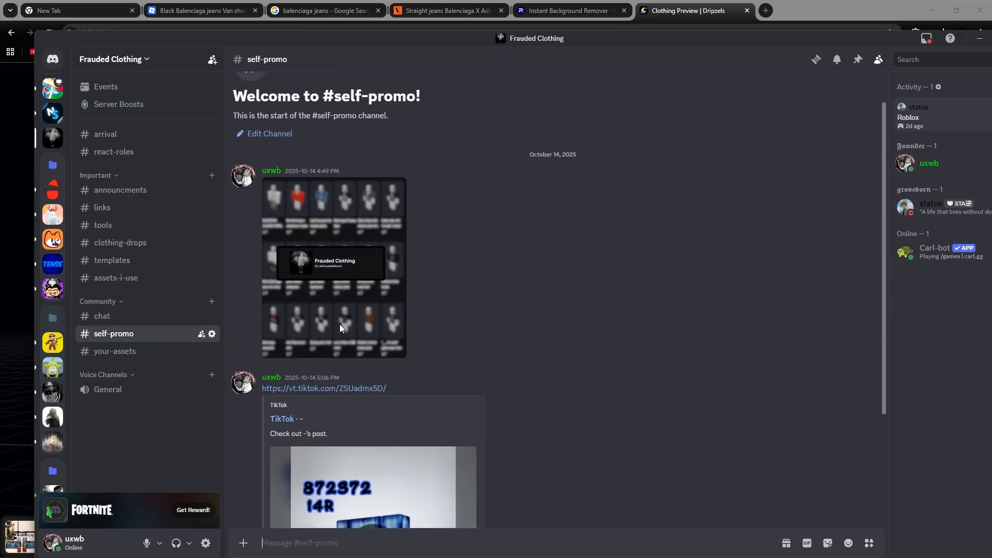
pyautogui.click(155, 323)
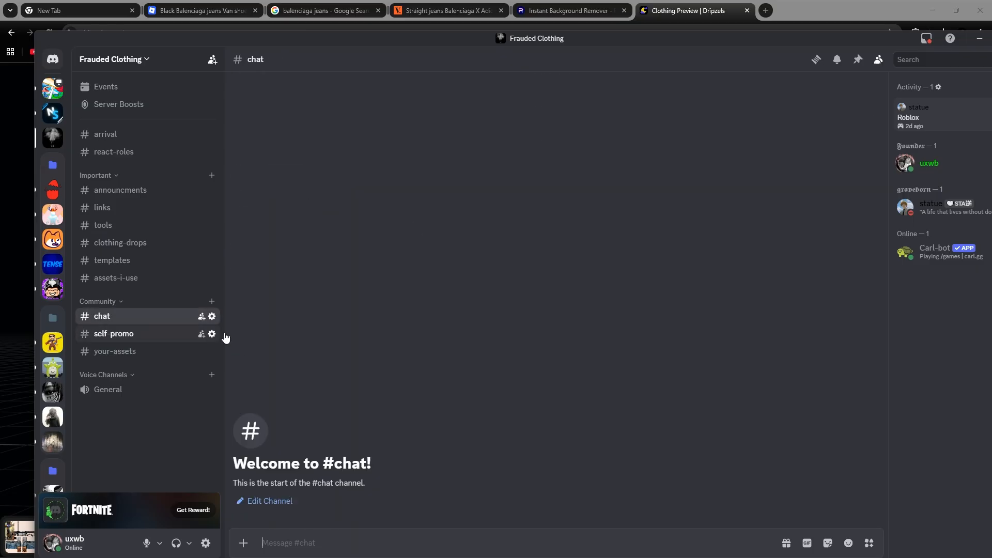
# Revisit the assets-i-use and templates channels and view the outfit posts in clothing-drops.
pyautogui.click(146, 281)
pyautogui.click(150, 263)
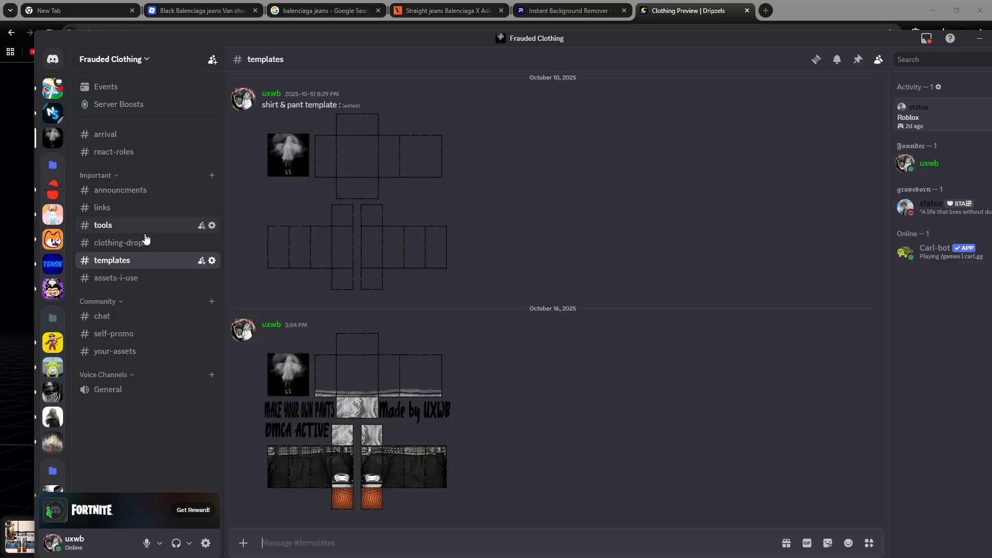
pyautogui.click(137, 244)
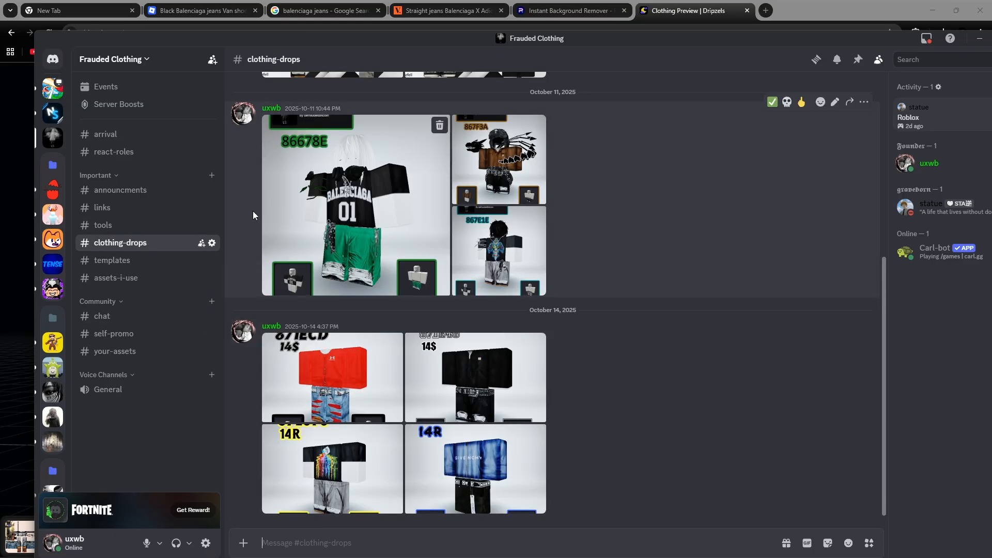